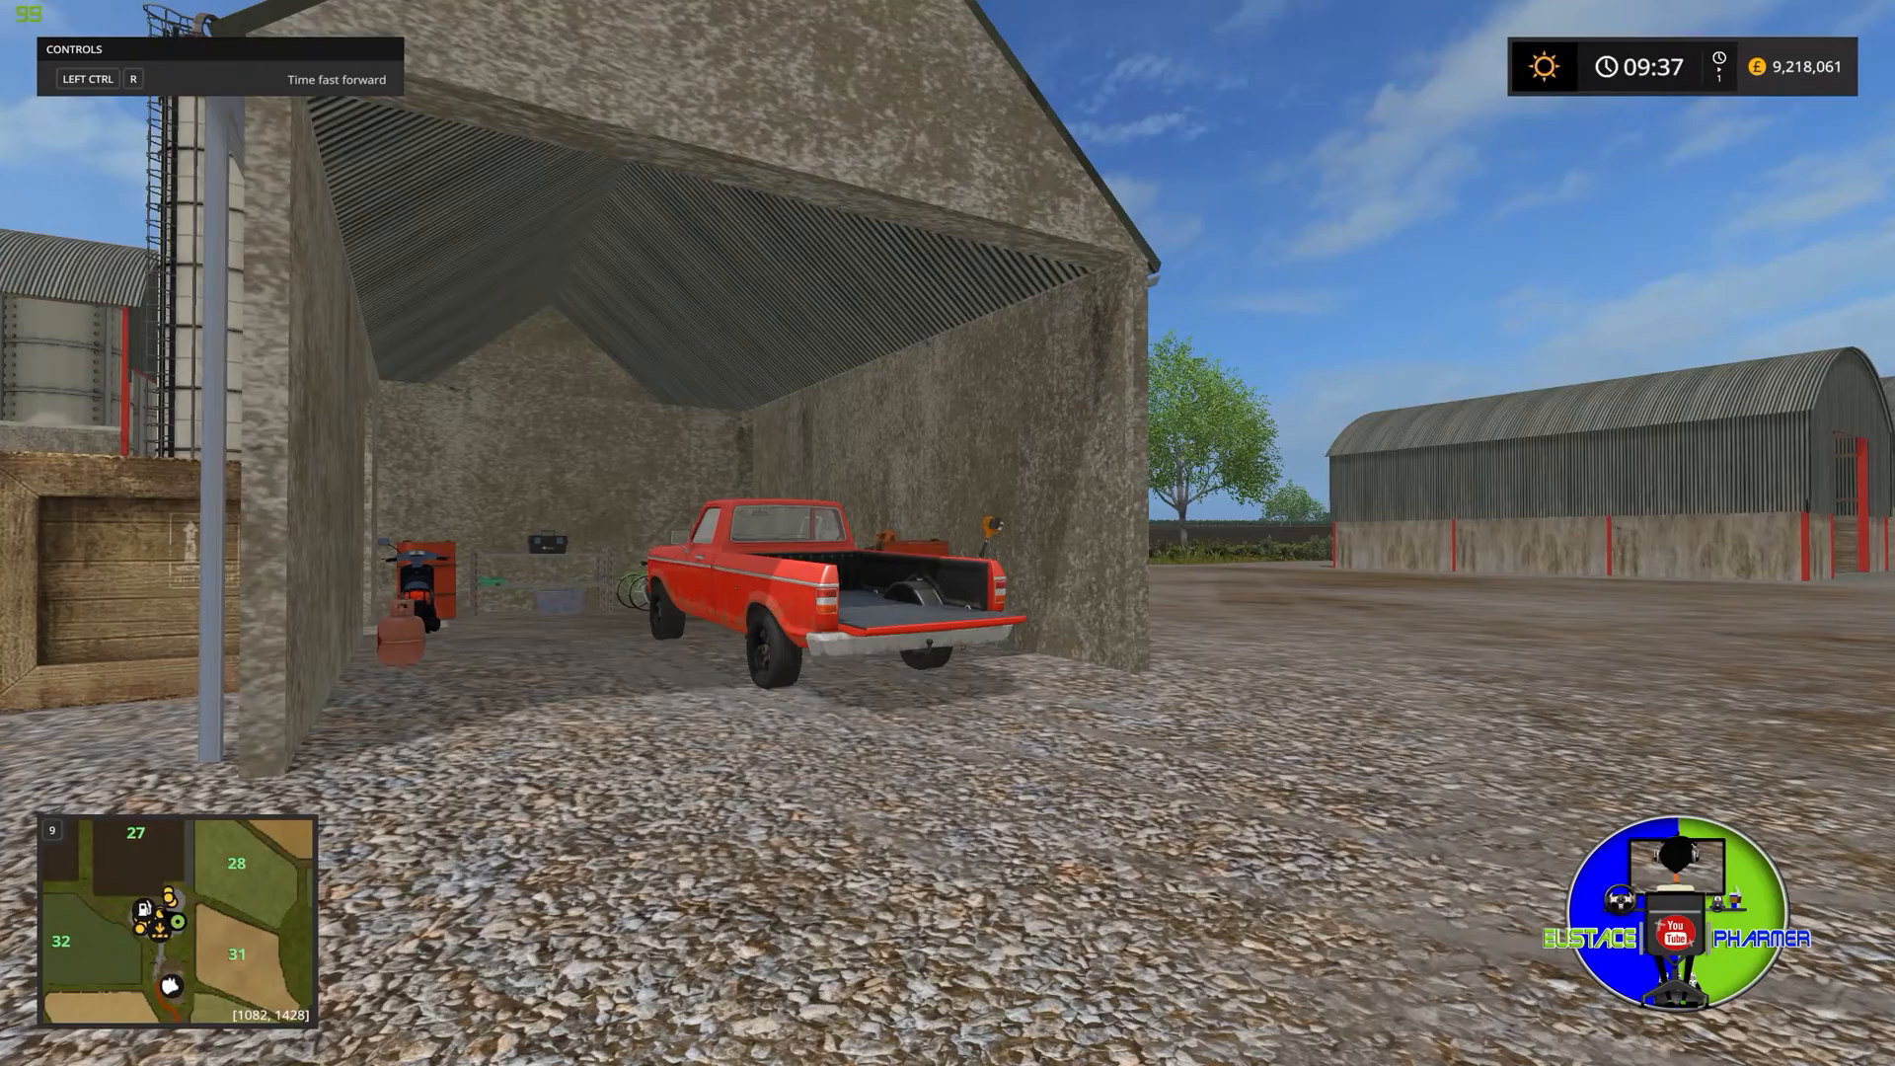
Walk into the shed beside the red pickup.
key(w)
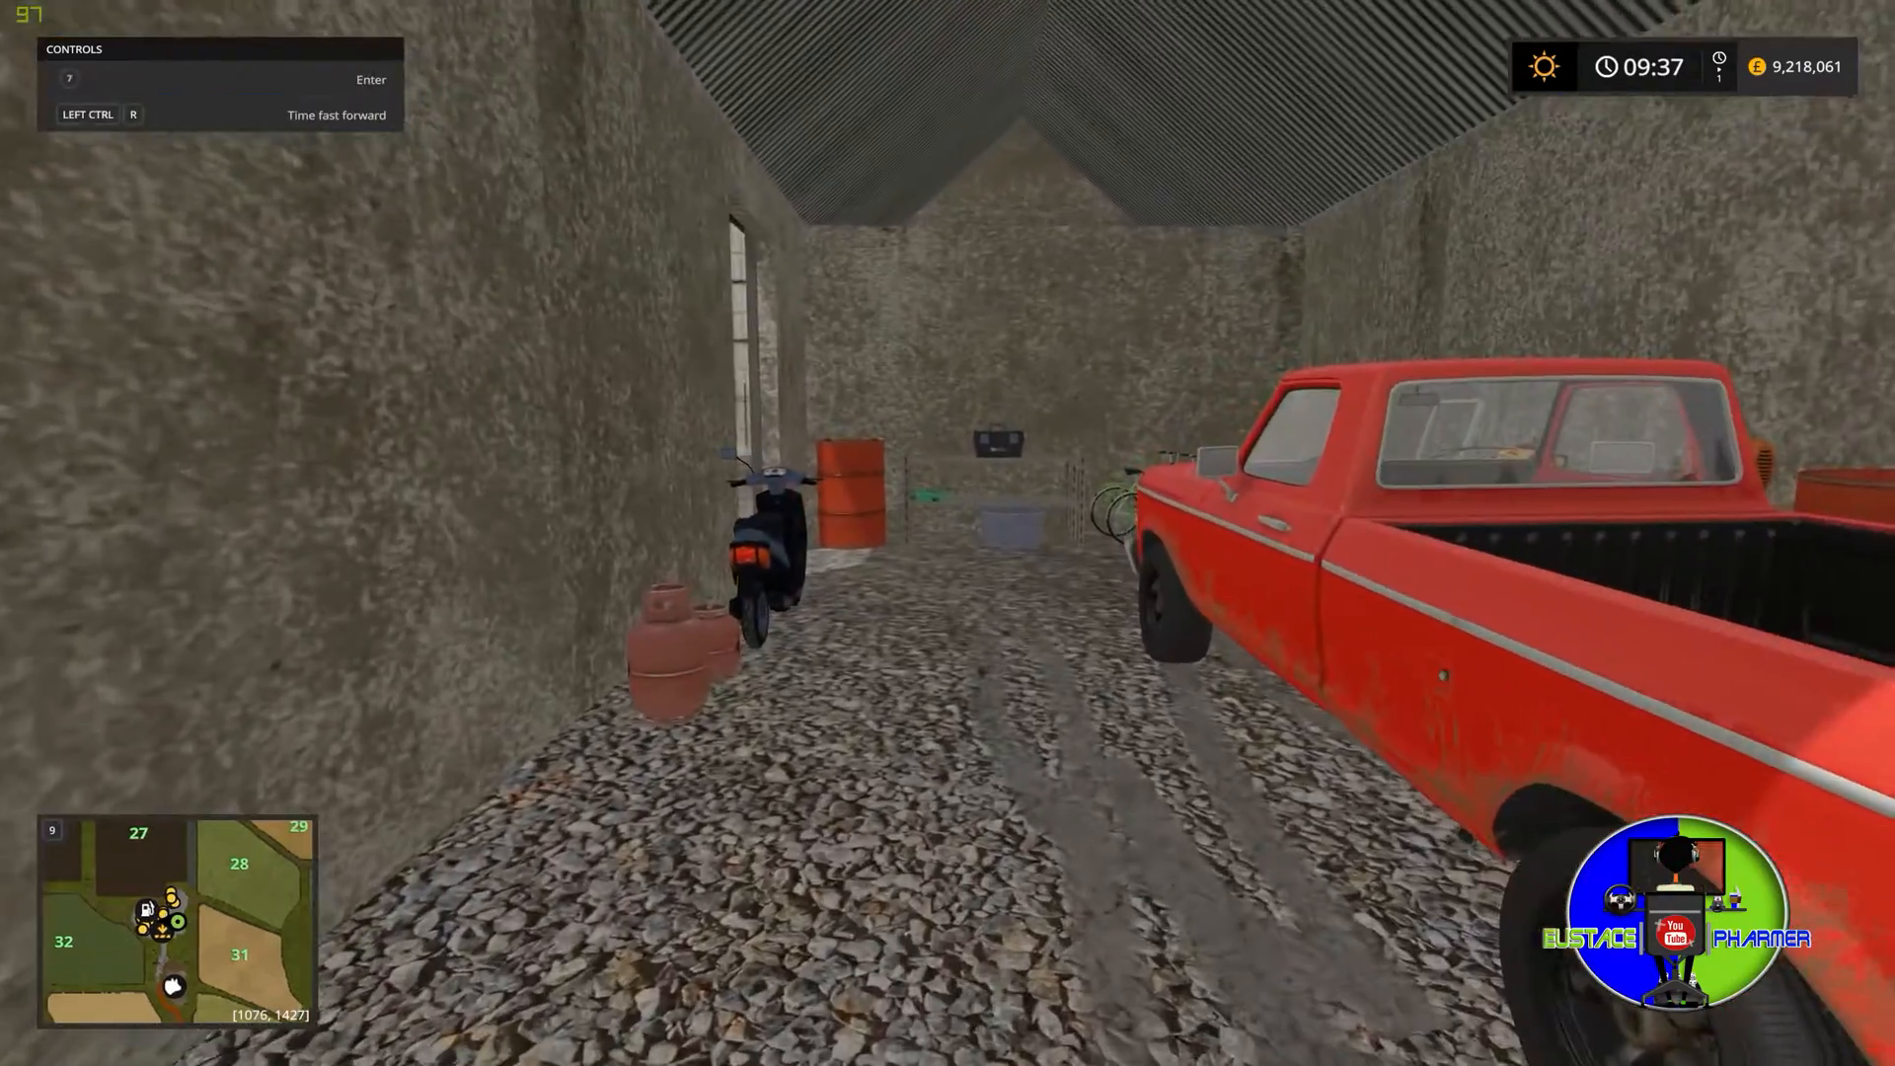
Pick up the toolbox from the shed shelf and carry it out through the doorway.
key(w)
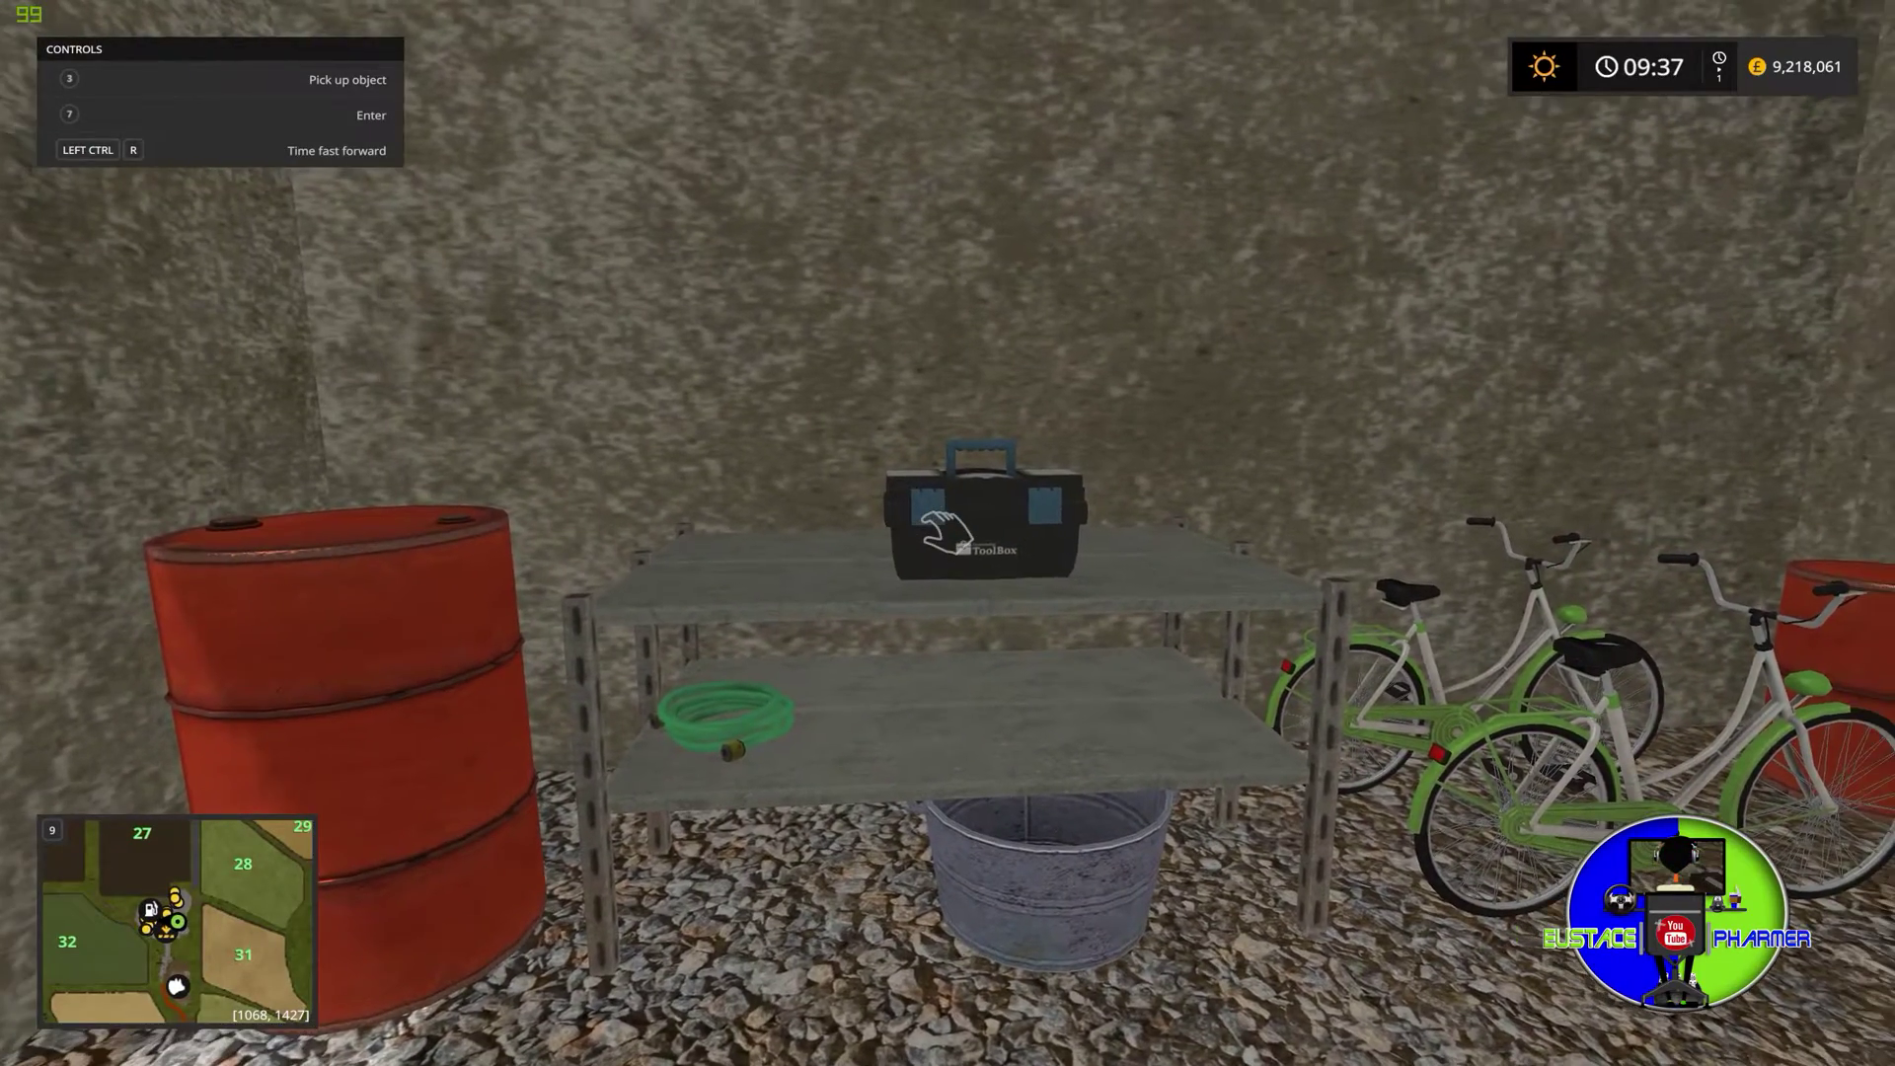
click(944, 530)
key(s)
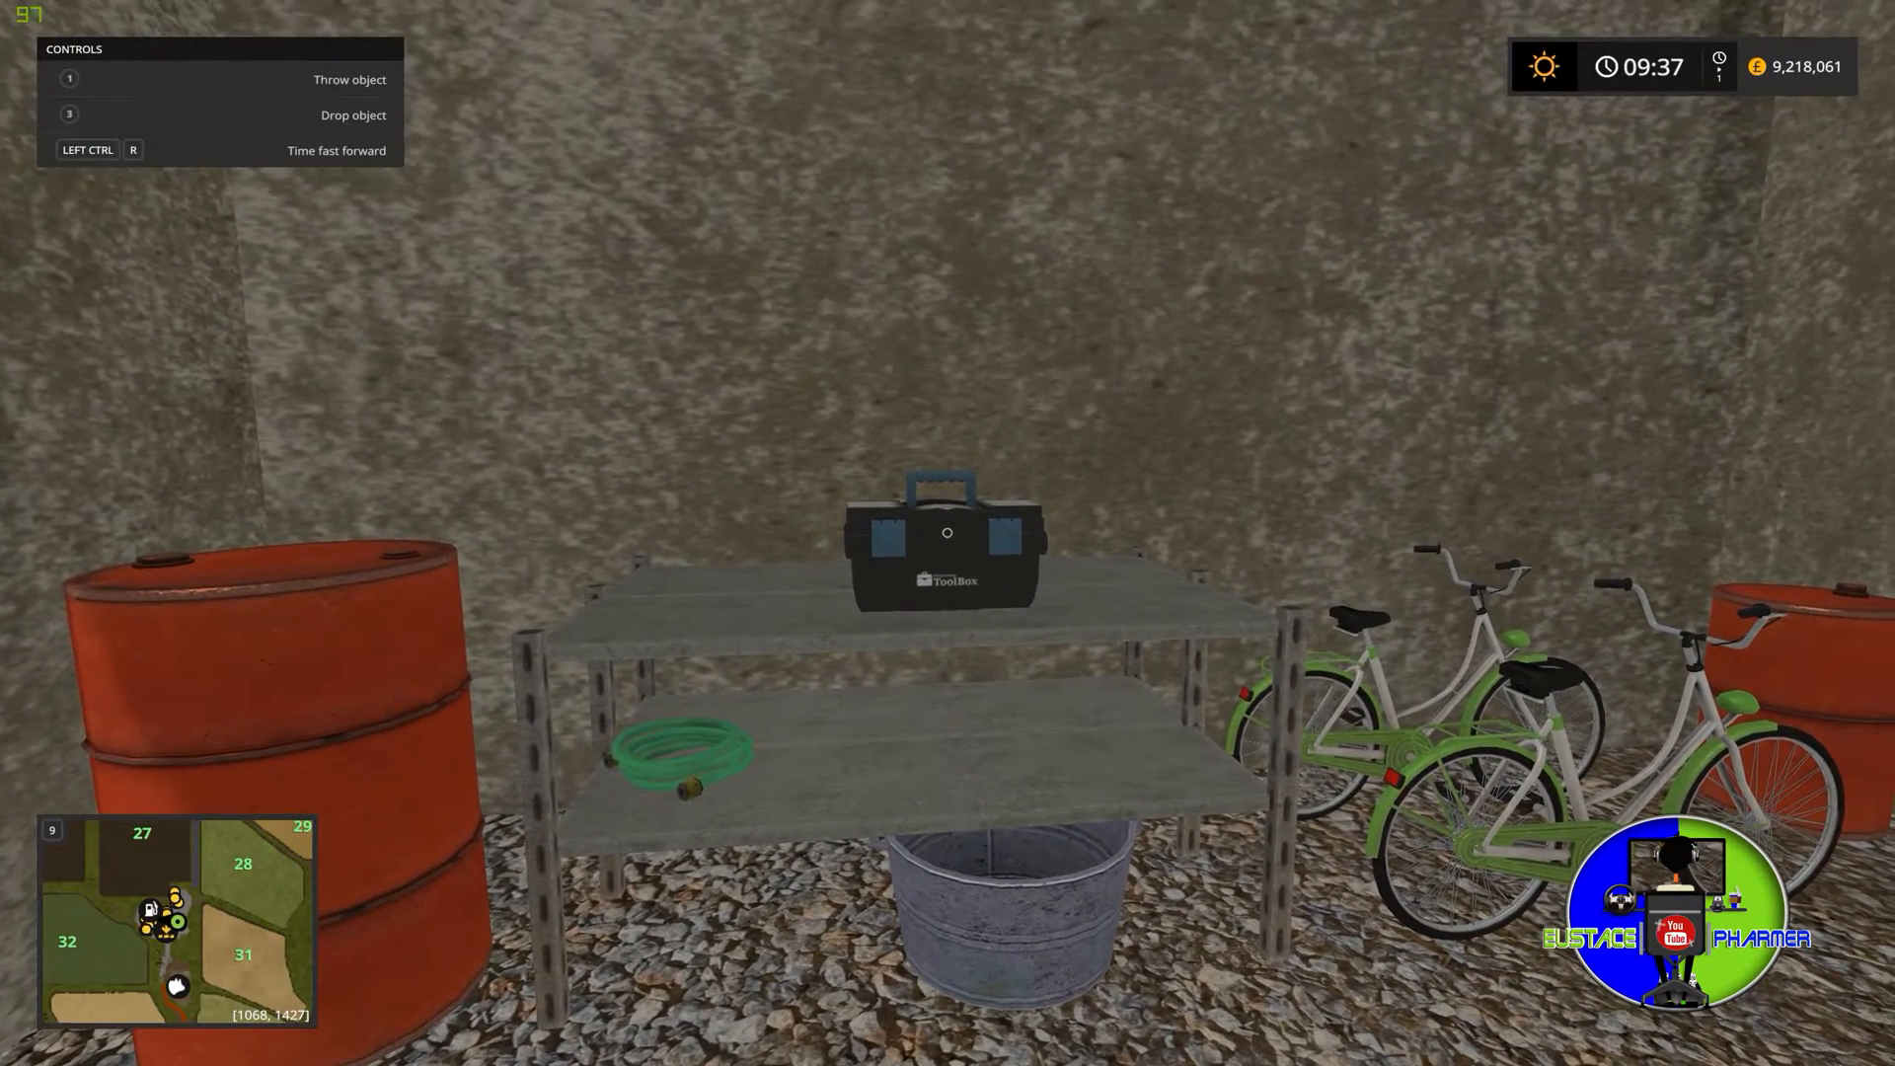
key(s)
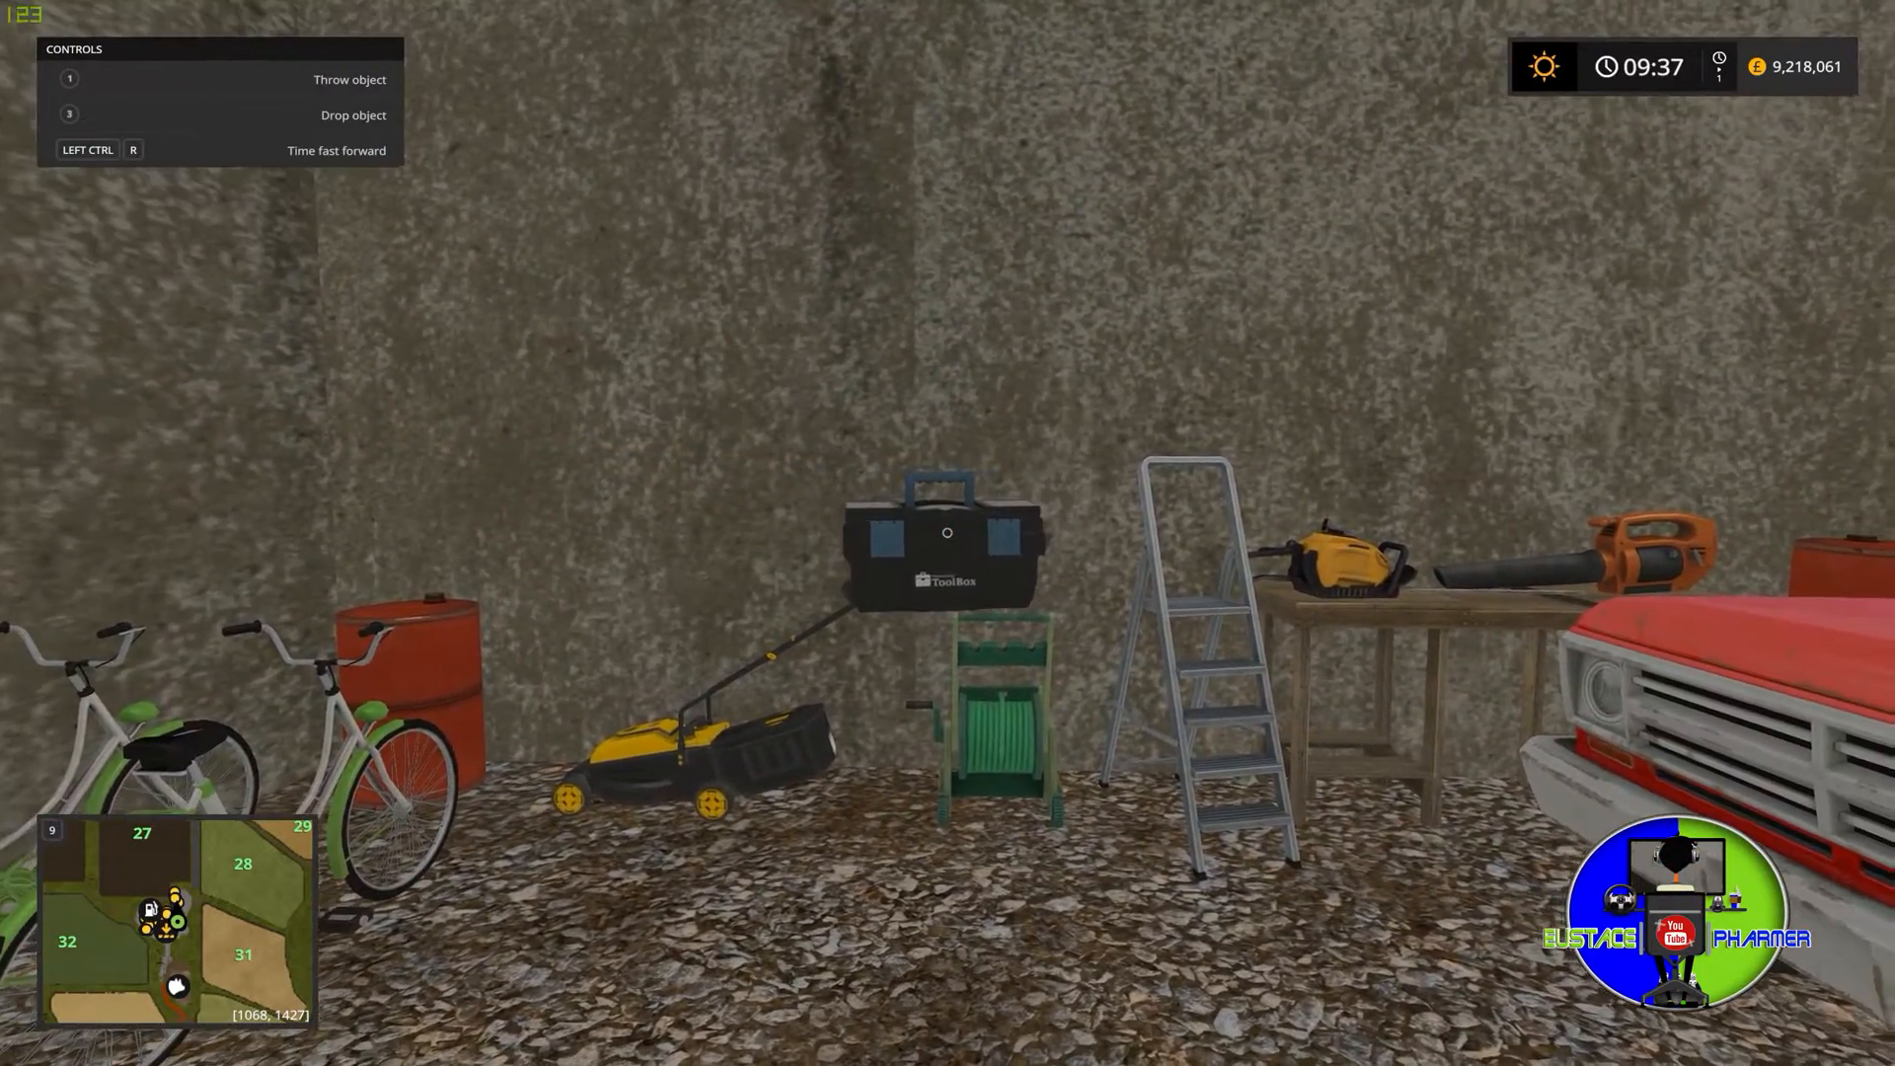
key(d)
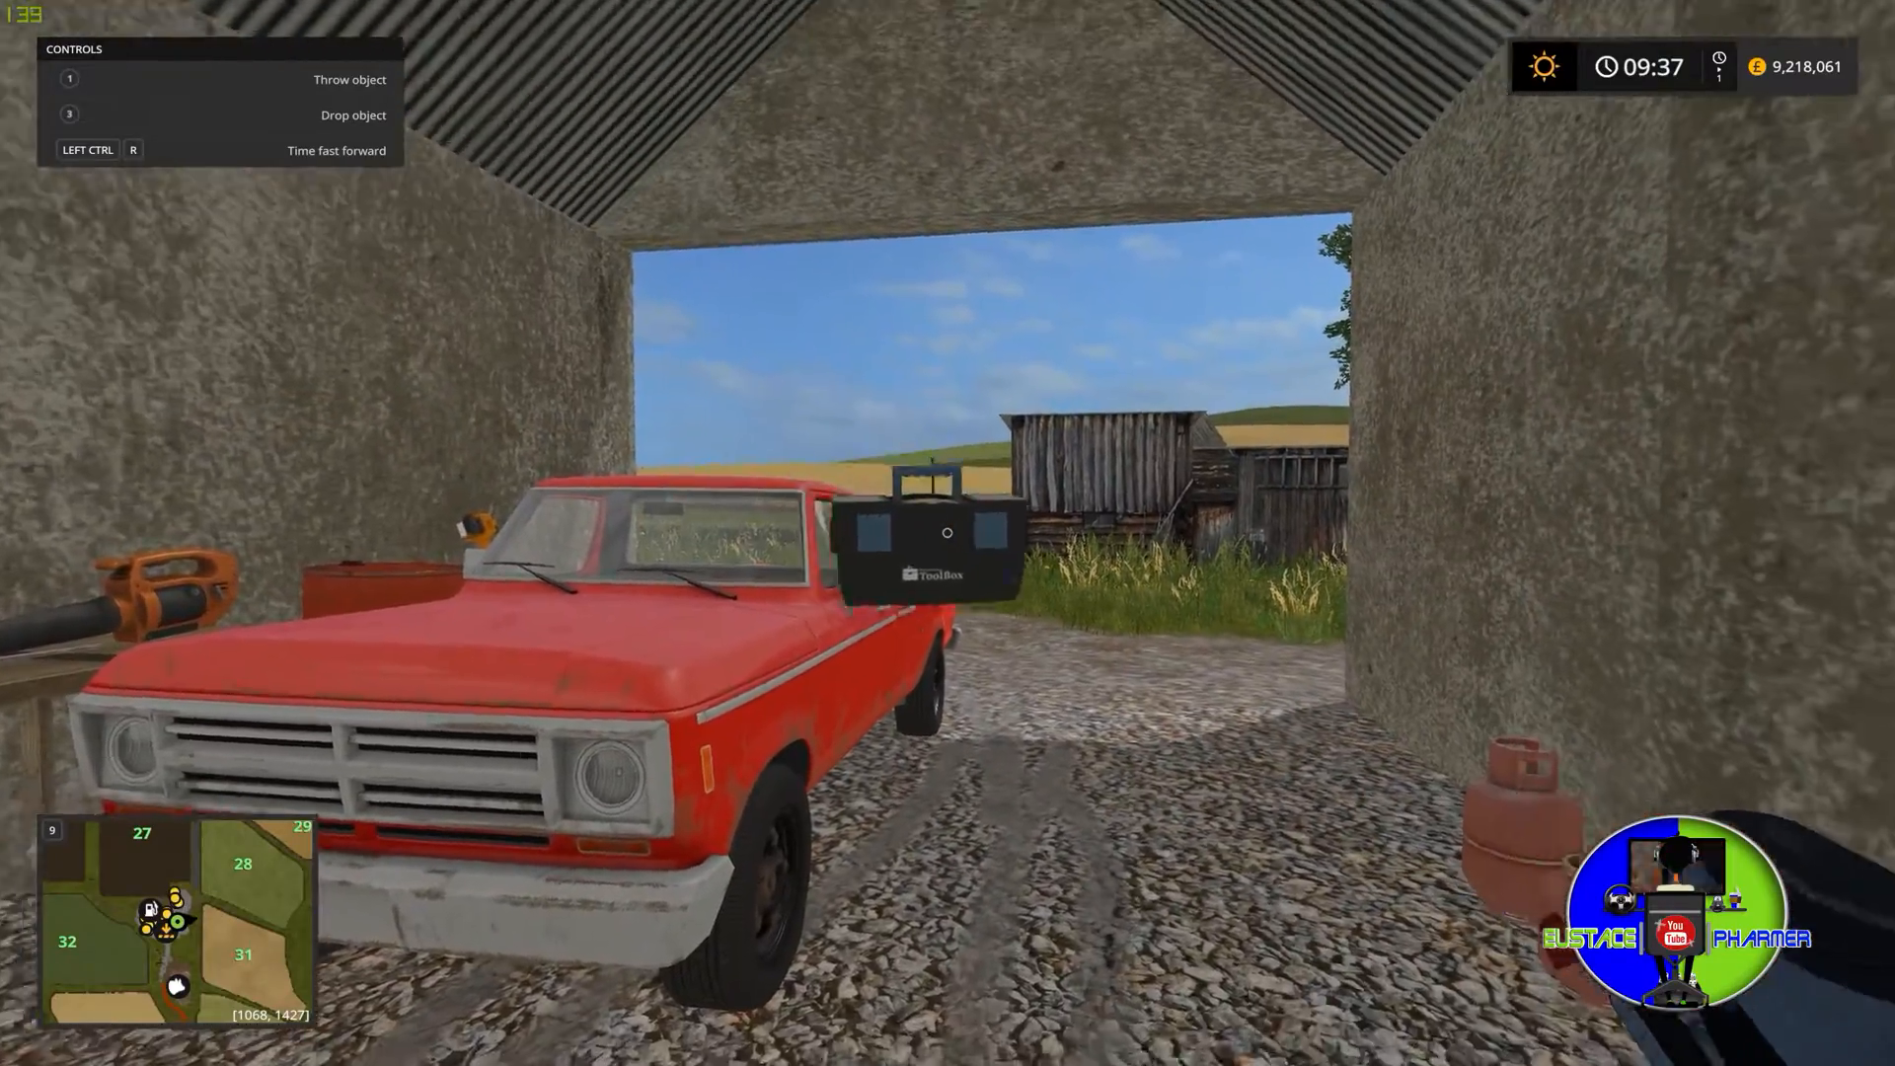
key(w)
key(w)
key(w)
key(w)
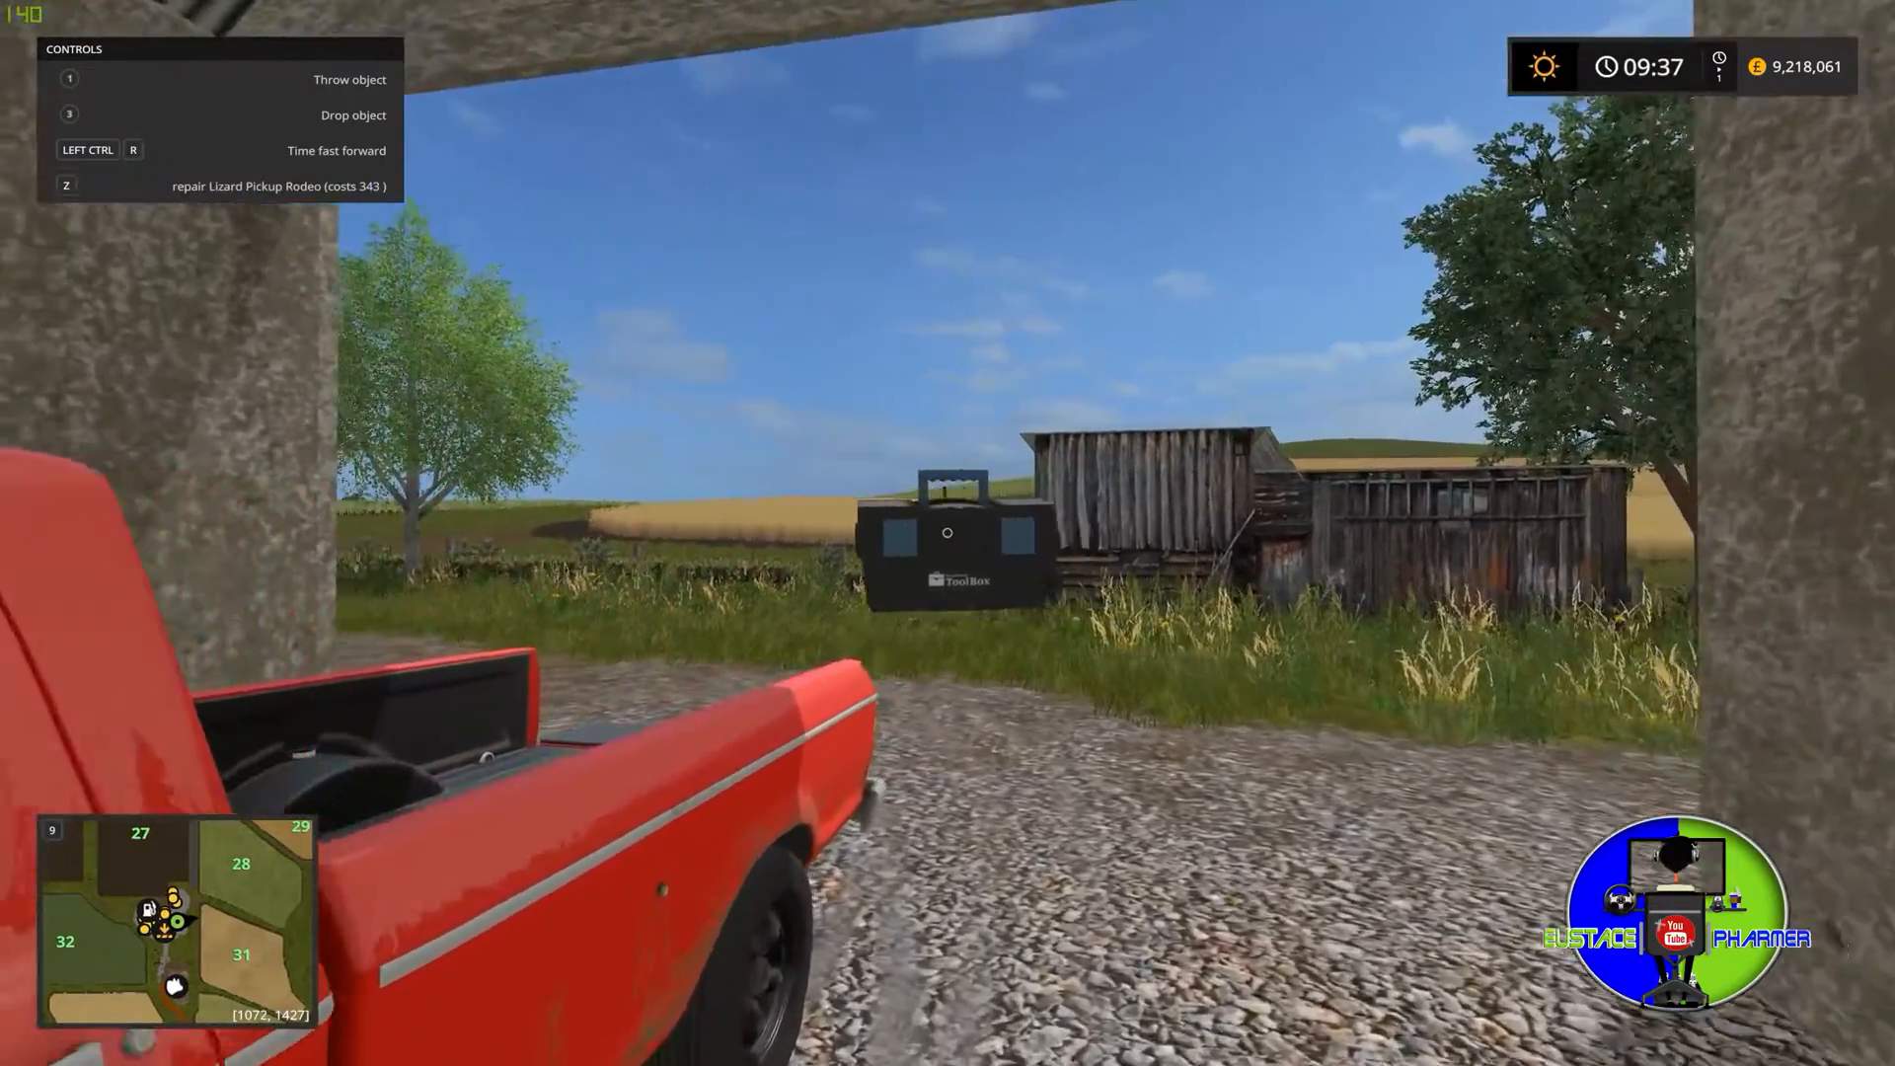
Set the toolbox down in the pickup's load bed and walk toward the tractor.
key(a)
click(947, 531)
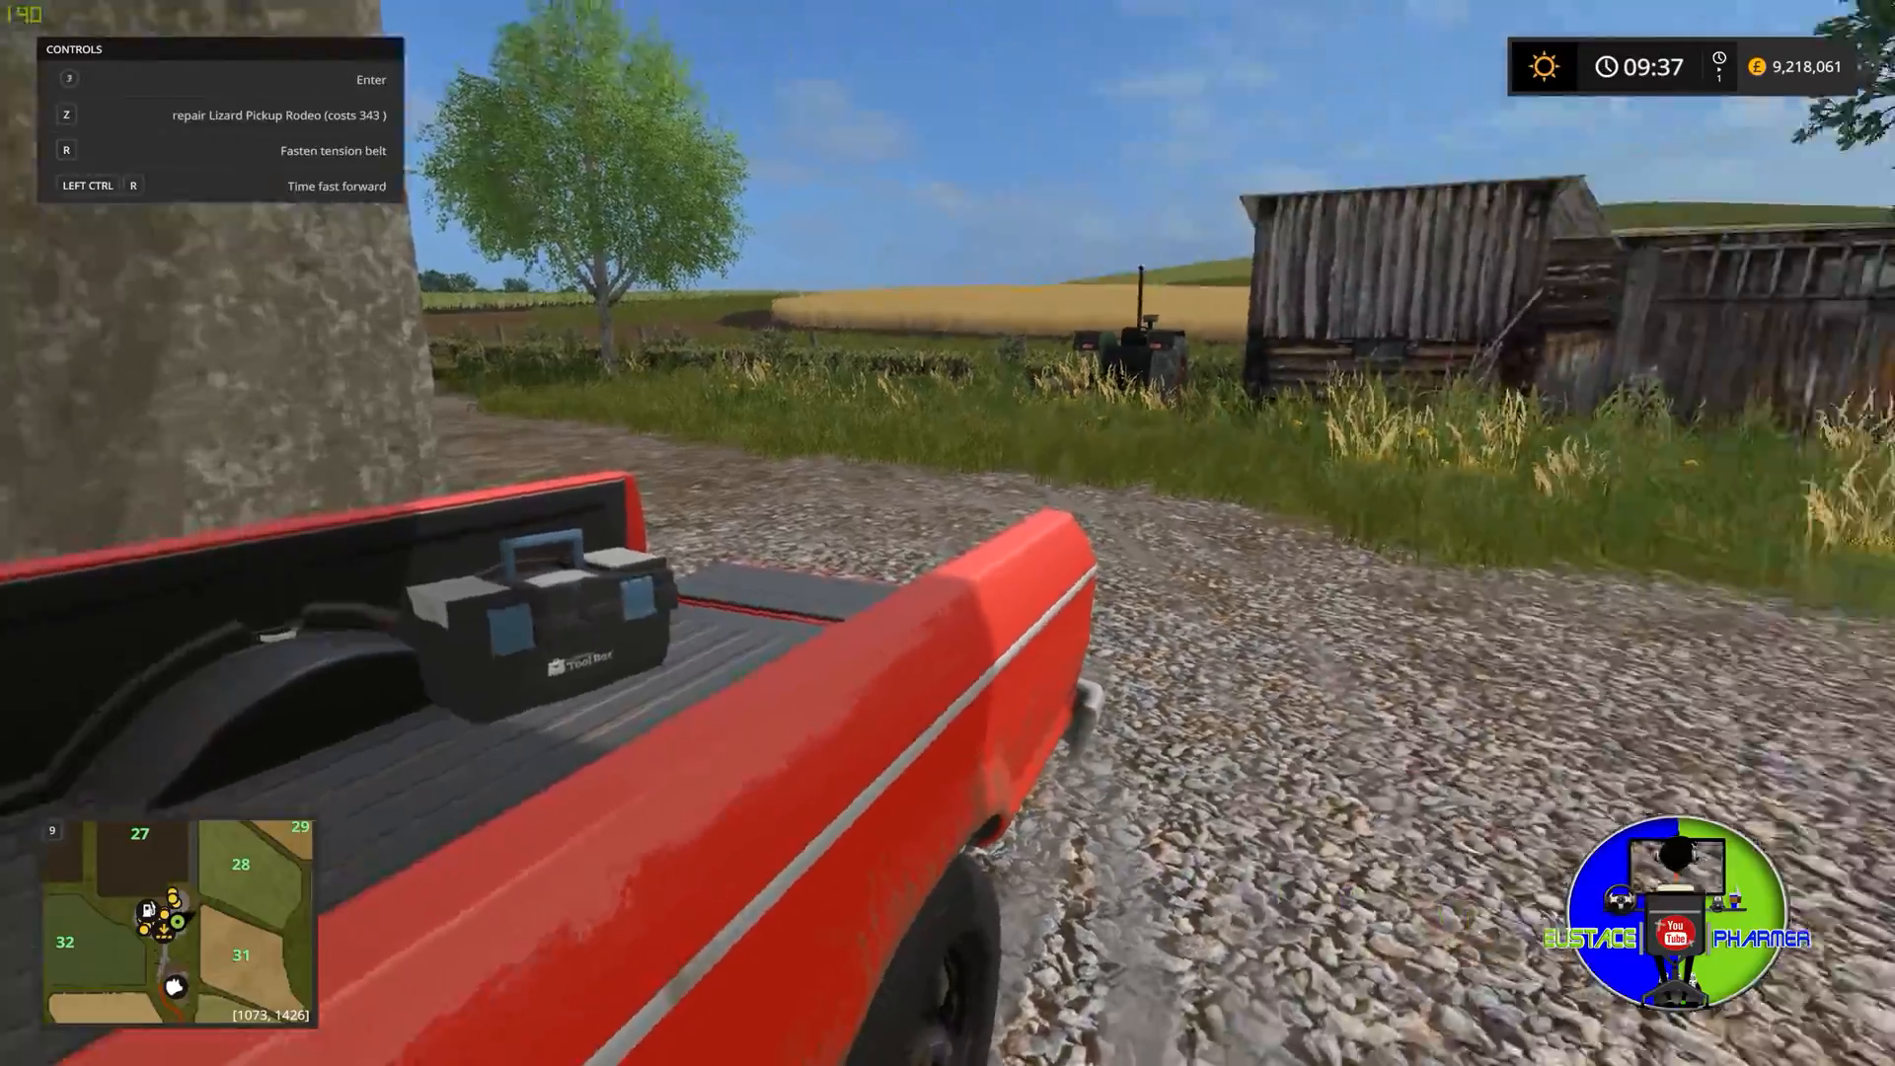
key(d)
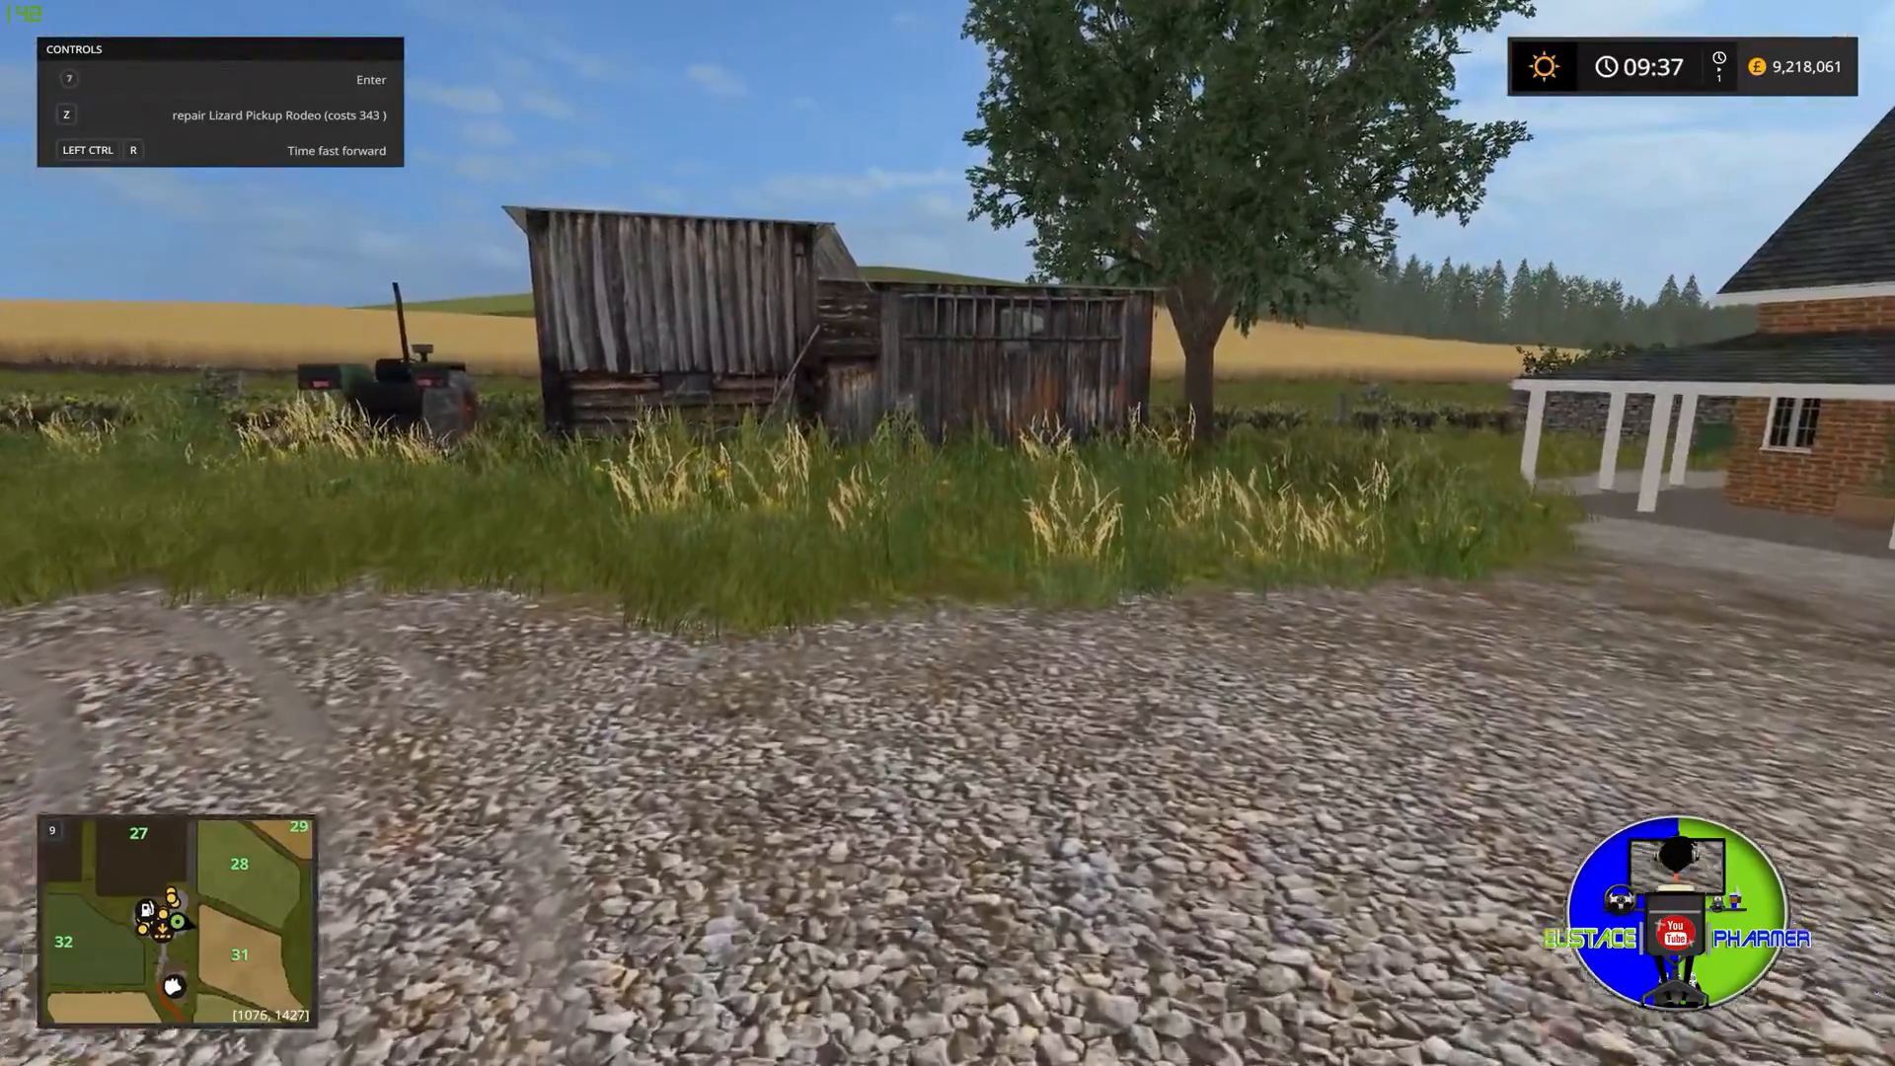
key(d)
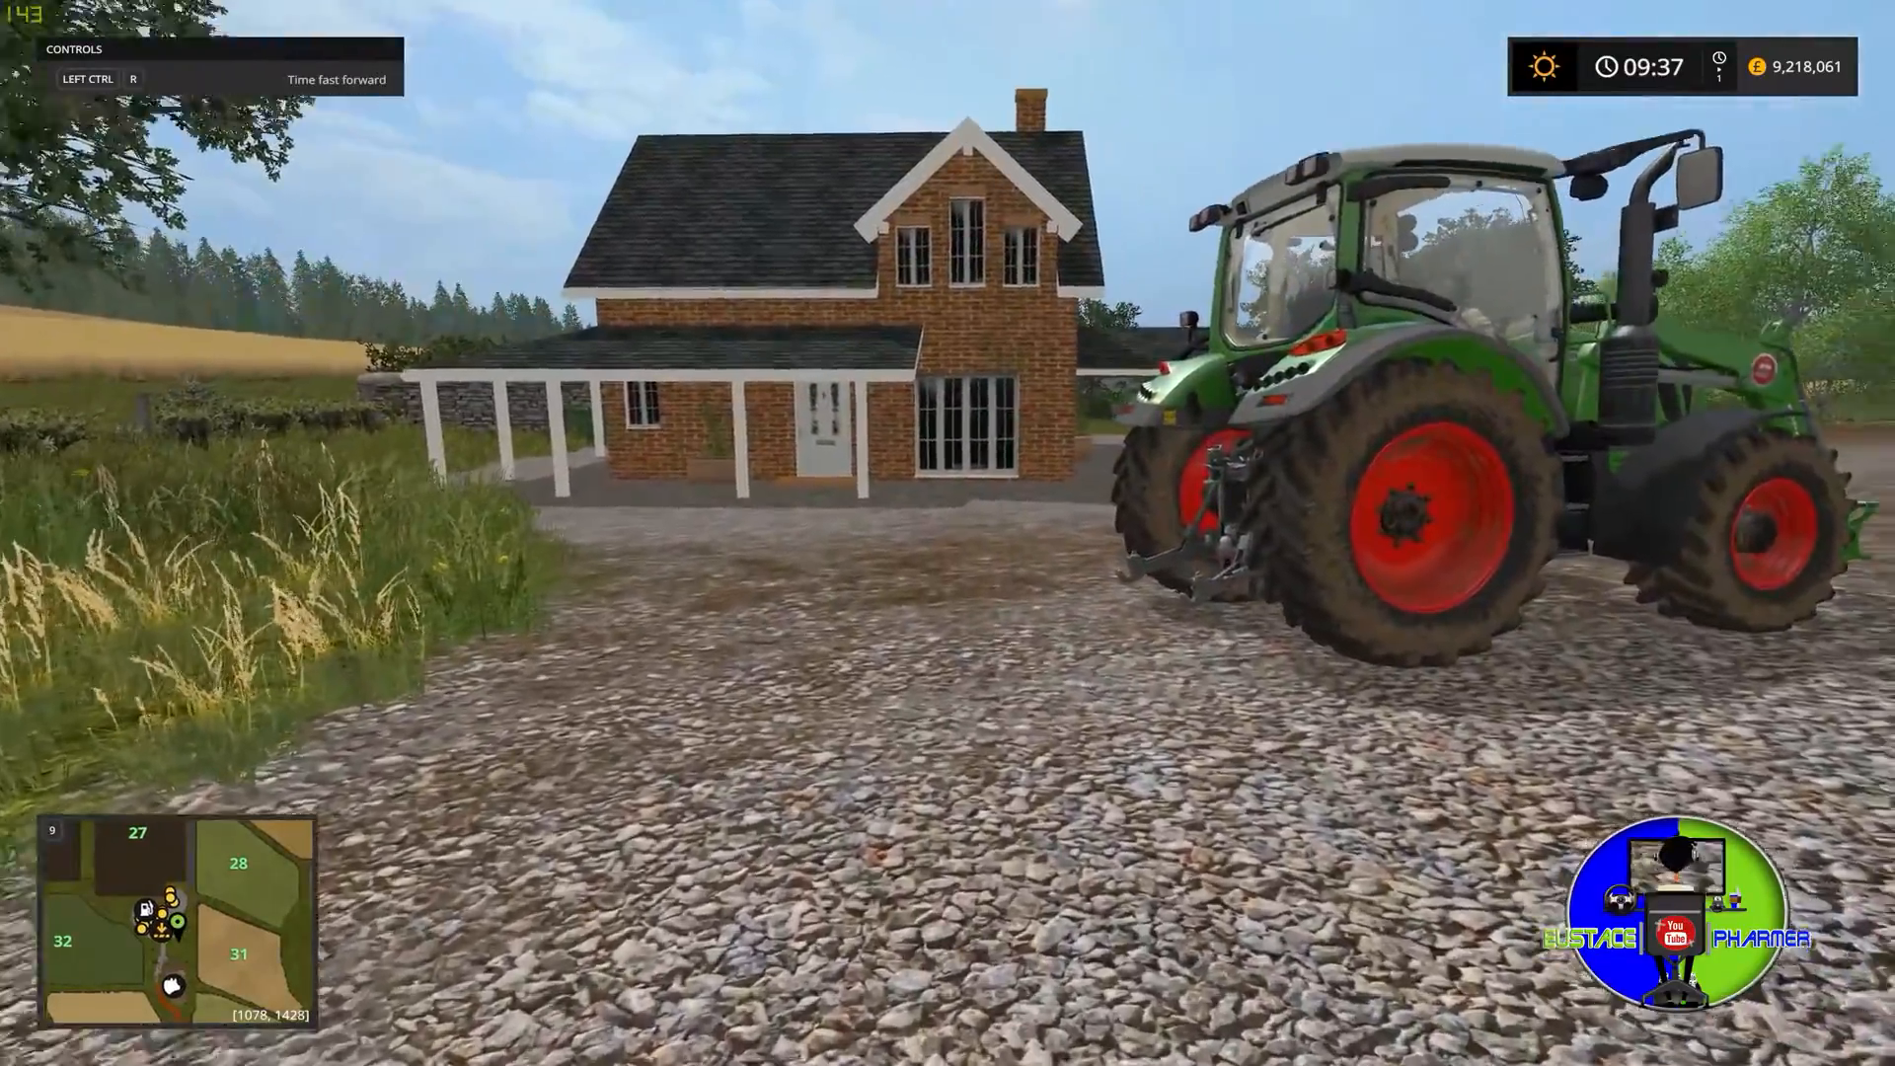
key(w)
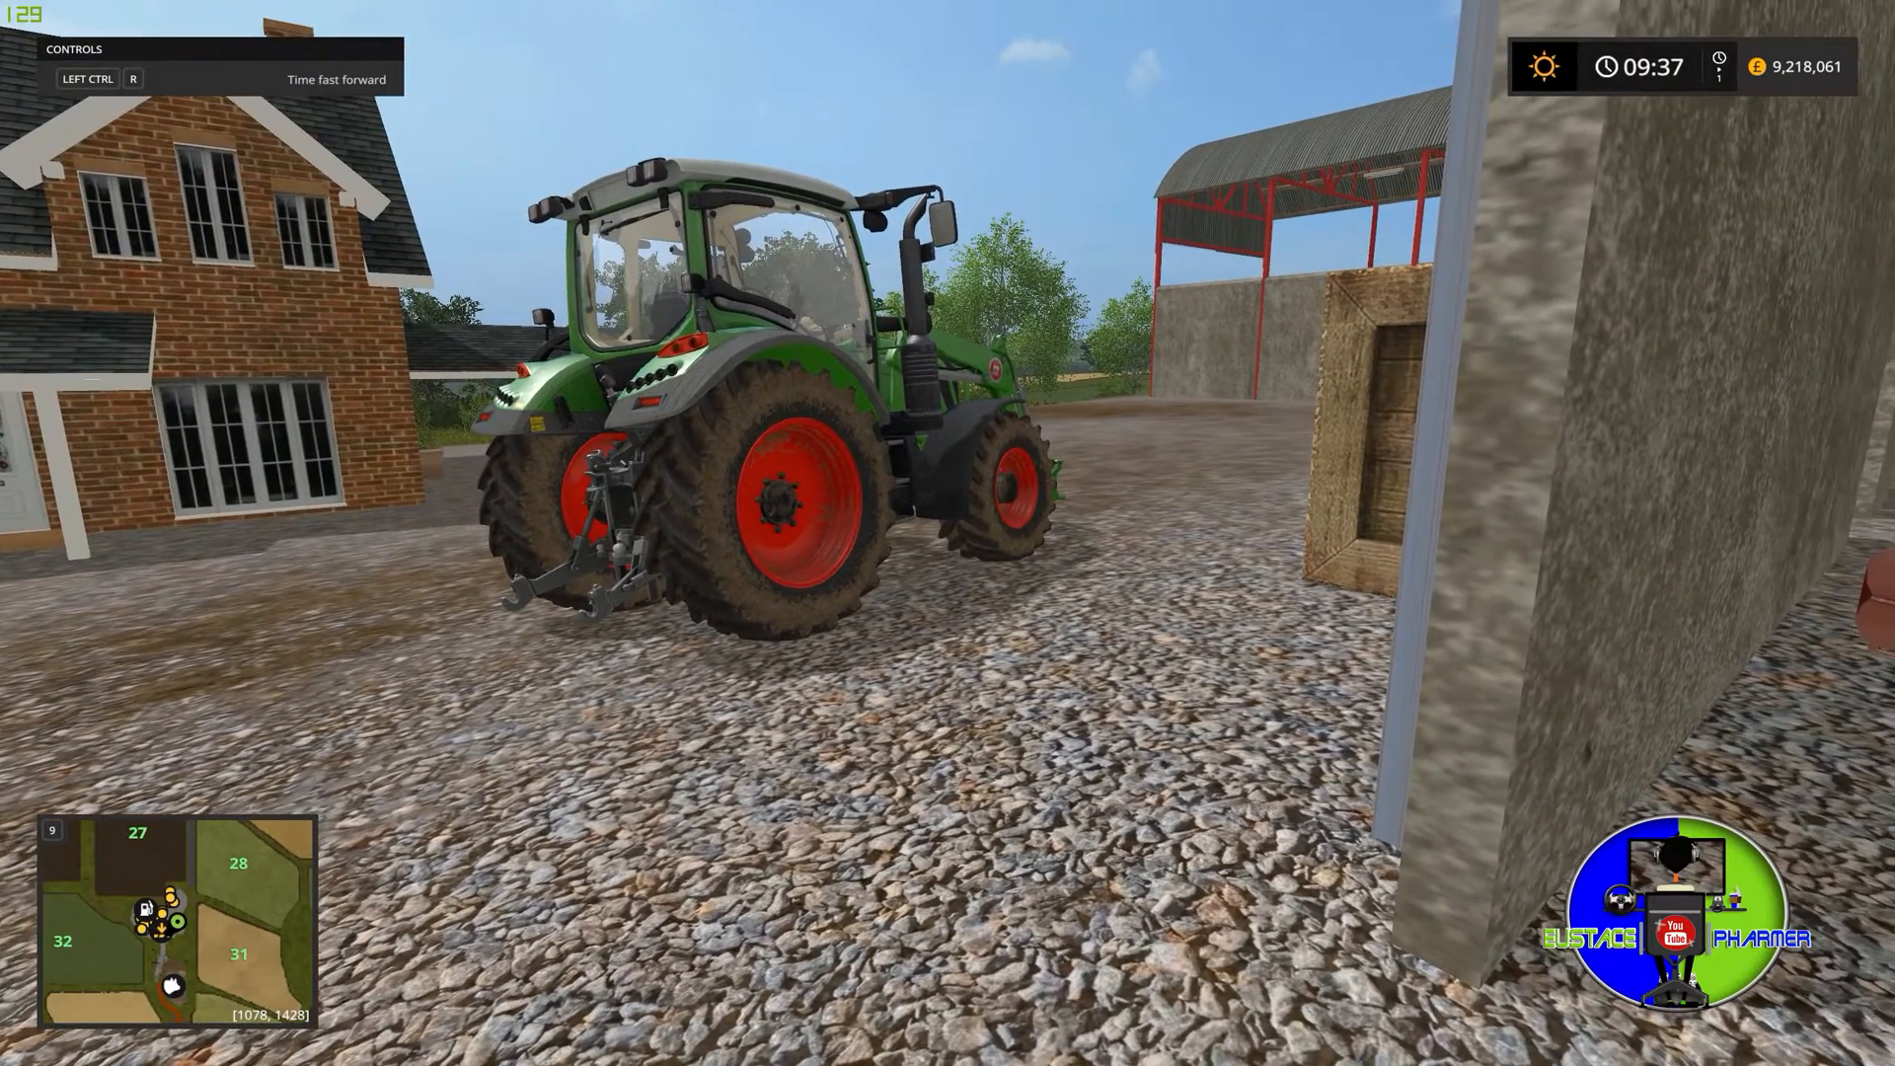
key(d)
key(d)
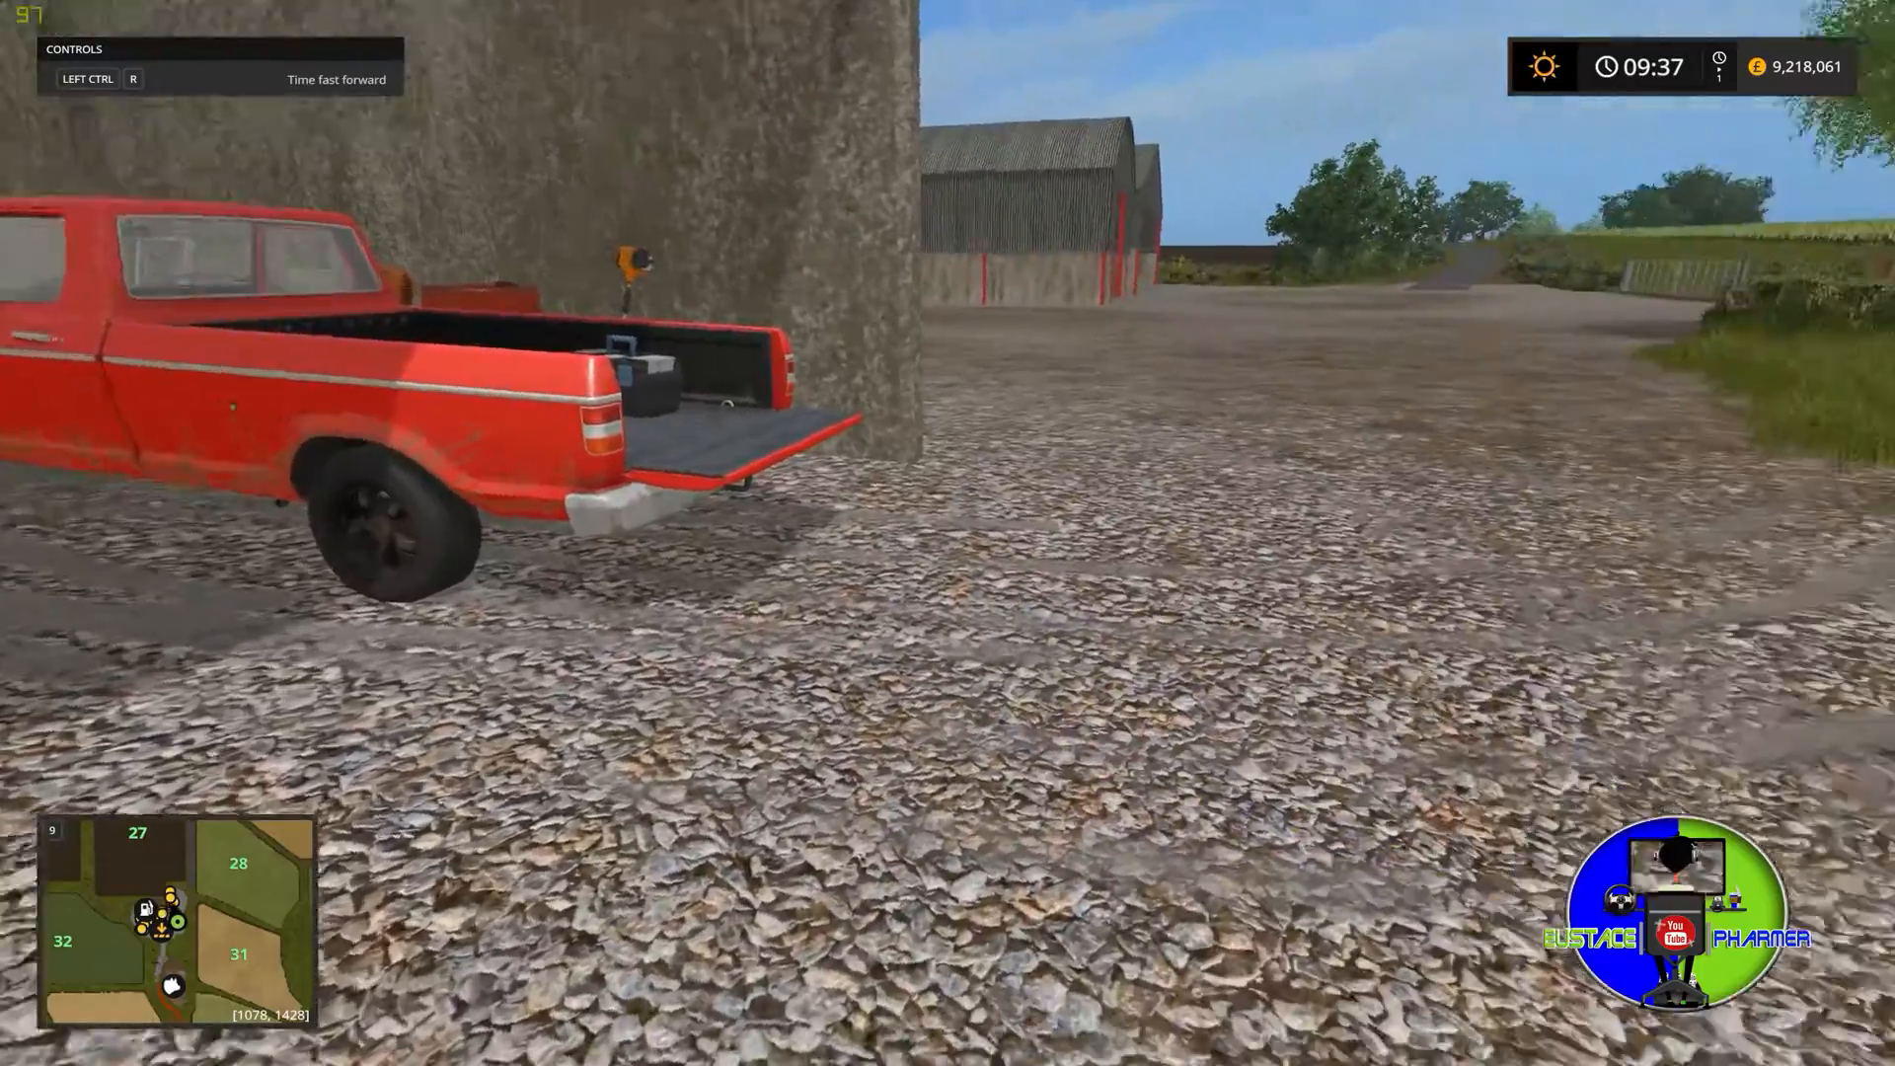
Retrieve the toolbox from the pickup and drop it on the gravel by the tractor's rear hitch.
key(w)
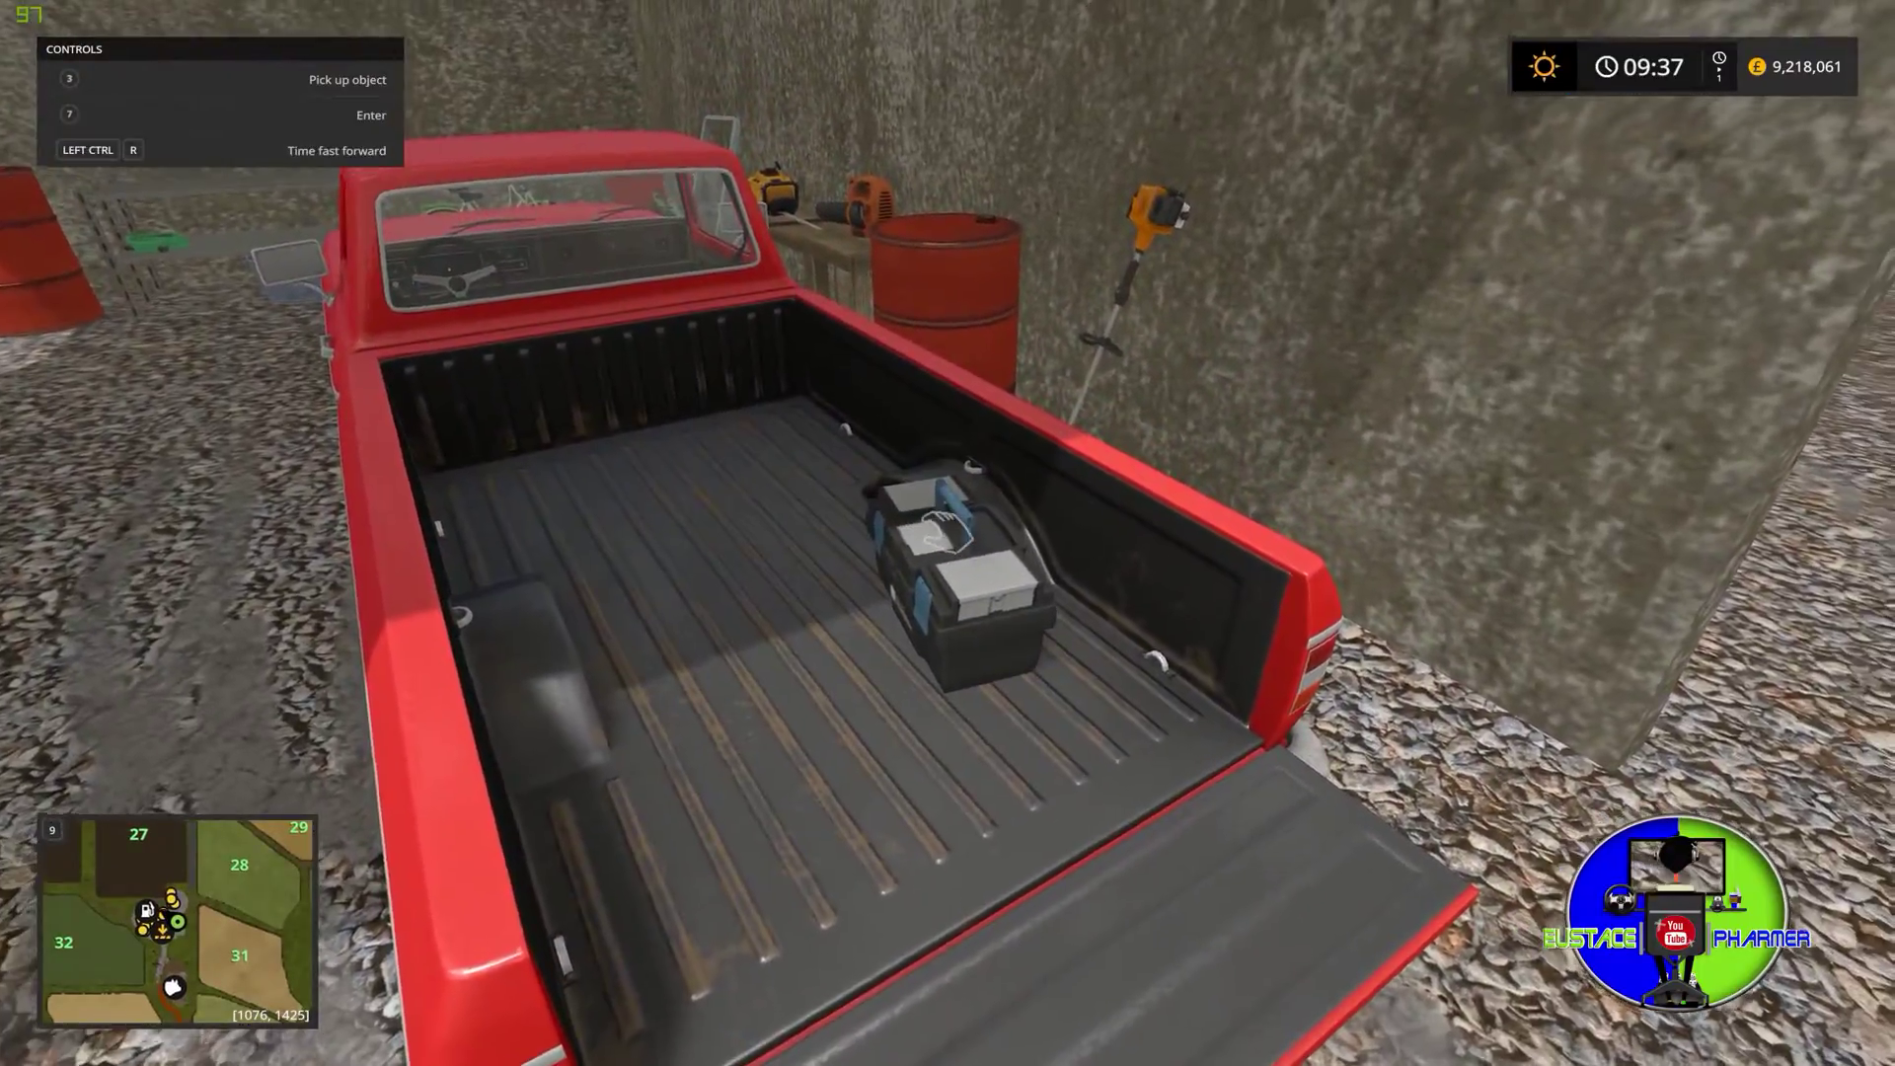
click(948, 533)
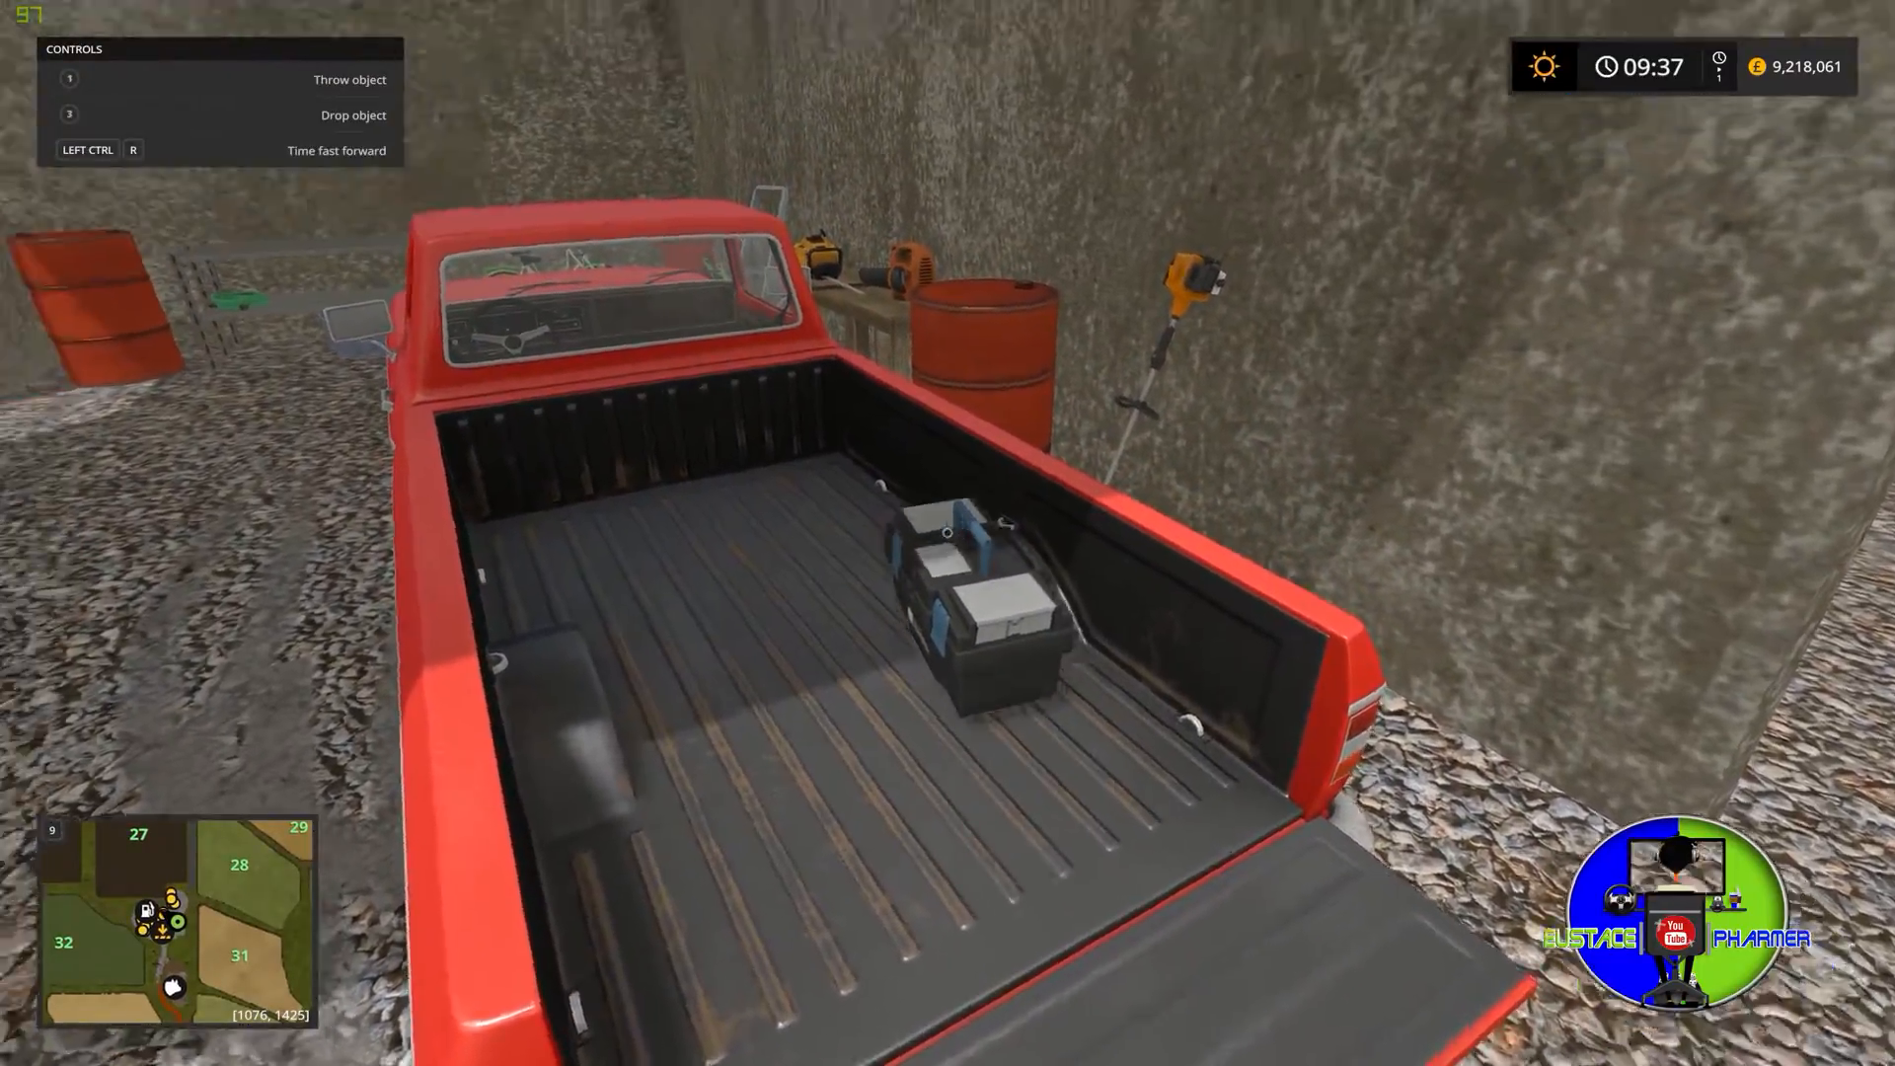
key(w)
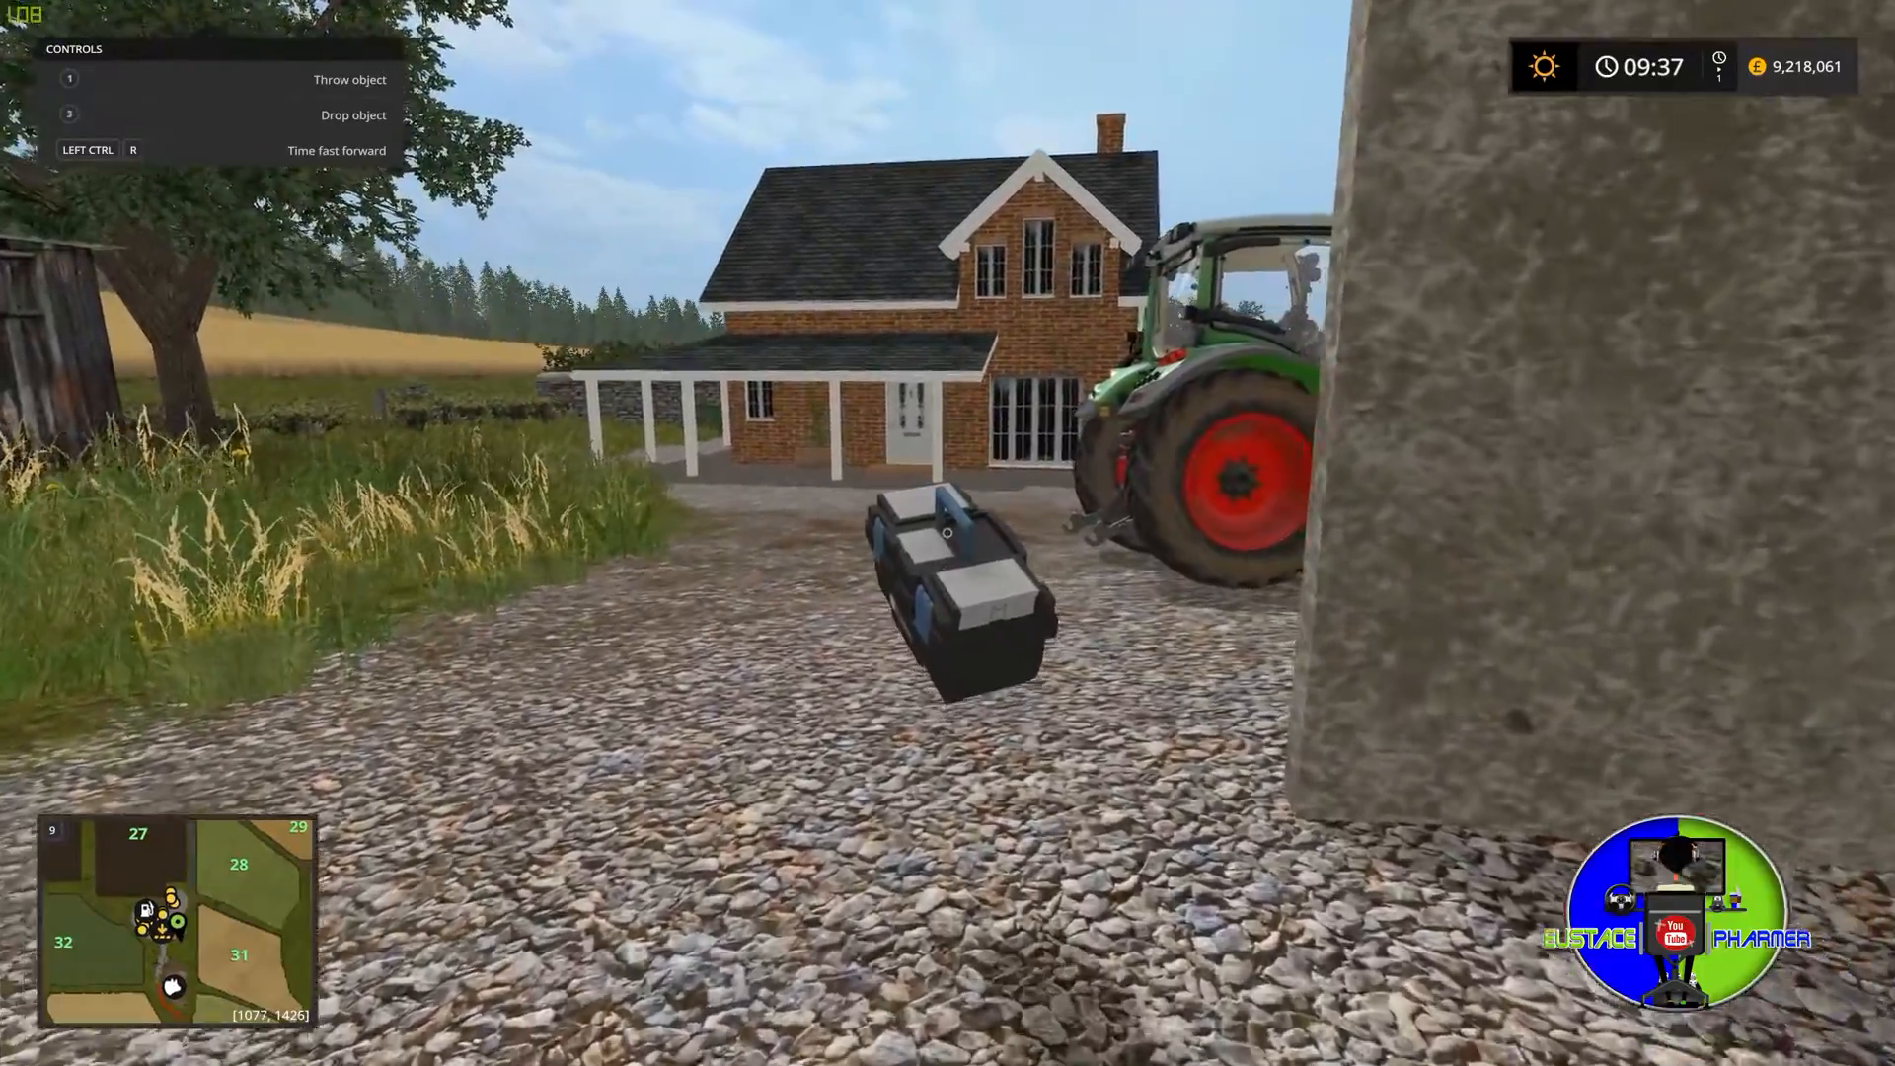
key(w)
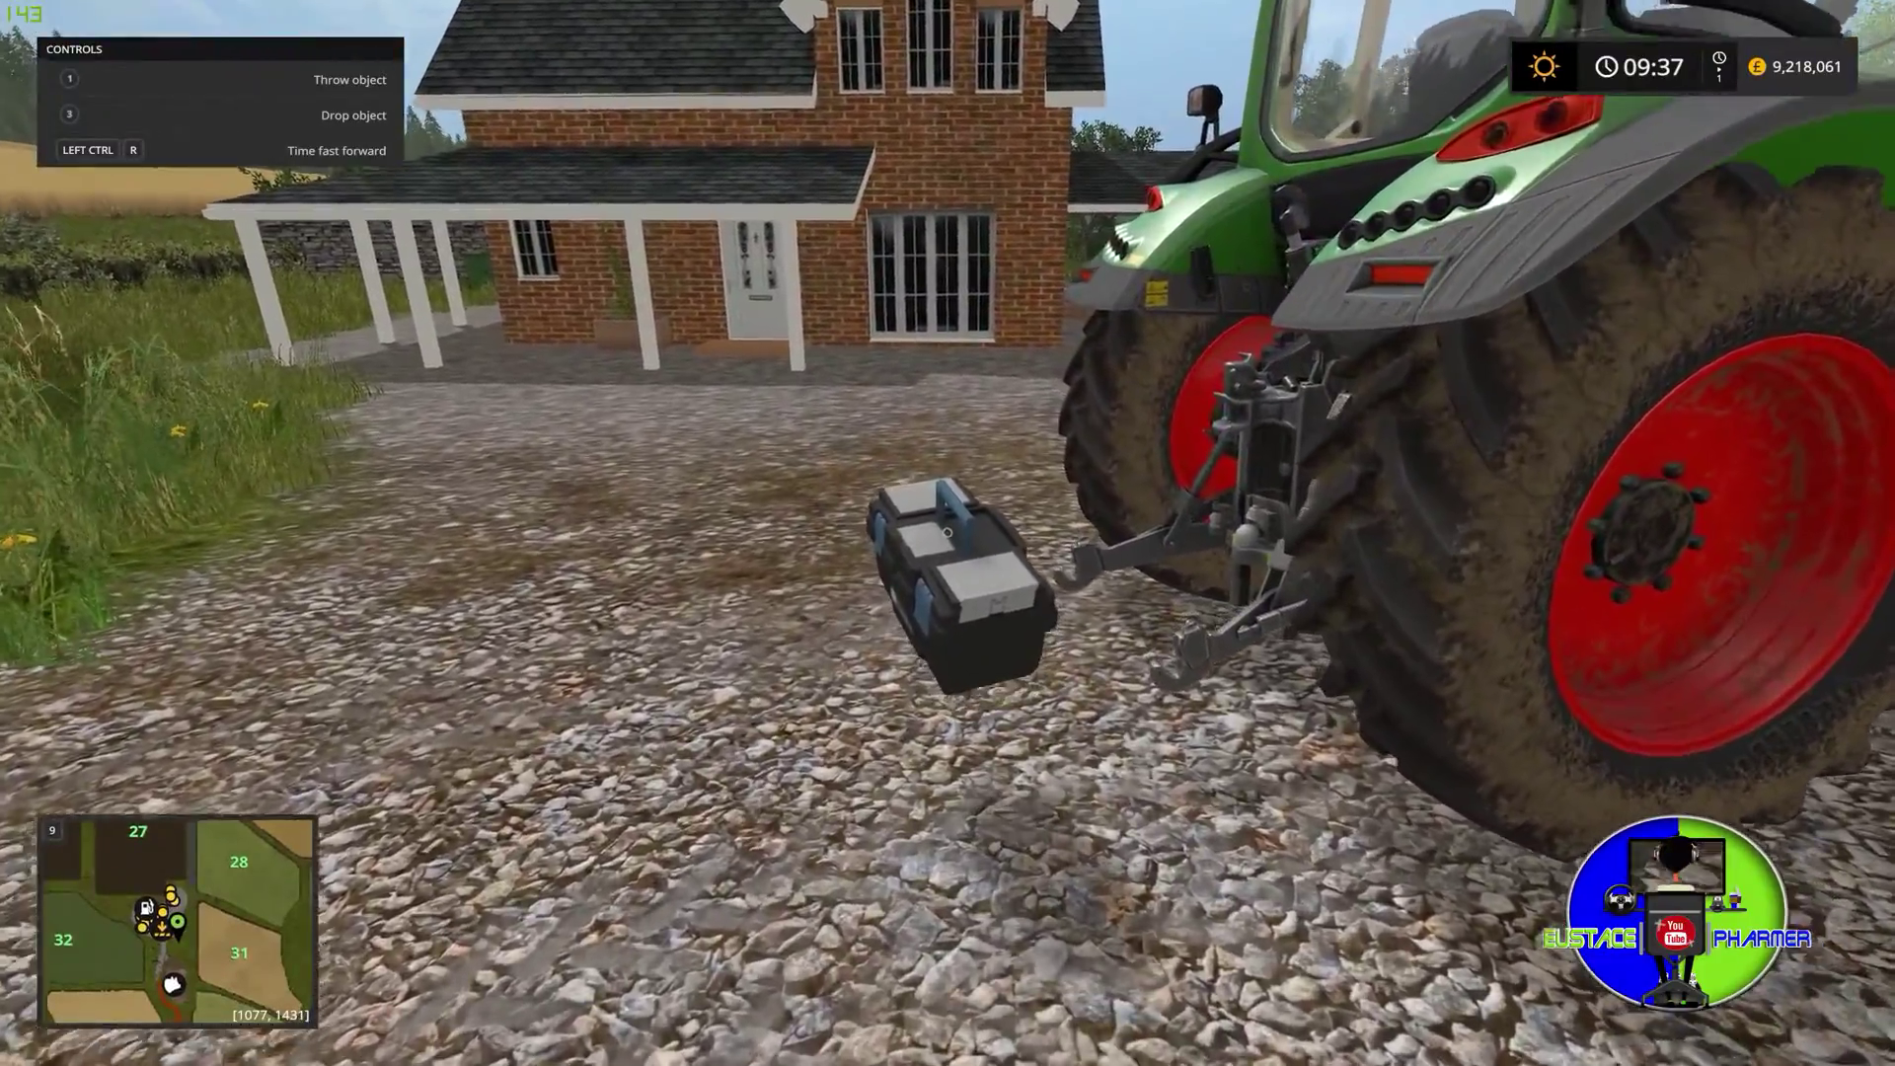
right_click(947, 533)
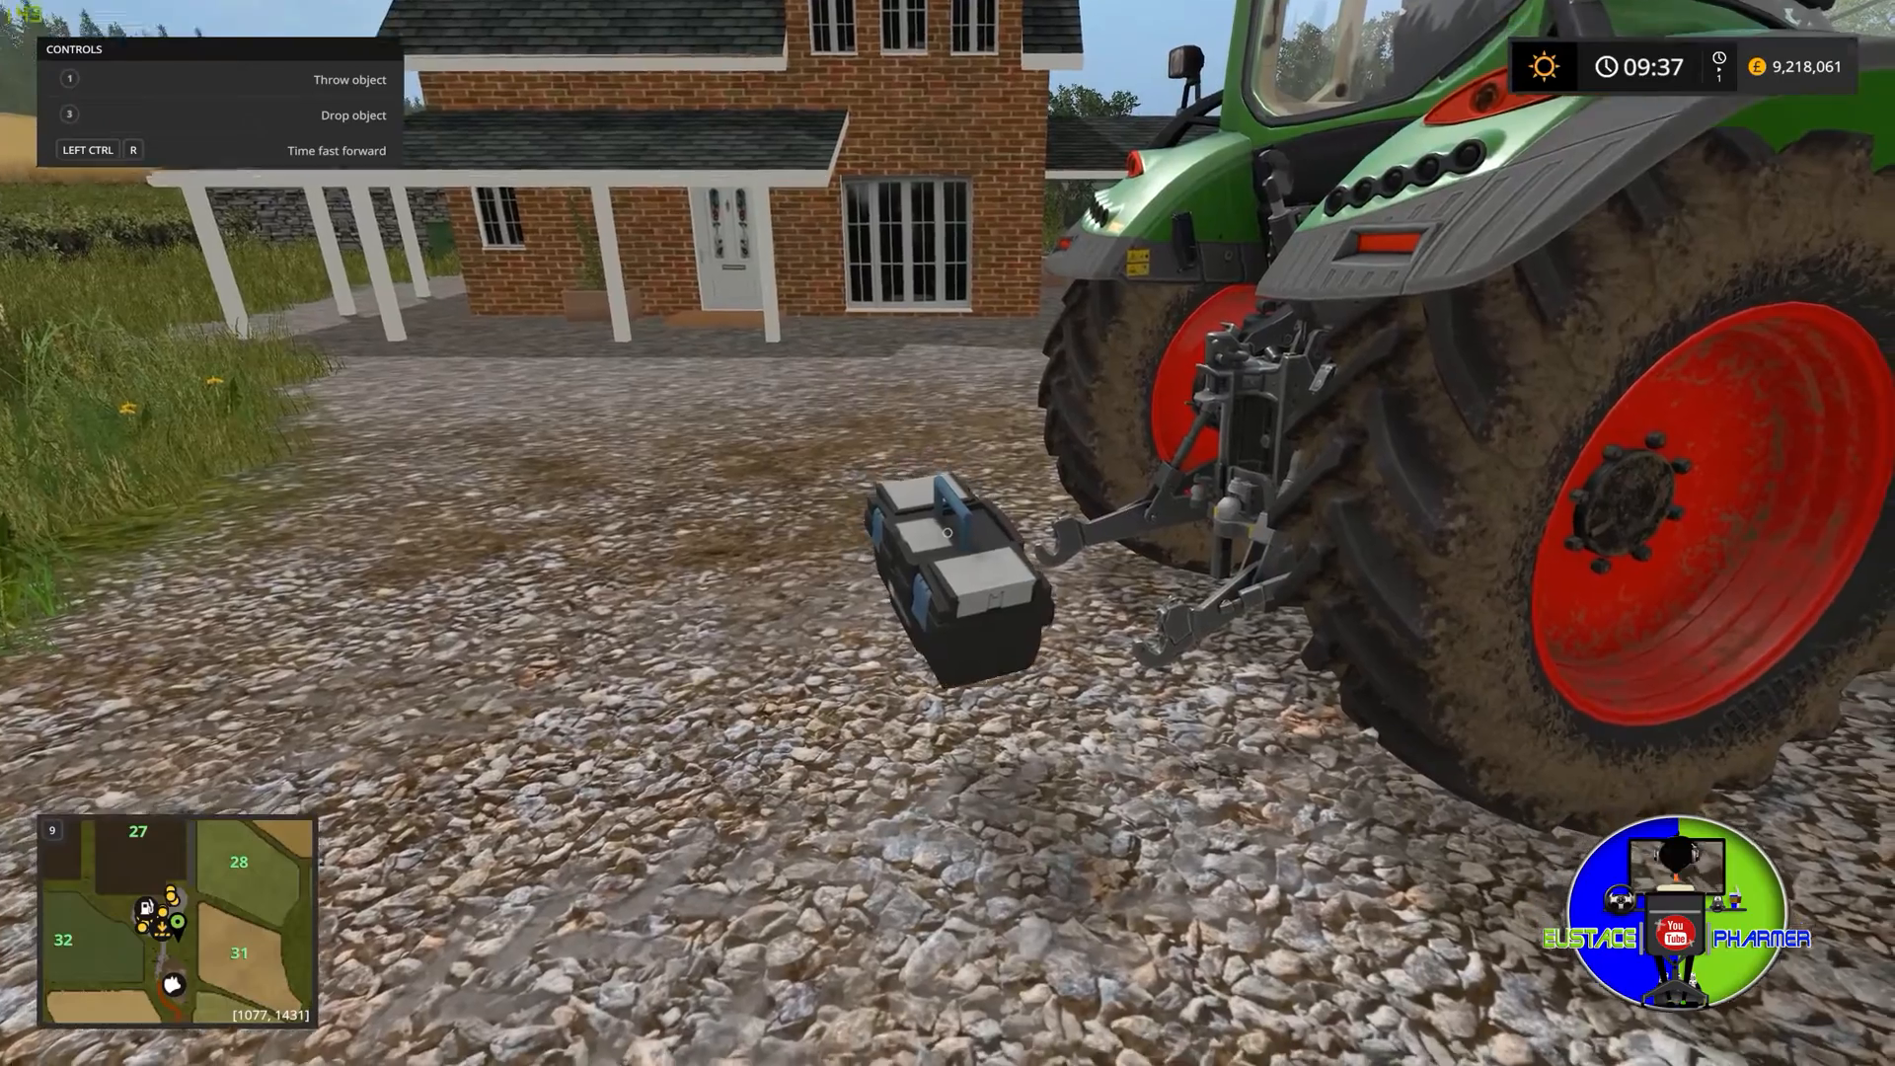
key(w)
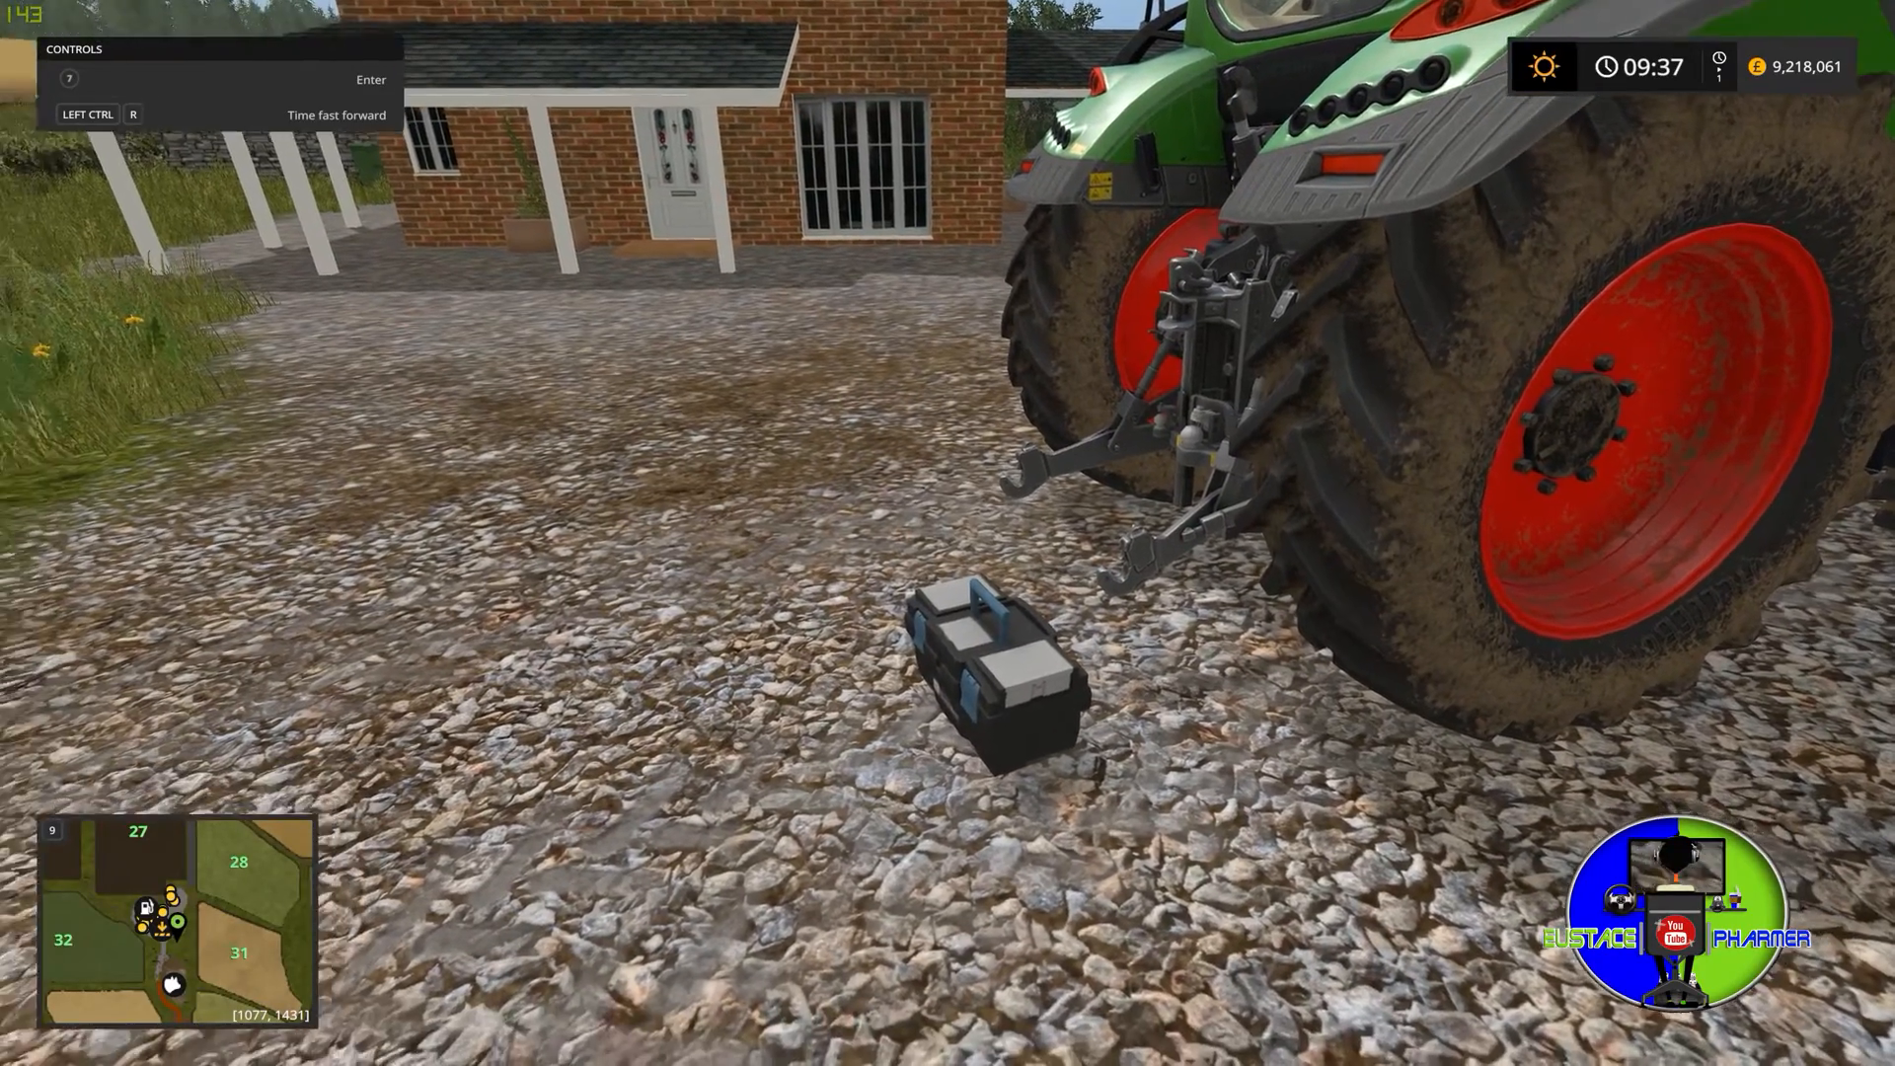
Bring up the tractor's selling and customization menu and browse to its main colour options.
key(w)
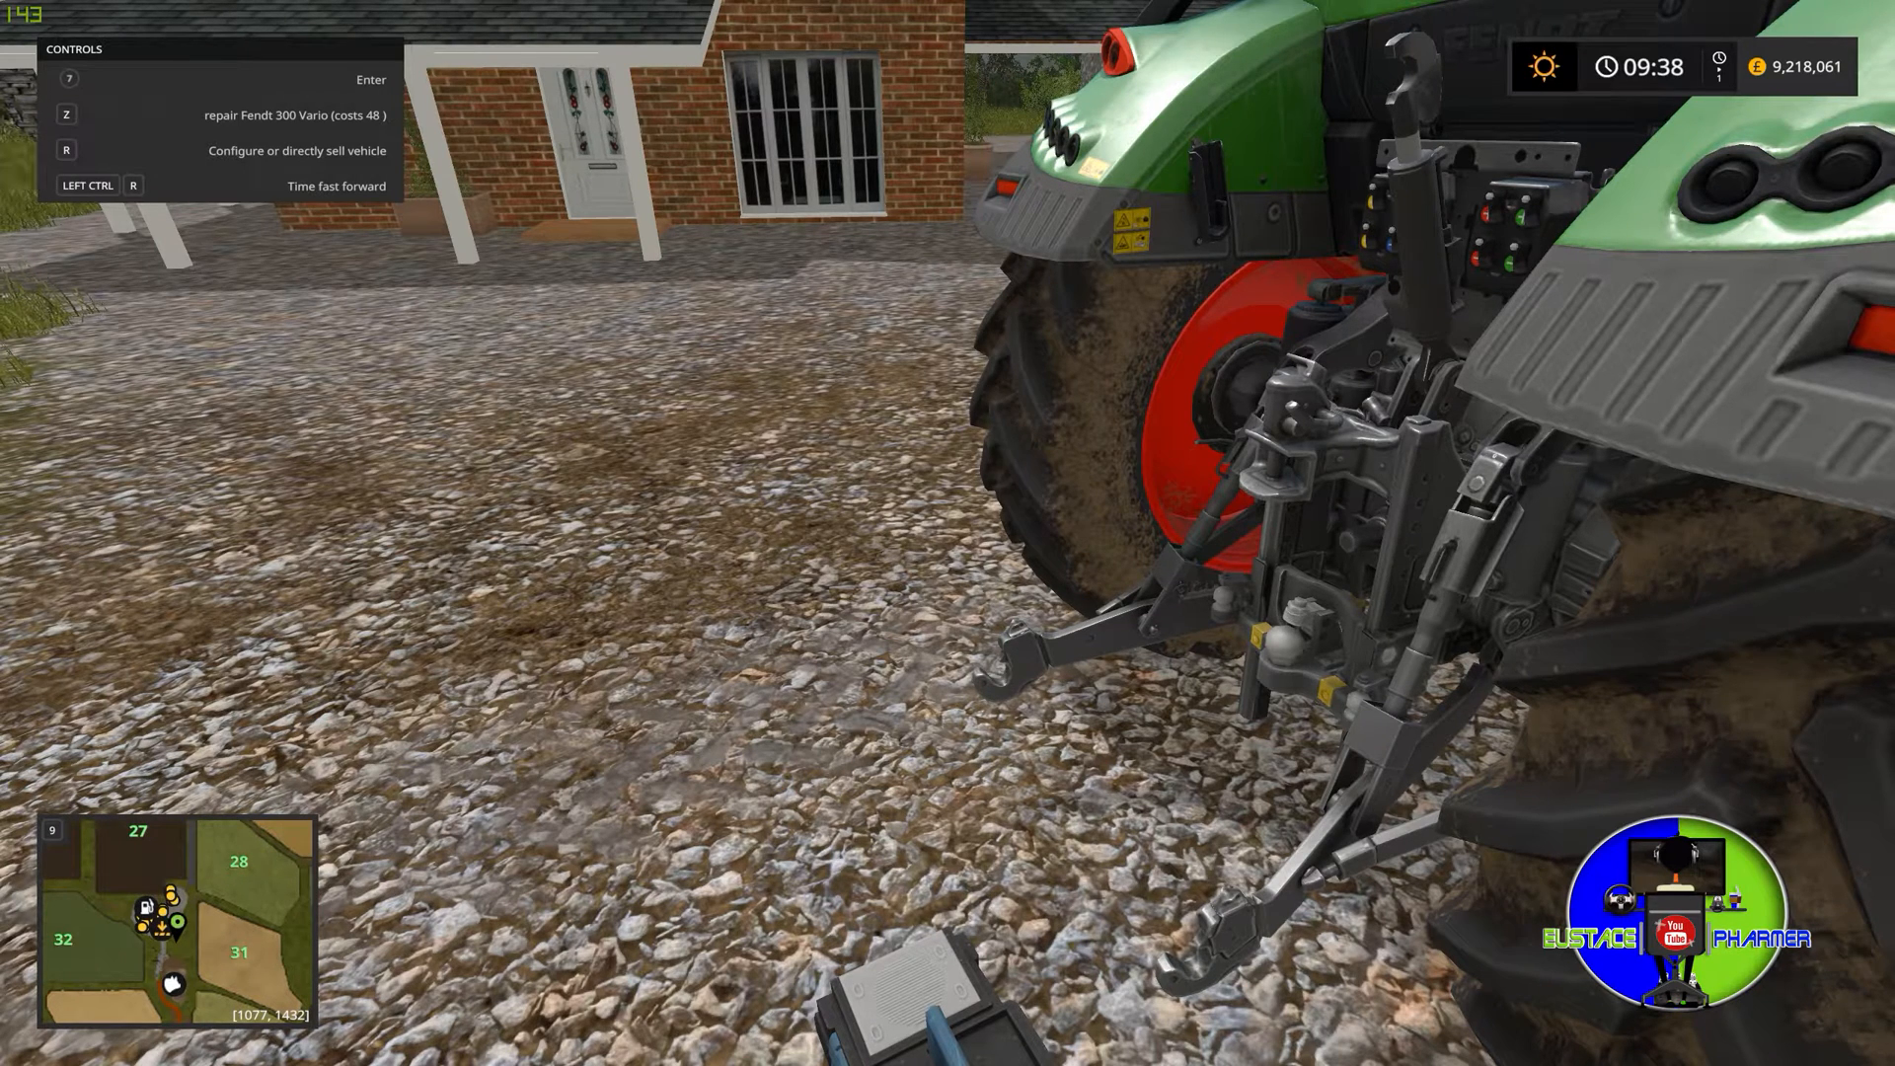
key(r)
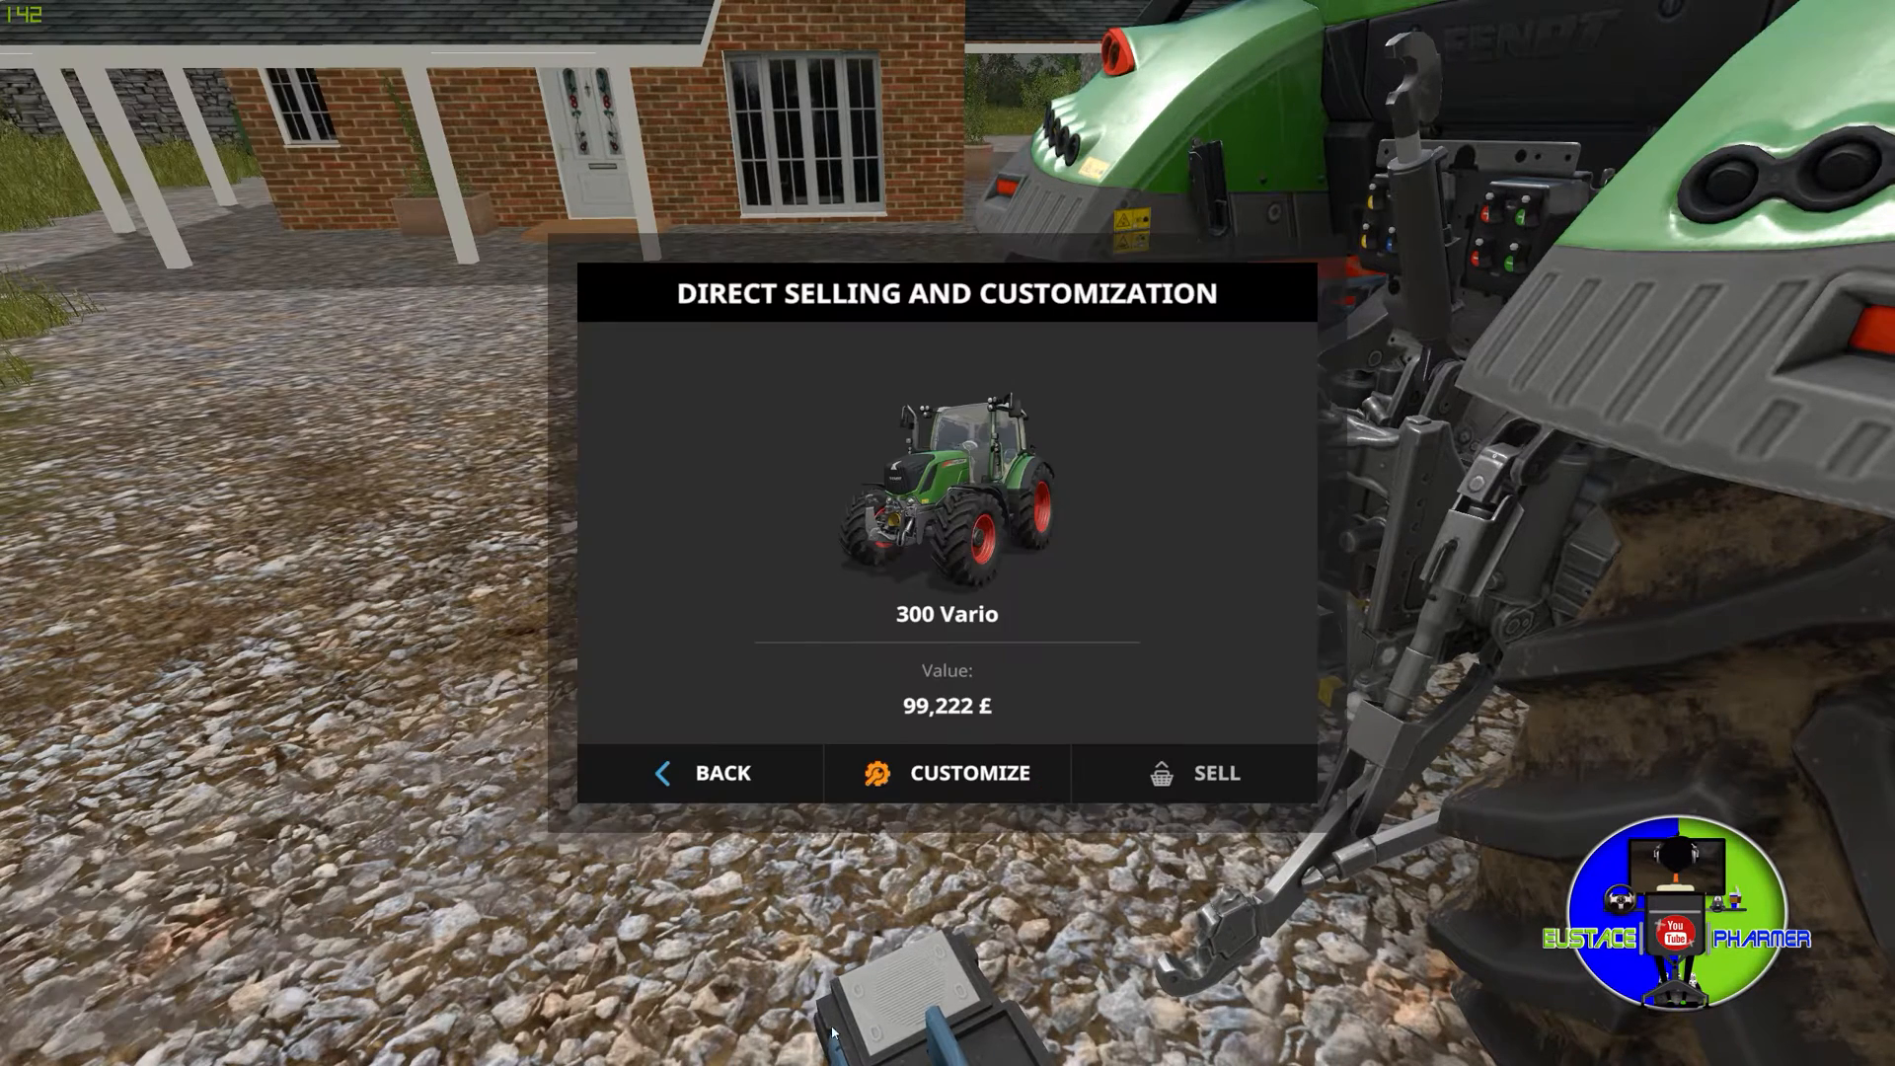
click(936, 778)
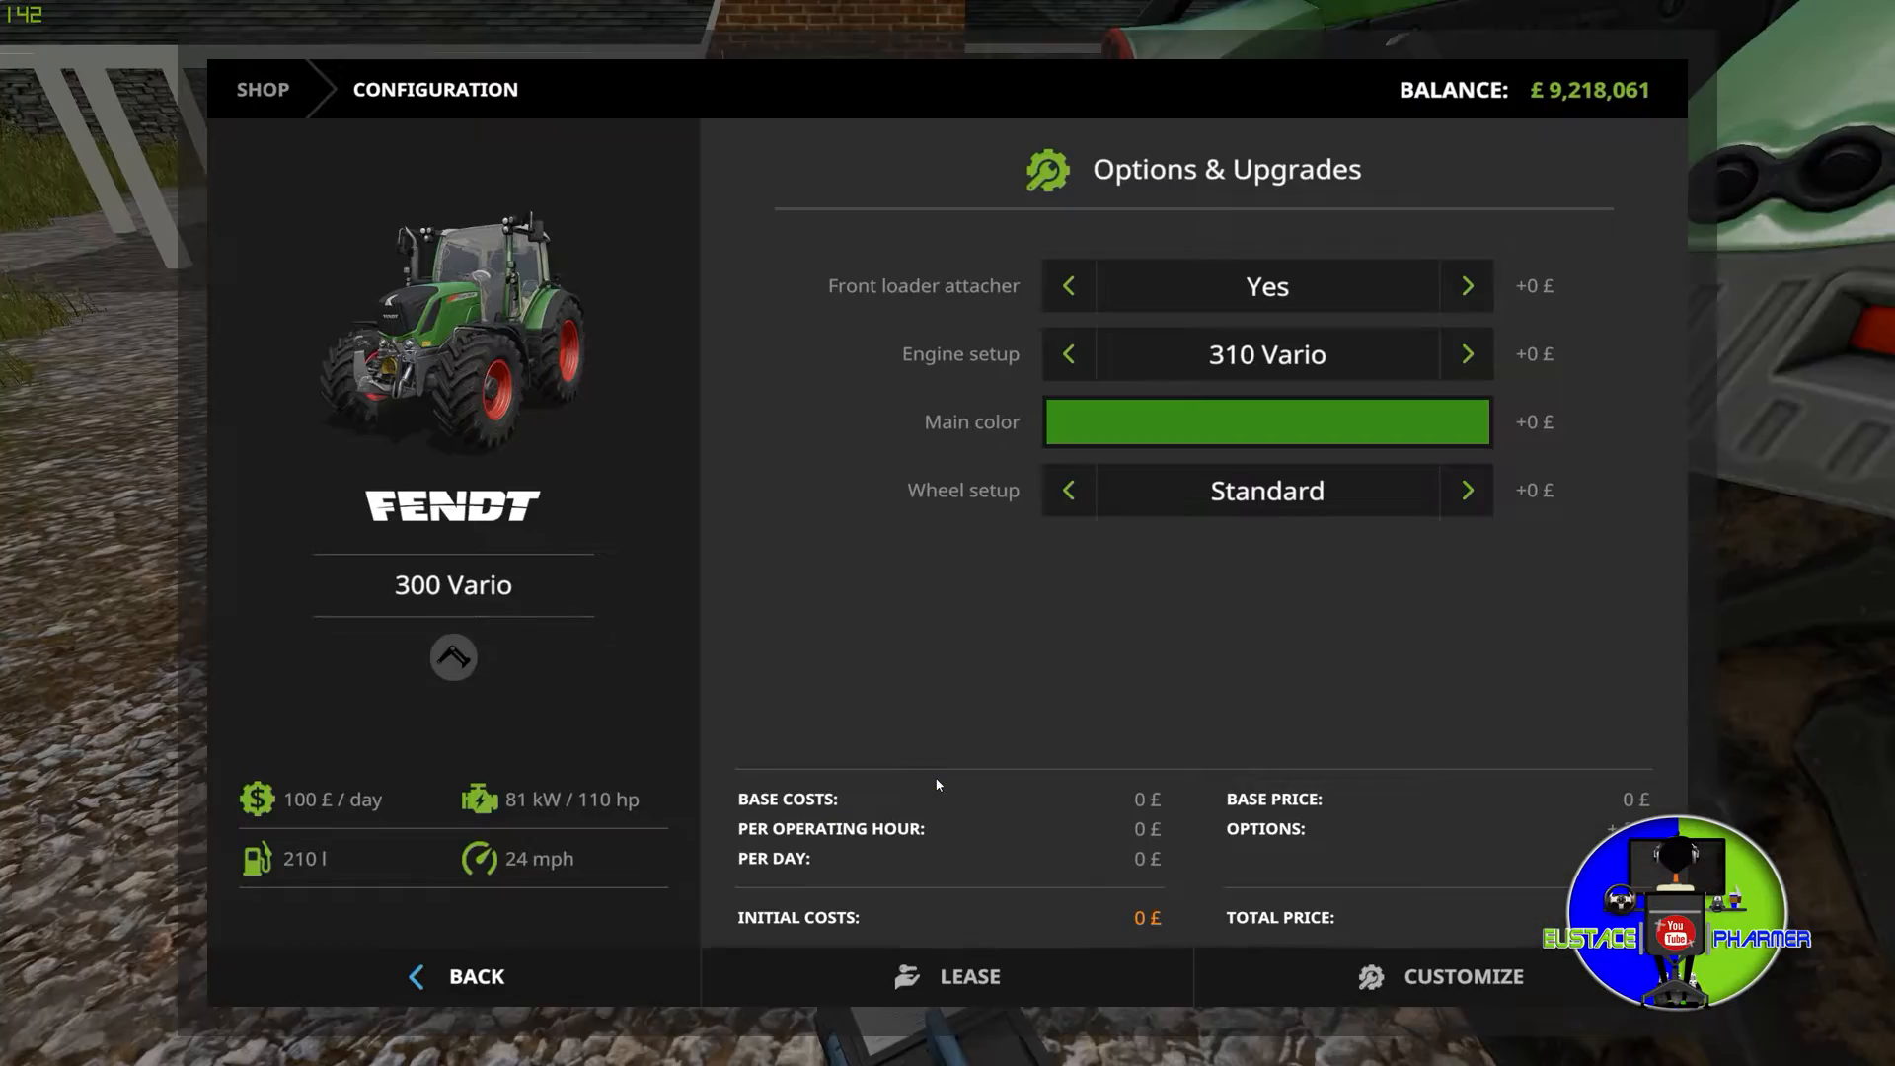
key(Down)
key(Down)
key(Return)
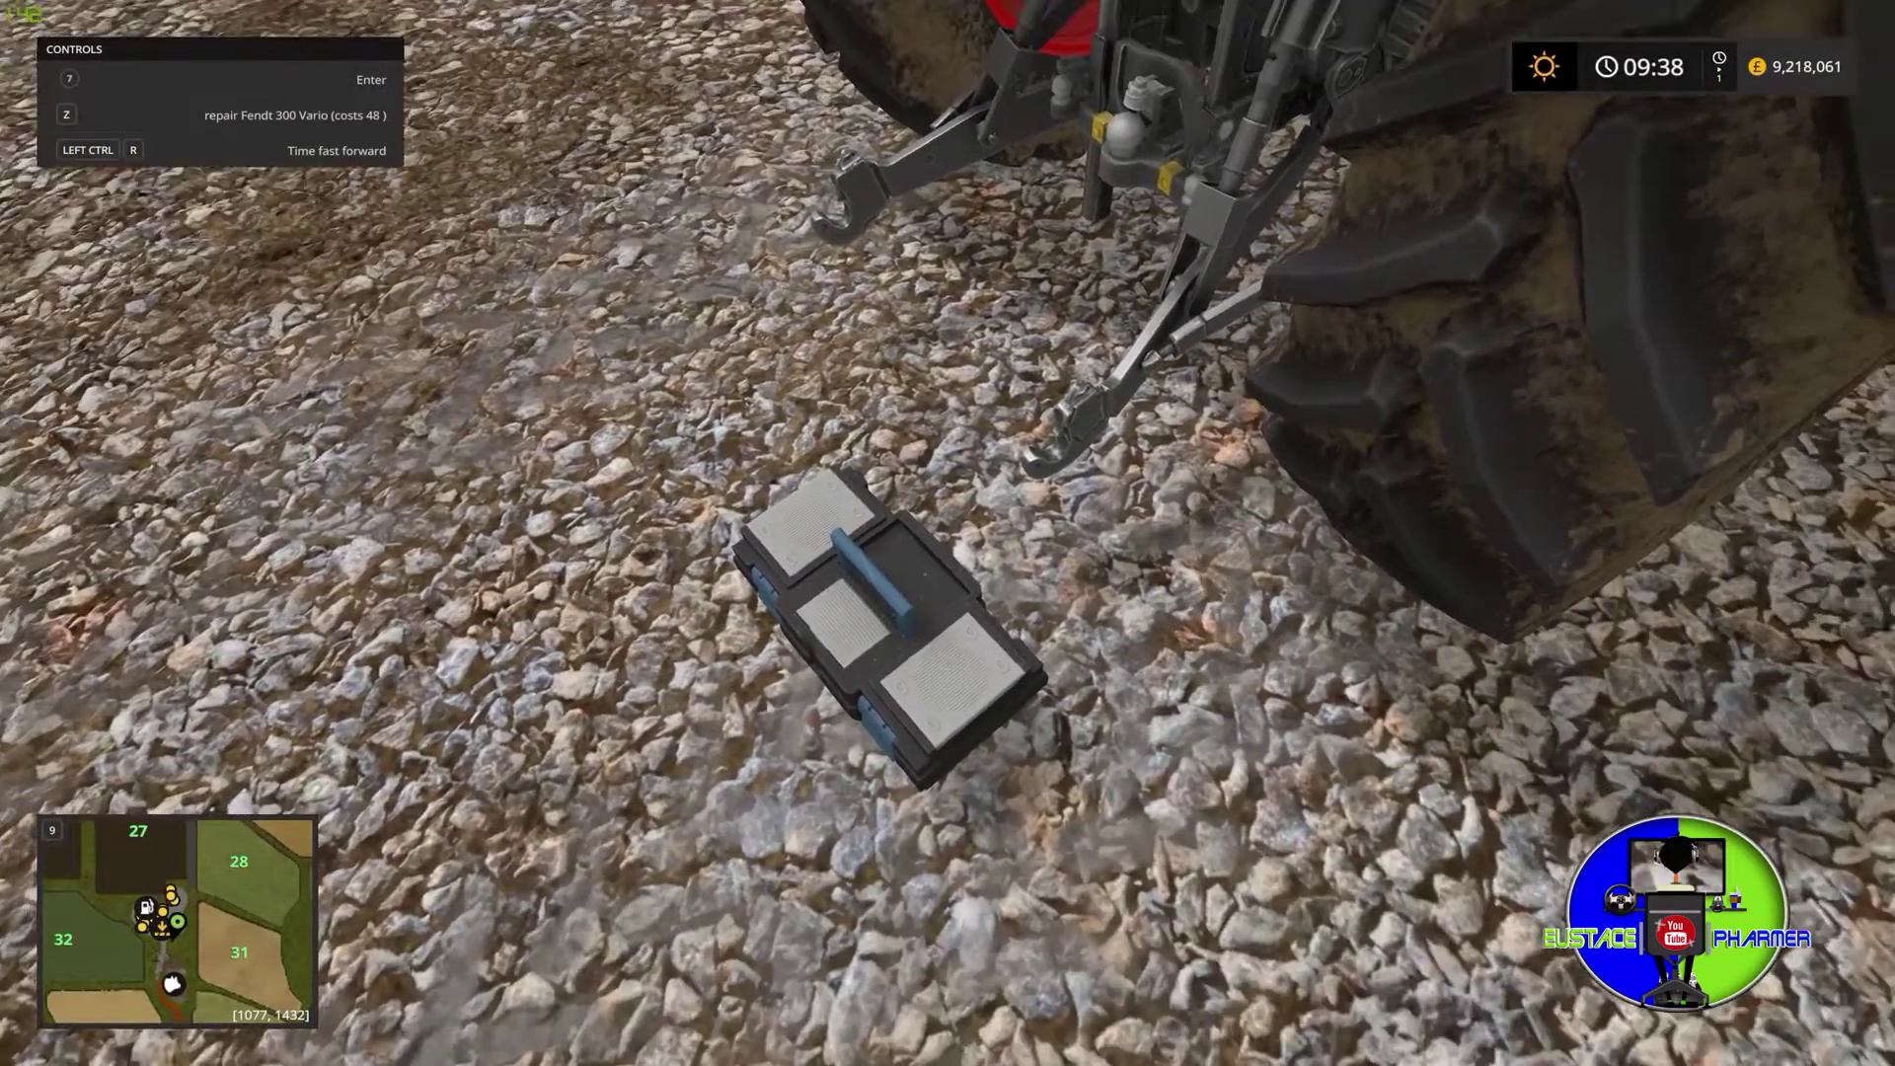
Pick up the toolbox from the gravel and throw it toward the farmhouse door.
click(947, 533)
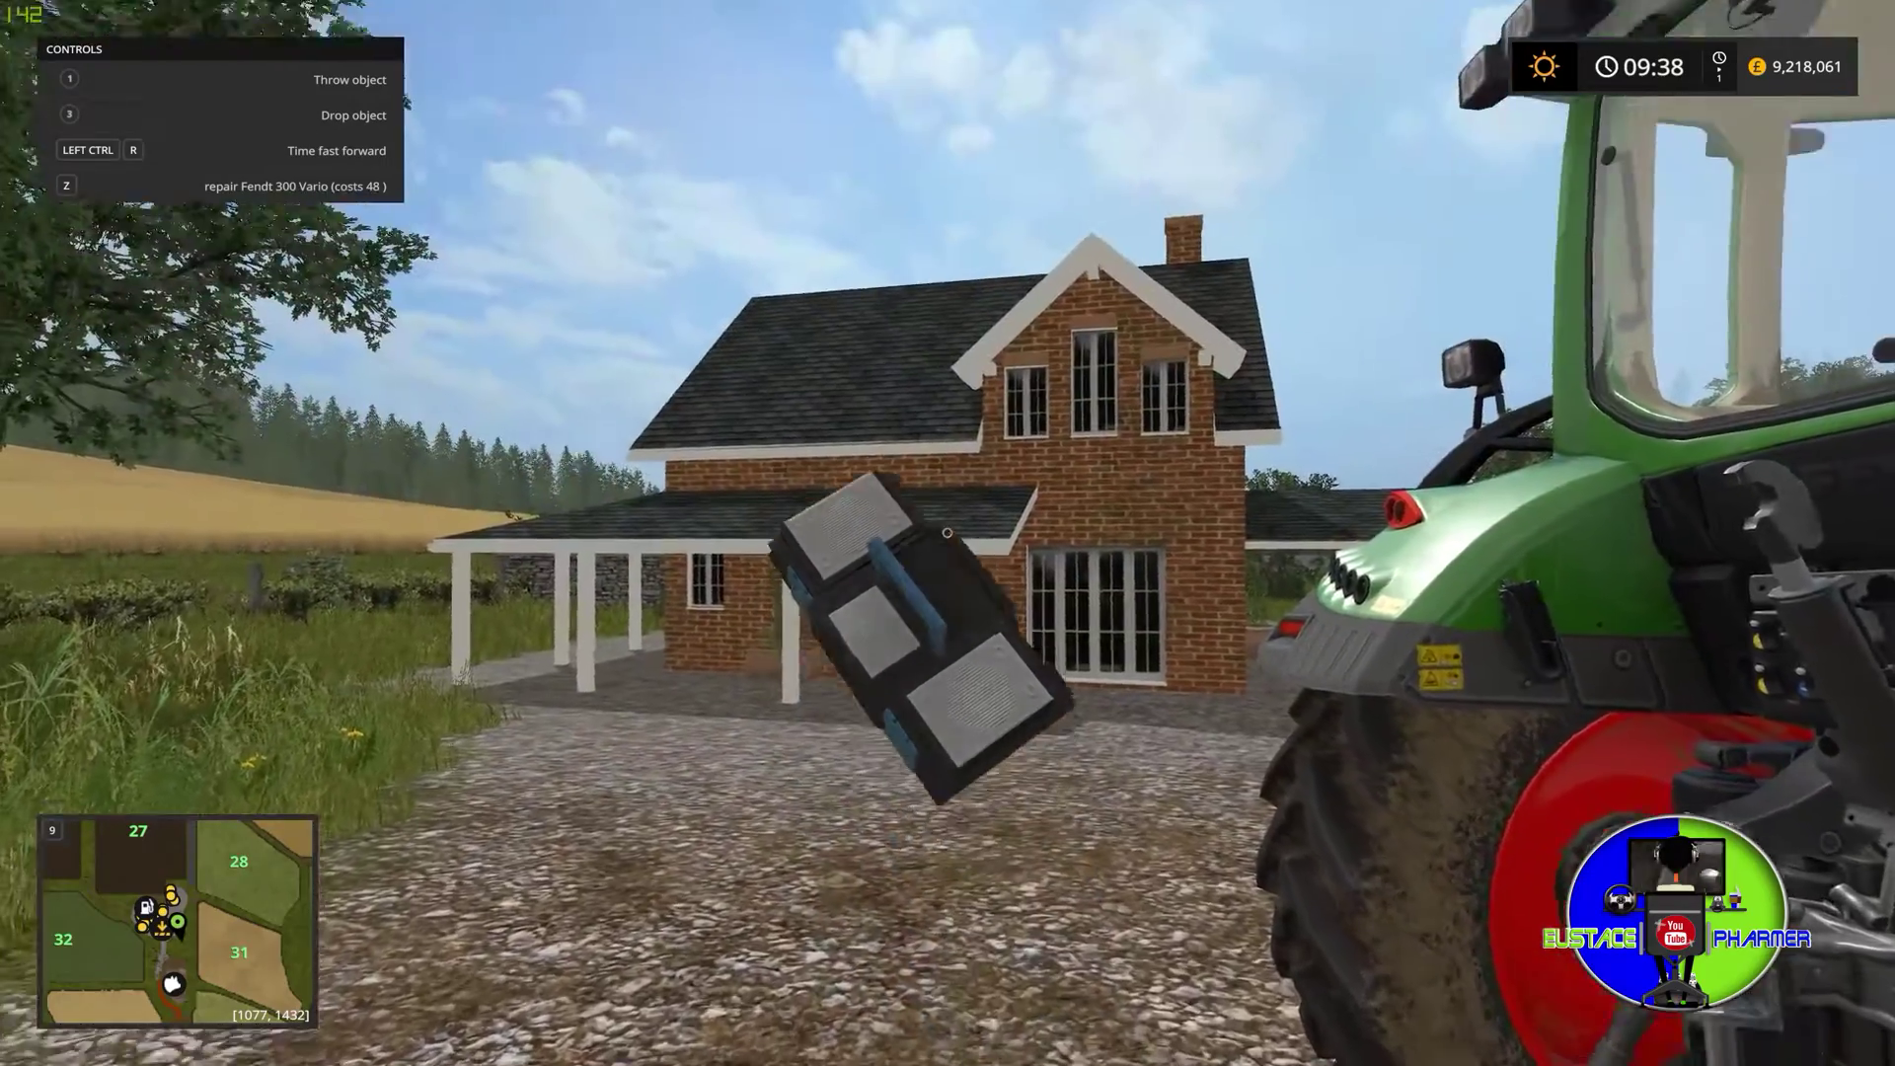
click(948, 534)
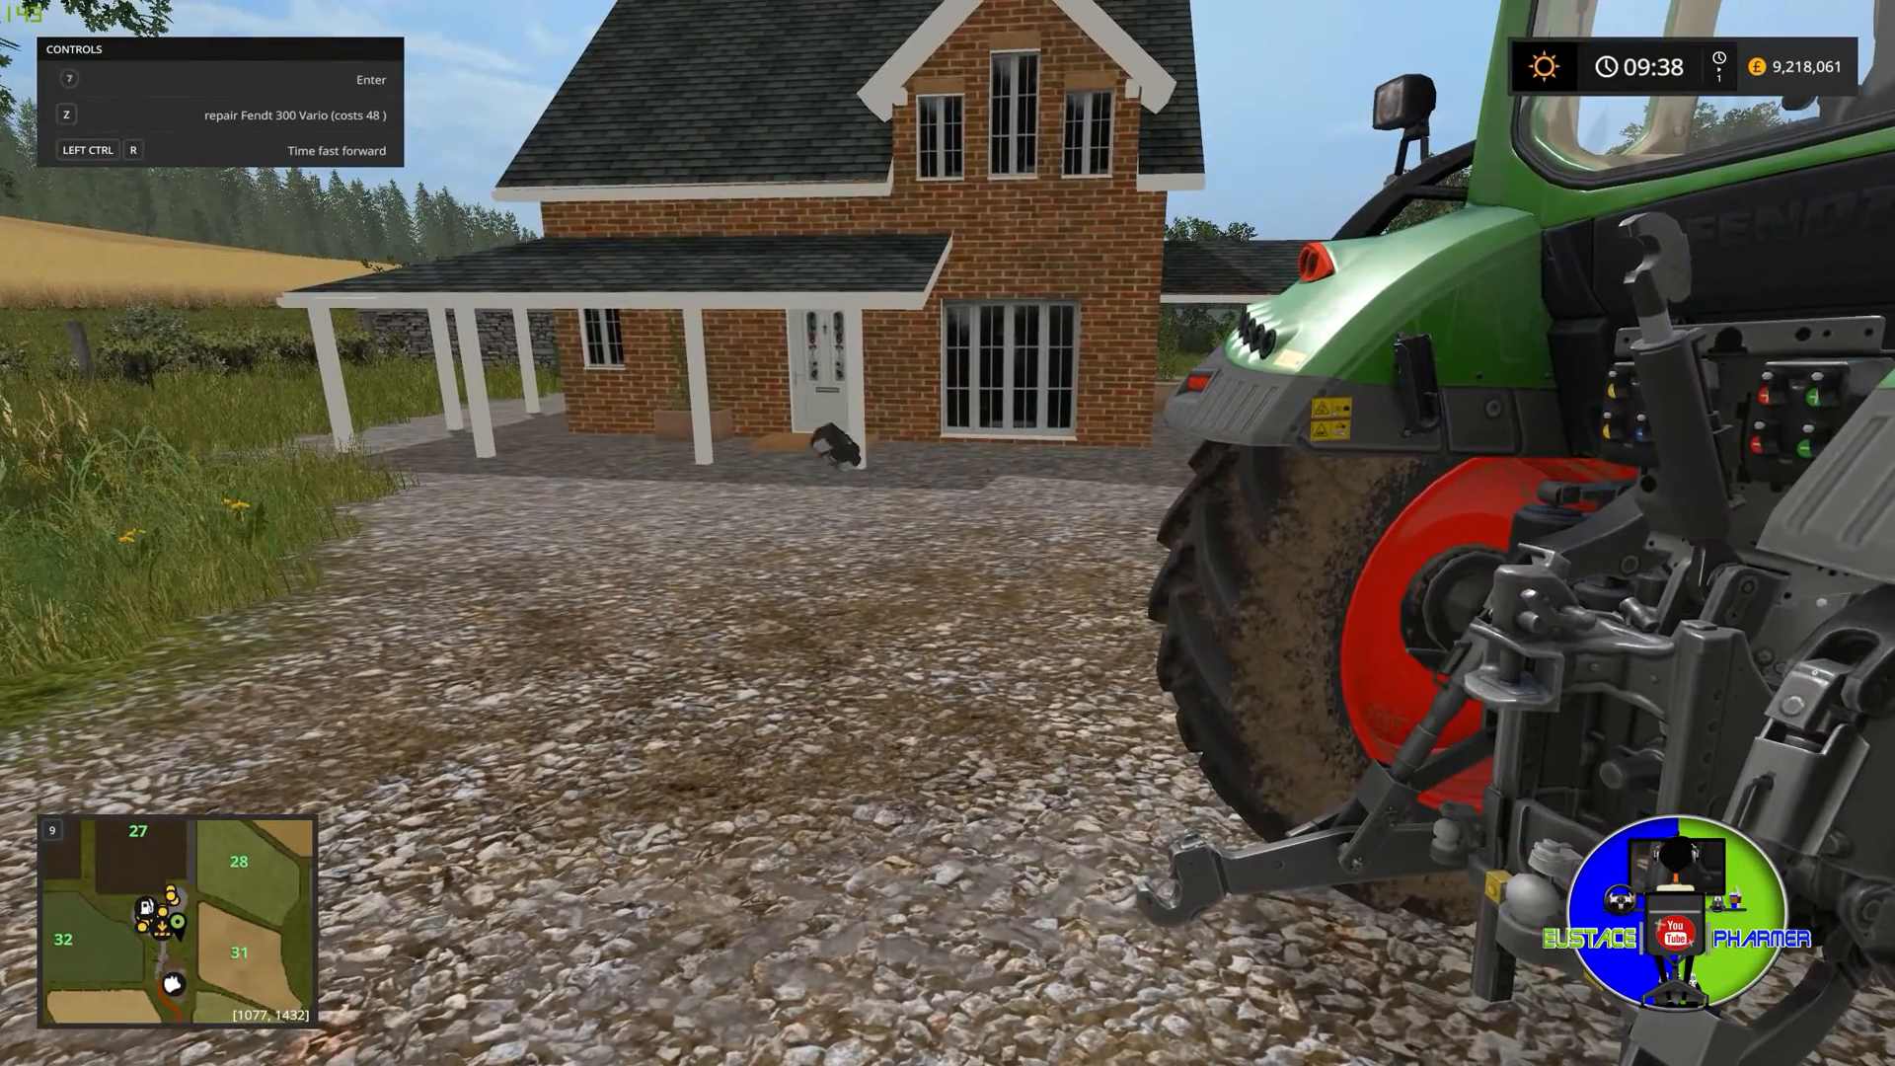
Walk around the tractor to the porch to see the toolbox, then head back toward the red pickup.
key(w)
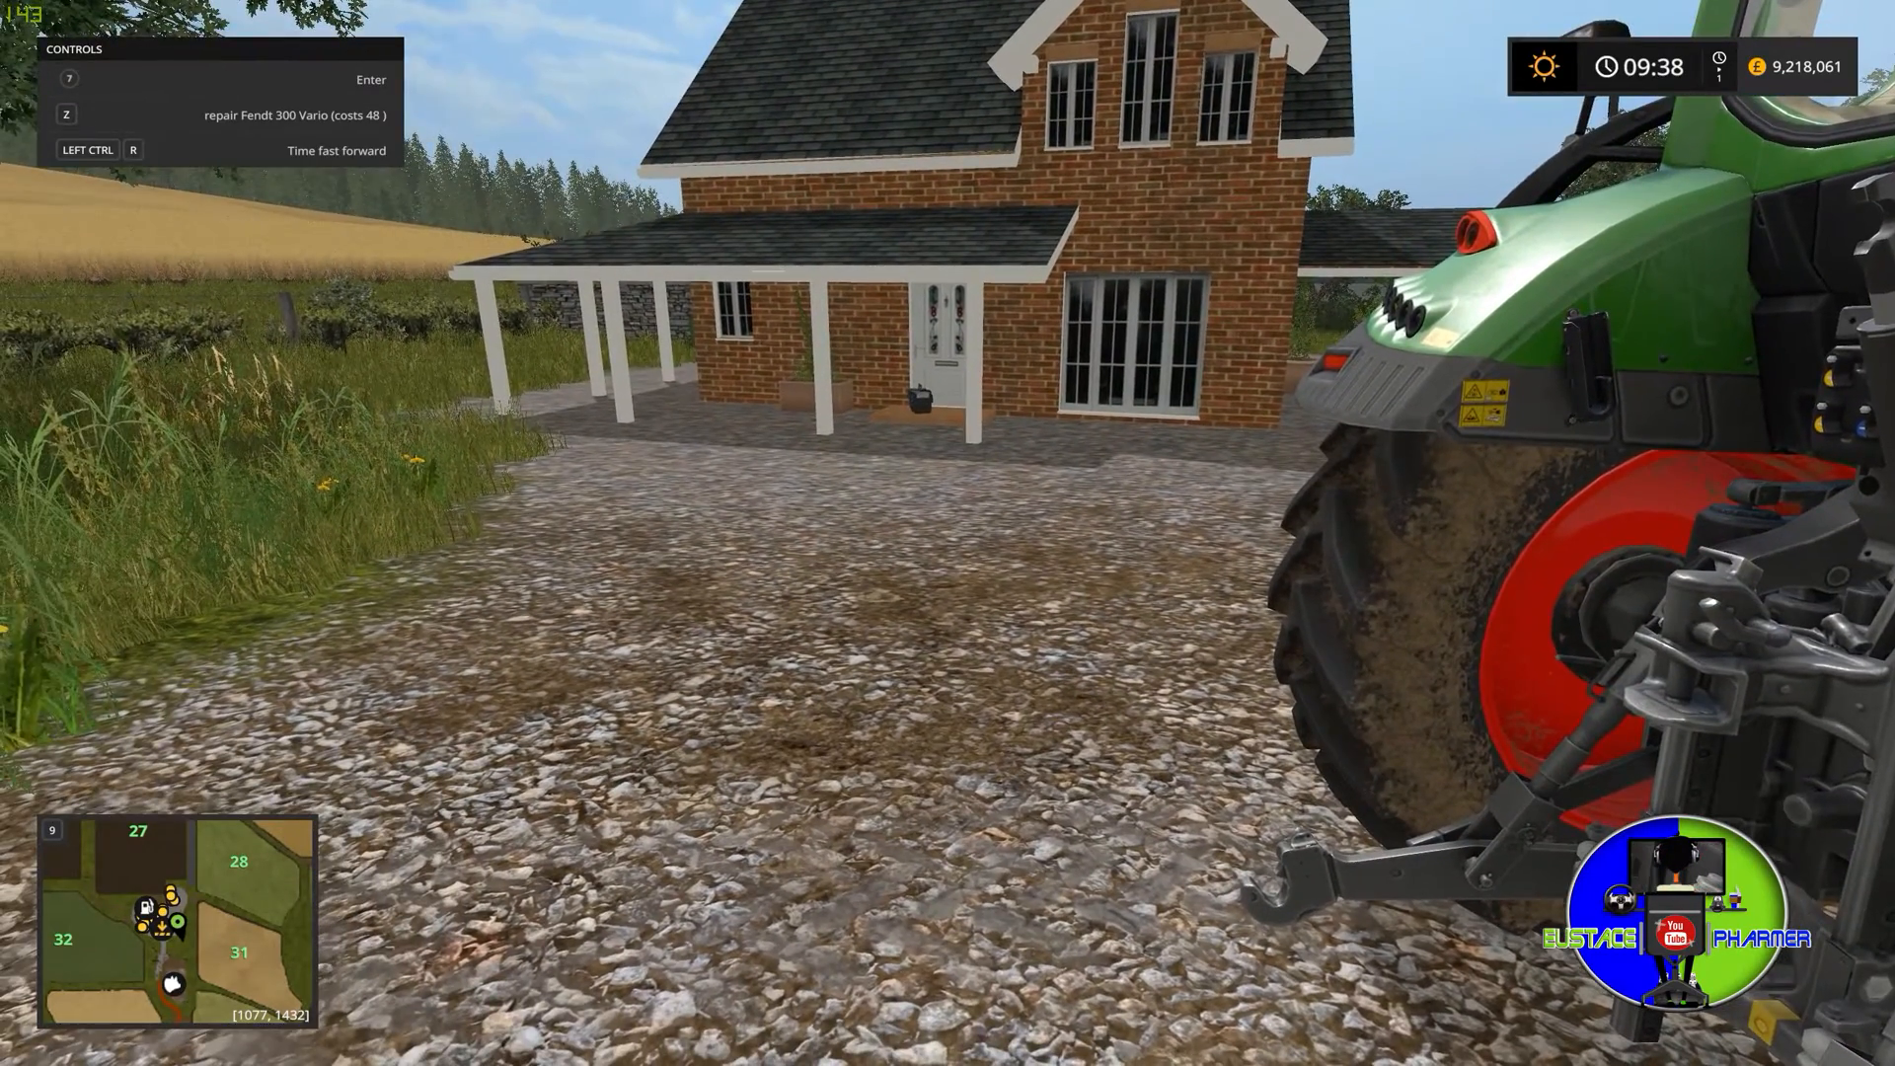
key(w)
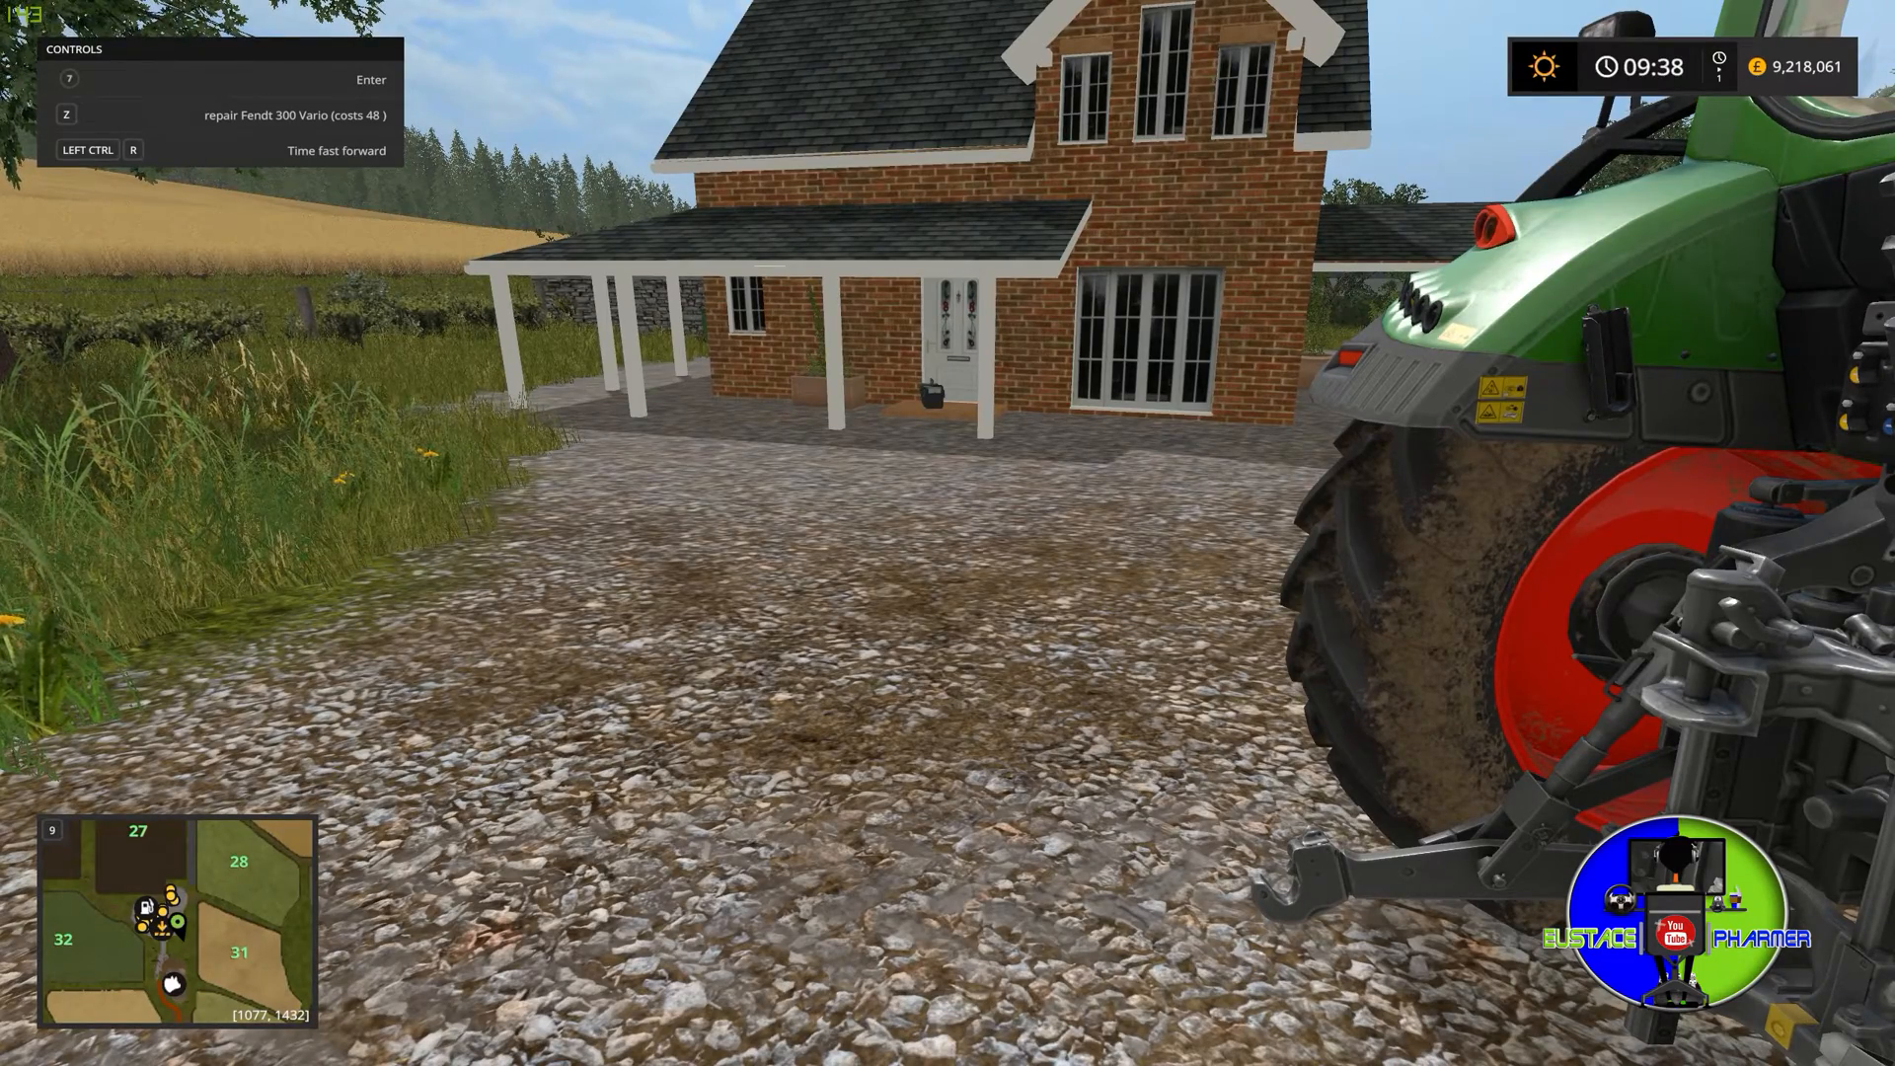
key(w)
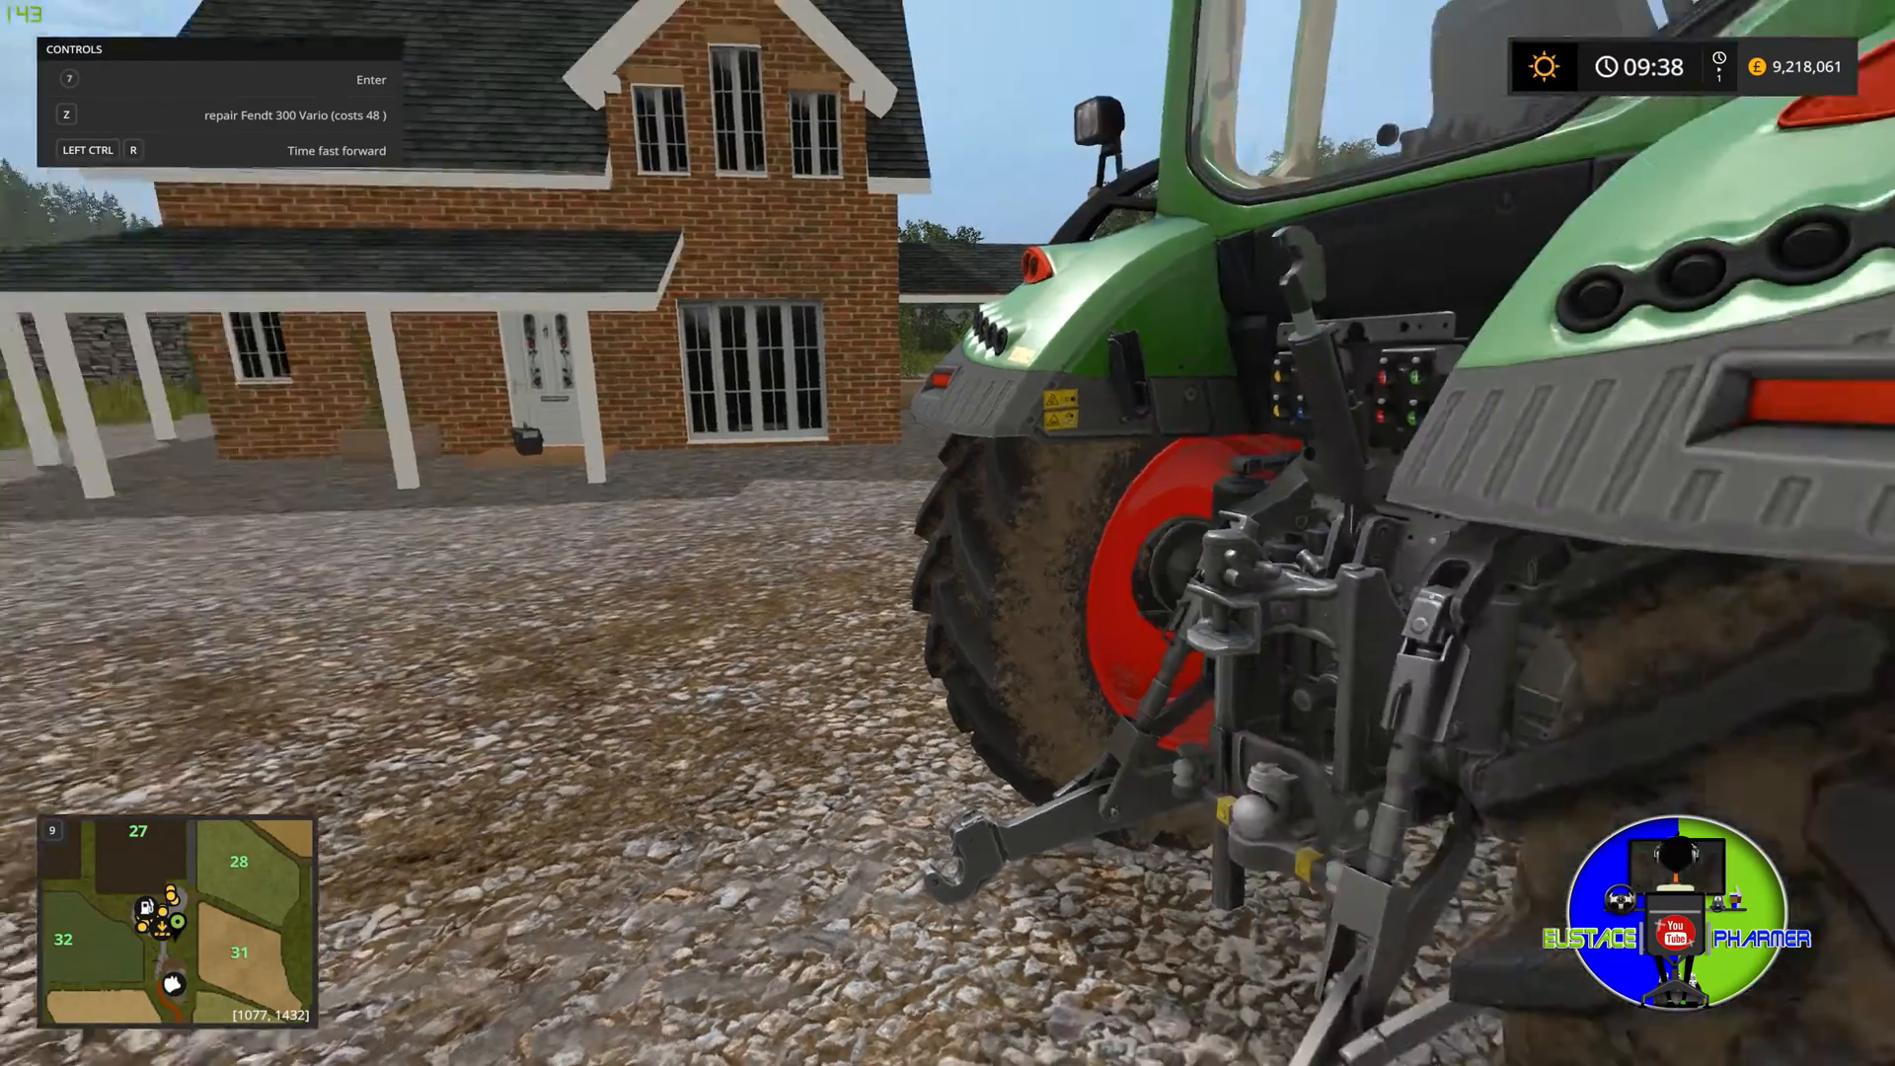
key(w)
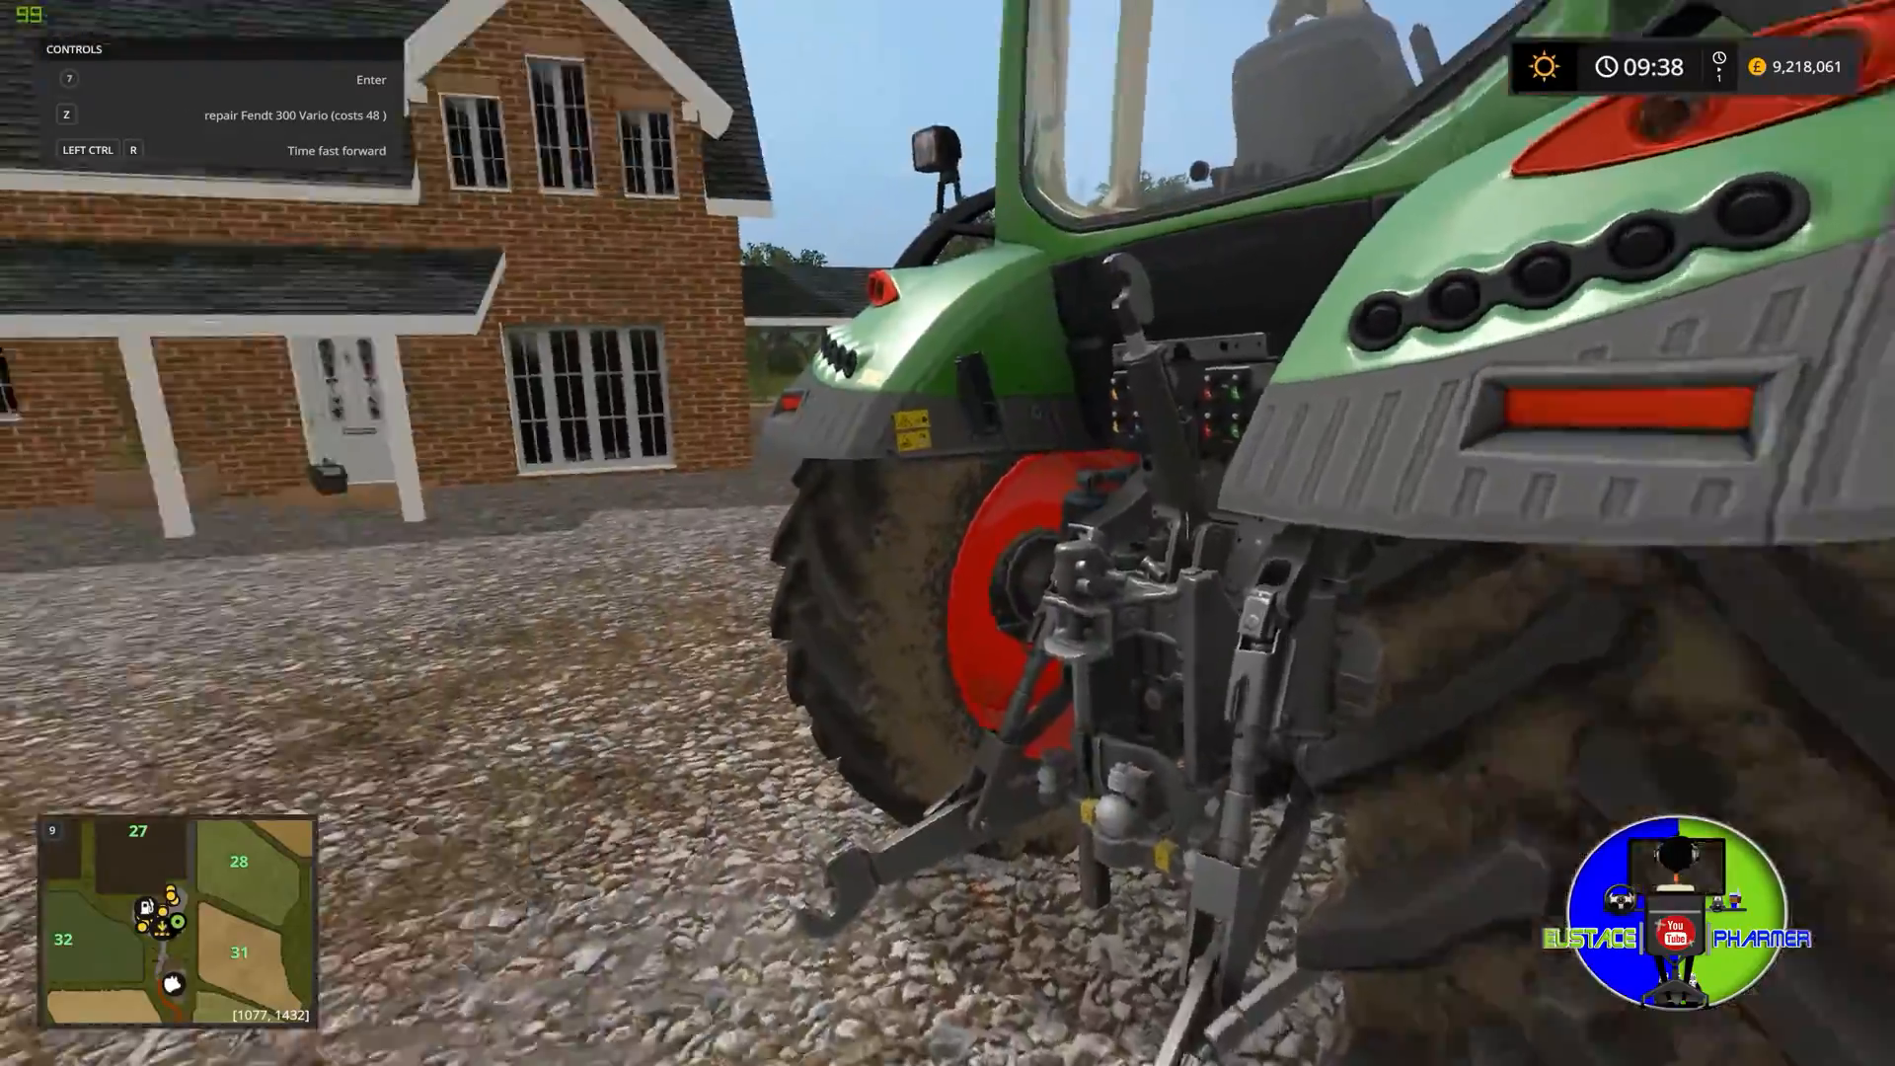
key(w)
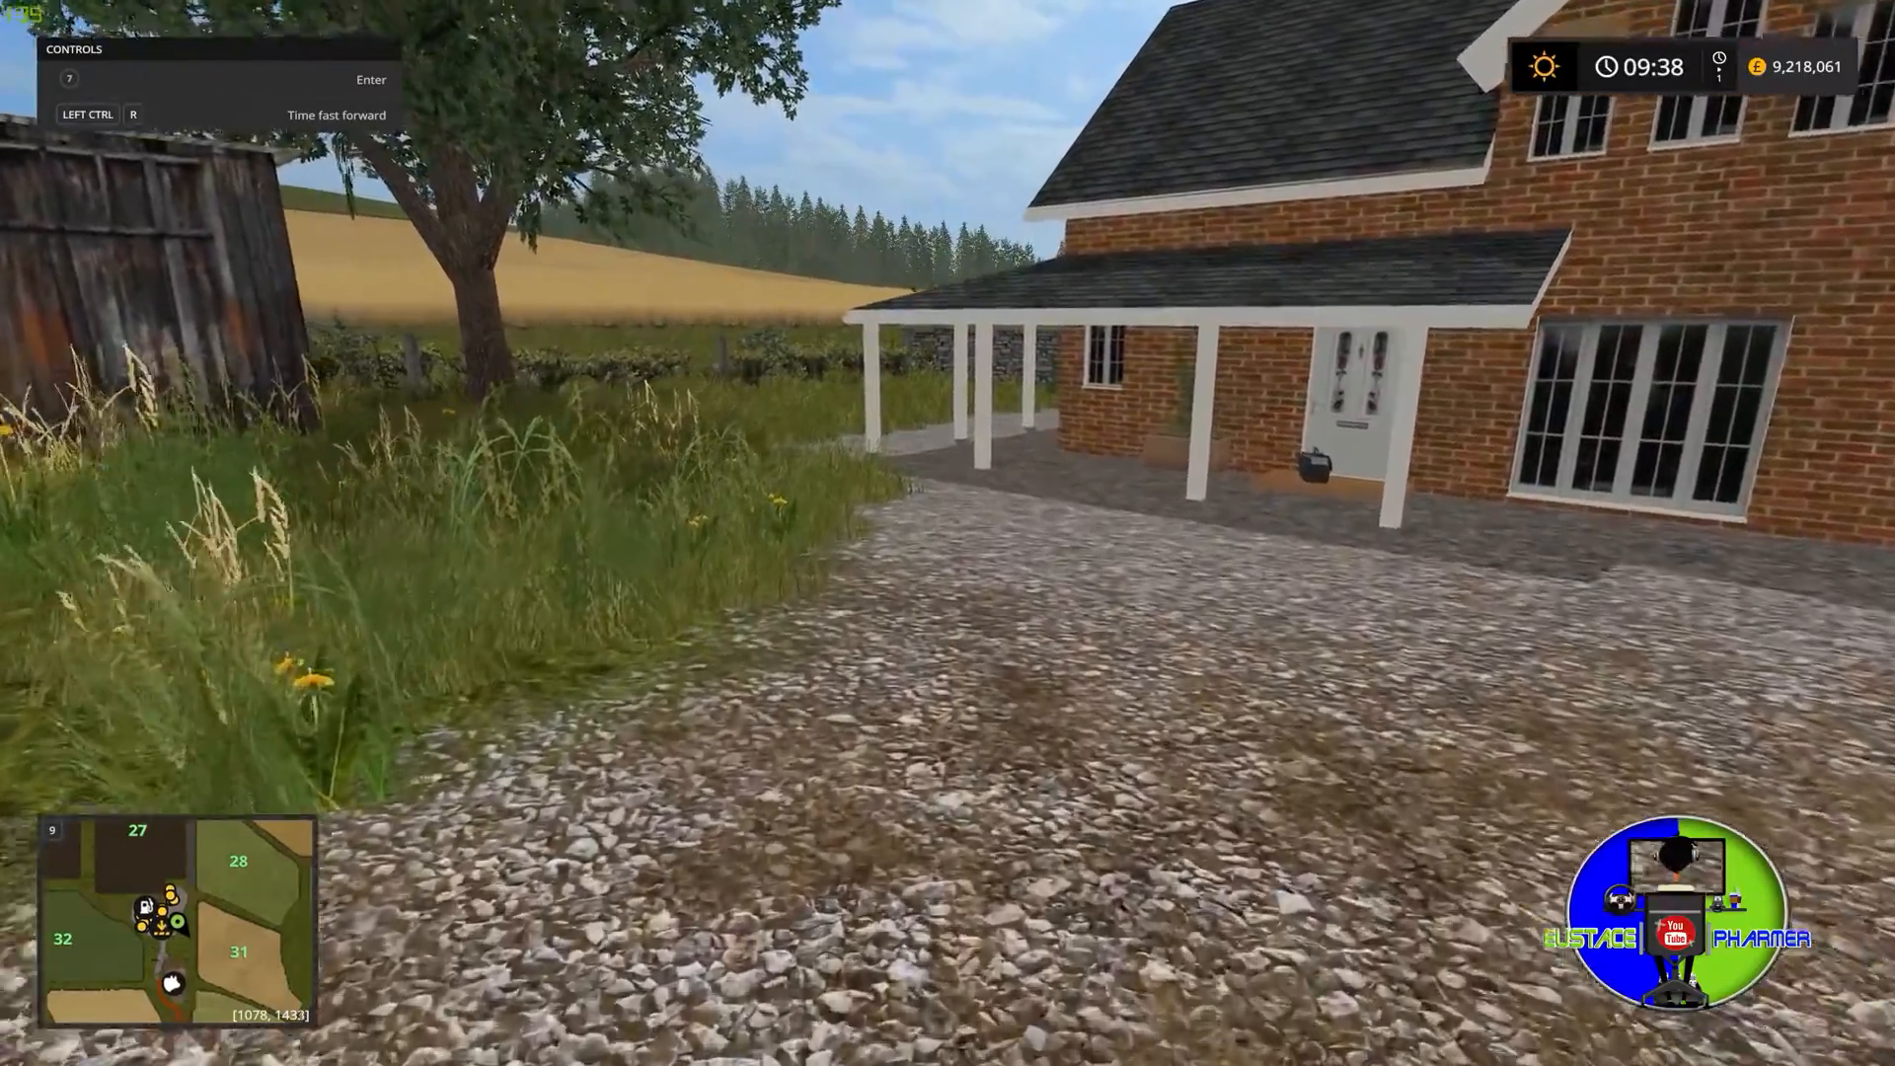
key(w)
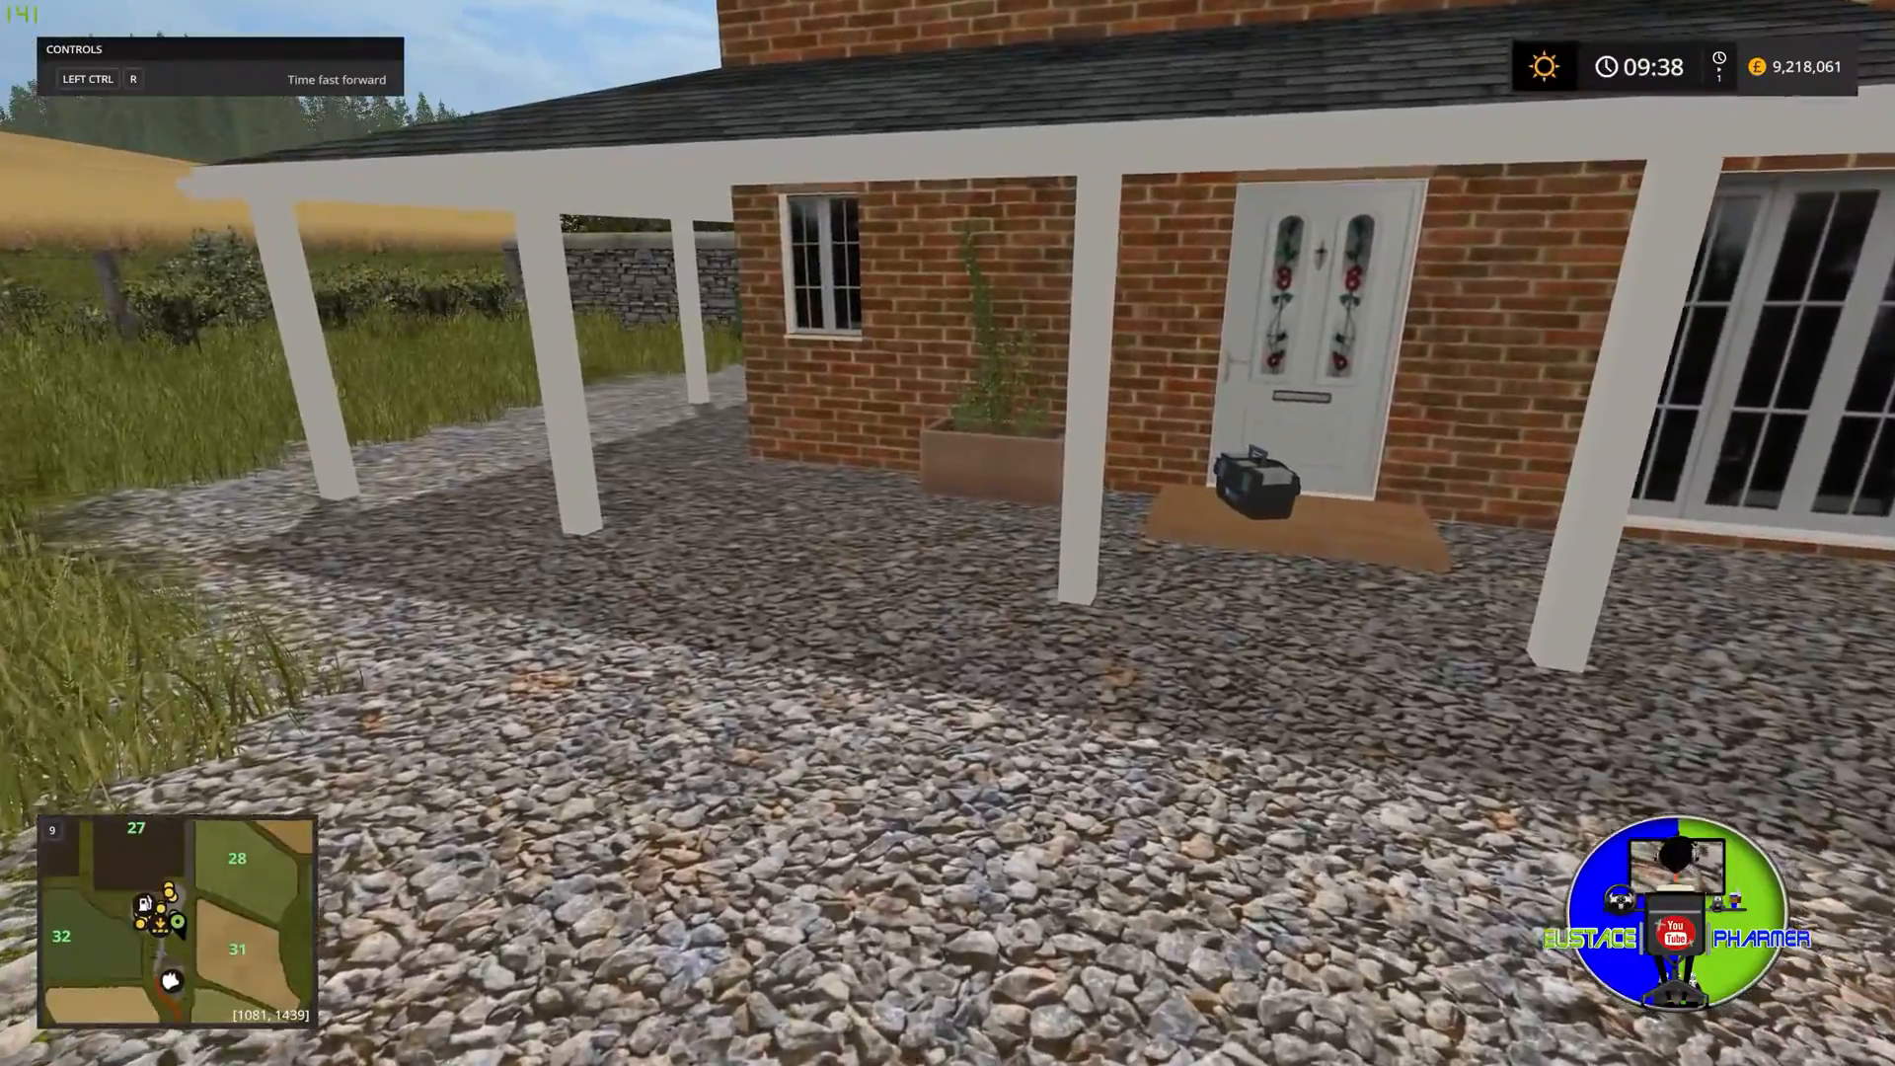
key(w)
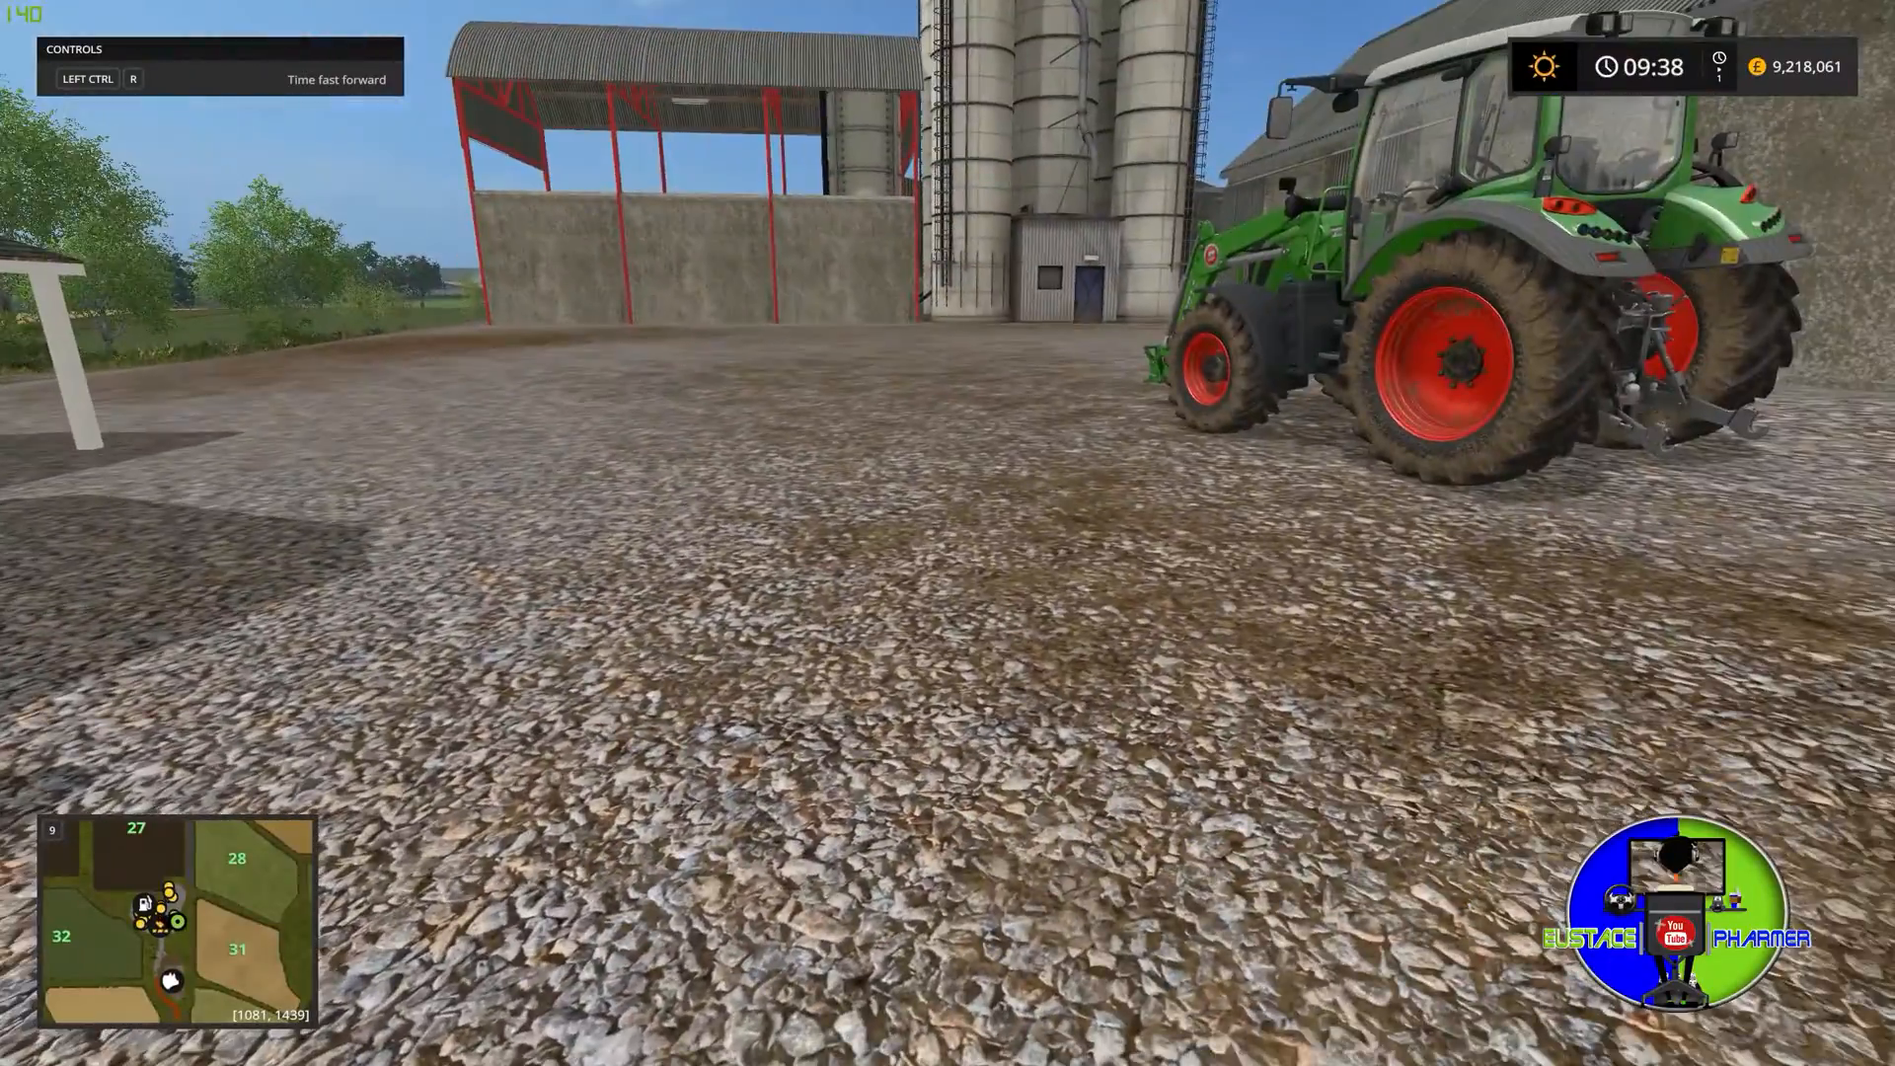
key(w)
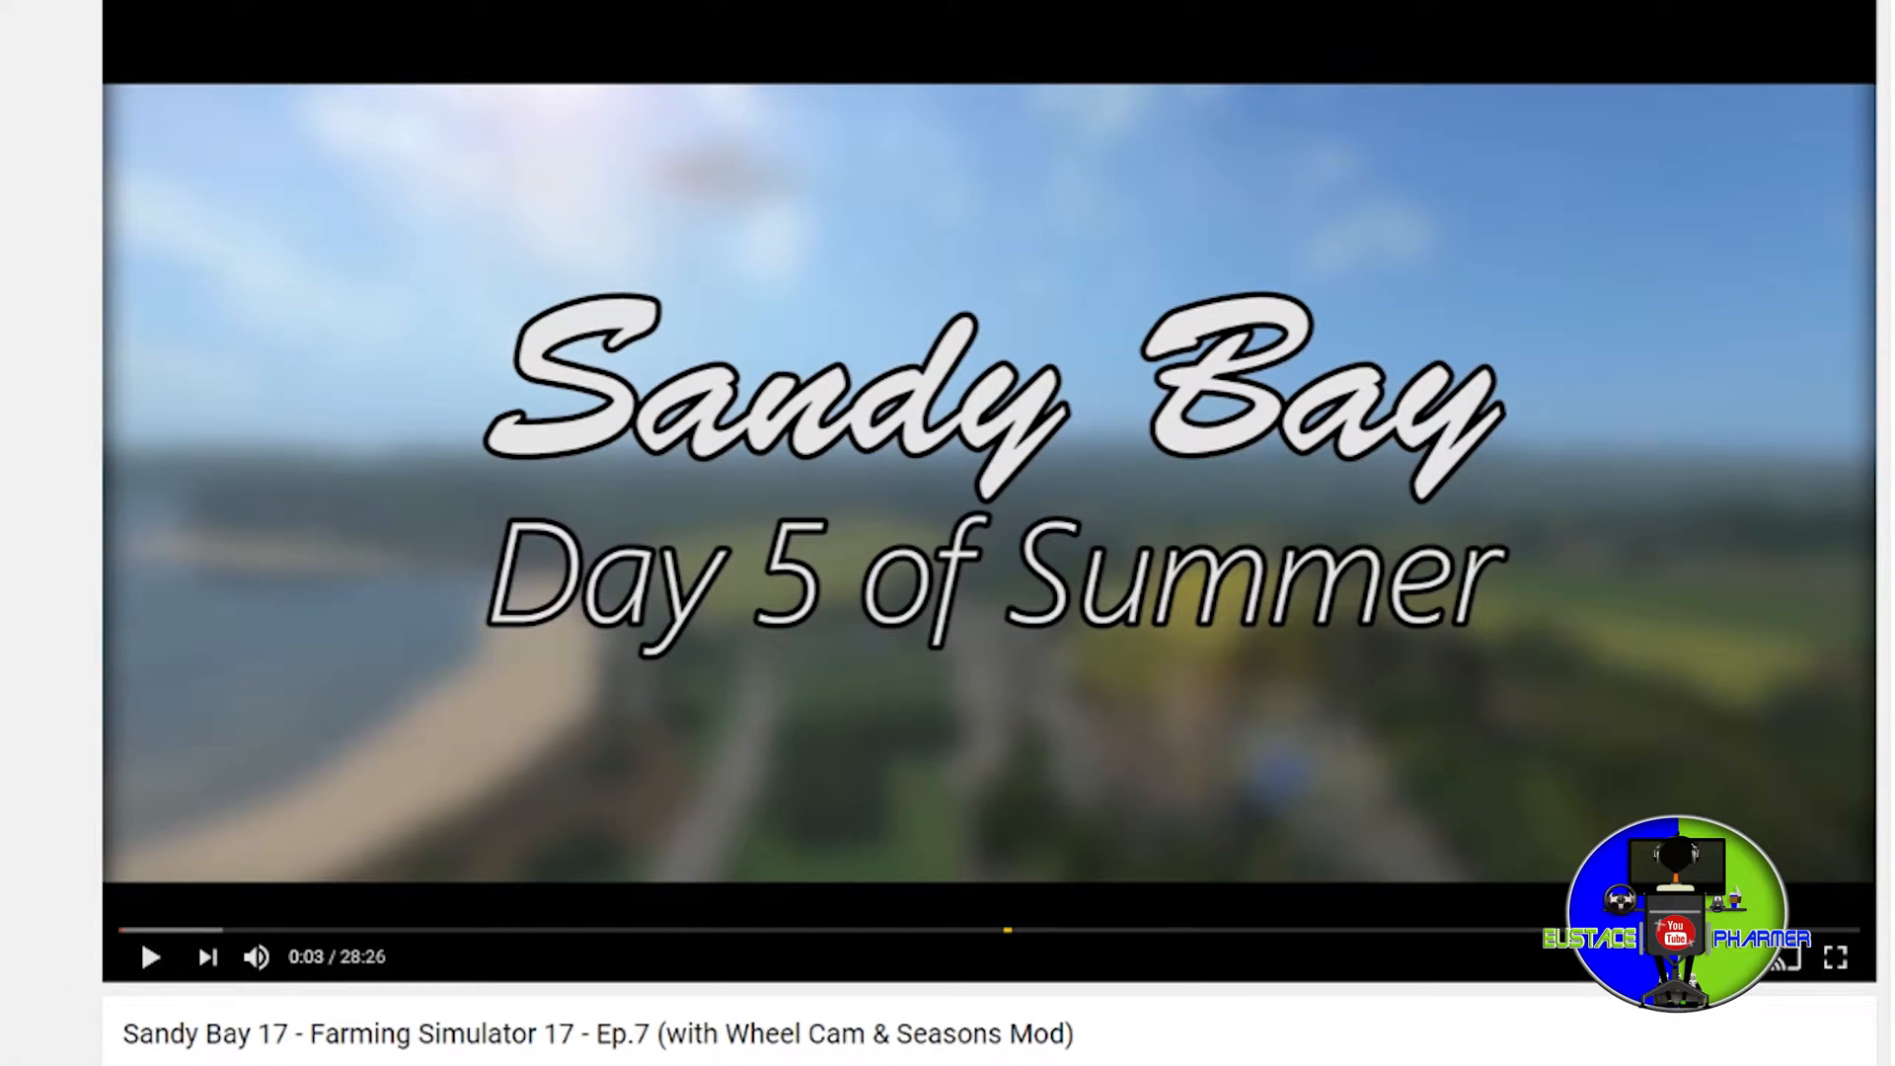
scroll(948, 592, down, 3)
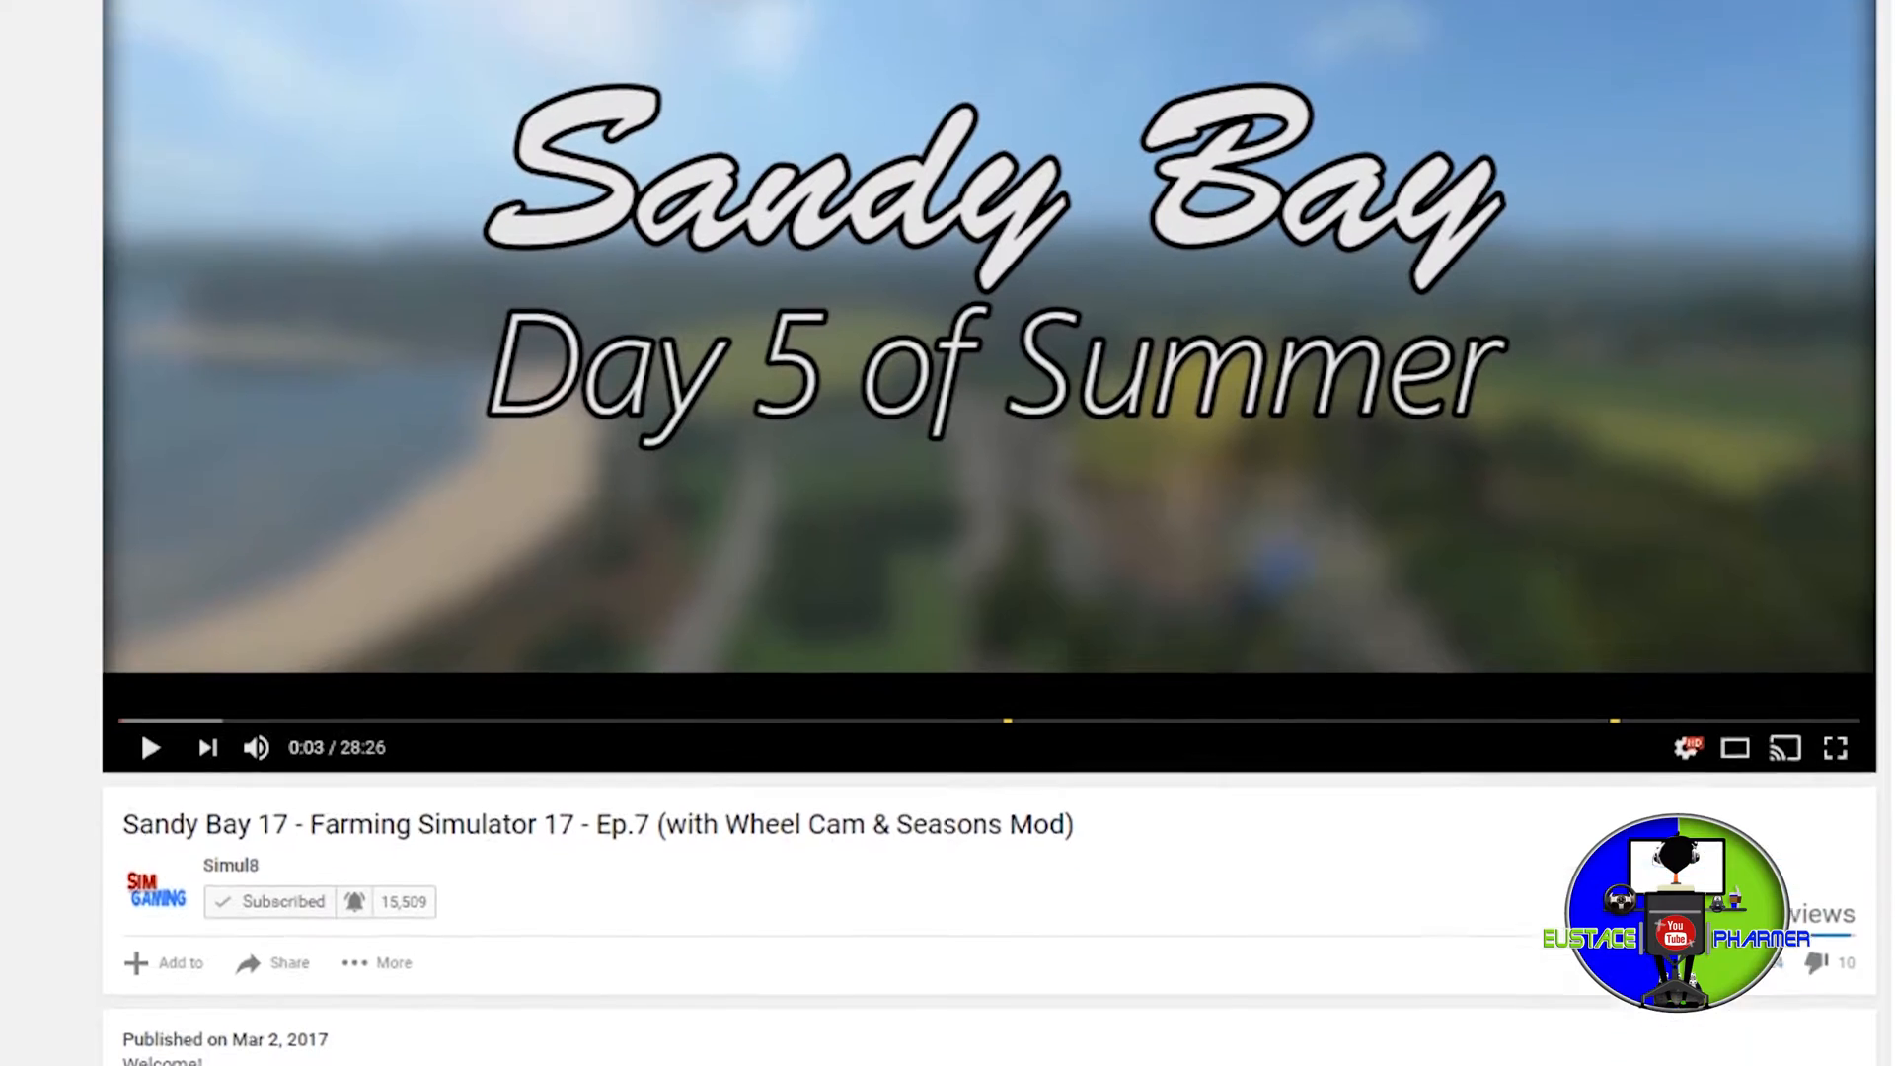
scroll(947, 592, up, 3)
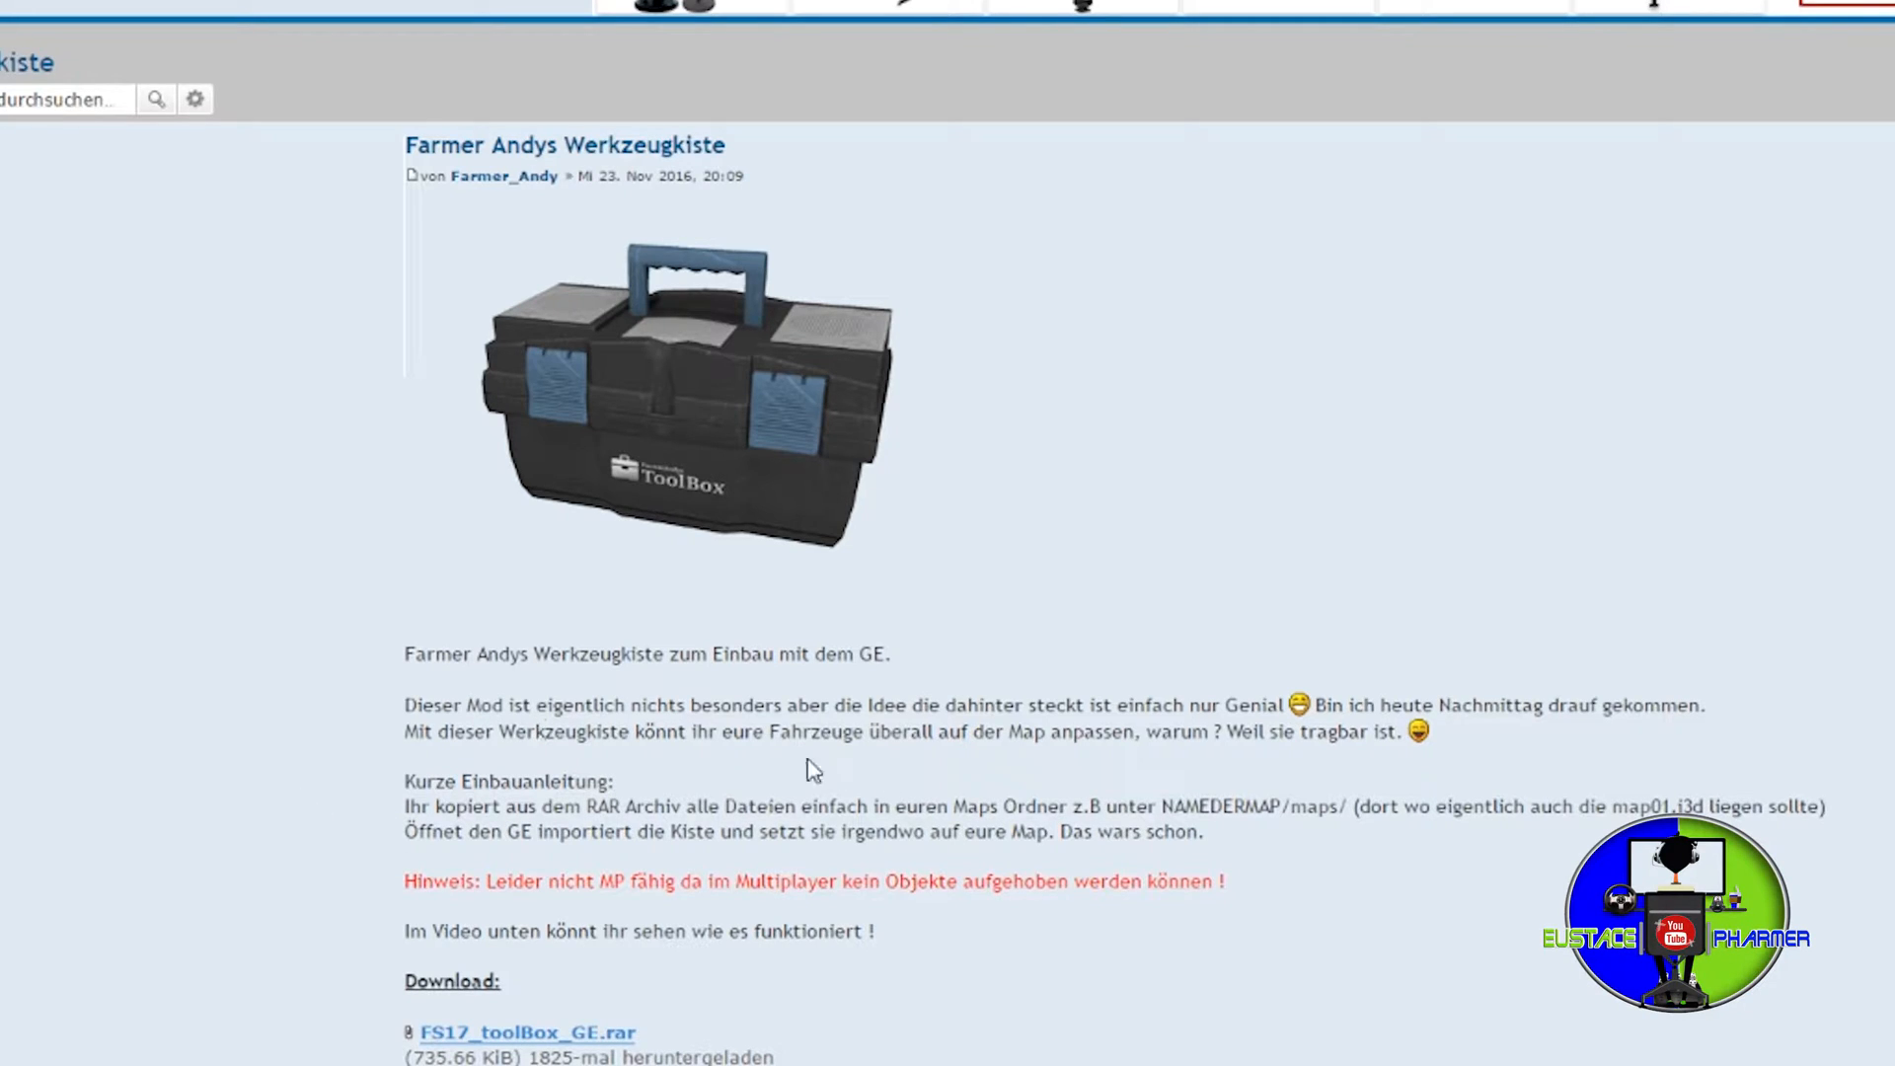
scroll(970, 819, up, 1)
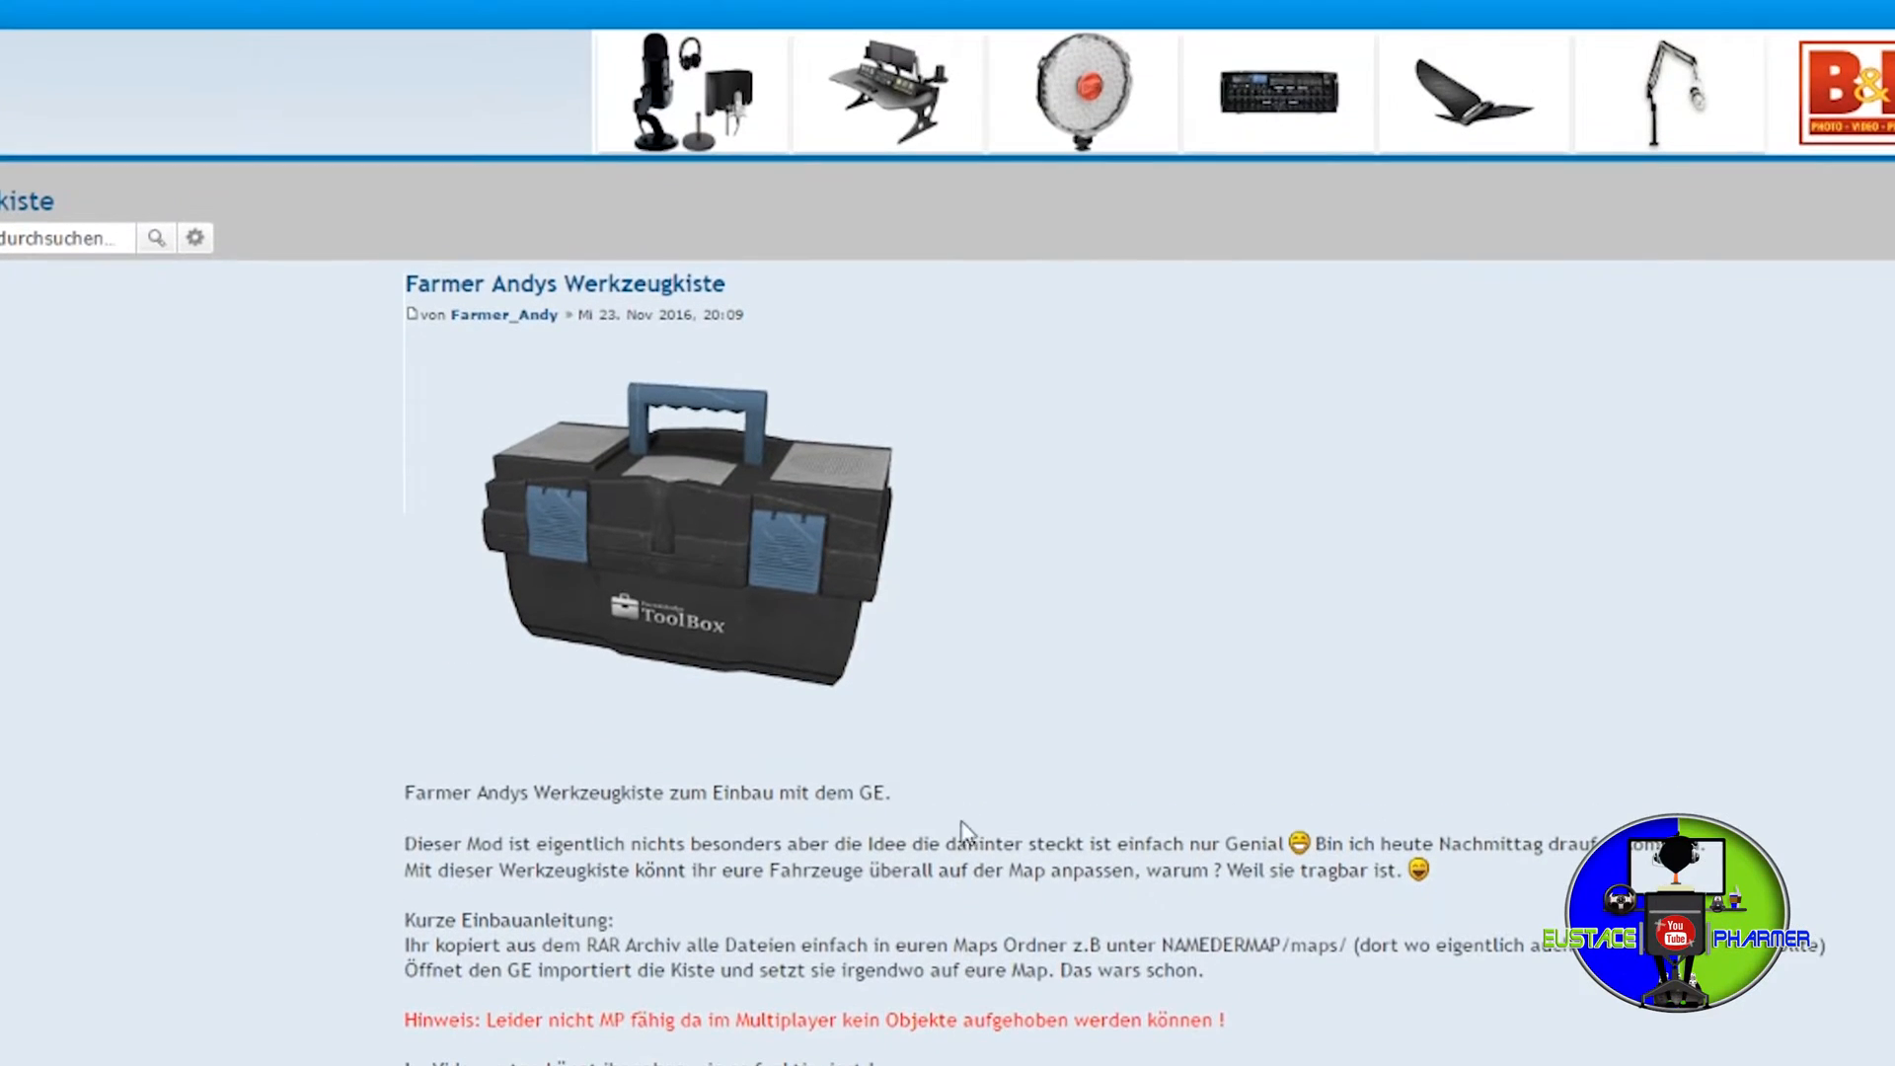
scroll(1276, 859, down, 2)
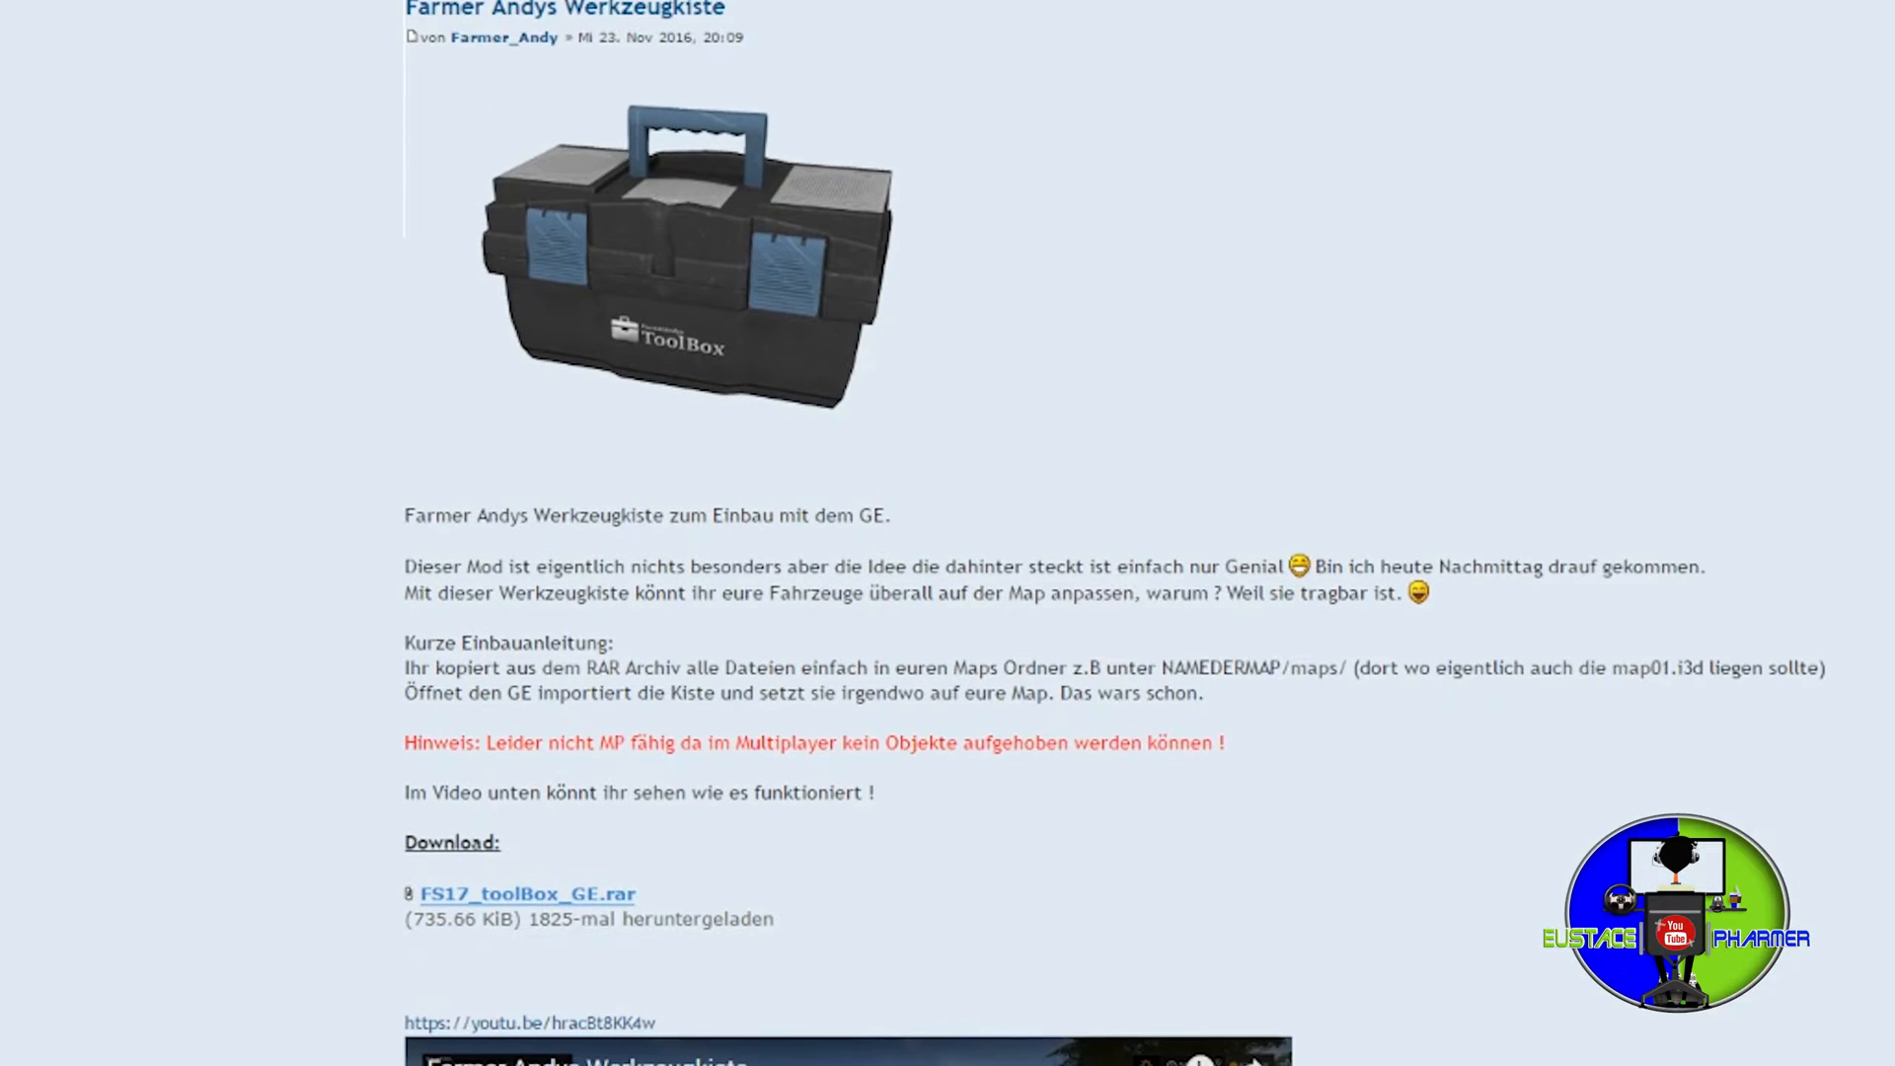
scroll(947, 592, down, 2)
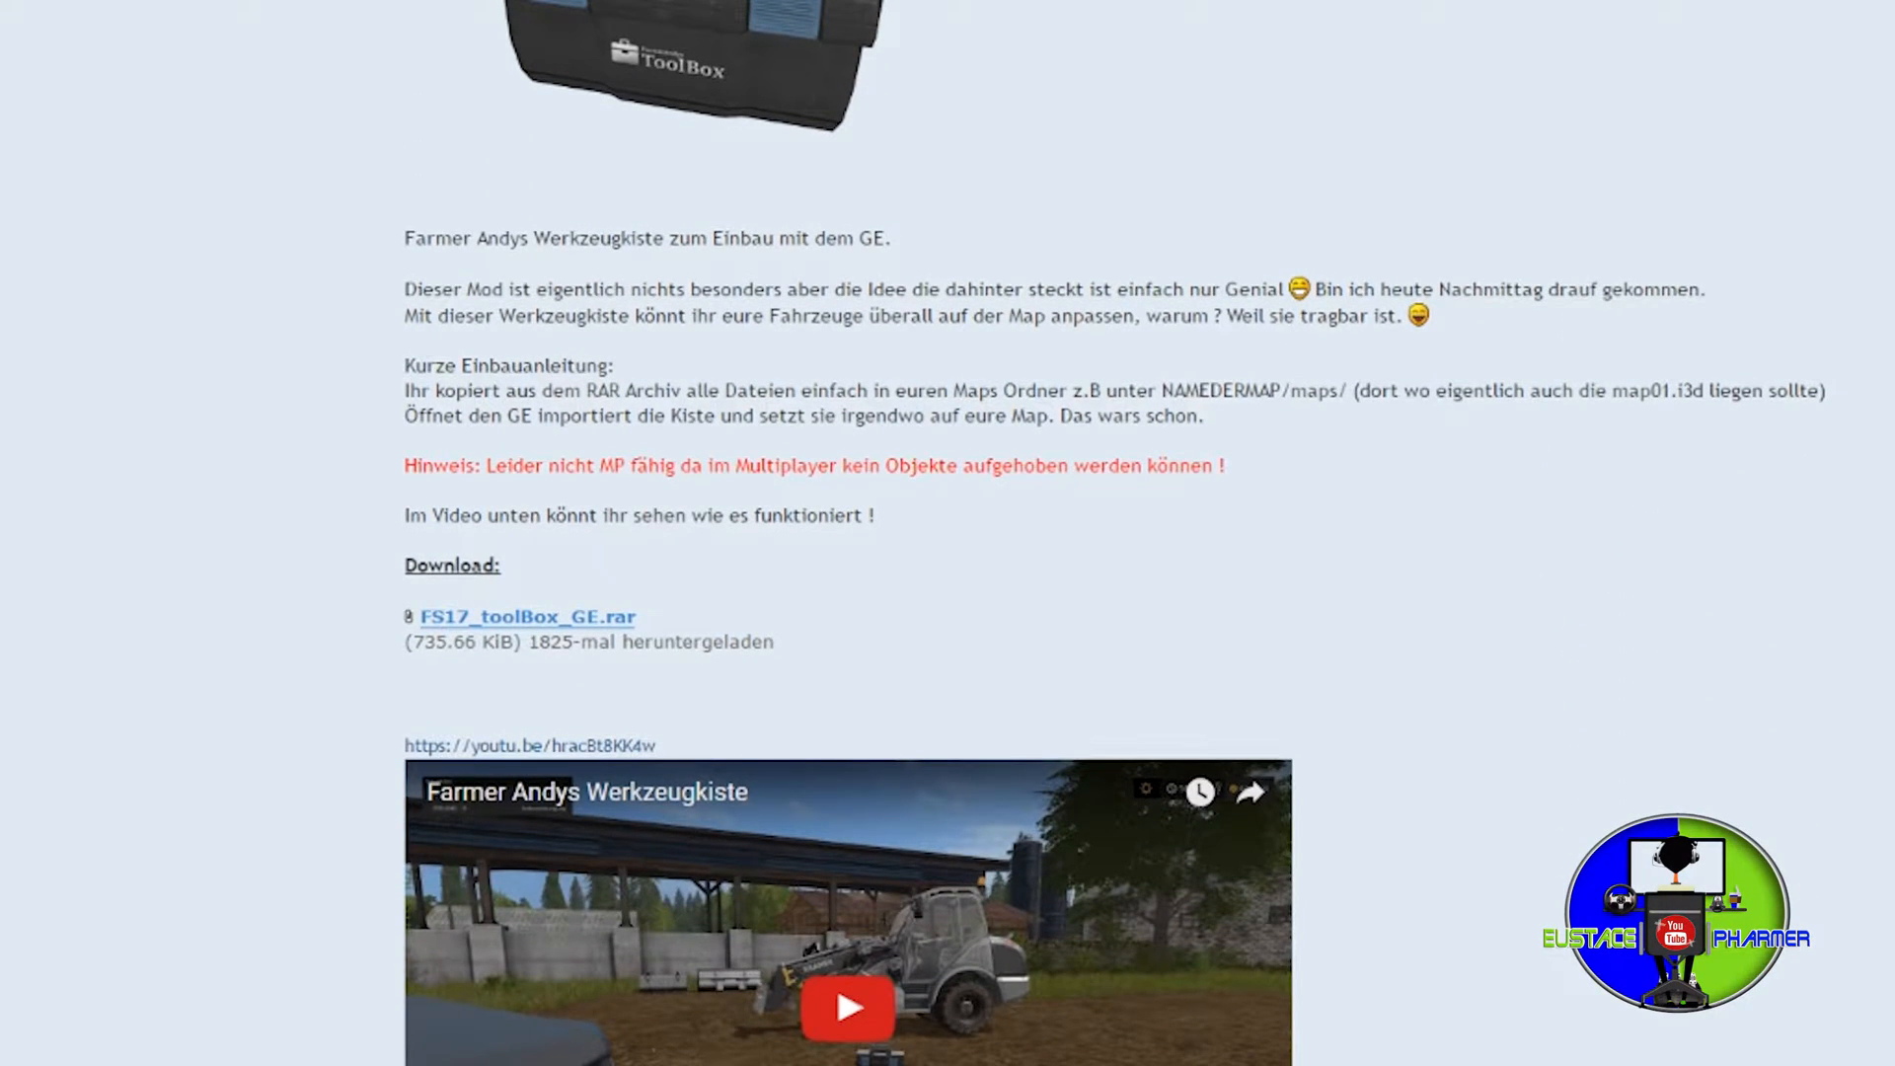
scroll(796, 910, up, 3)
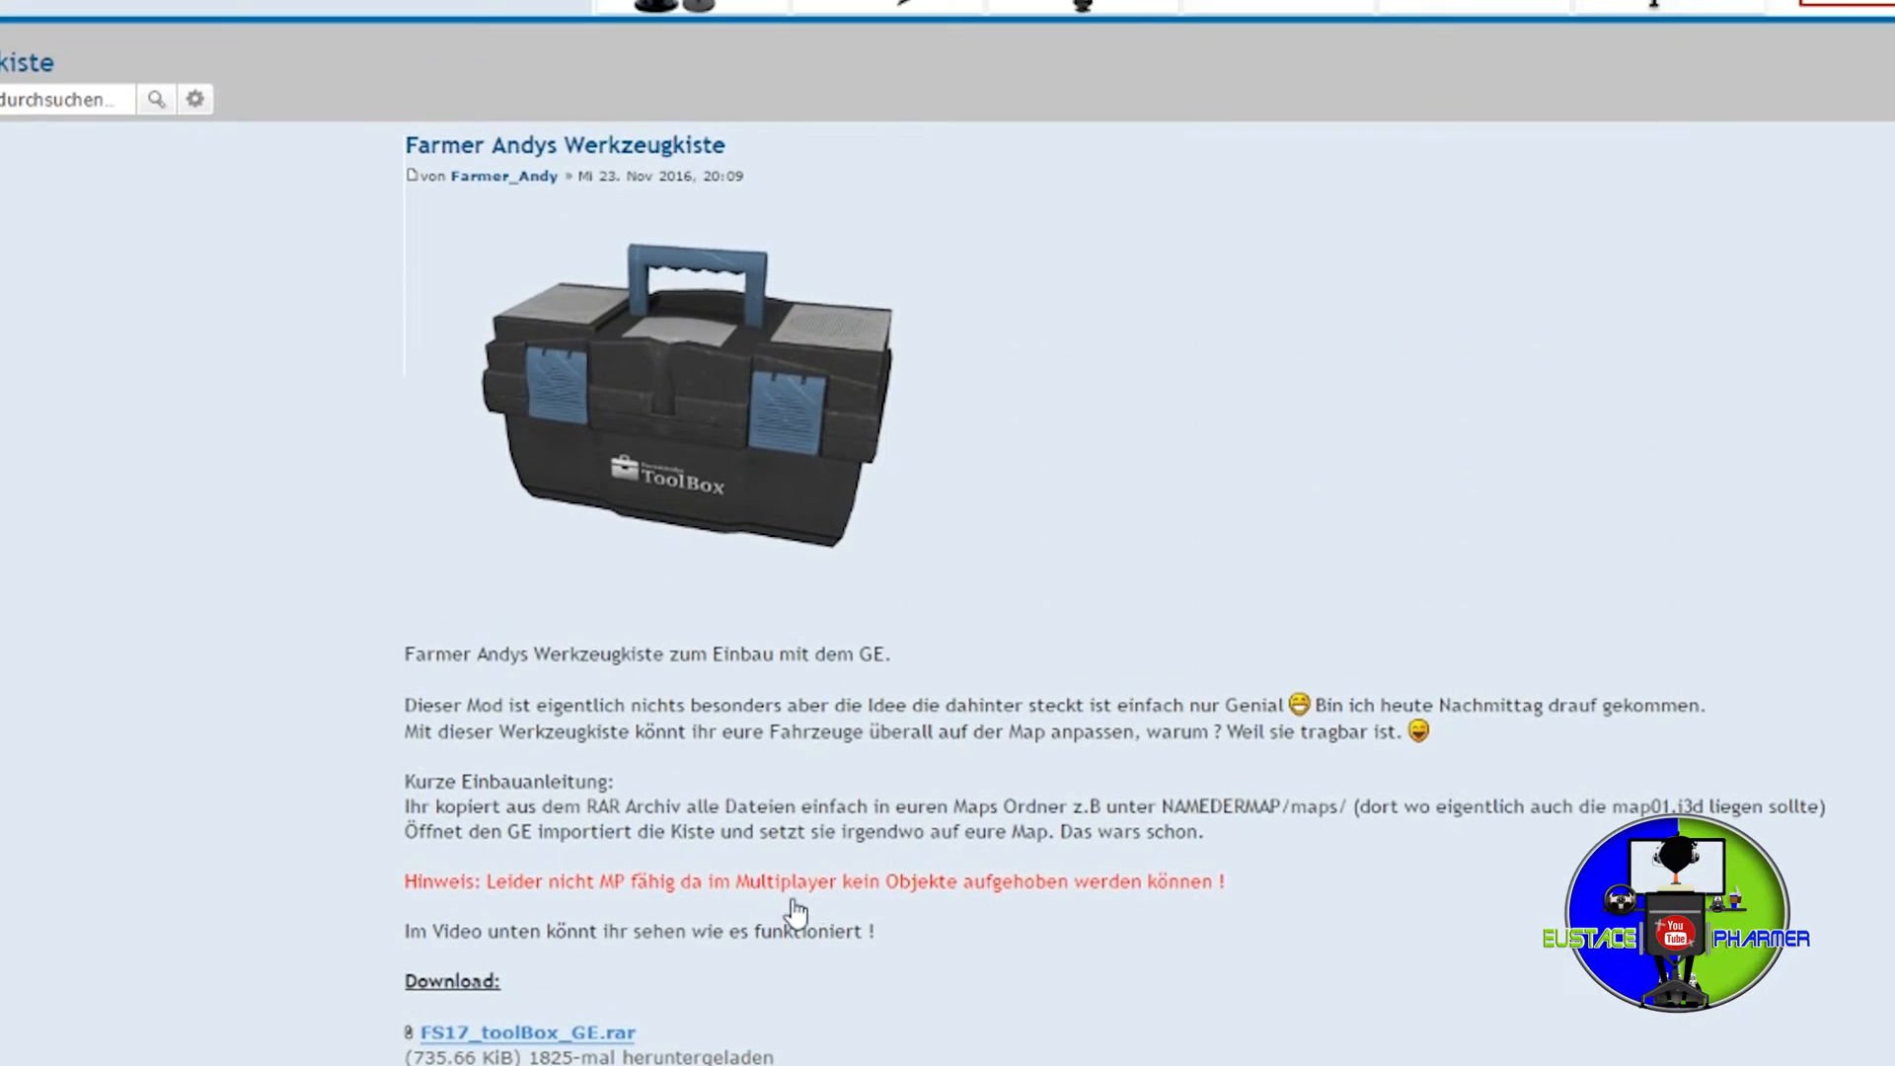
scroll(1225, 1051, up, 1)
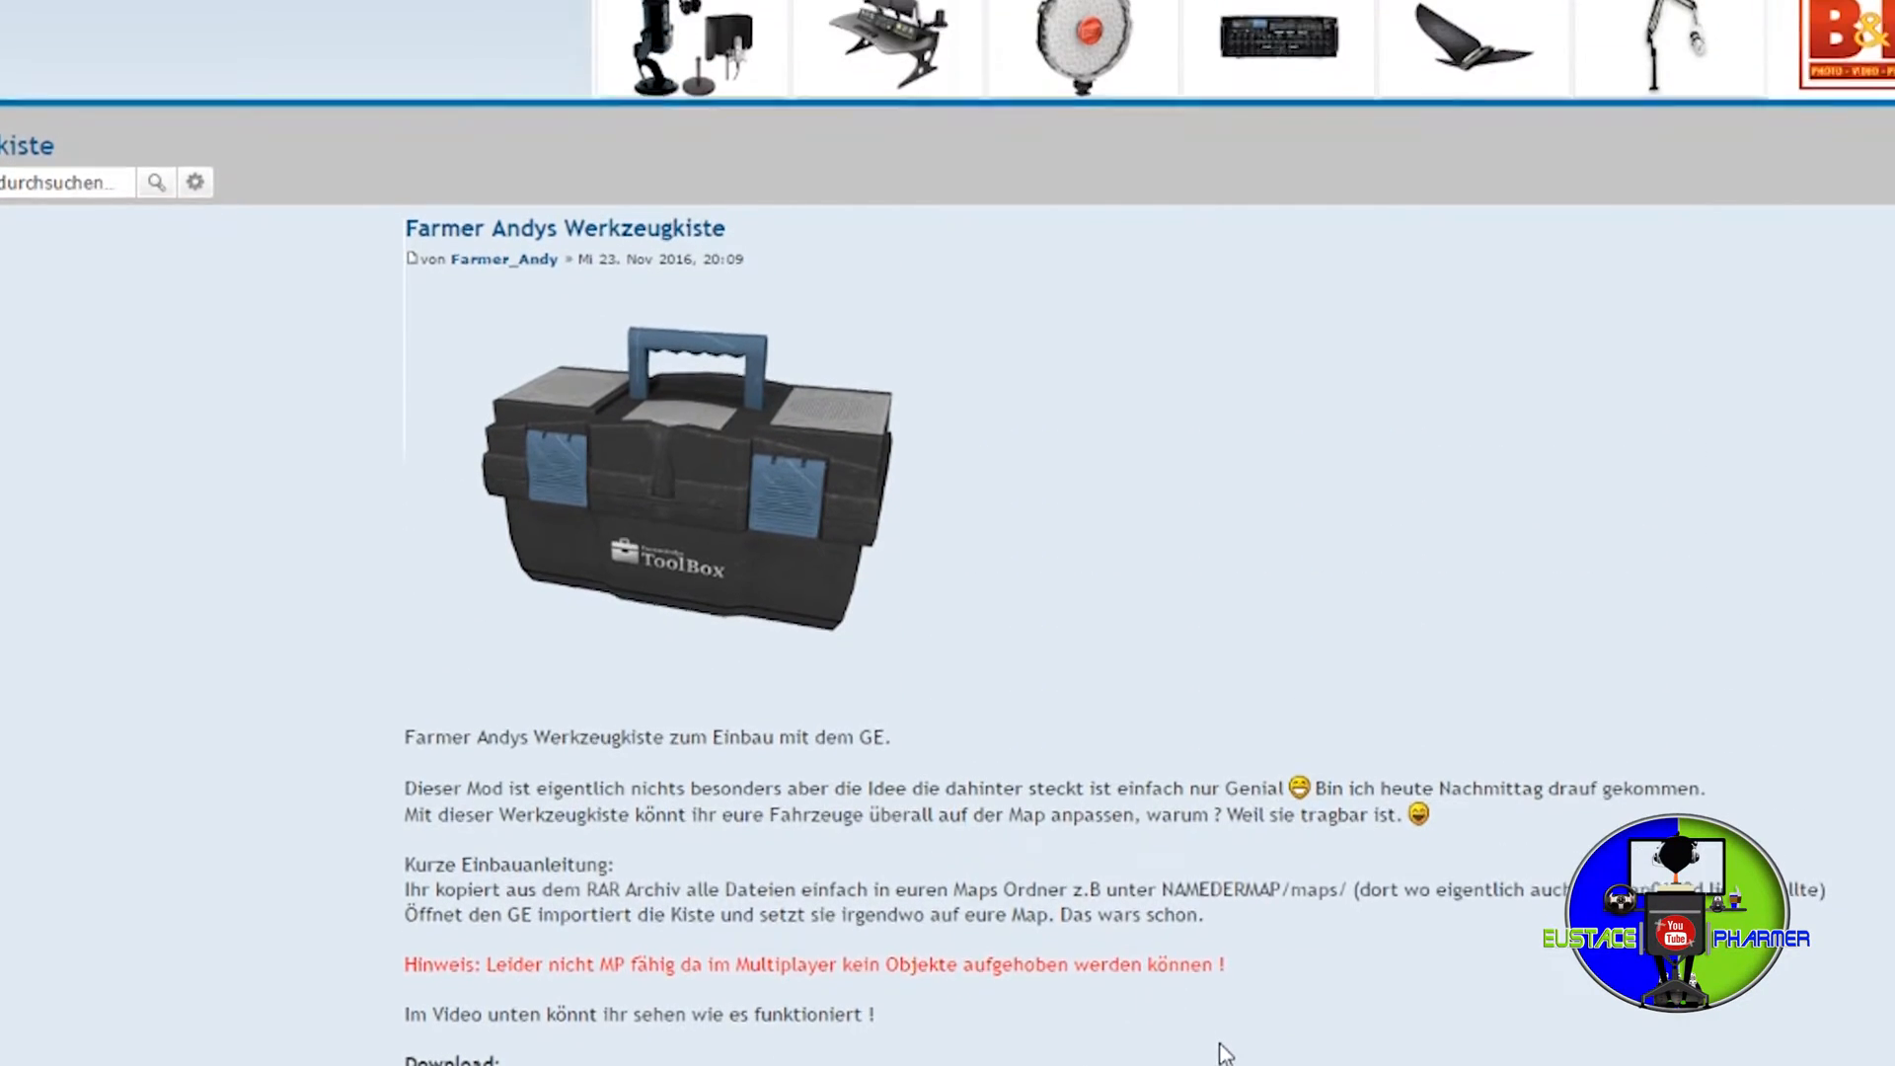
scroll(1225, 1051, up, 1)
scroll(936, 948, up, 2)
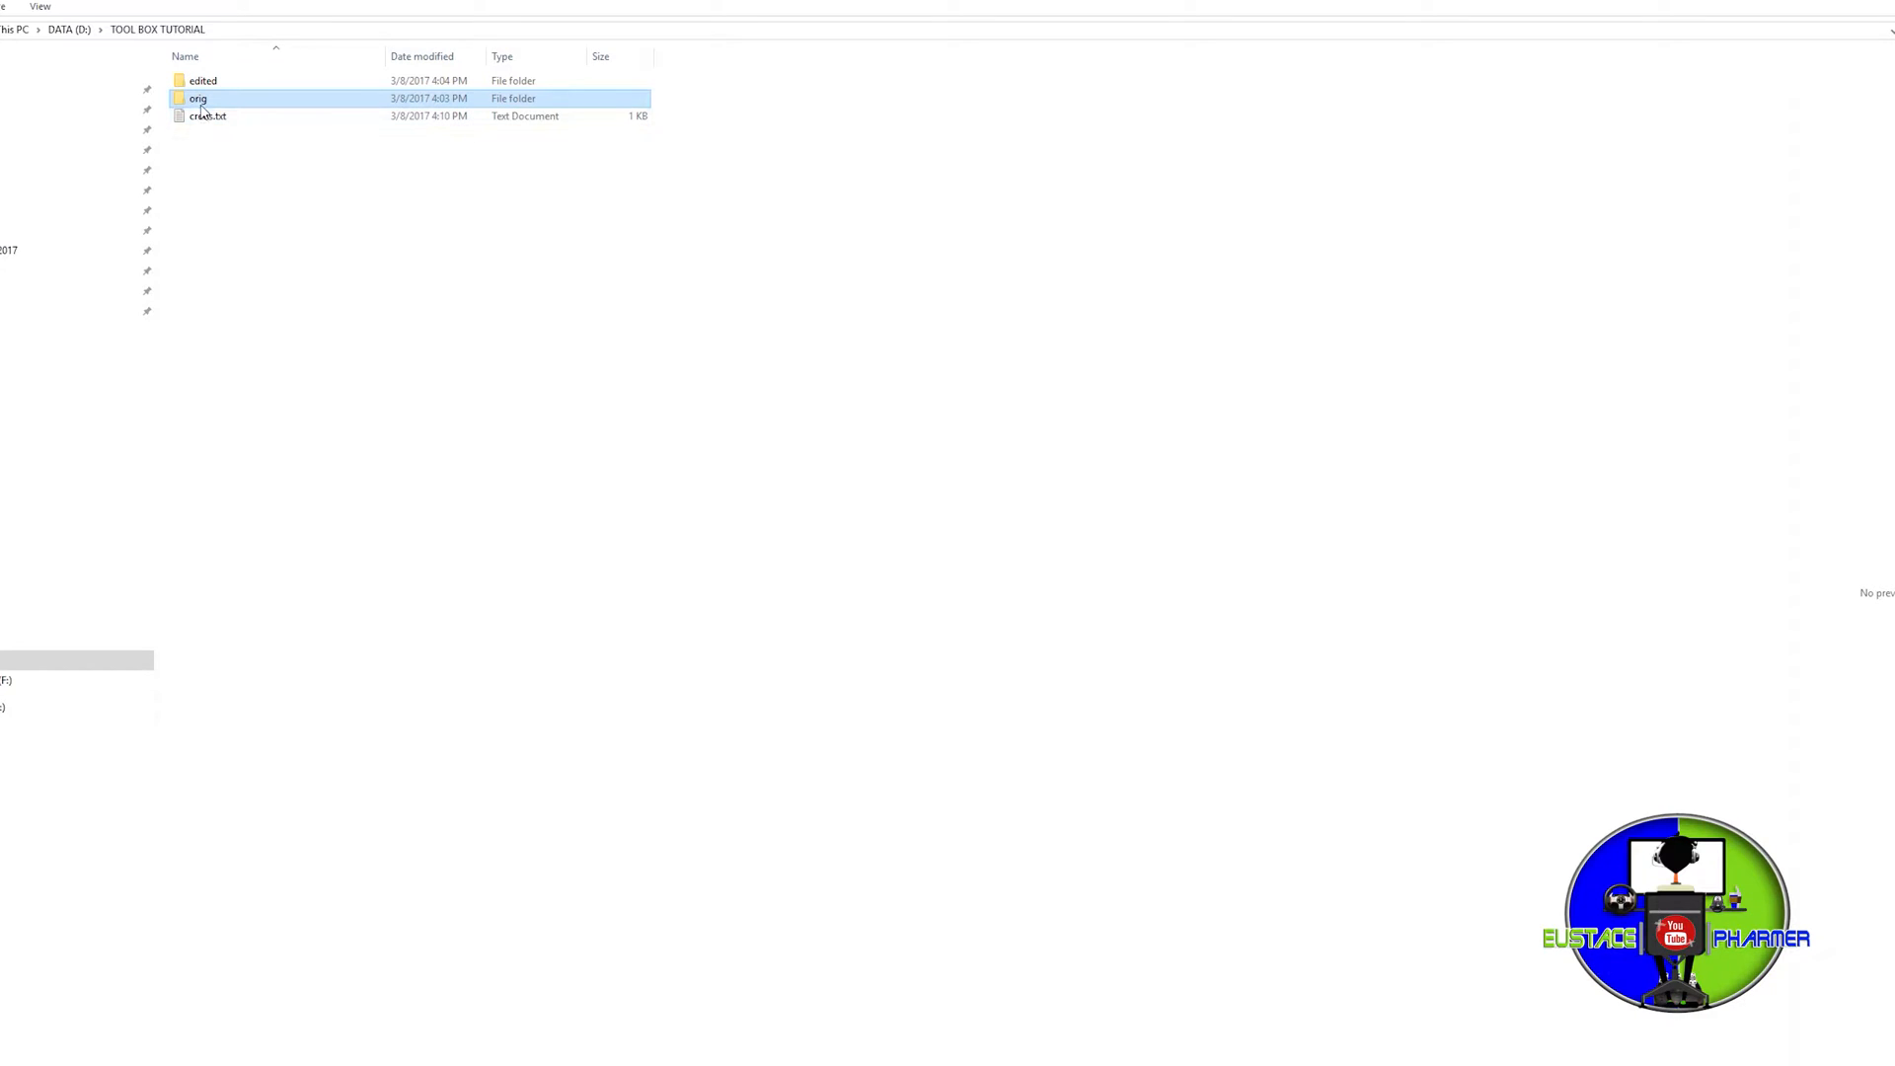
Extract FS17_toolBox_GE.rar with 7-Zip into the edited folder.
double_click(200, 104)
right_click(222, 82)
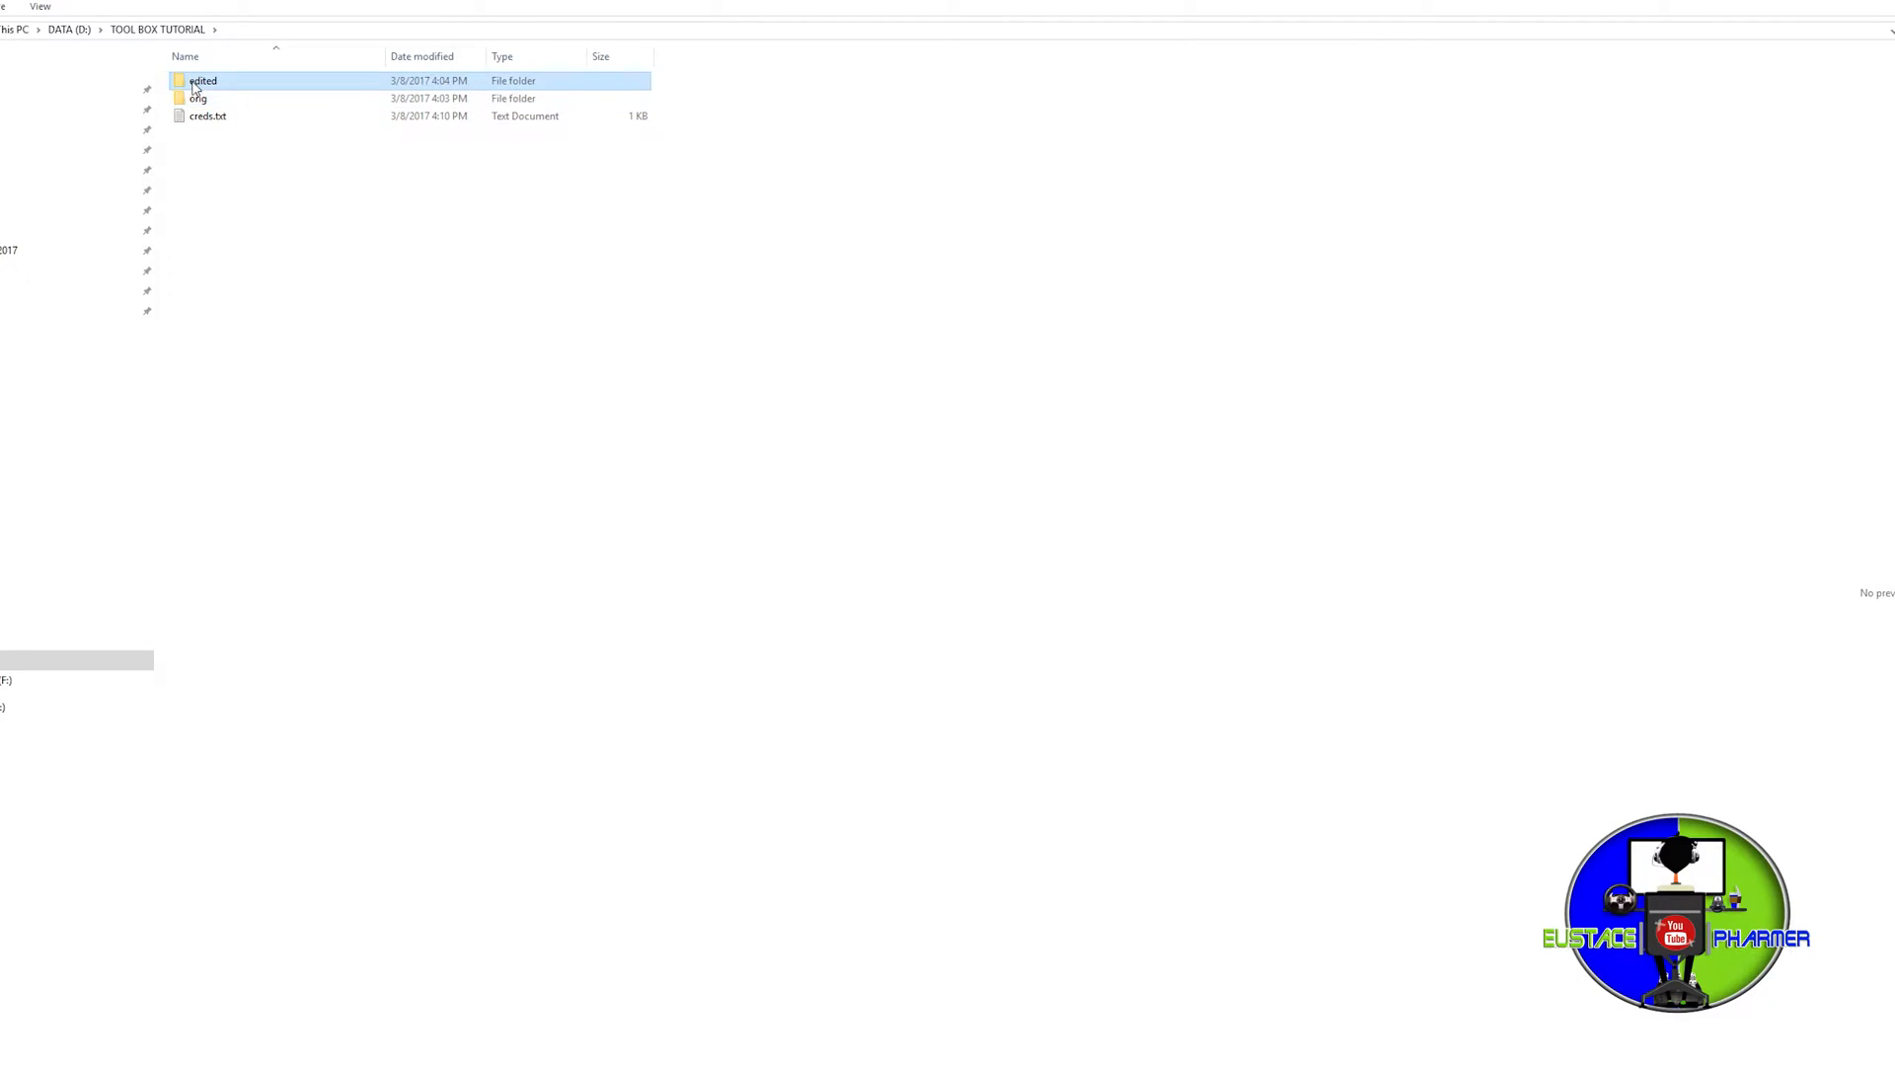
double_click(200, 97)
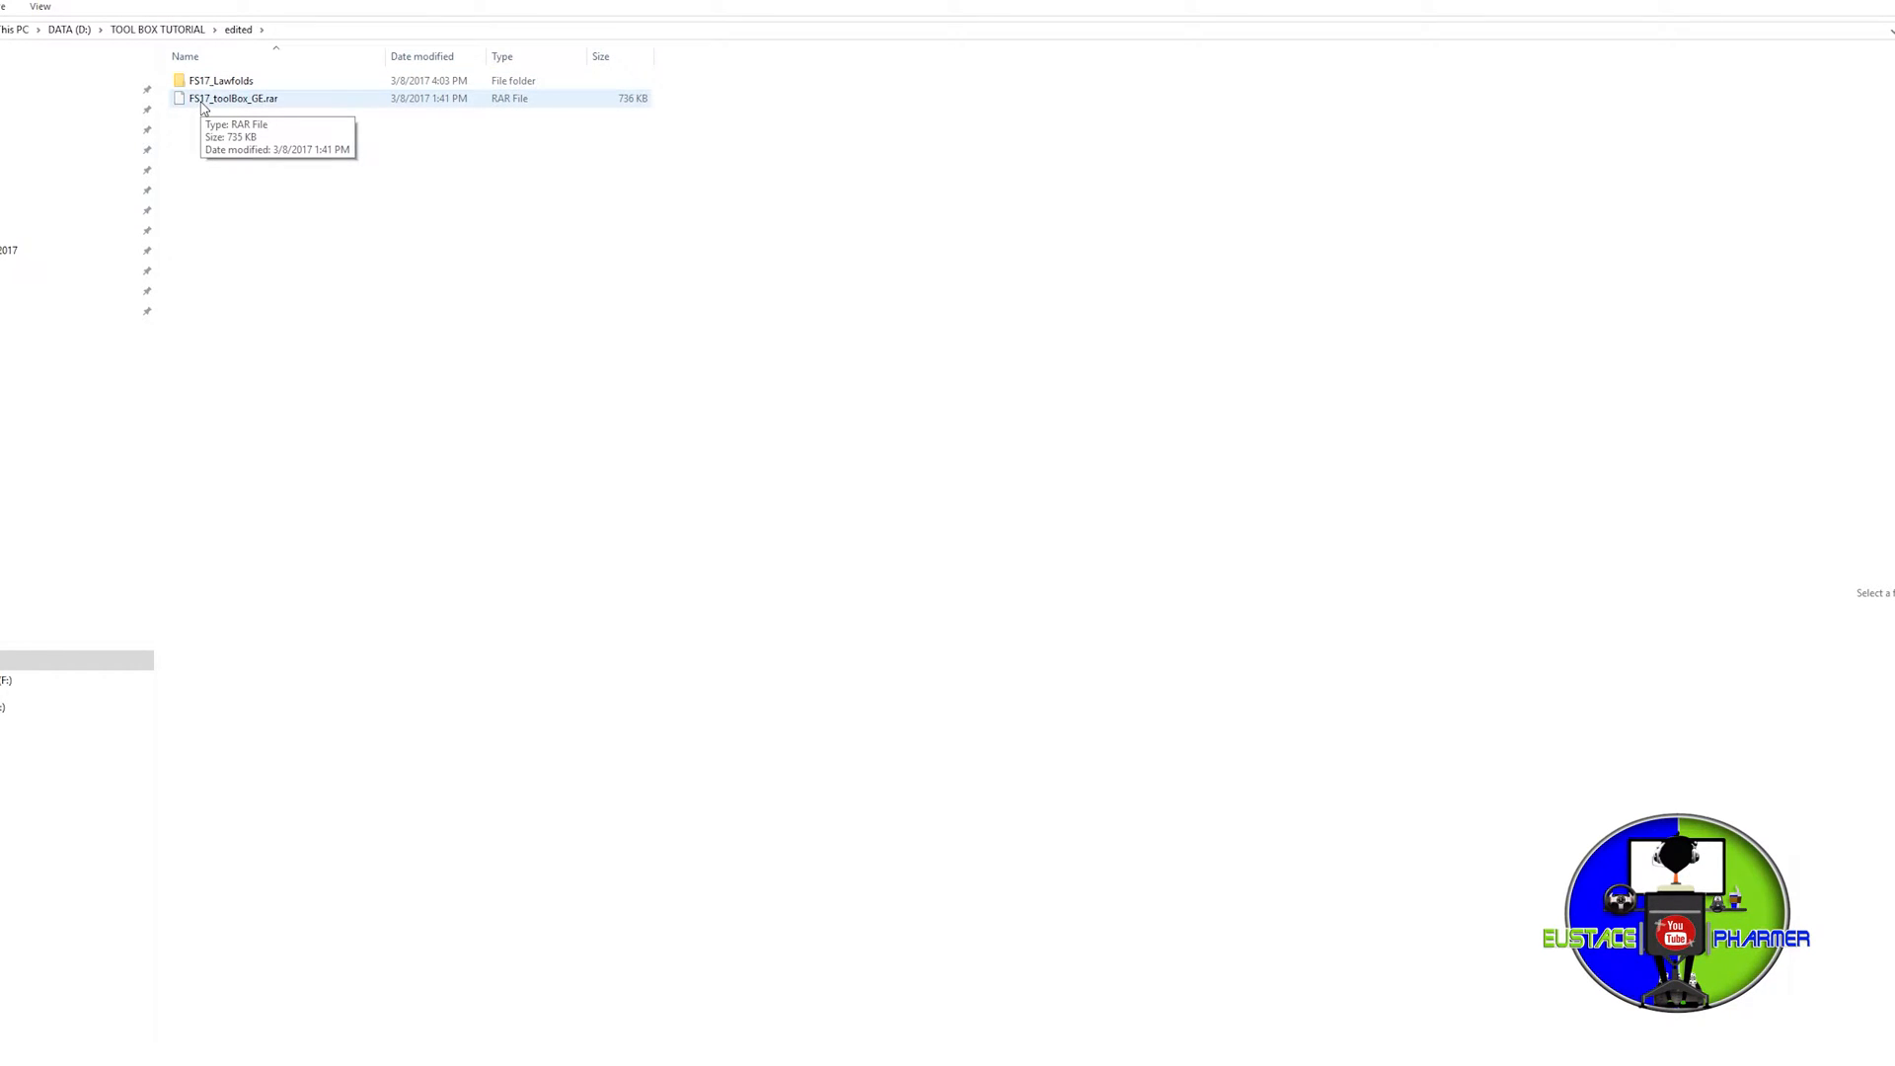
right_click(203, 100)
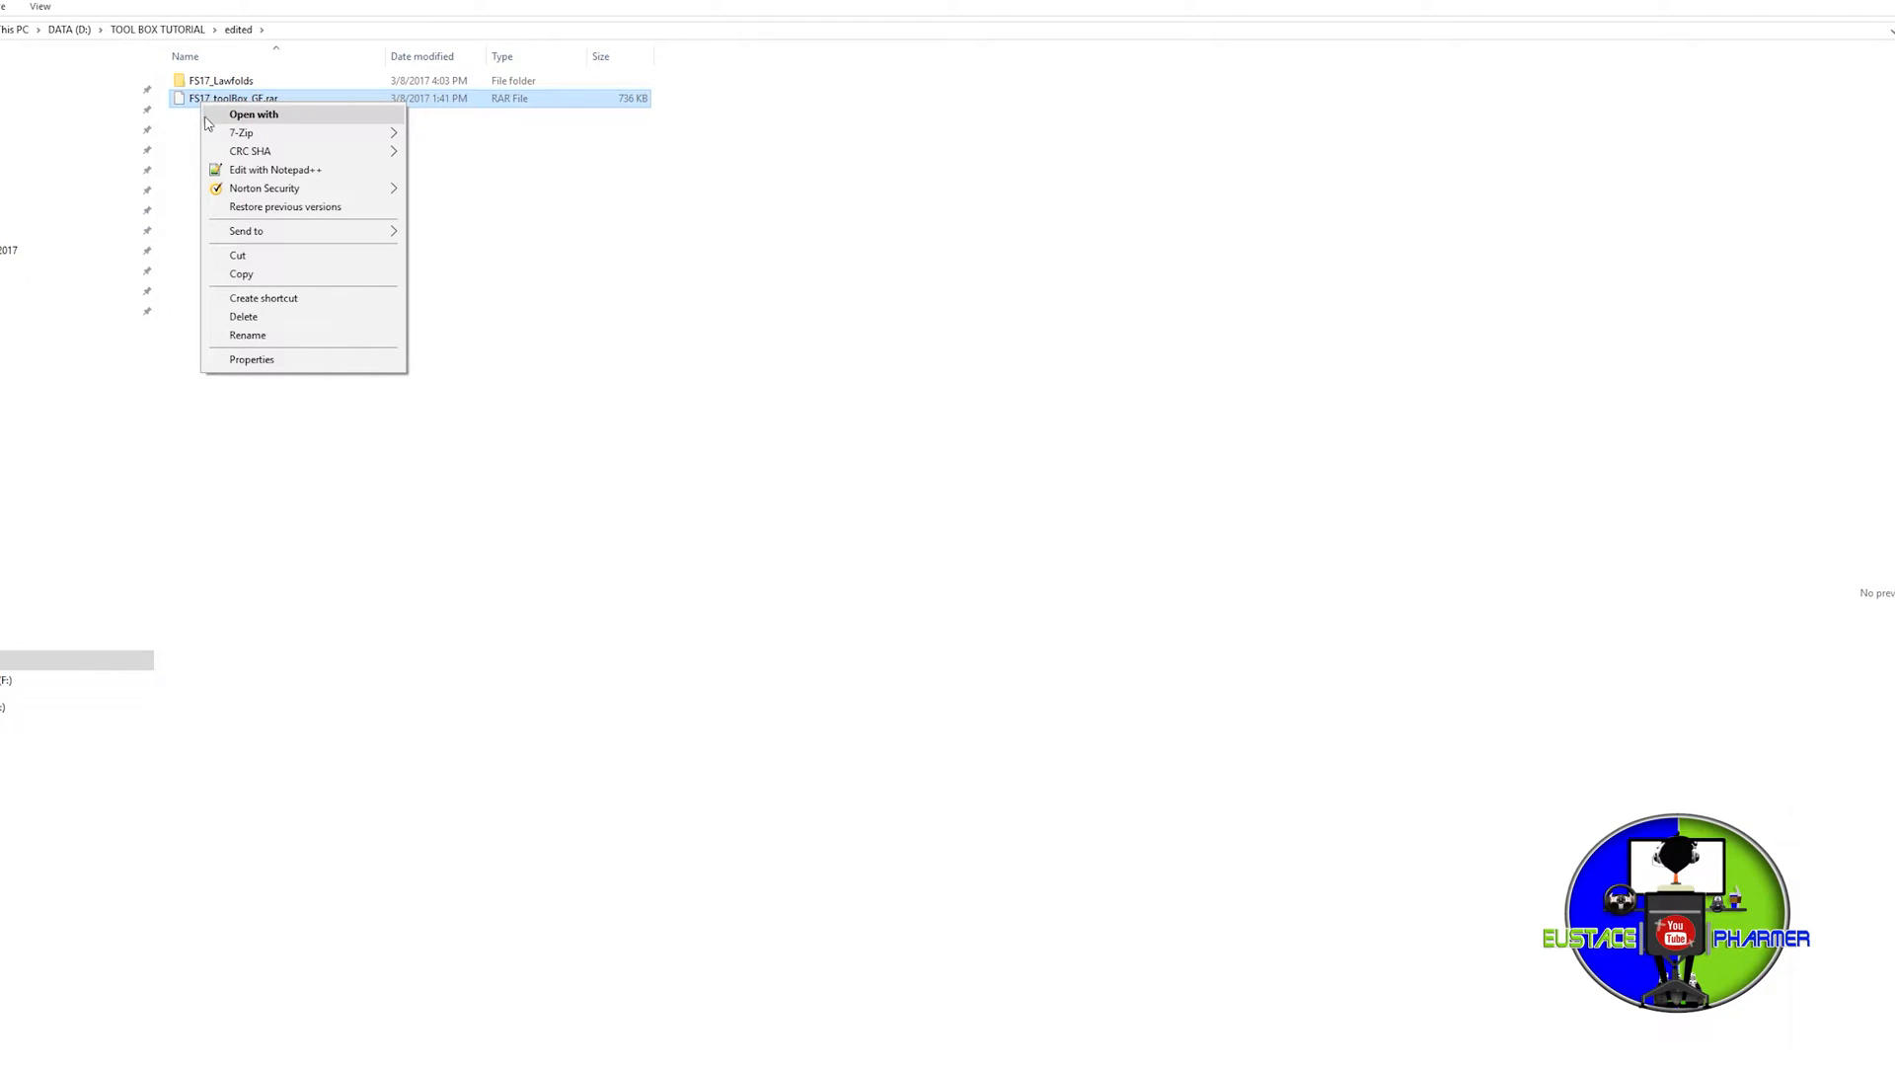
mouse_move(241, 133)
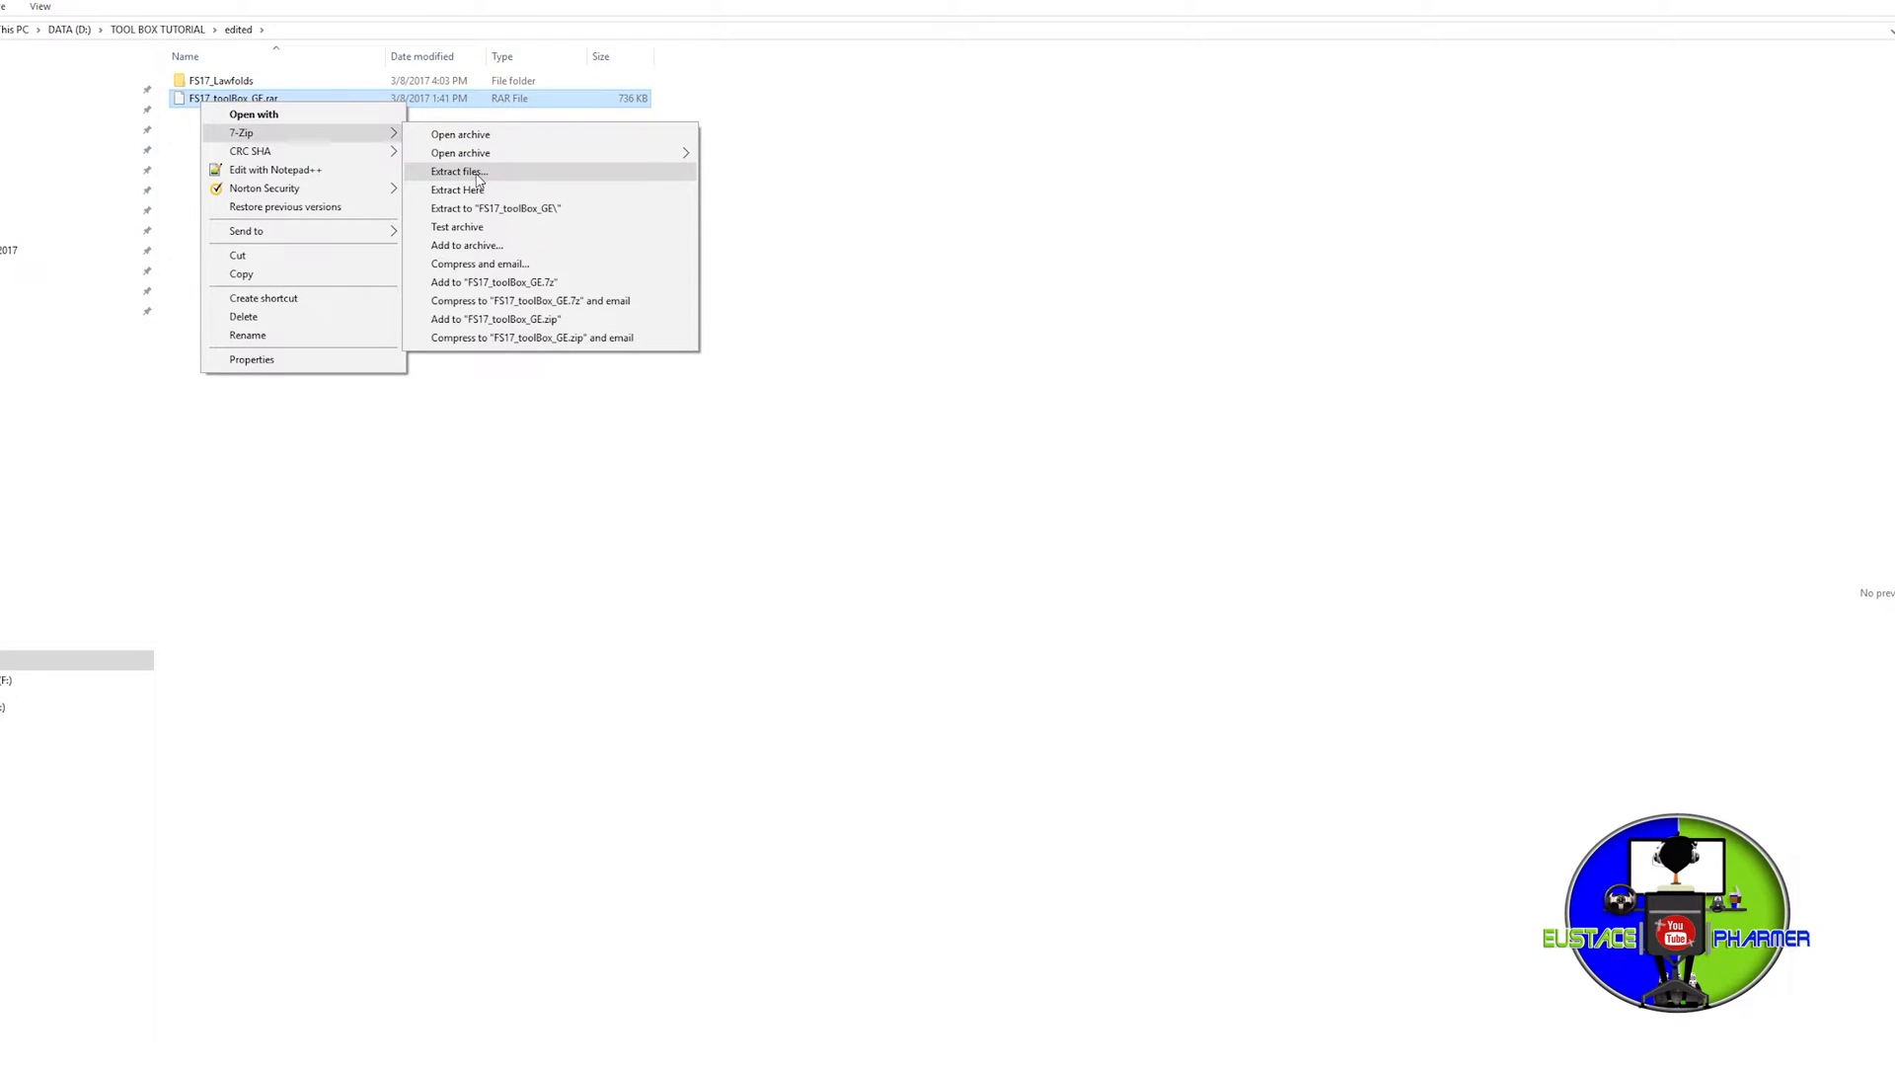
click(458, 169)
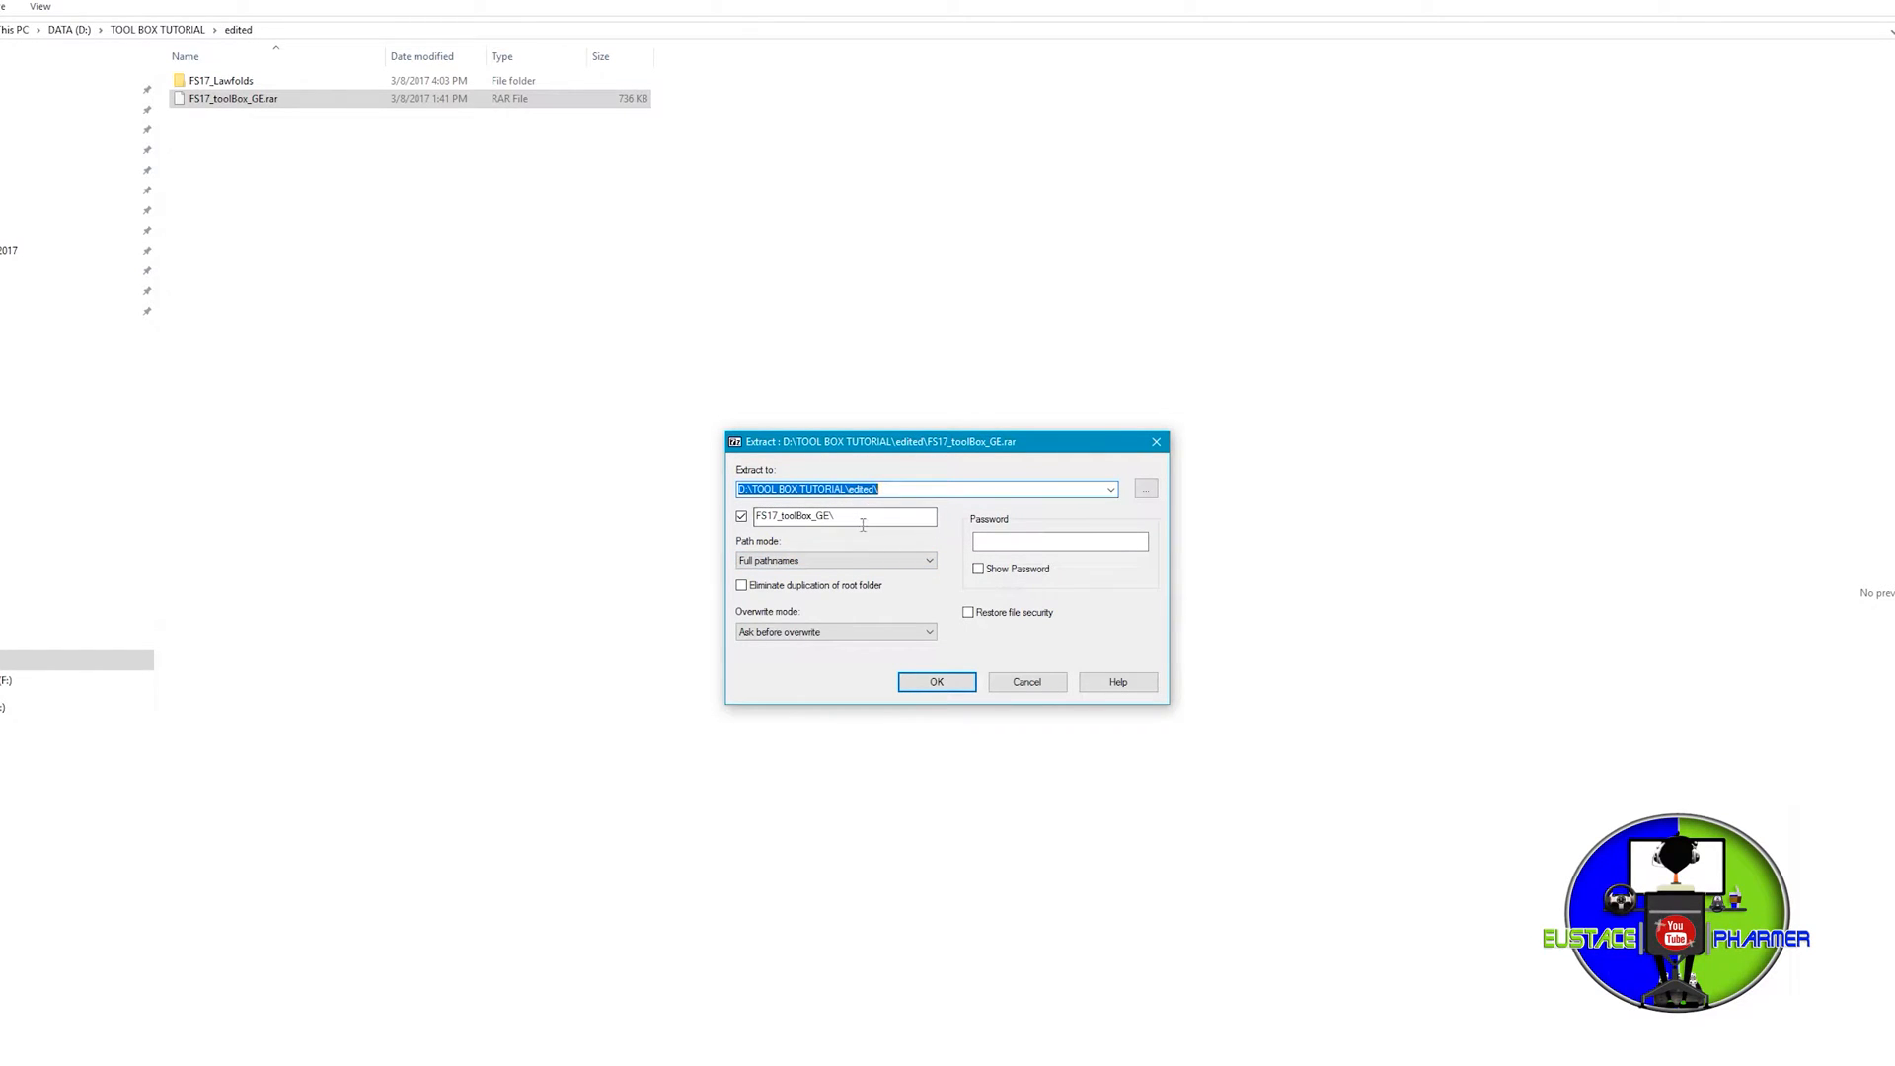
click(935, 682)
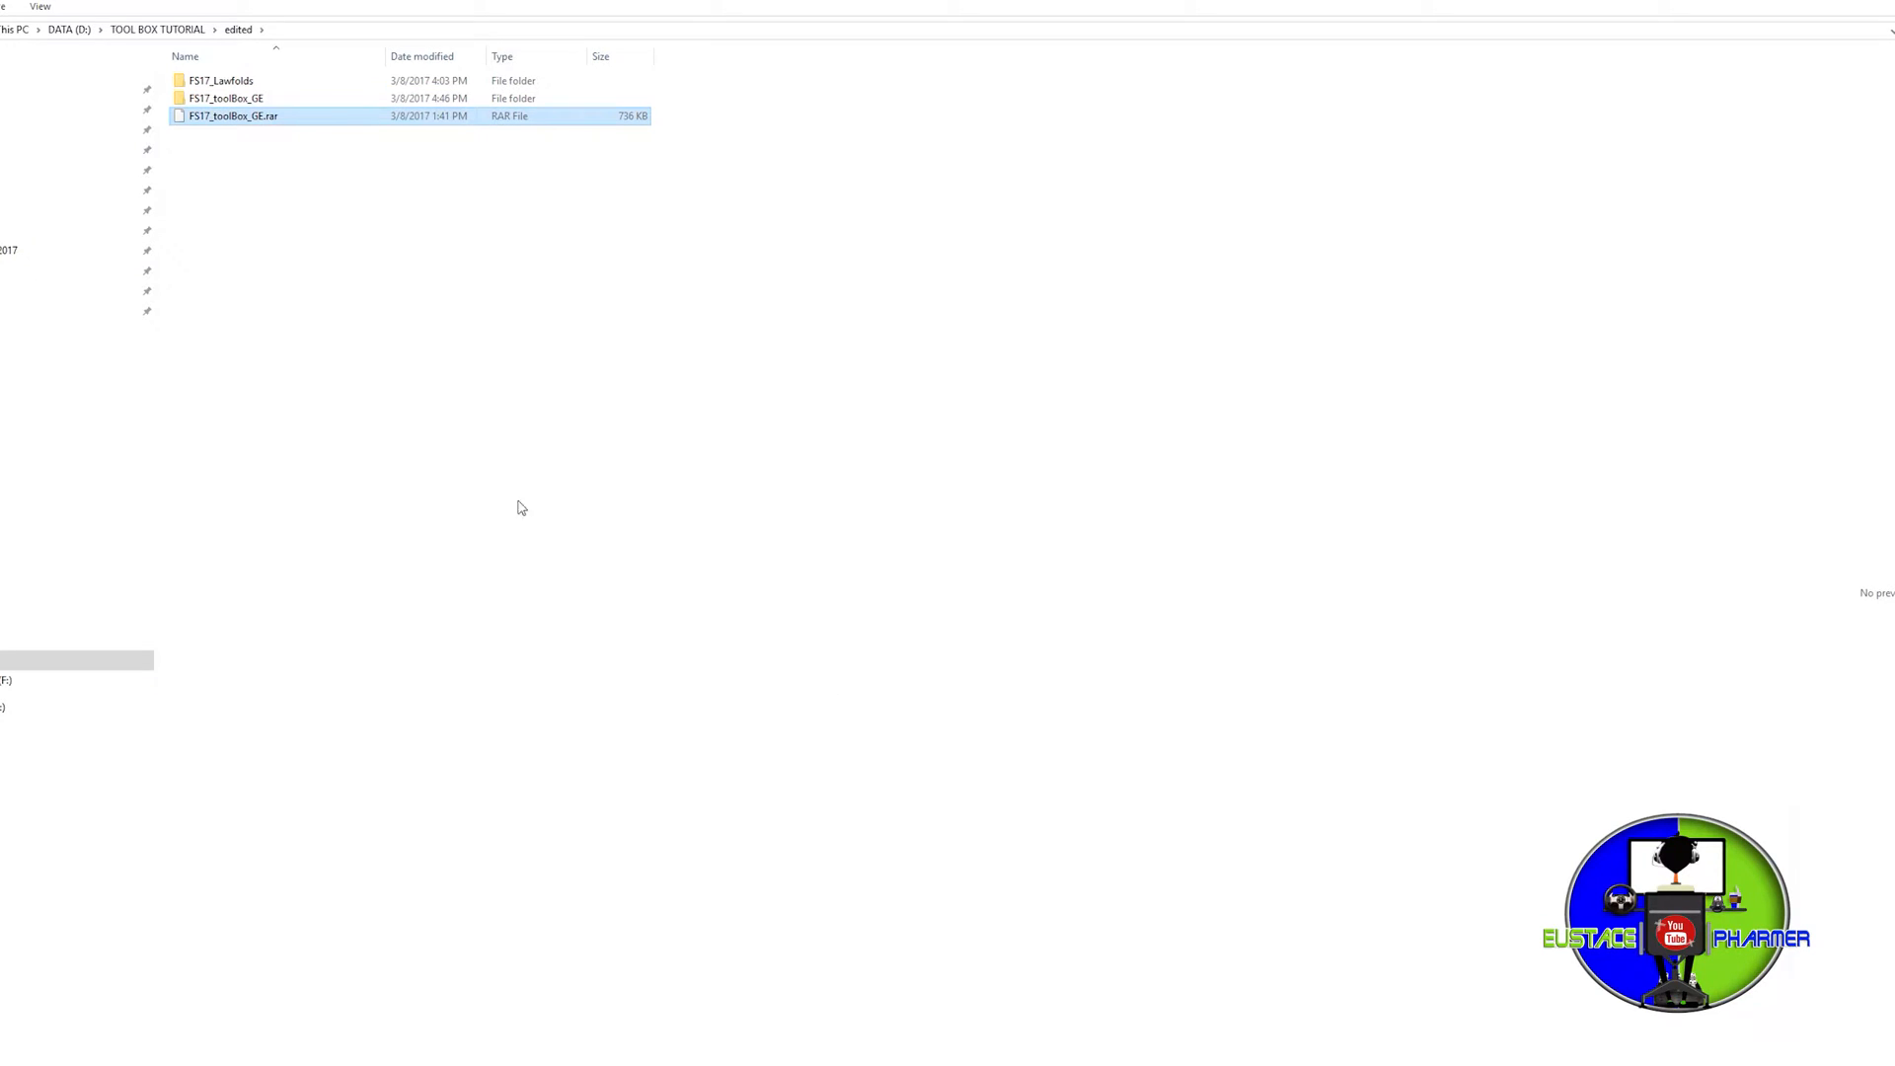
Copy all four items inside the extracted FS17_toolBox_GE folder.
click(227, 98)
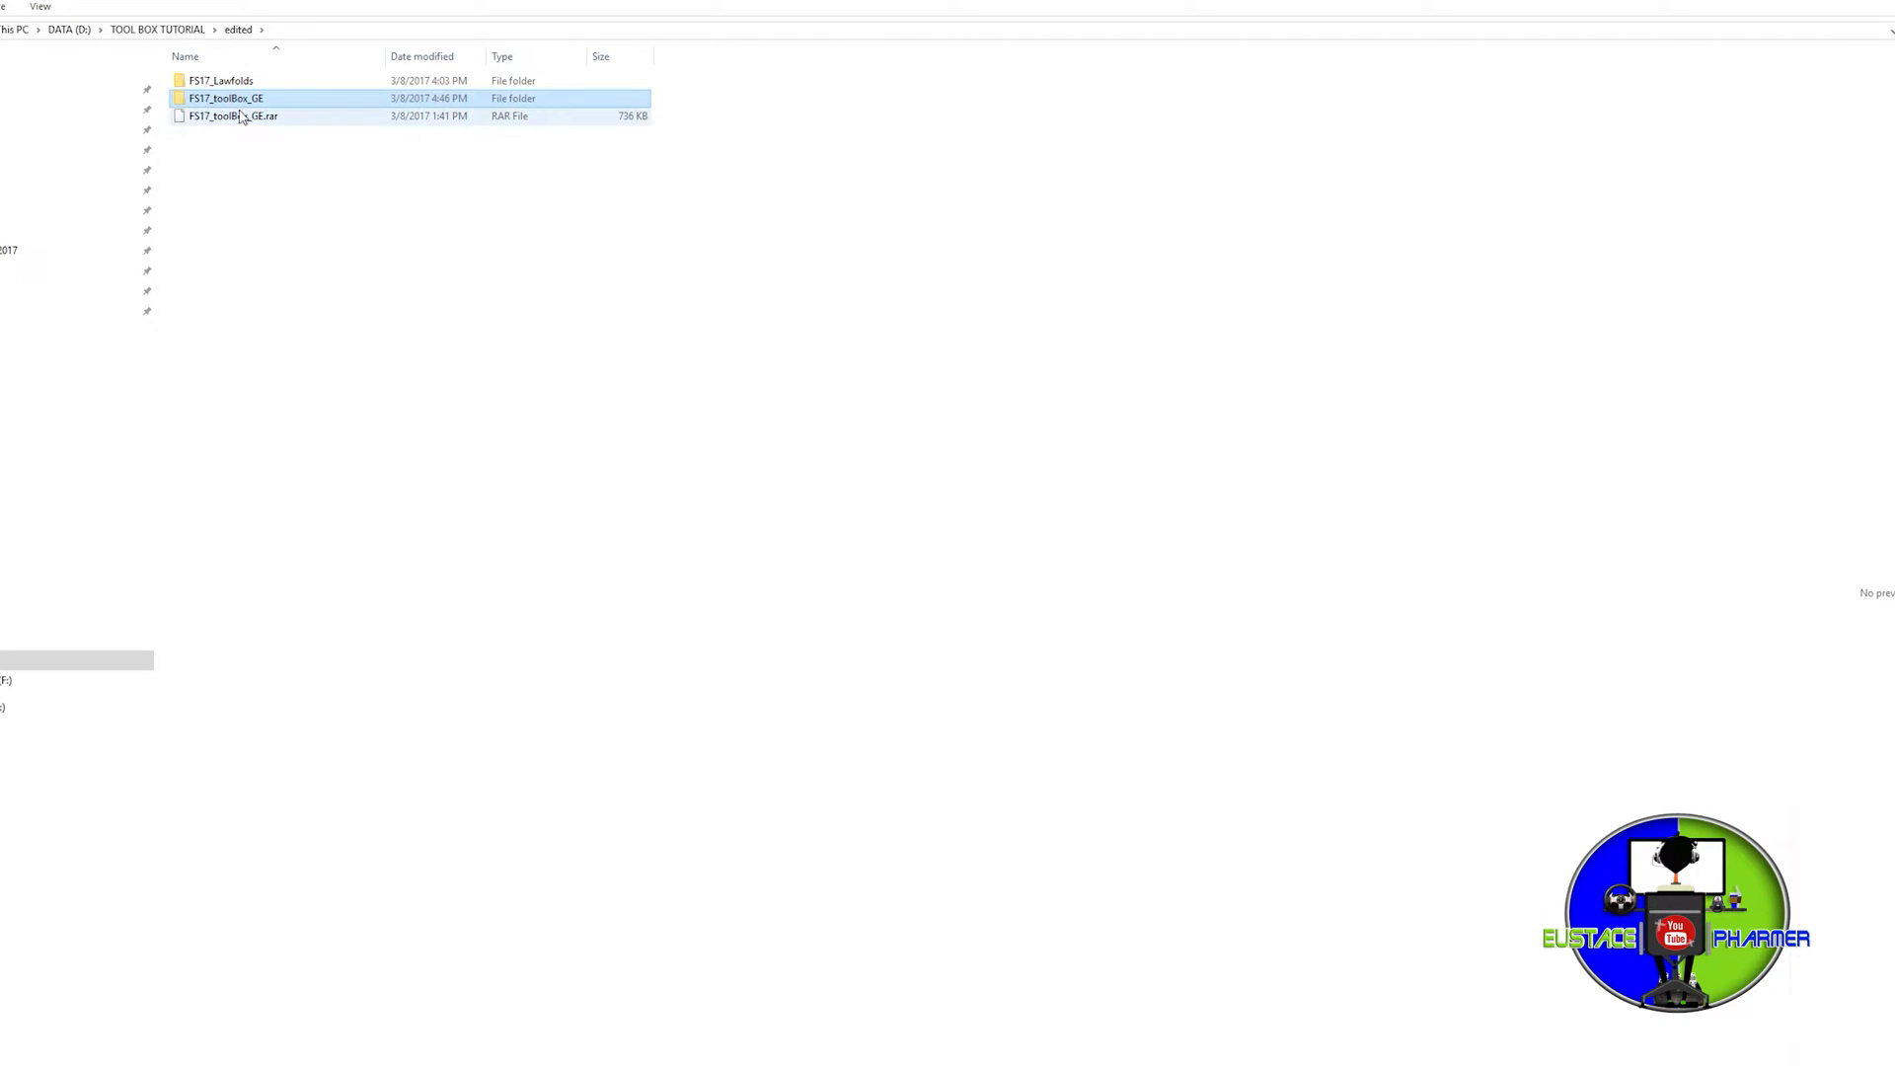
double_click(231, 101)
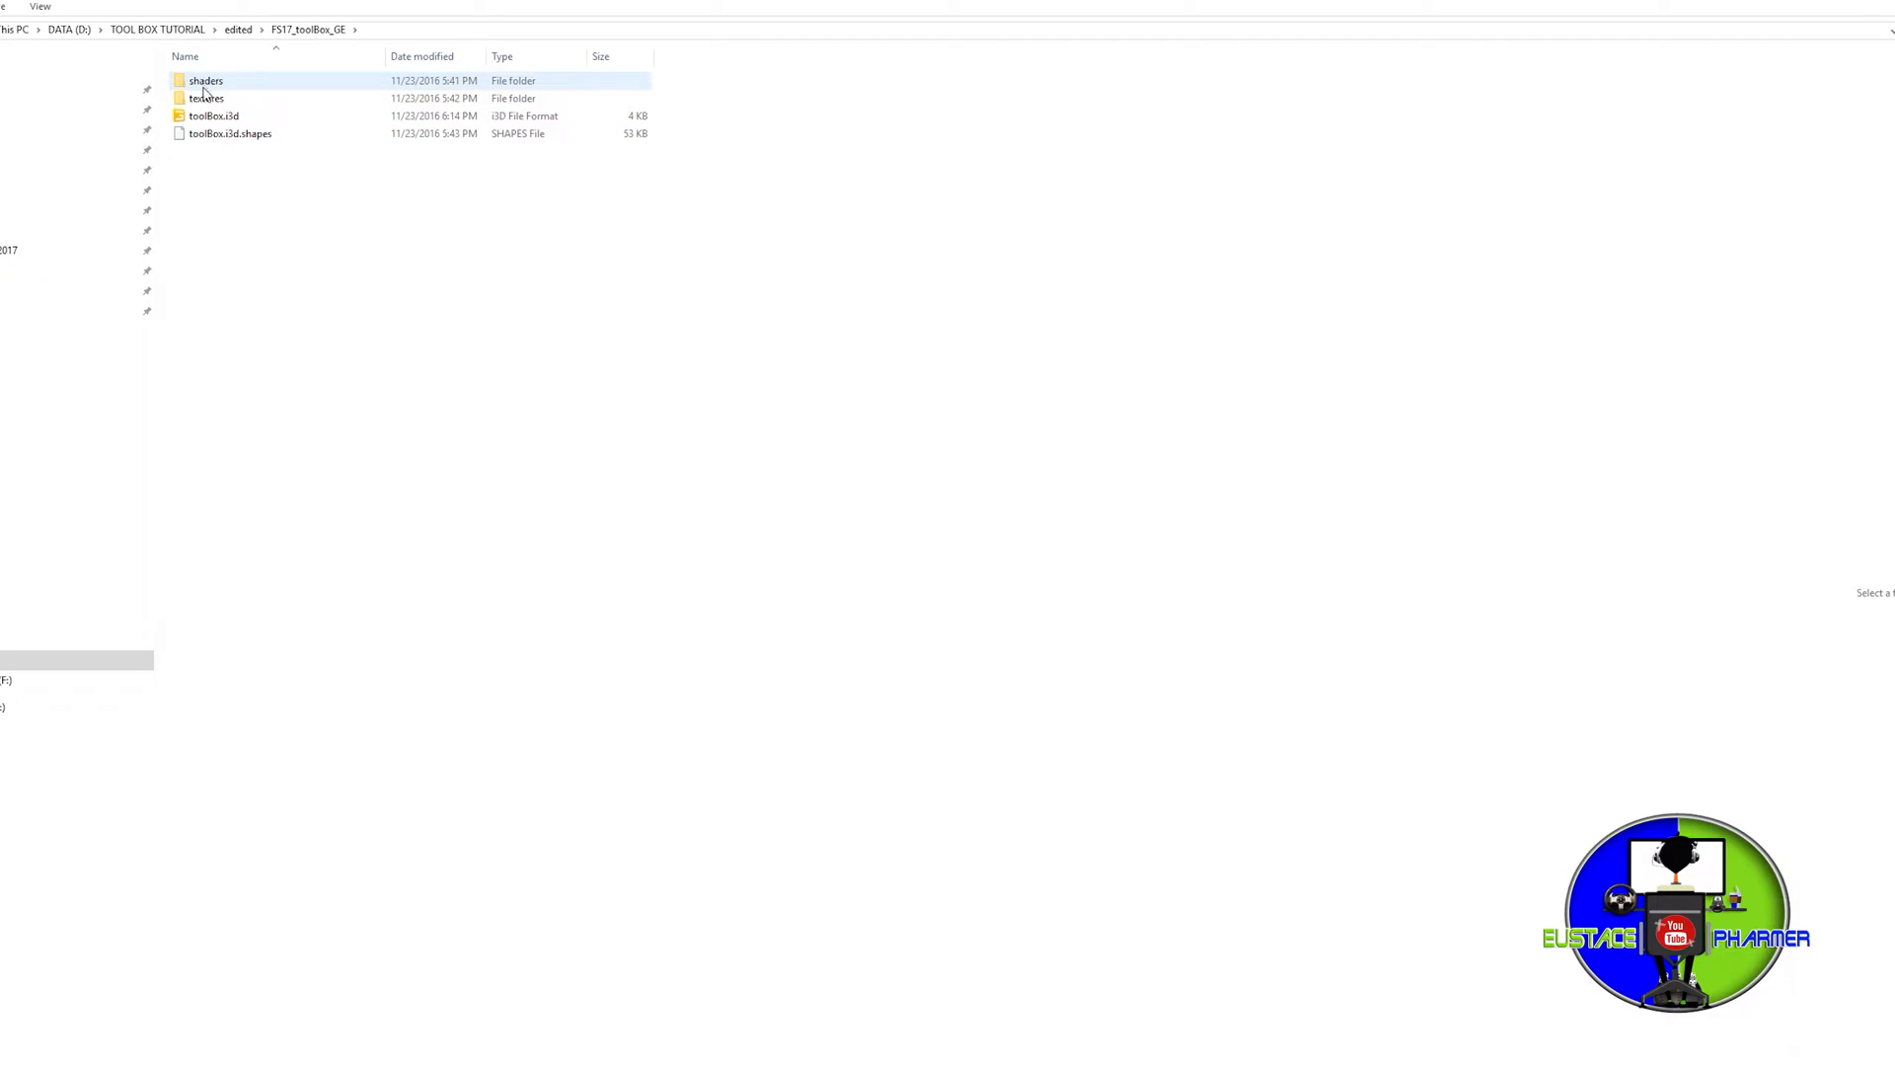
click(203, 83)
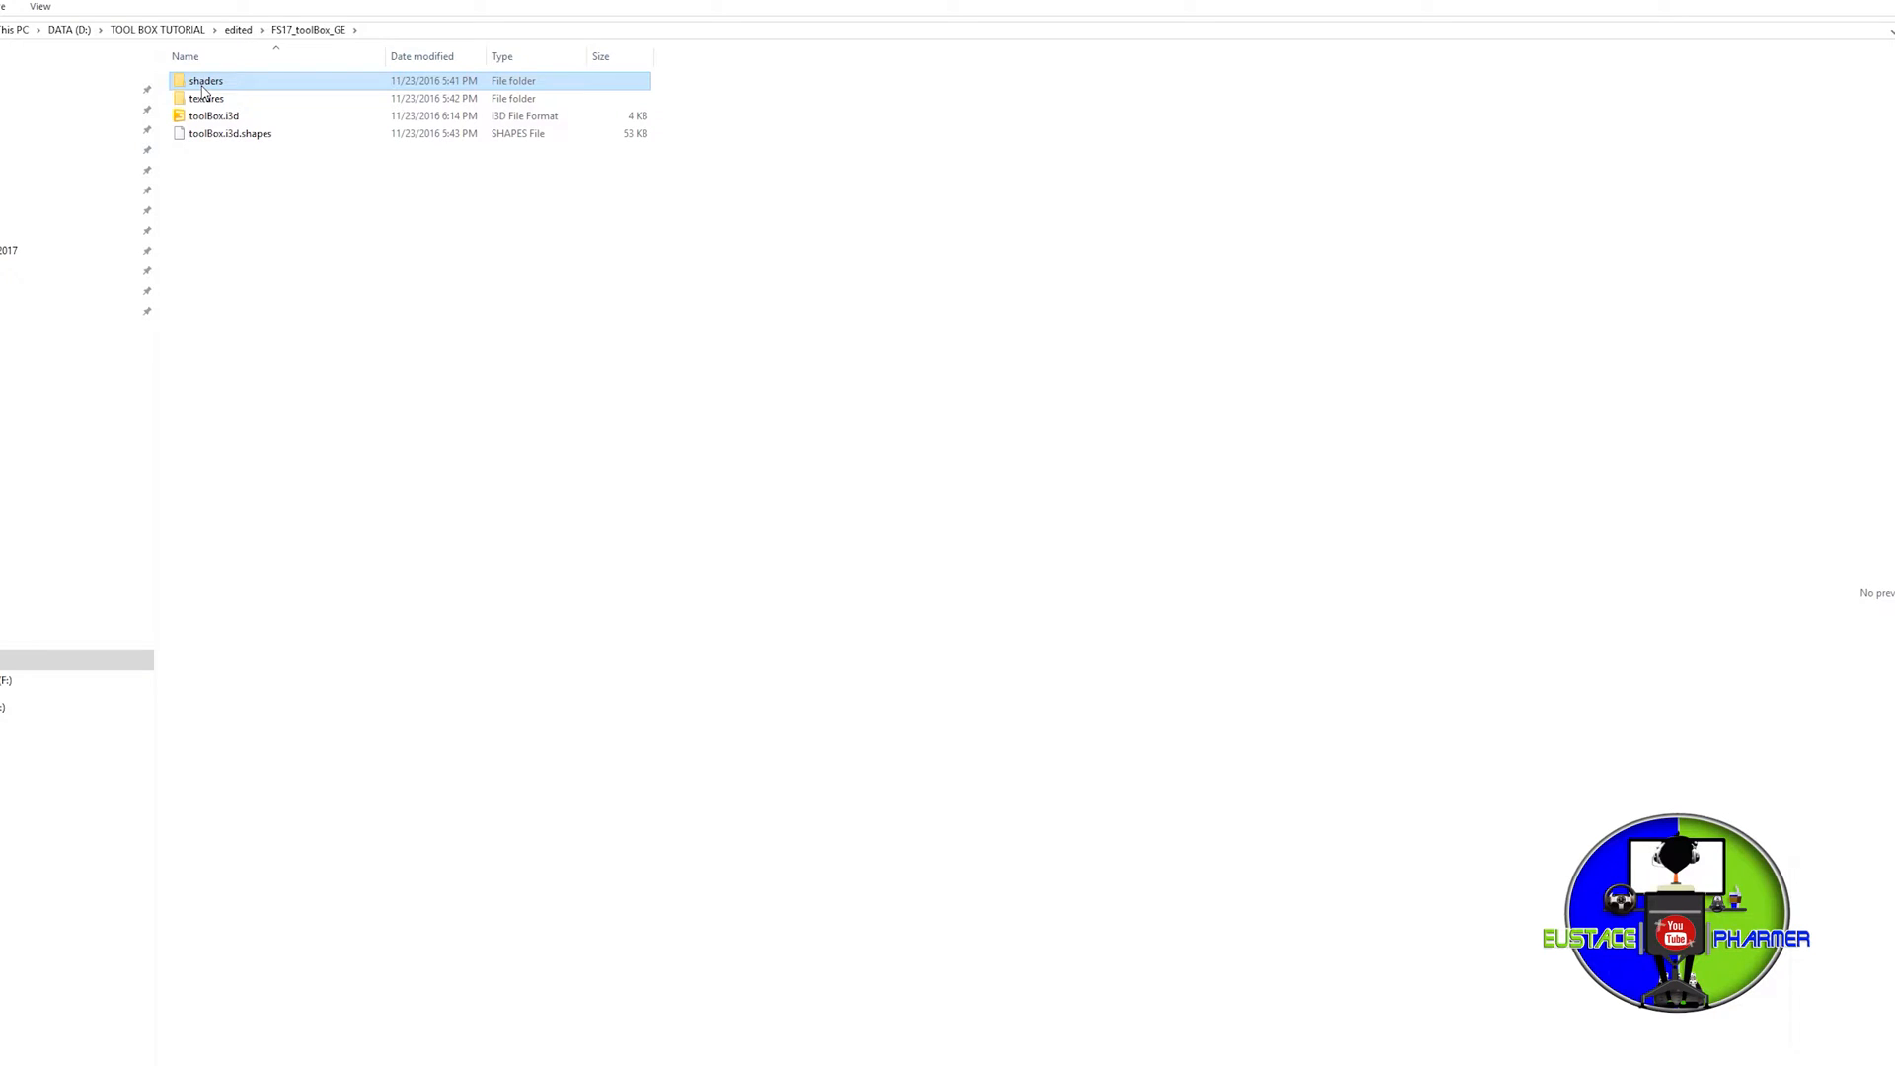
key(ctrl+a)
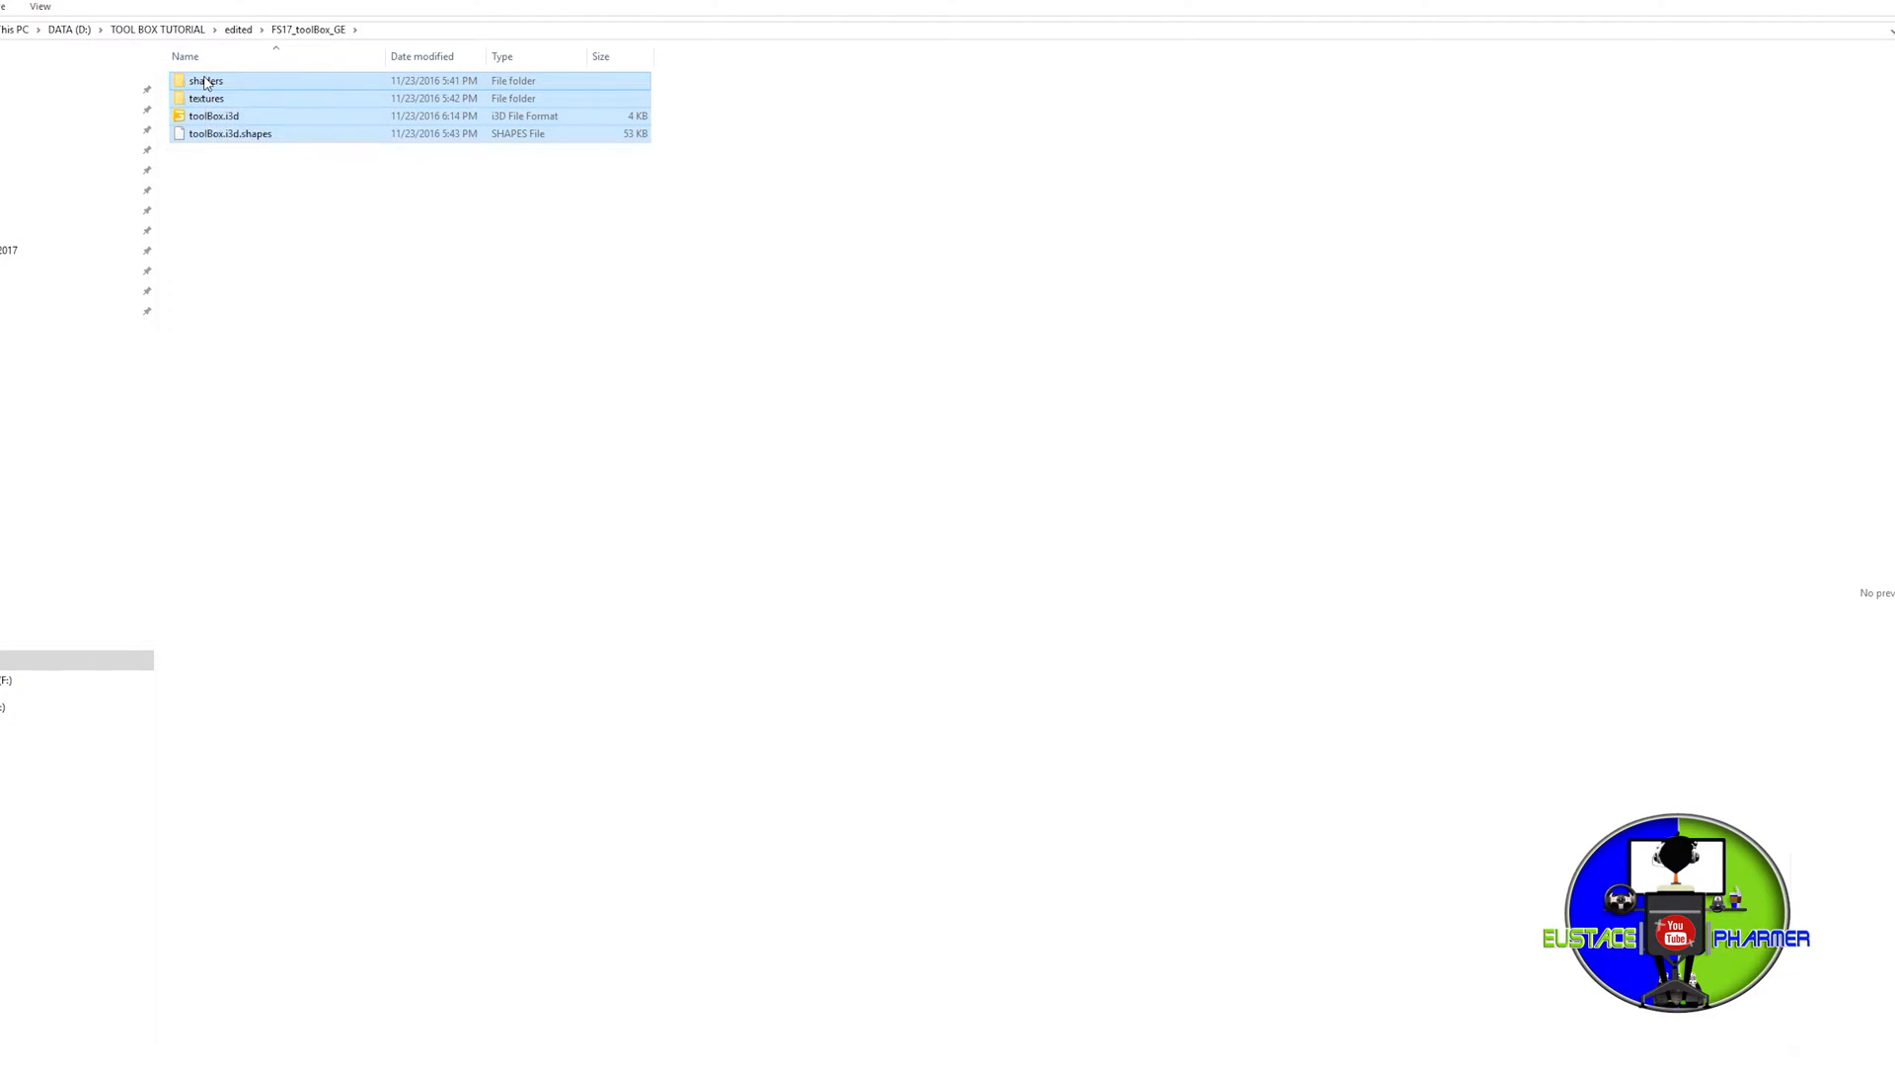
right_click(208, 82)
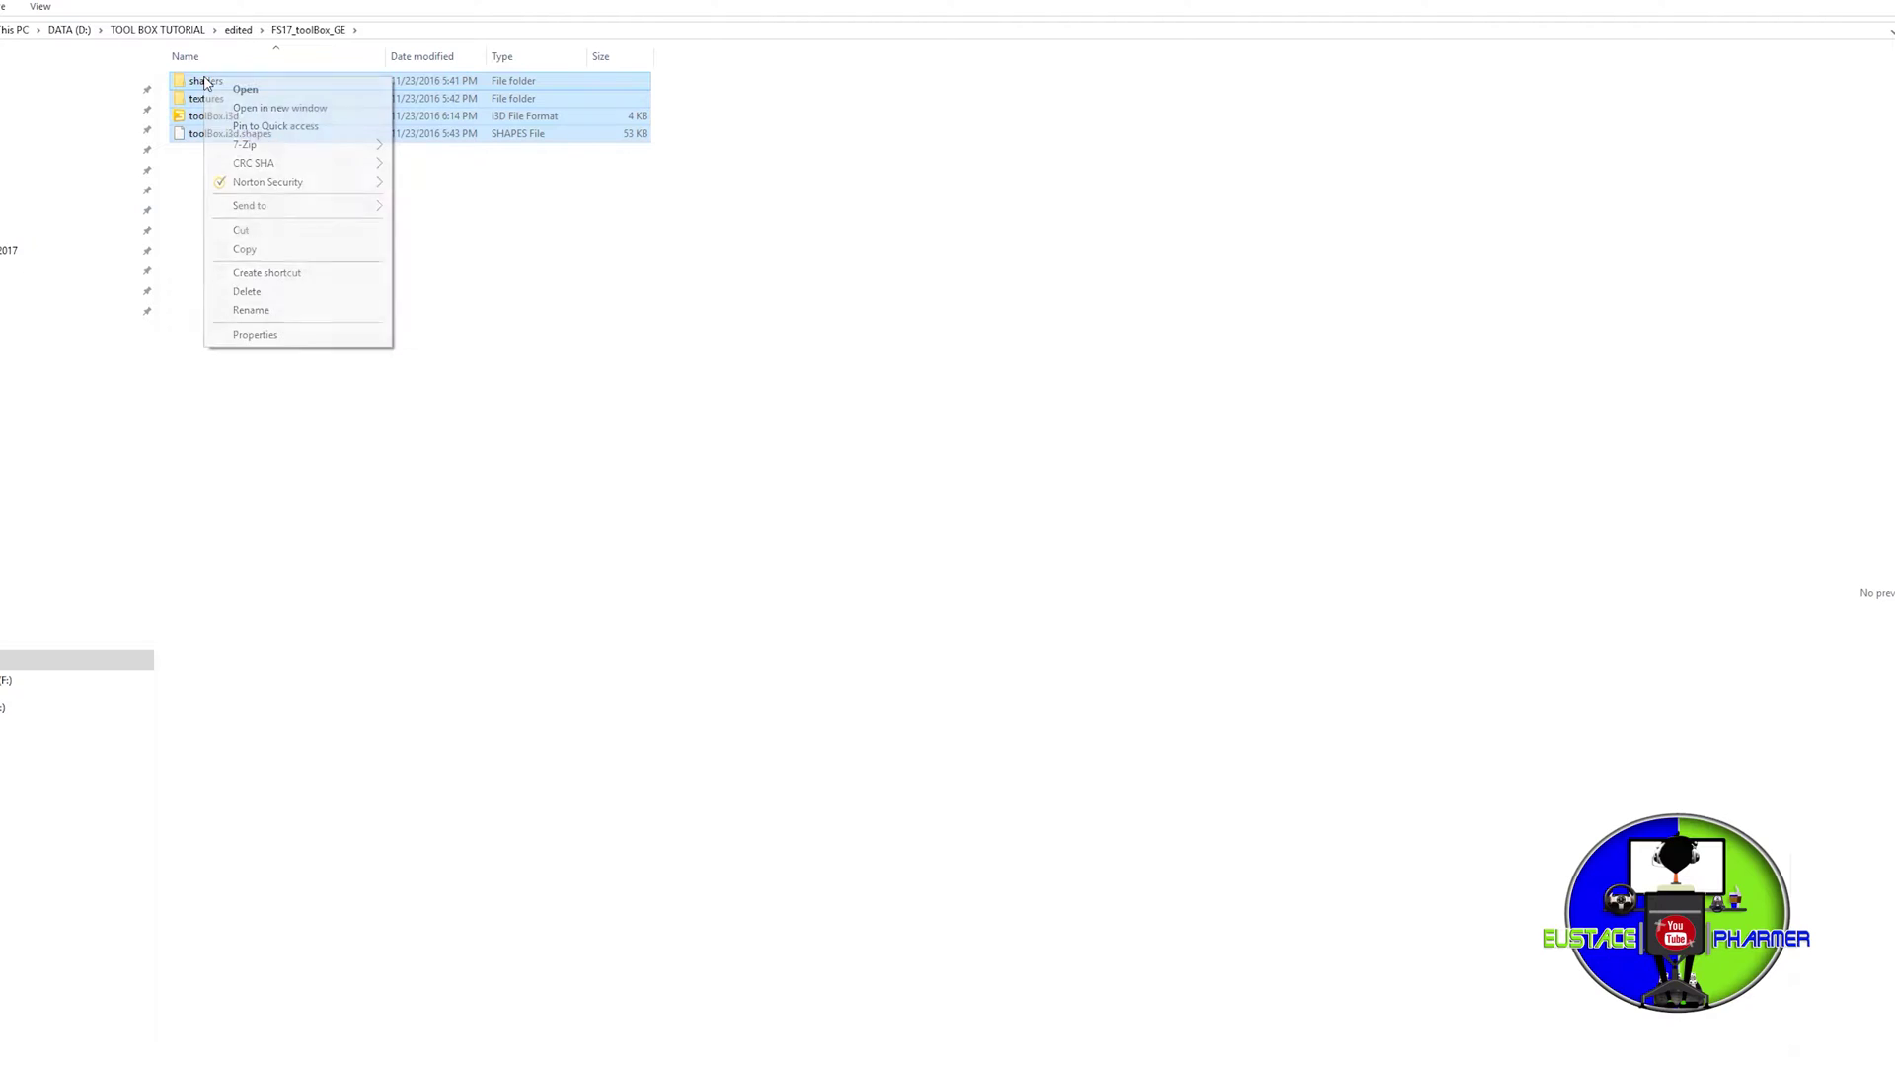
click(252, 248)
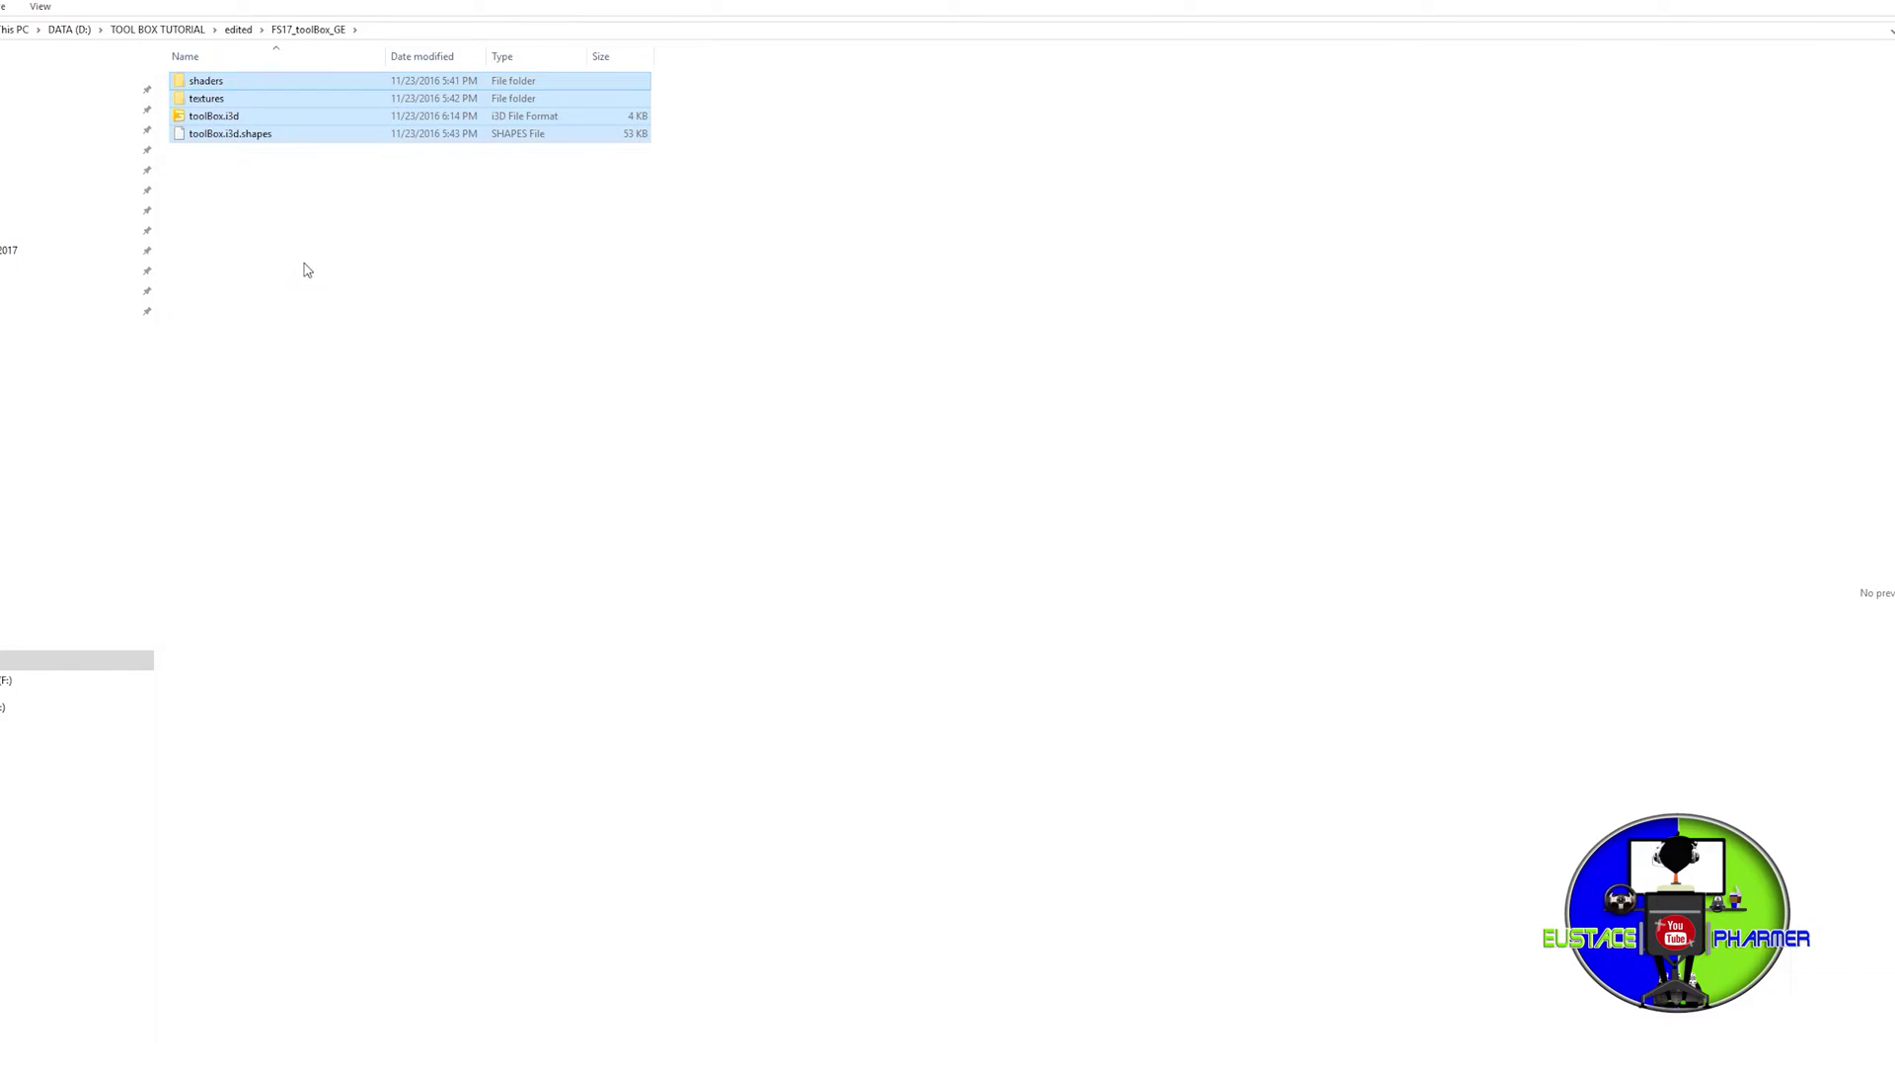
Browse to the maps folder of the FS17_Lawfolds mod in edited.
click(229, 43)
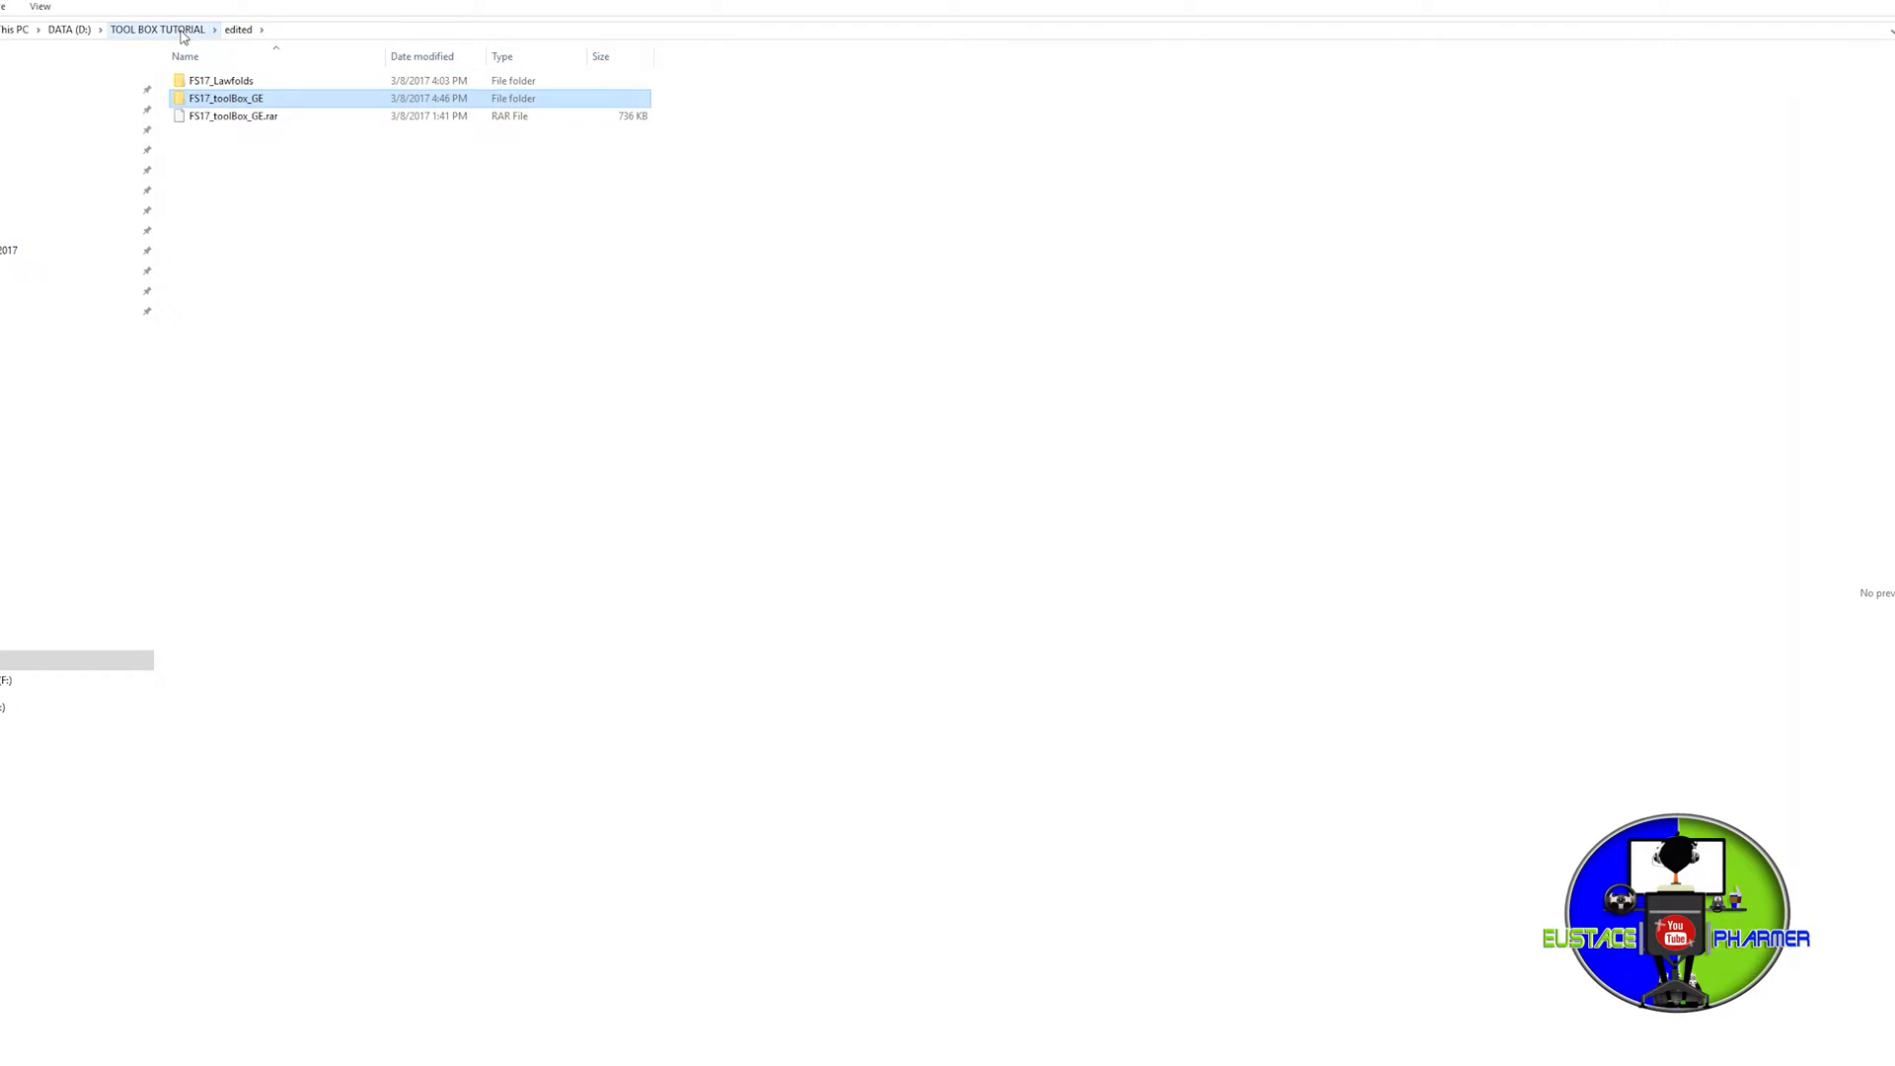
double_click(219, 80)
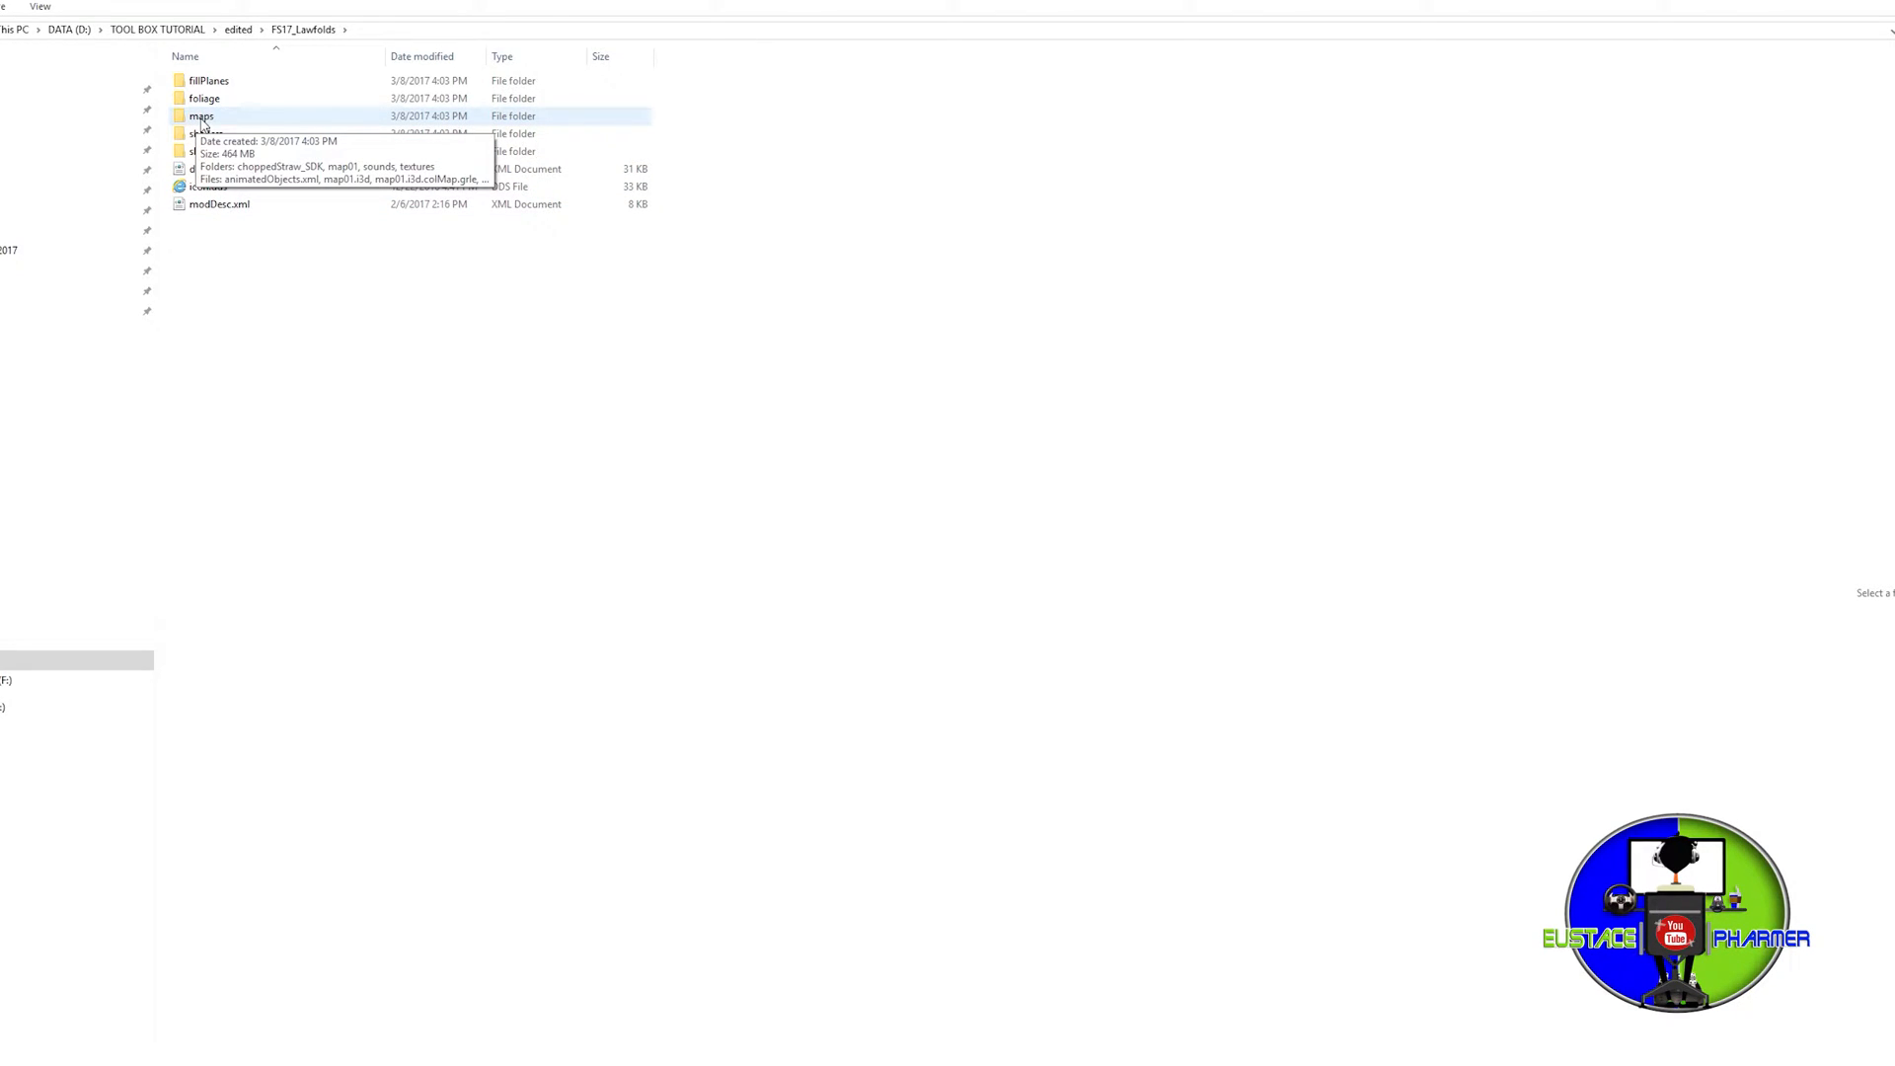
double_click(201, 116)
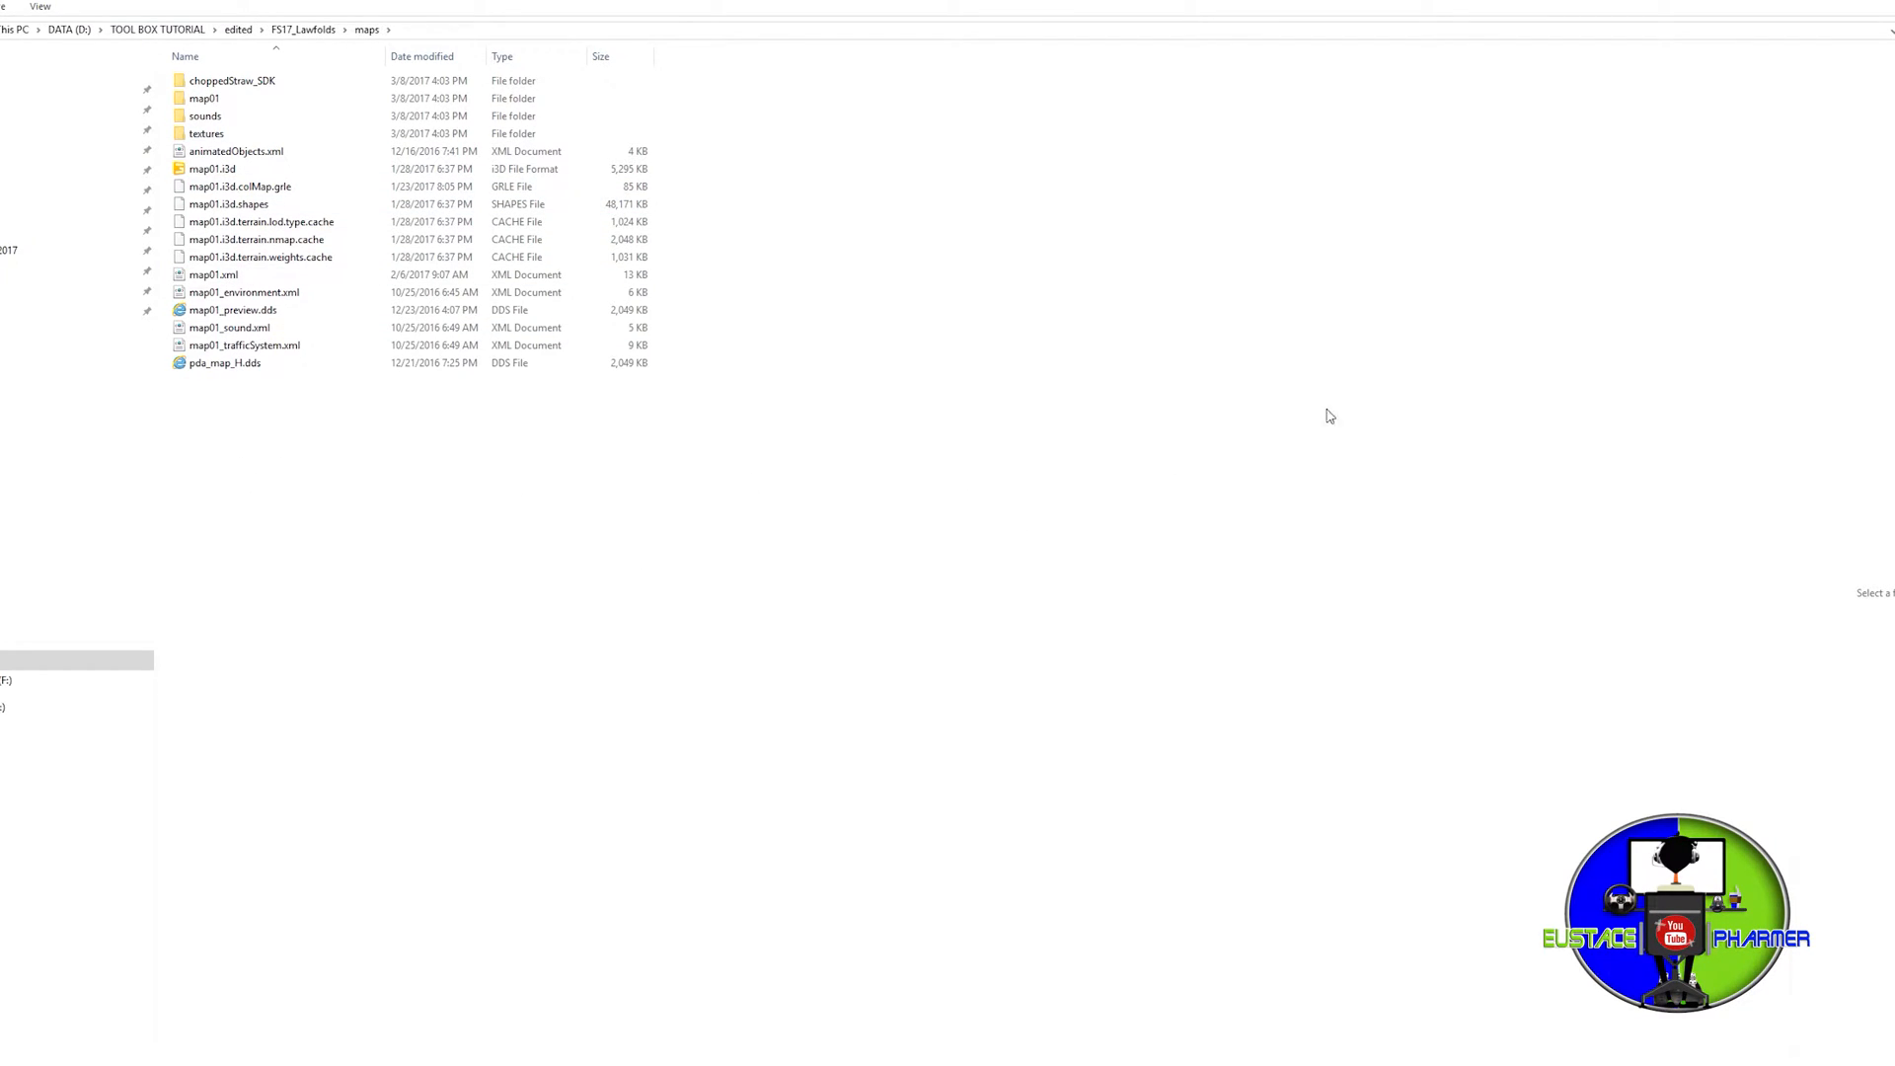
right_click(495, 582)
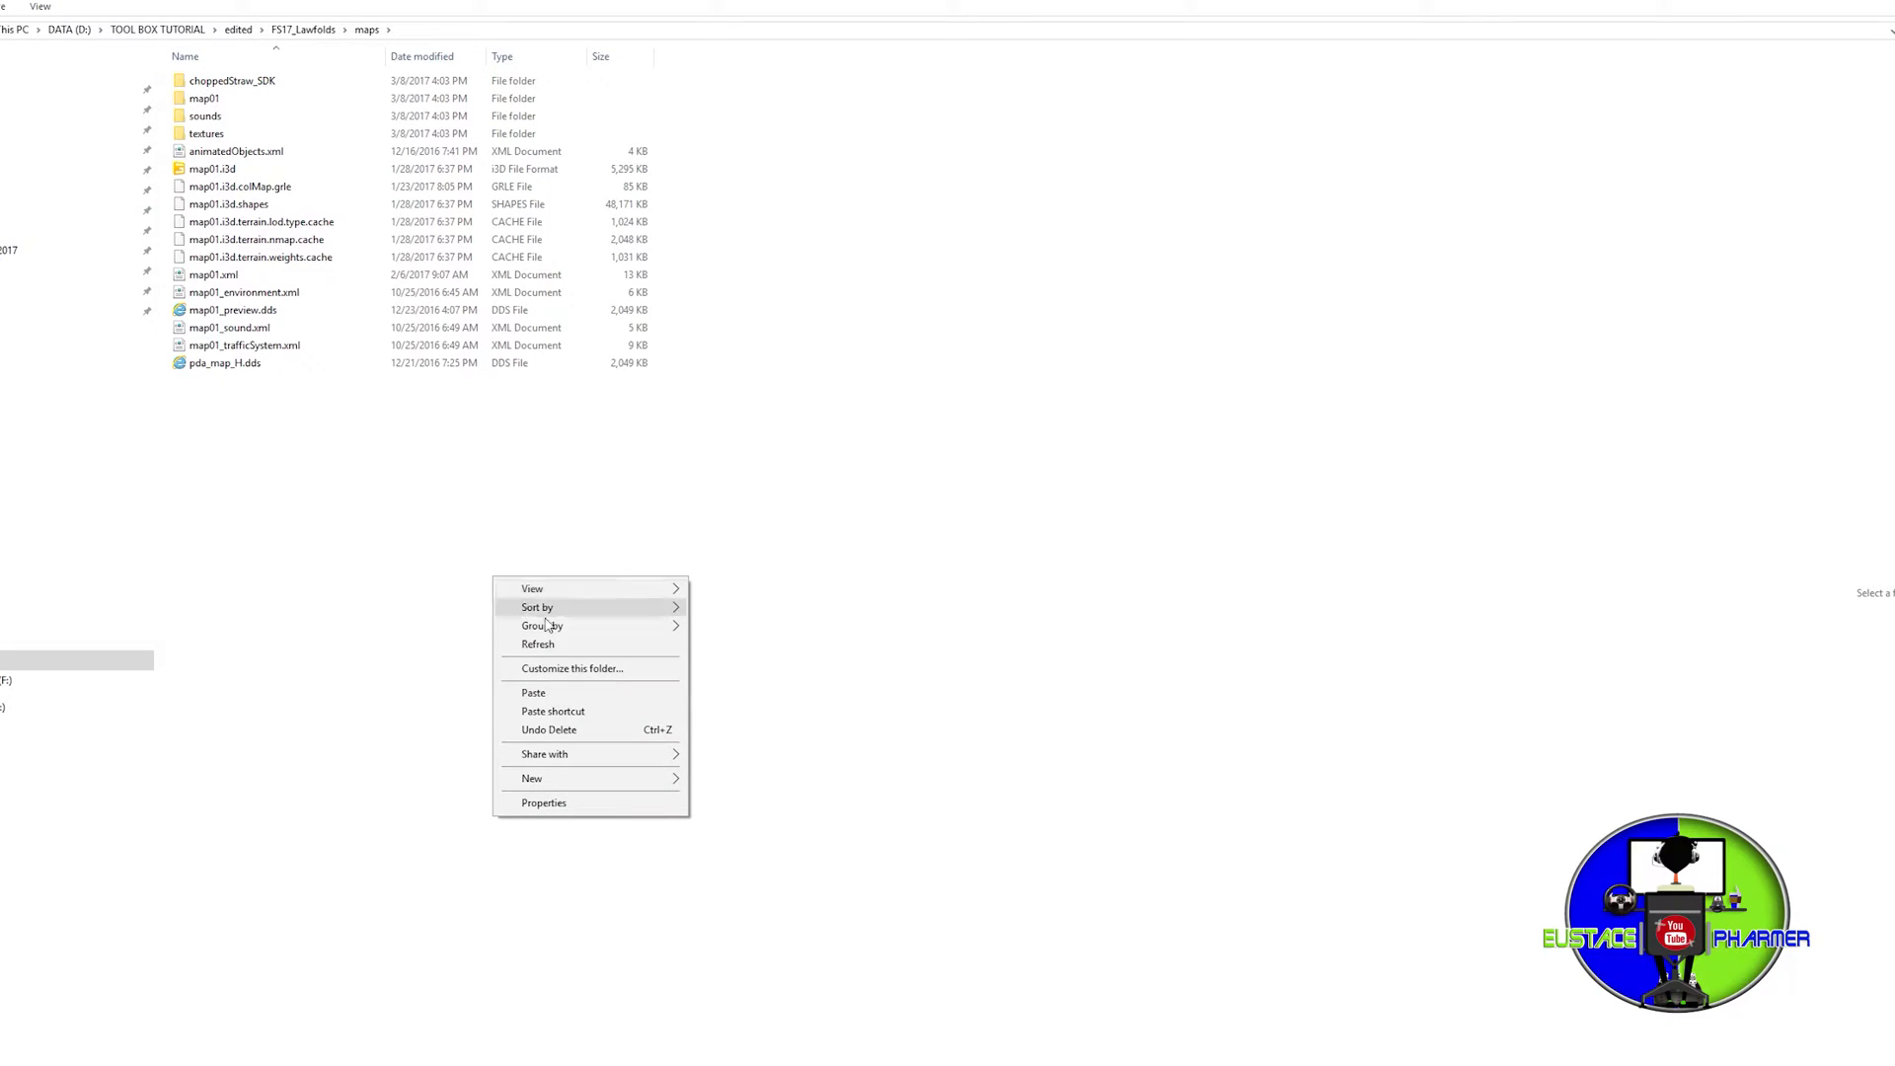
Paste the toolbox files into maps, replacing the duplicate, and check toolBox.i3d sits beside map01.i3d.
click(562, 698)
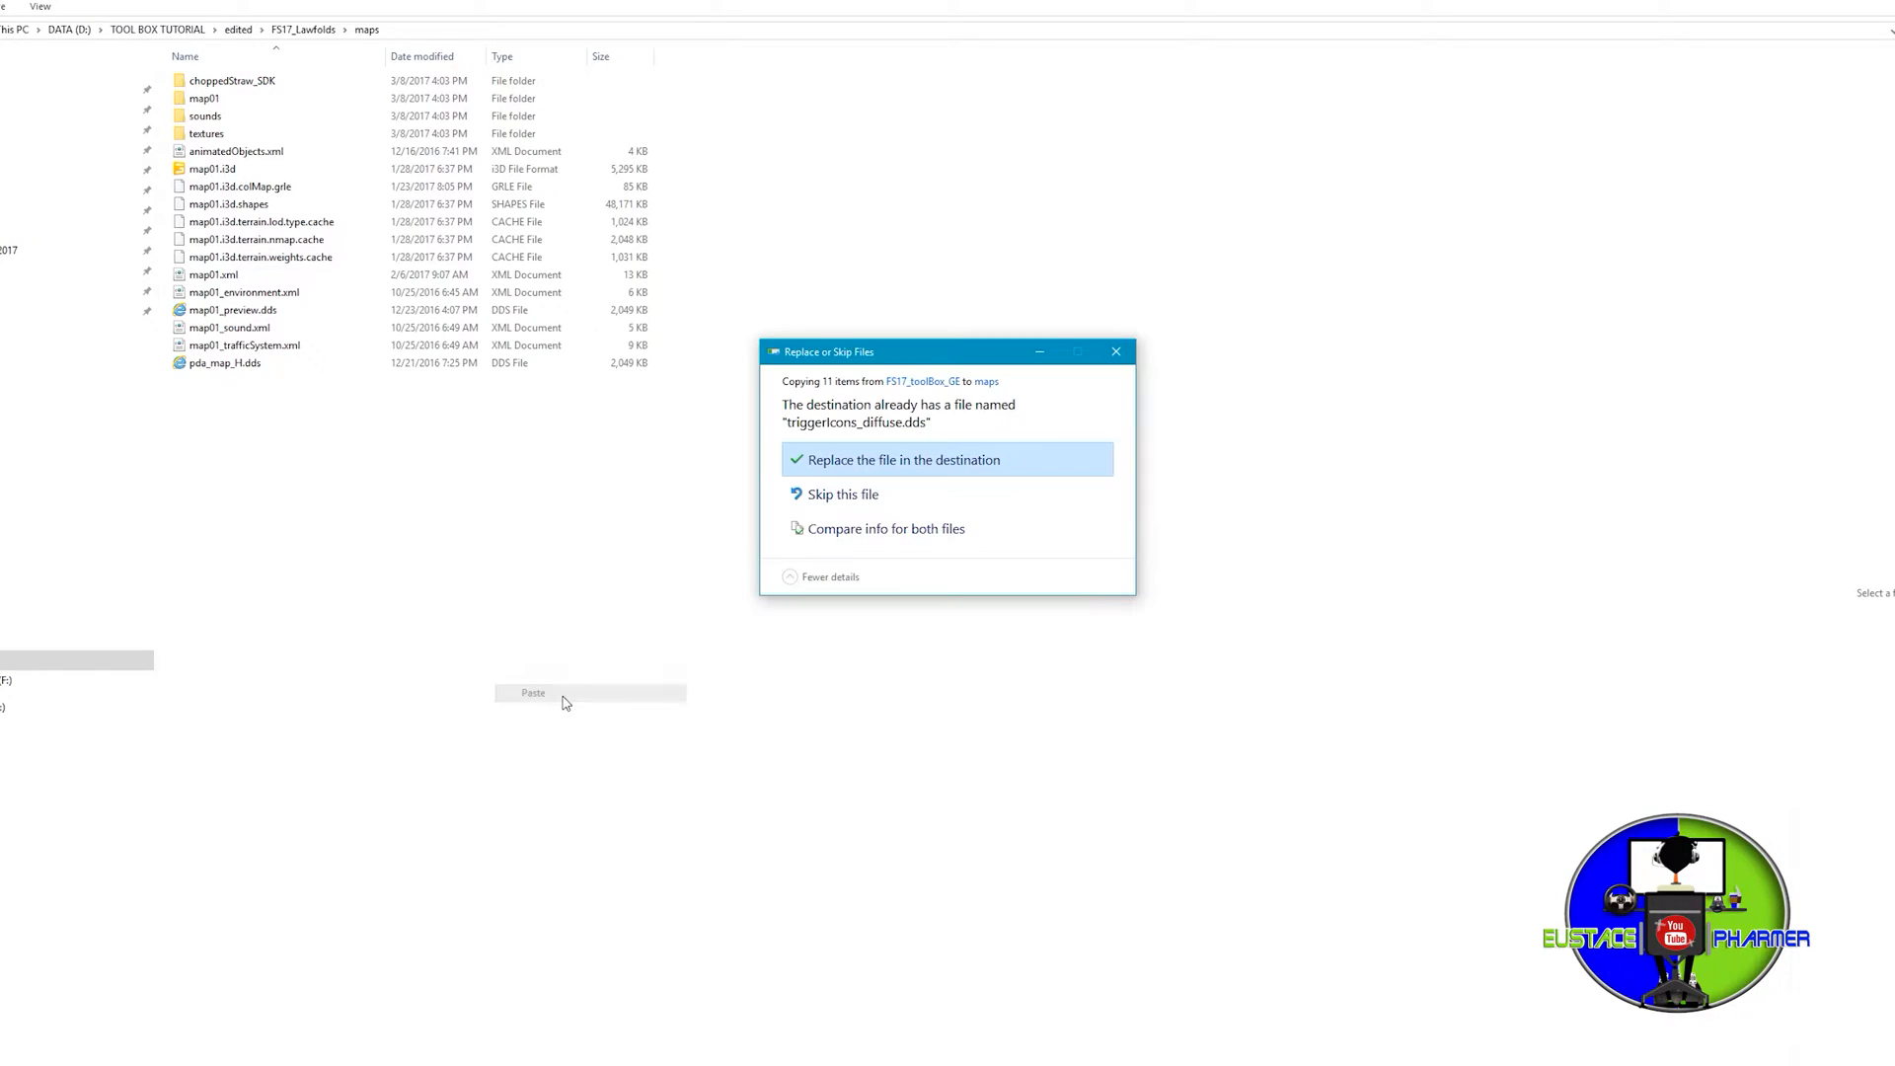
click(890, 461)
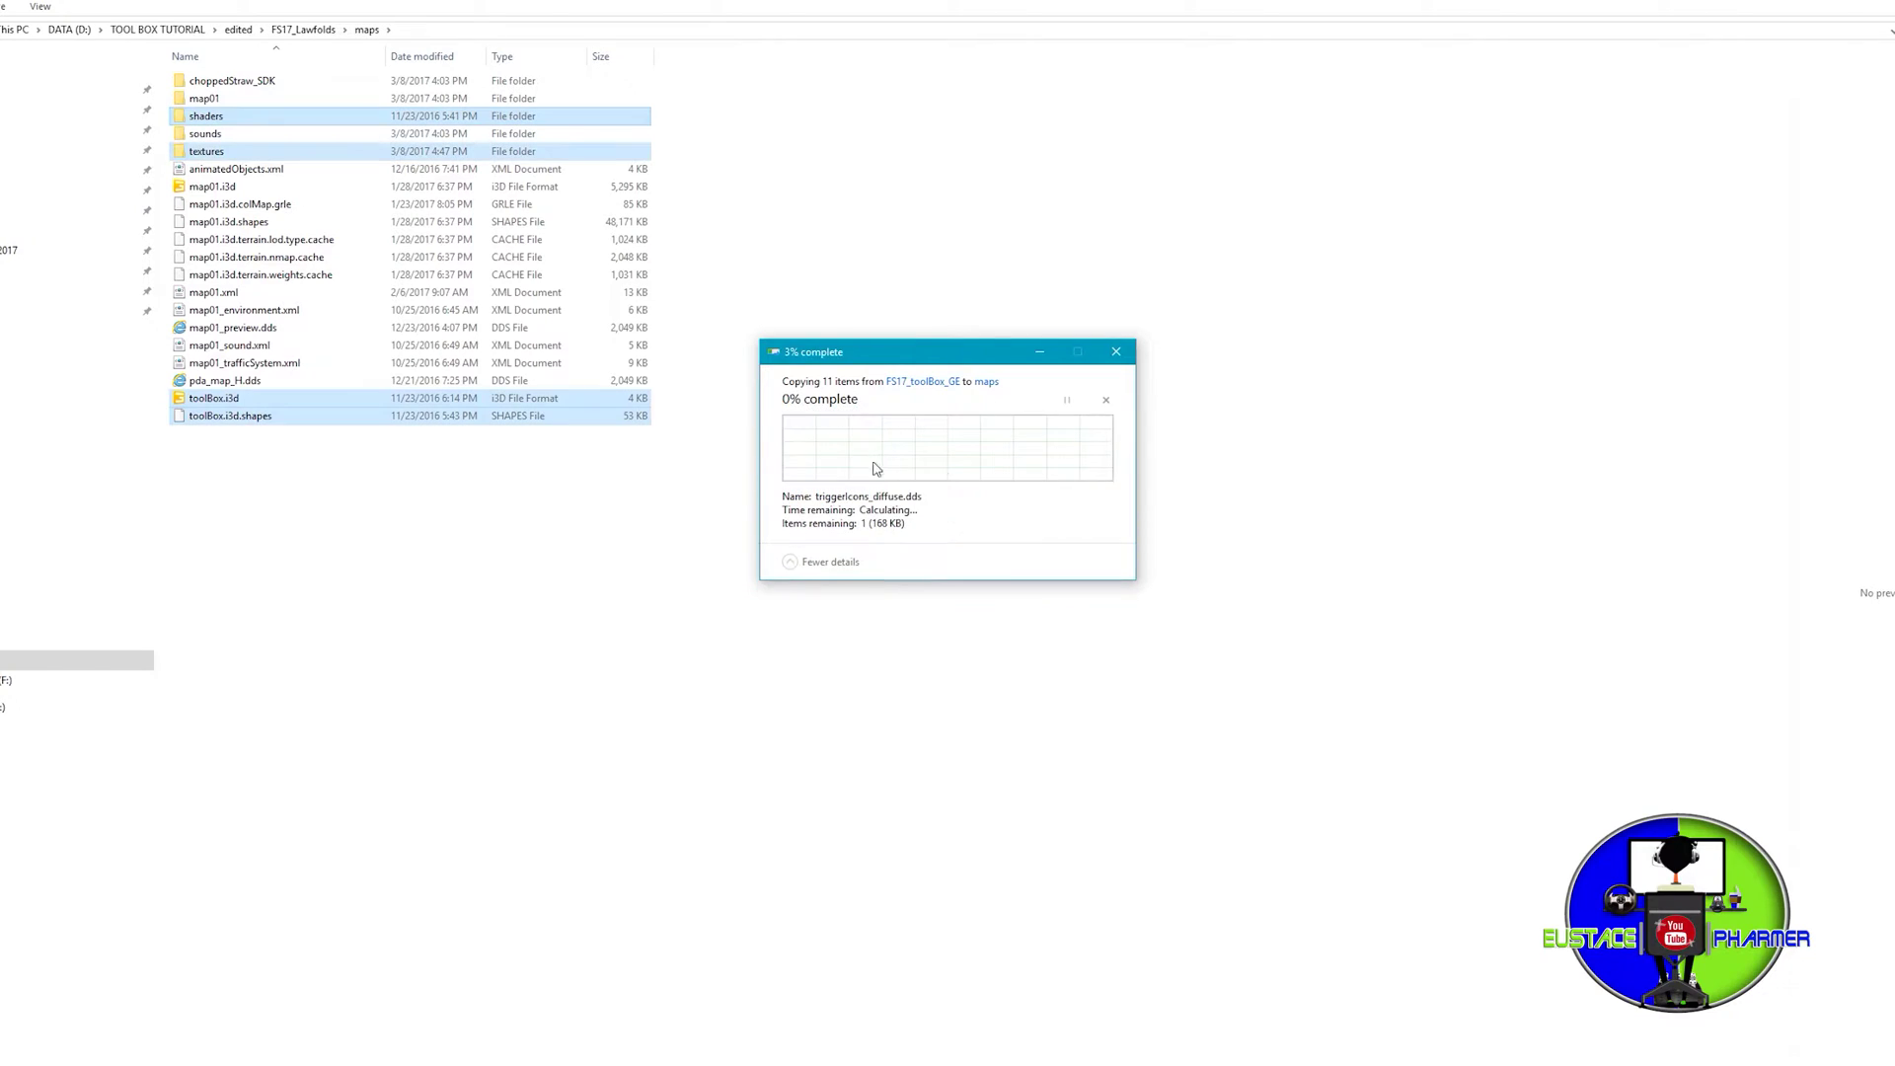
click(463, 603)
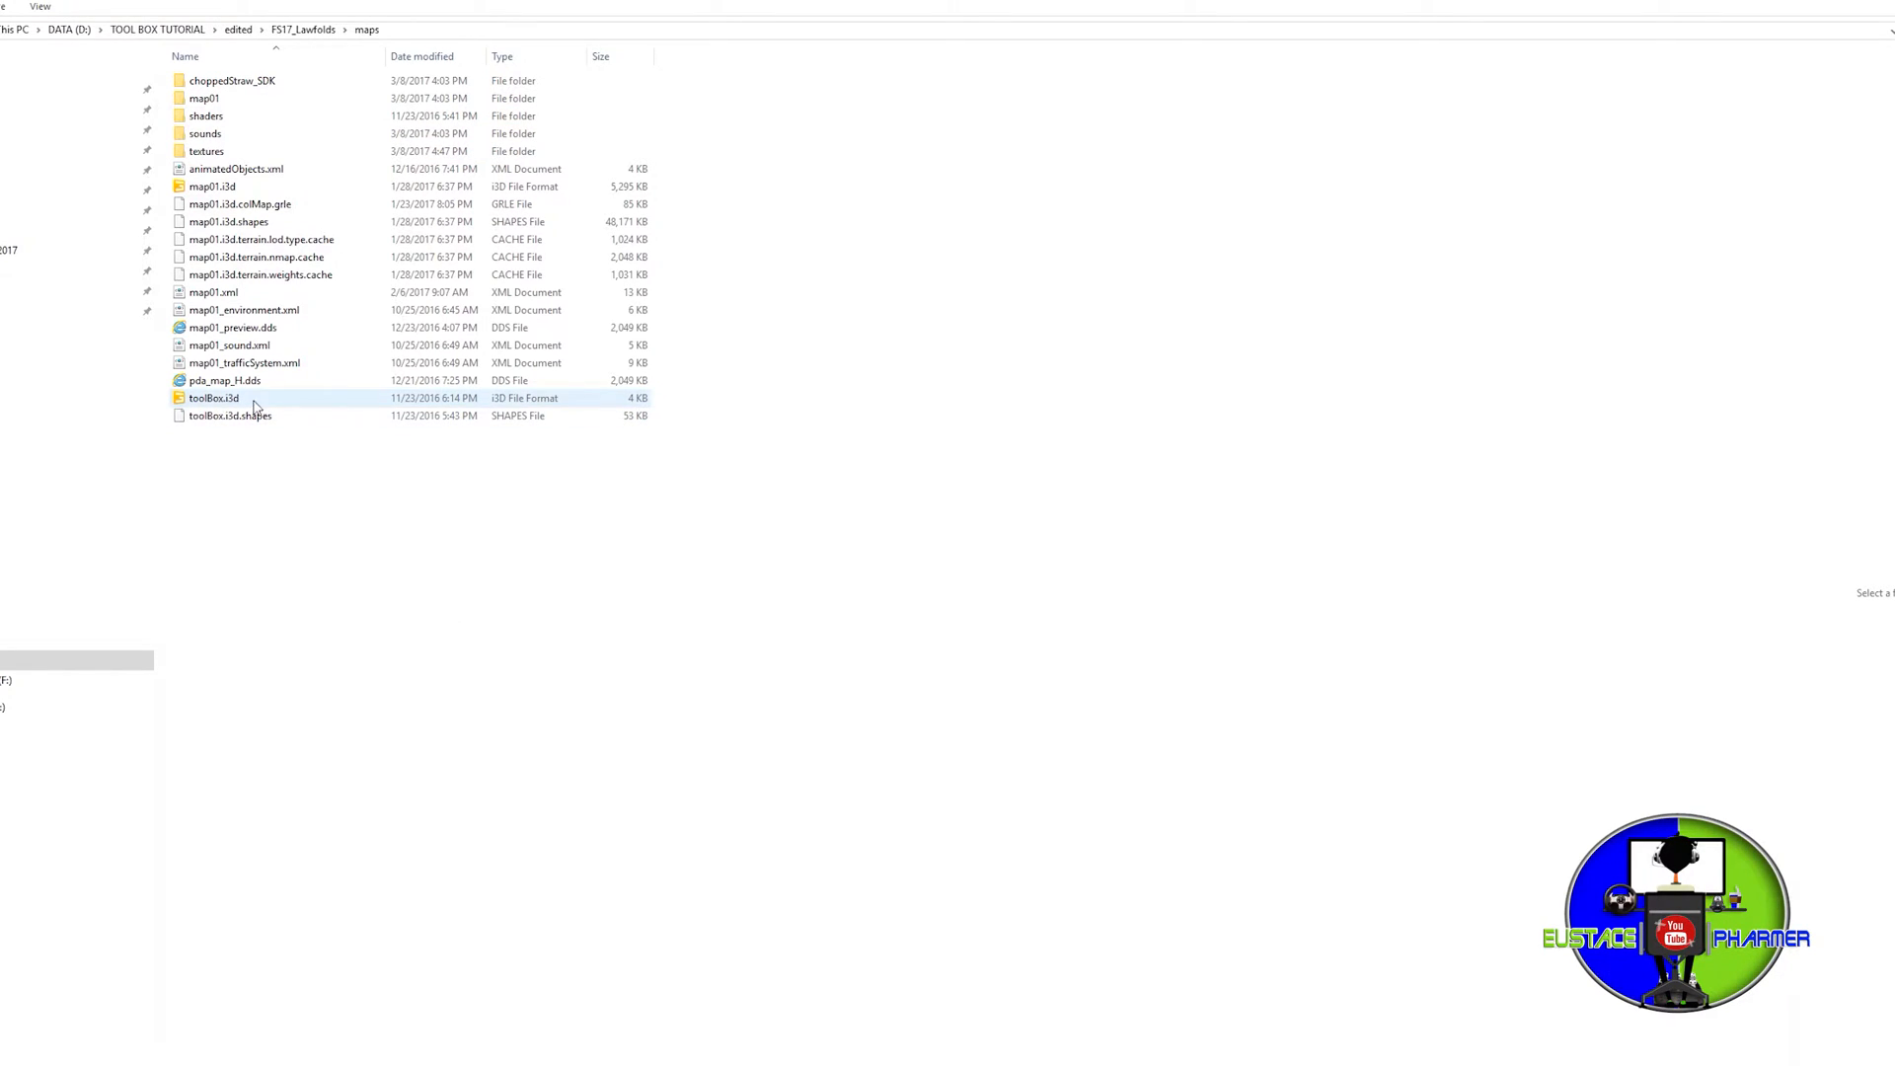
click(212, 398)
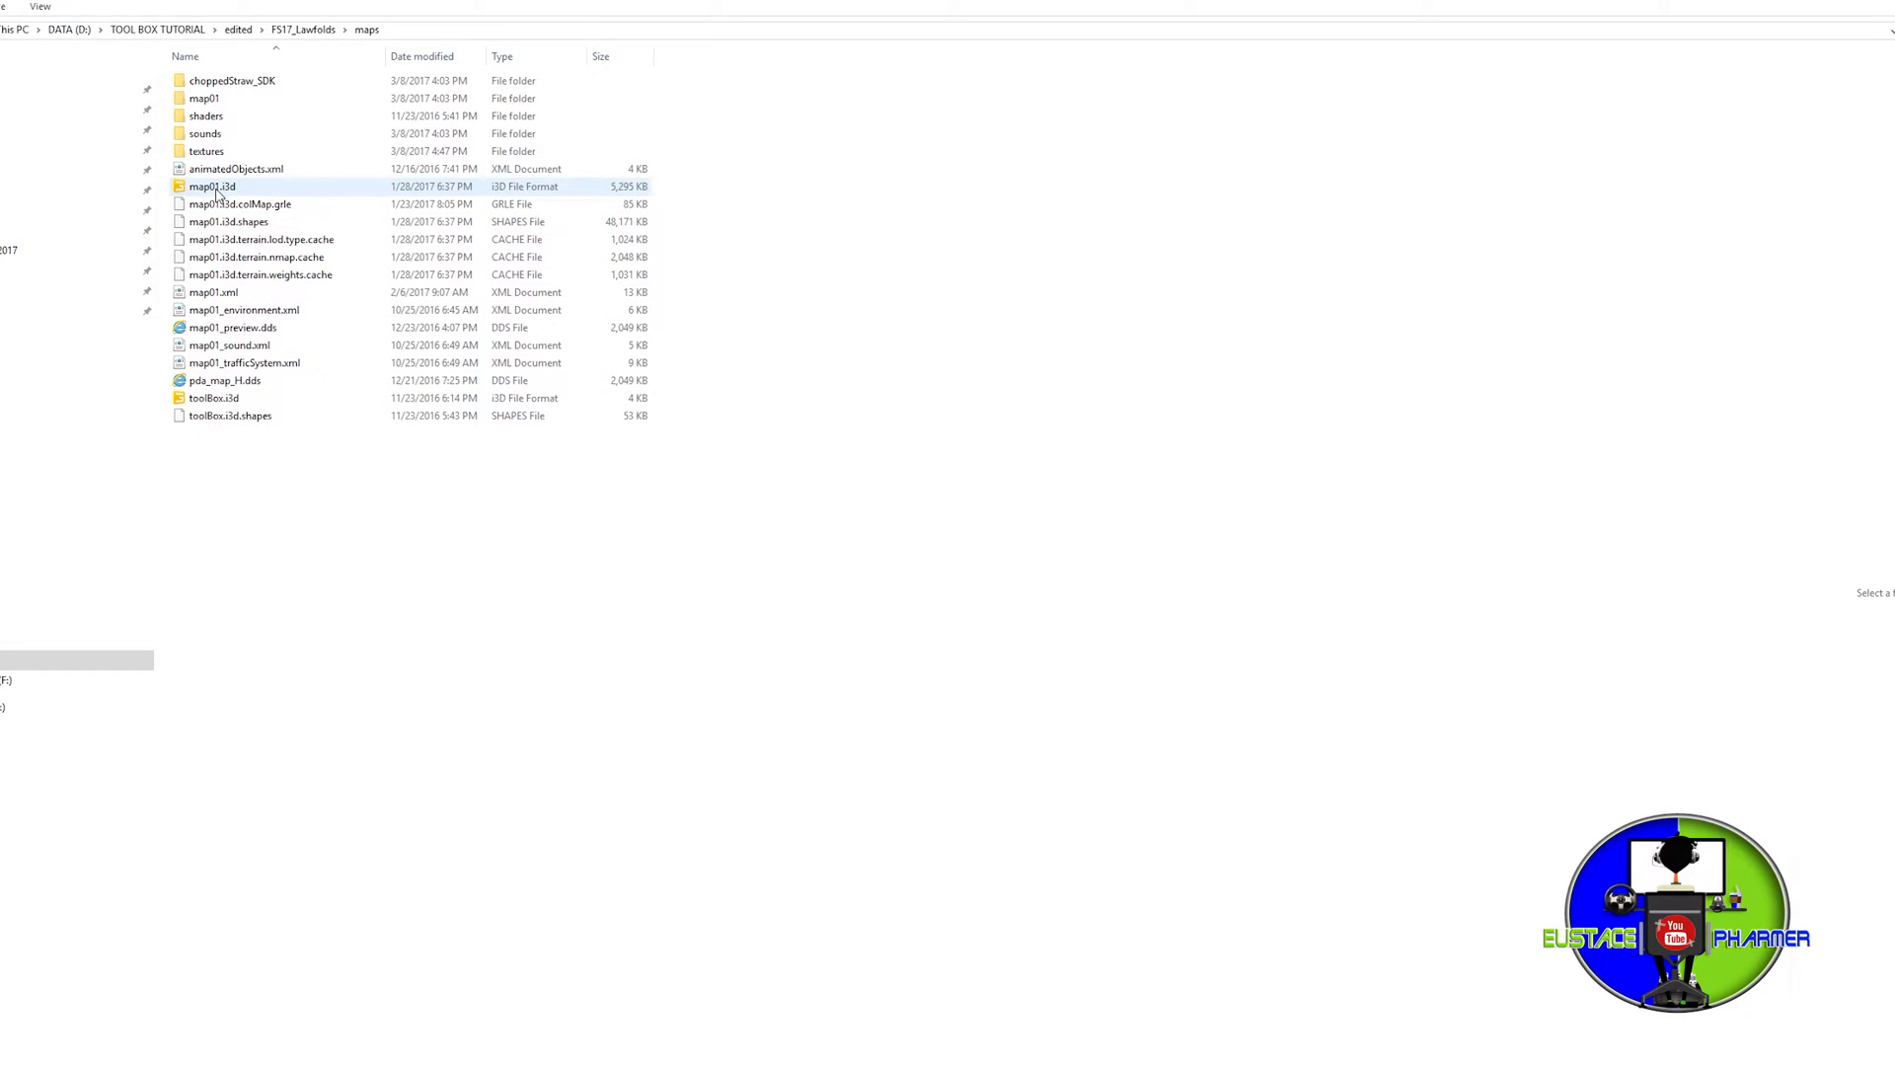
mouse_move(212, 188)
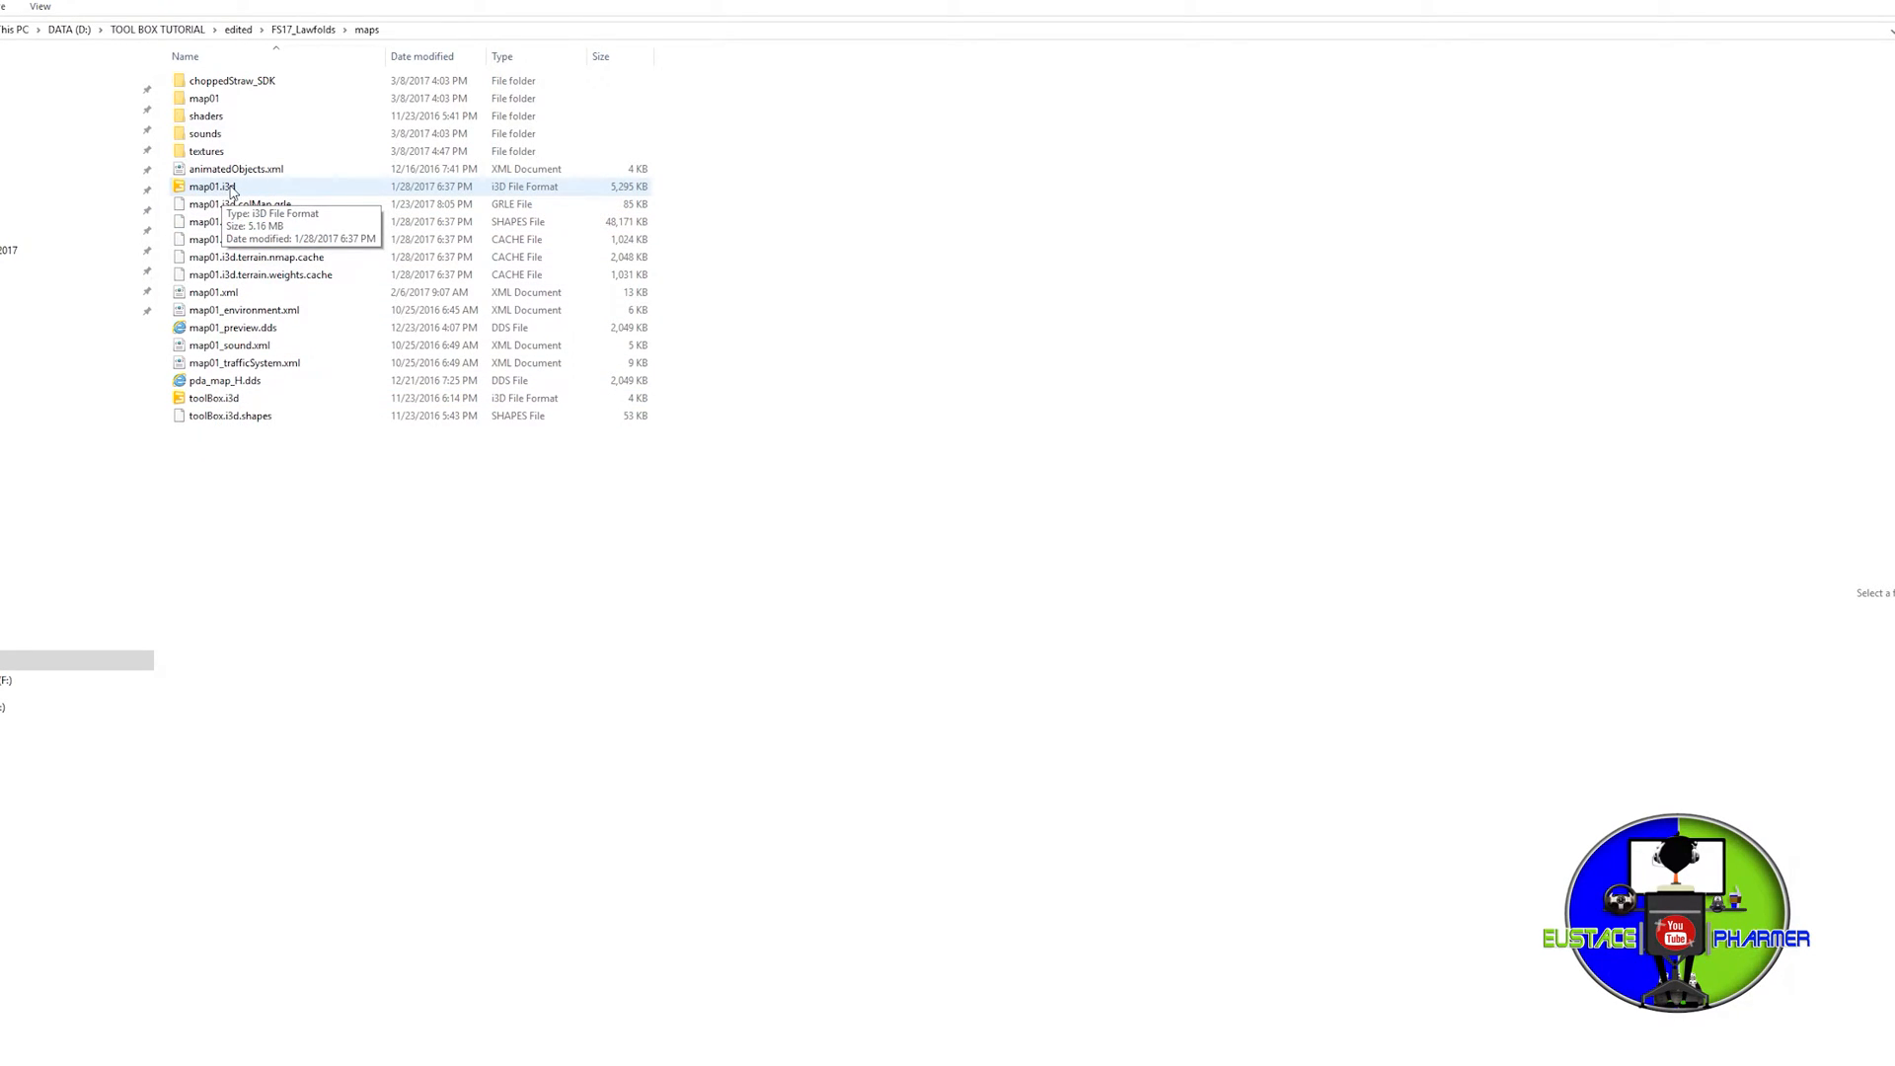
click(231, 191)
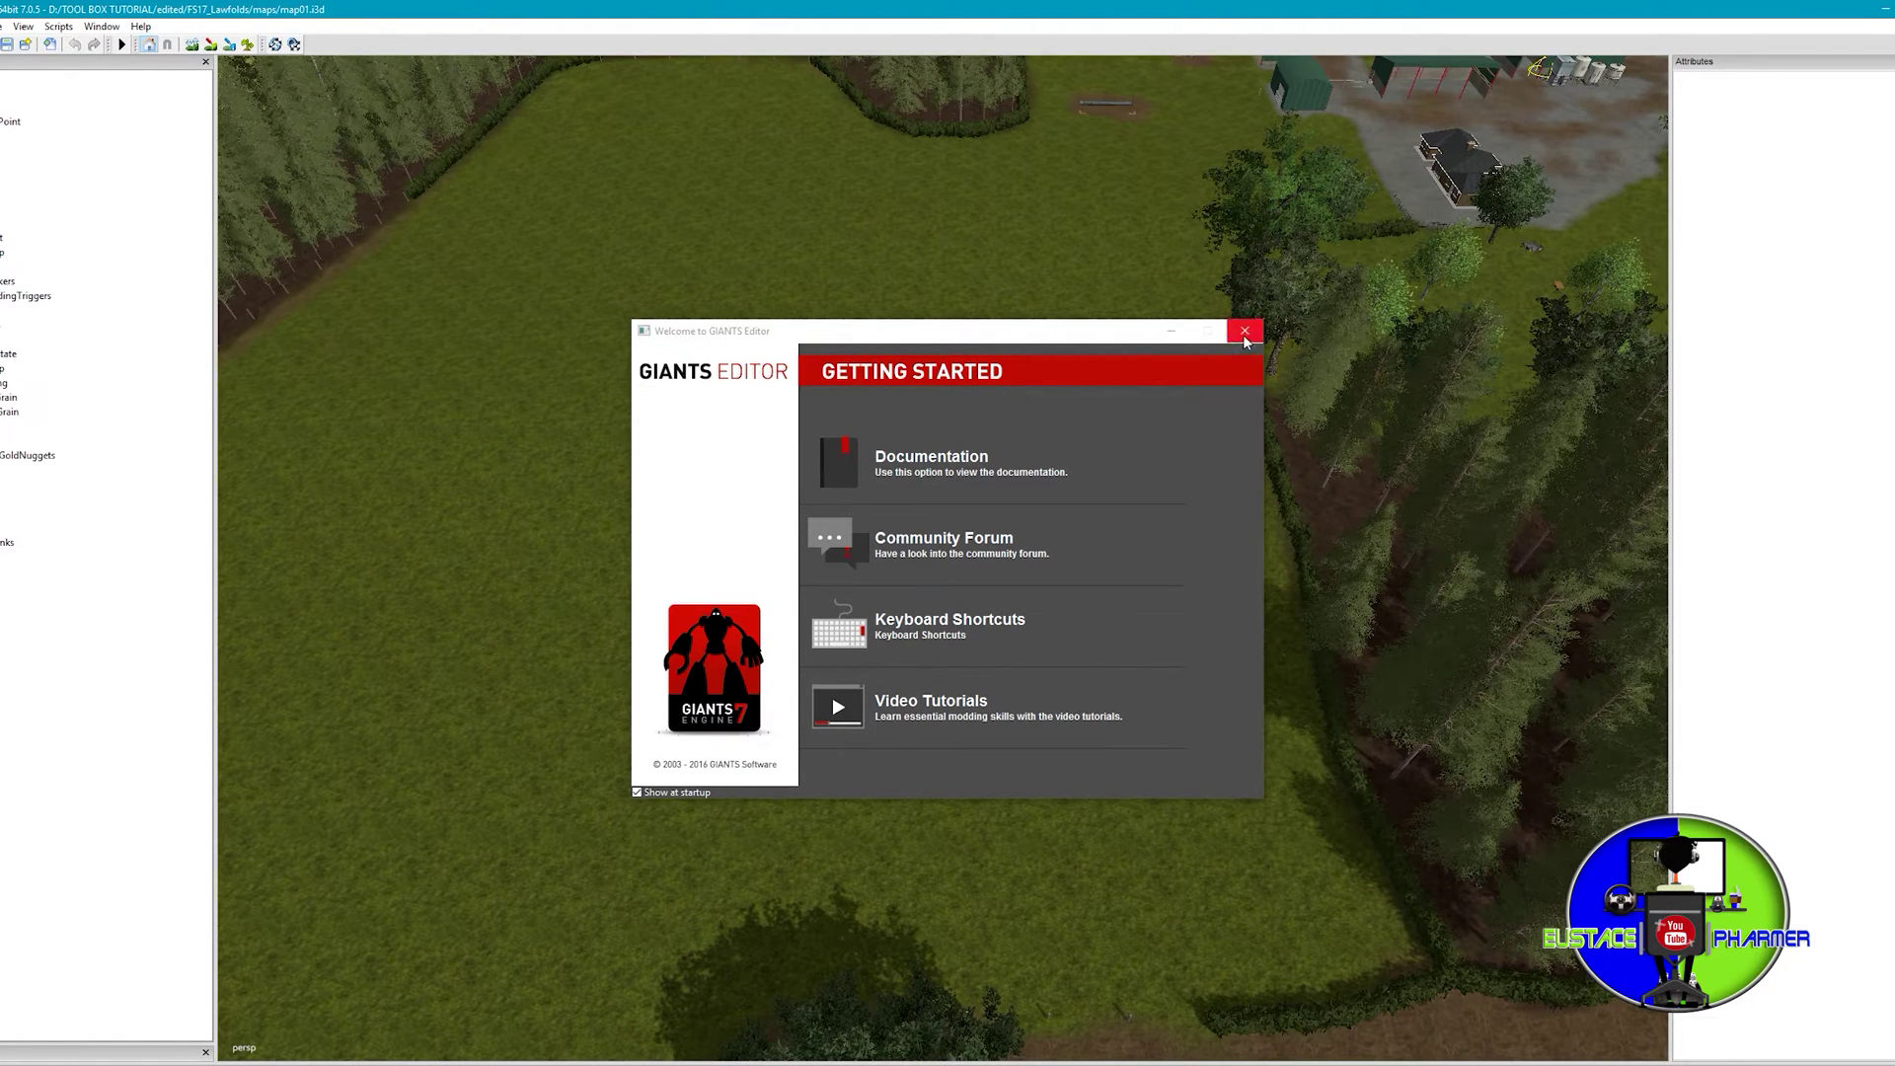
Dismiss the welcome screen and fly the camera down to the farmyard shed with bikes and barrels.
click(1242, 334)
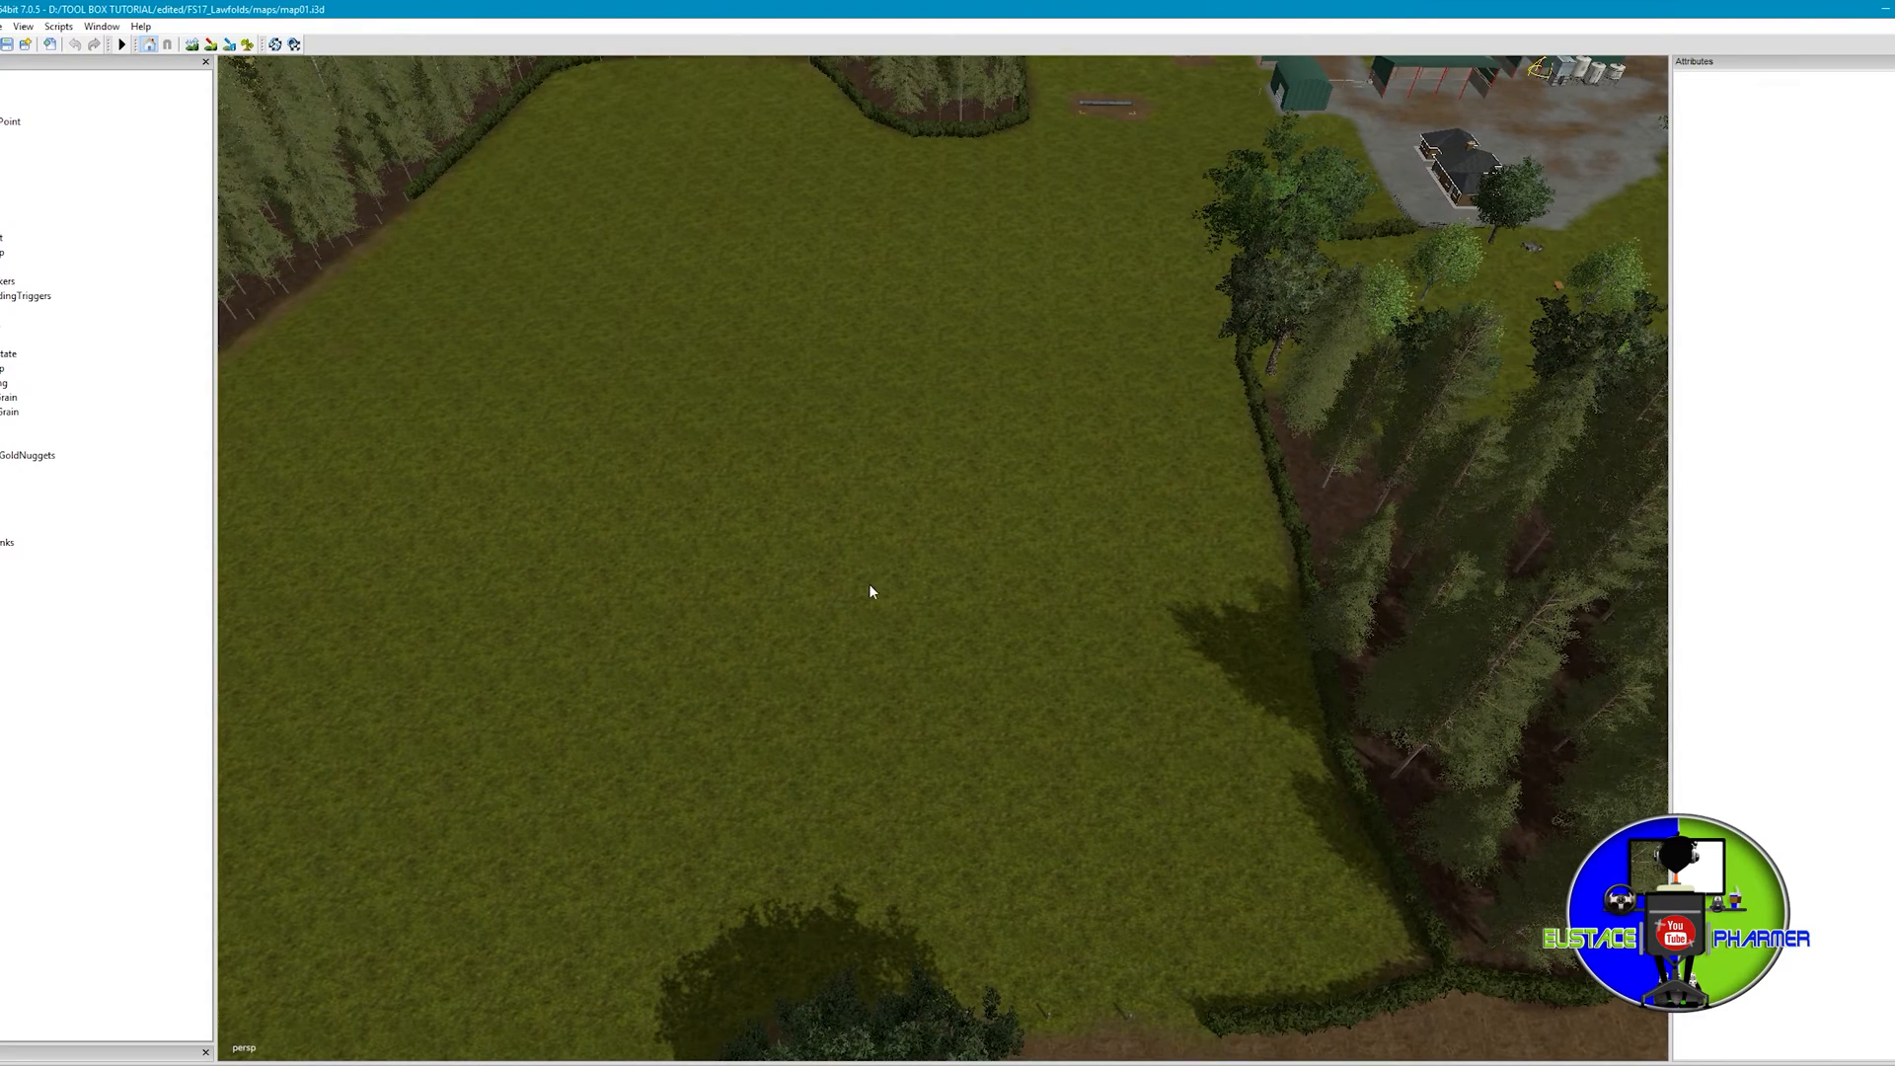
mouse_move(869, 584)
alt+mouse_down()
mouse_move(908, 497)
mouse_move(1056, 515)
mouse_move(1000, 517)
alt+mouse_up()
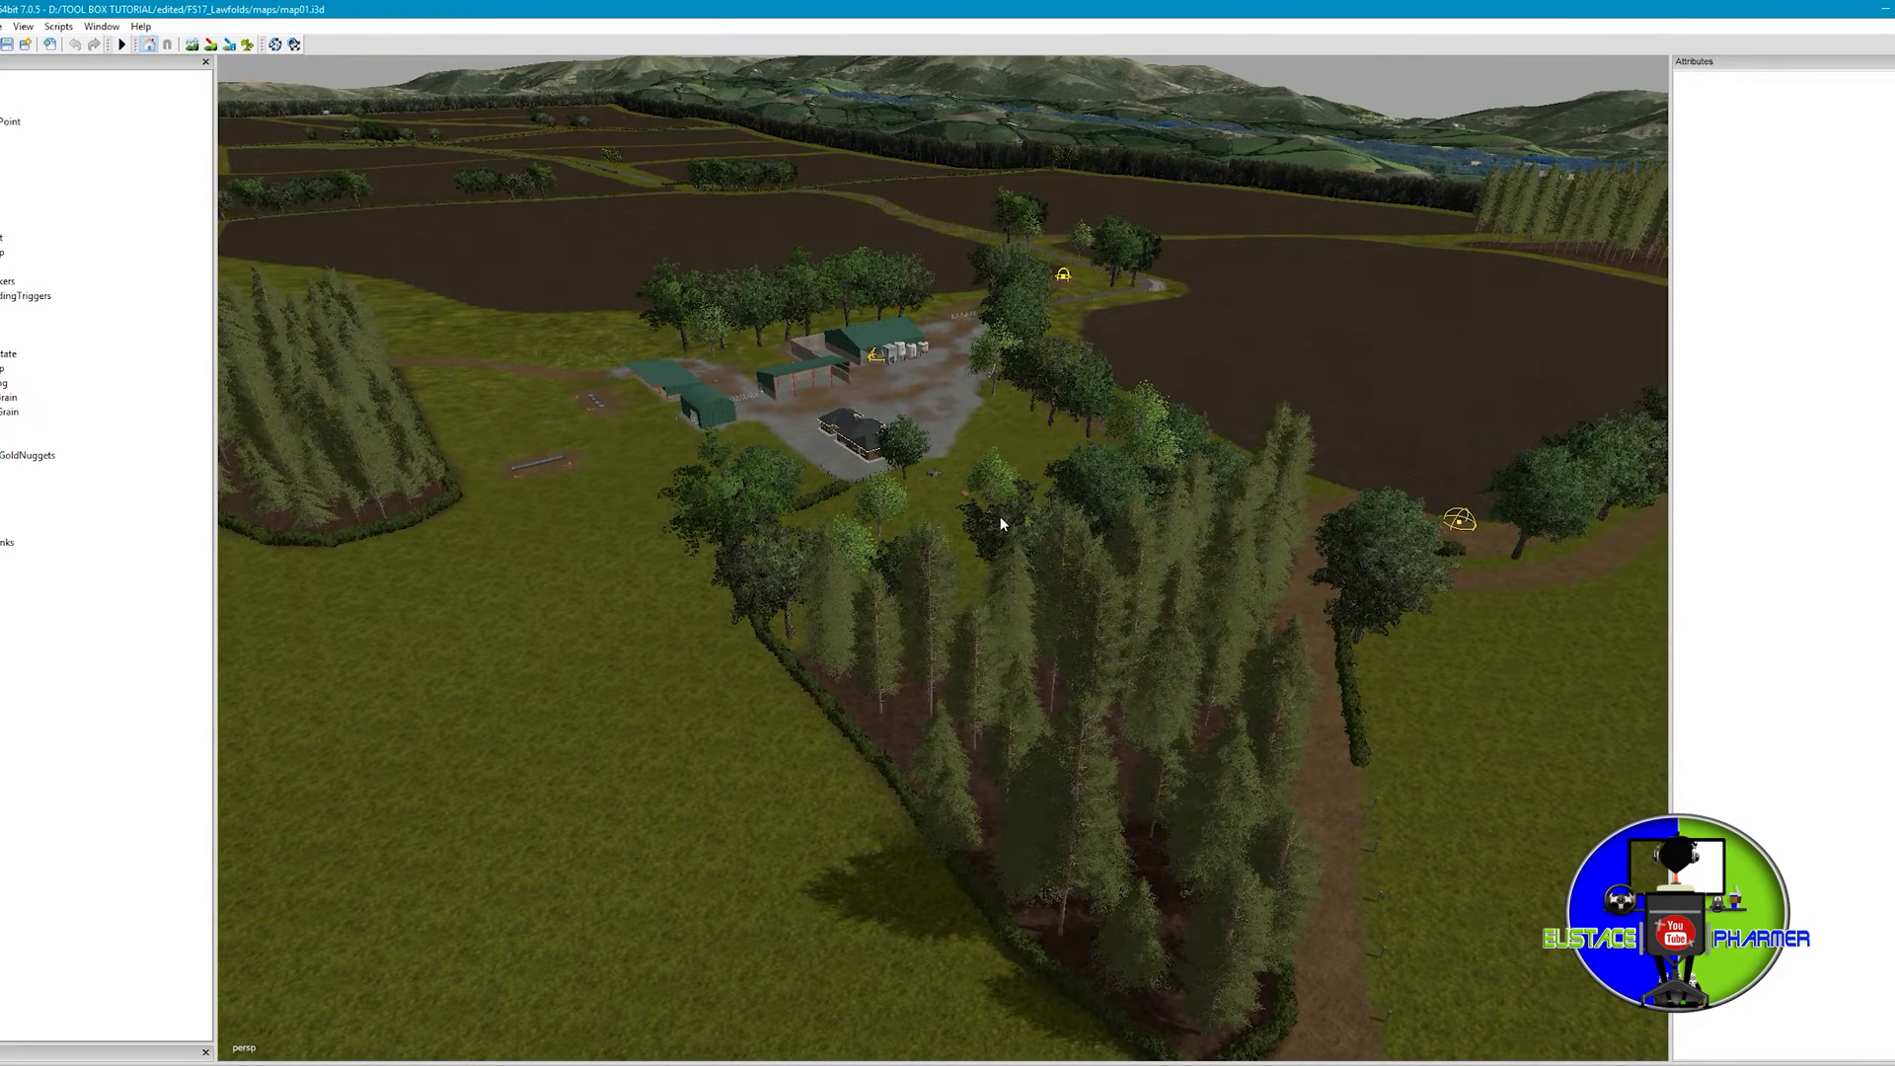
alt+drag(999, 517, 1003, 519)
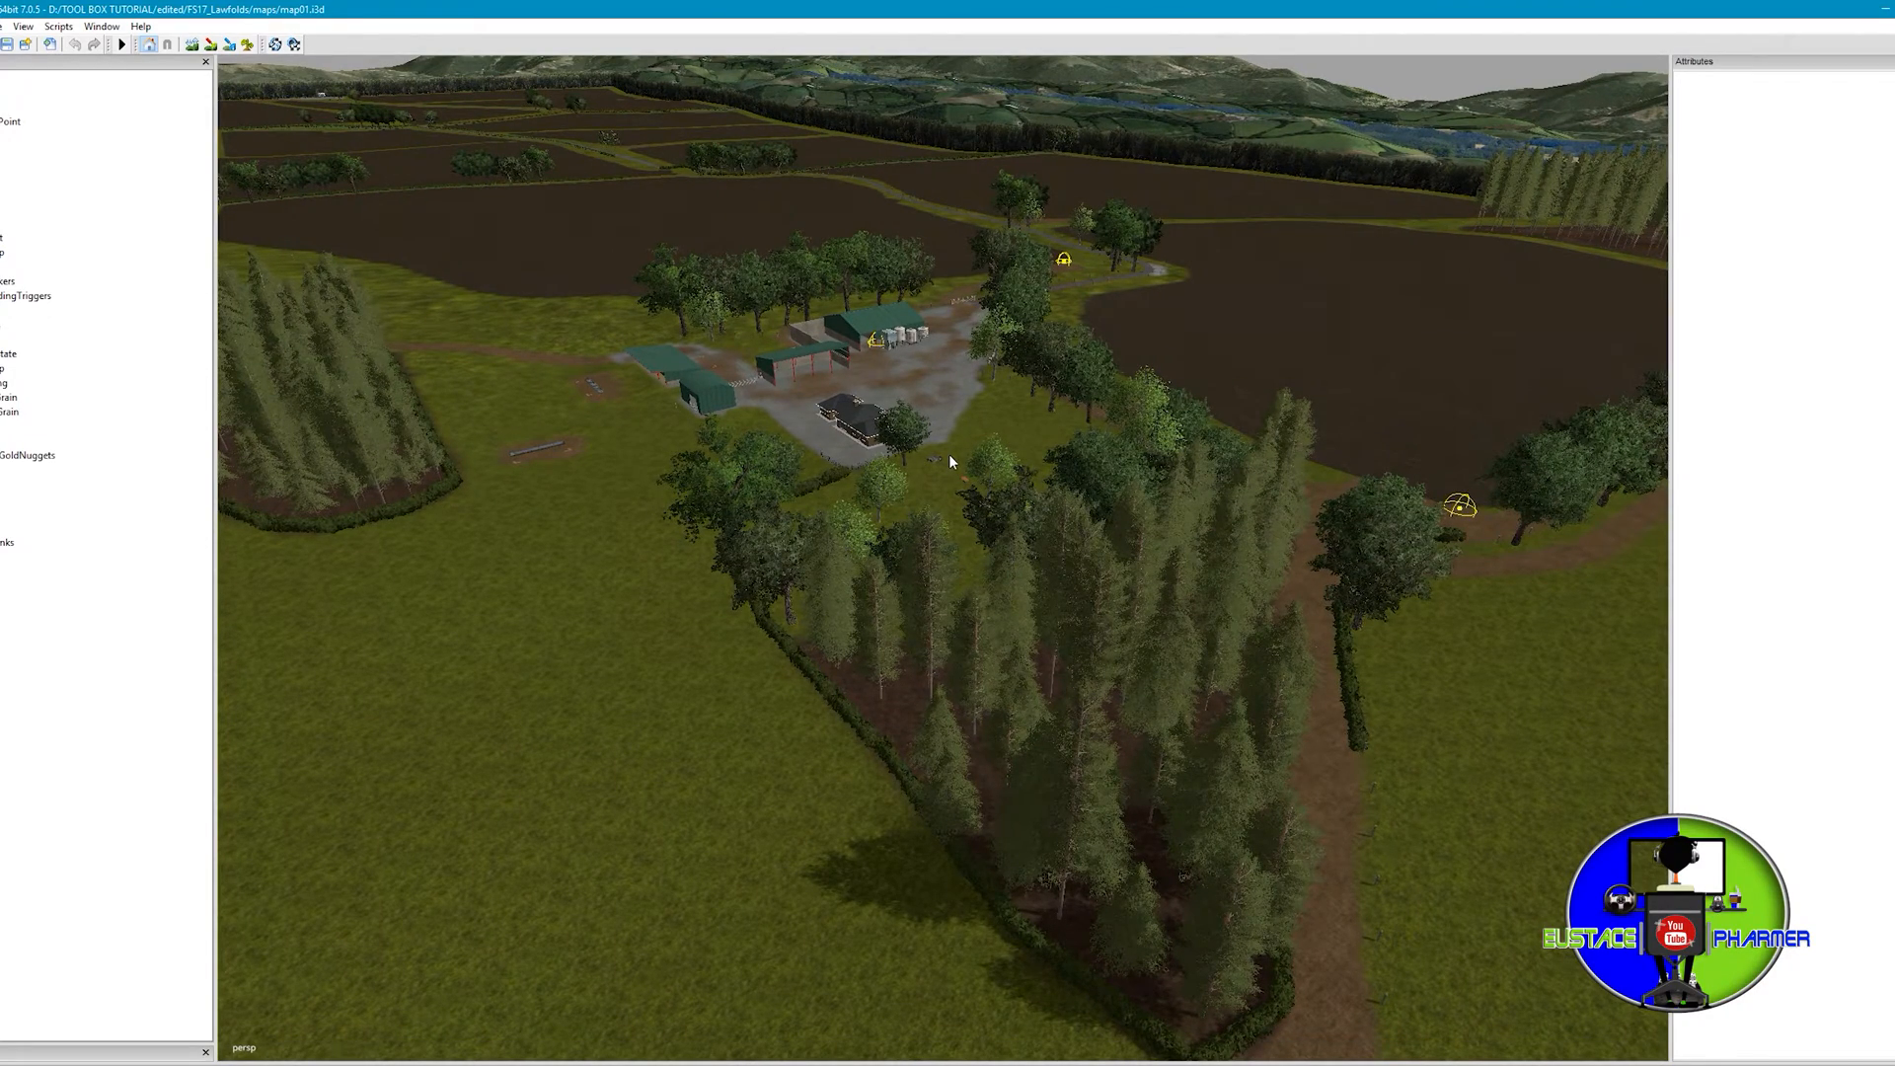
mouse_move(949, 454)
alt+mouse_down()
mouse_move(1324, 476)
mouse_move(940, 419)
mouse_move(1088, 398)
mouse_move(871, 339)
mouse_move(1228, 378)
mouse_move(1192, 354)
mouse_move(1000, 374)
mouse_move(721, 347)
mouse_move(577, 362)
alt+mouse_up()
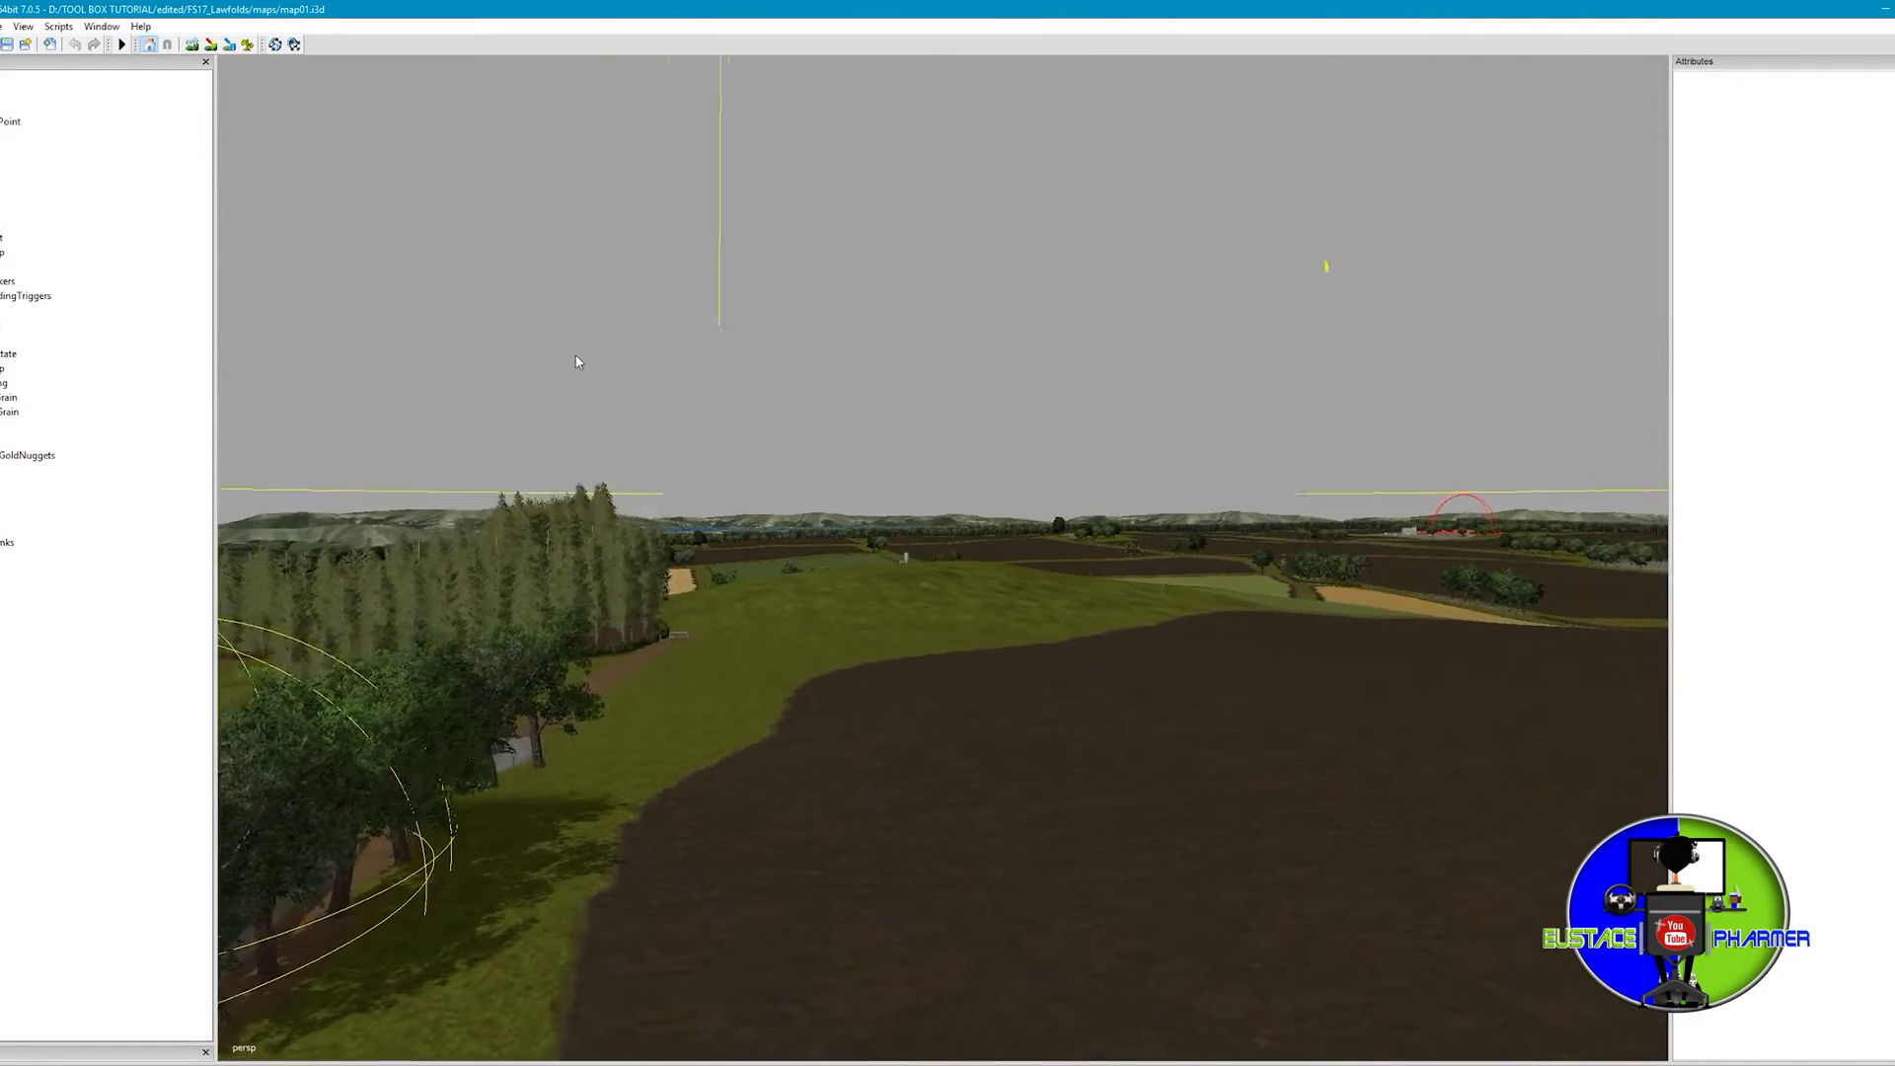
key(w)
key(w)
key(w)
key(w)
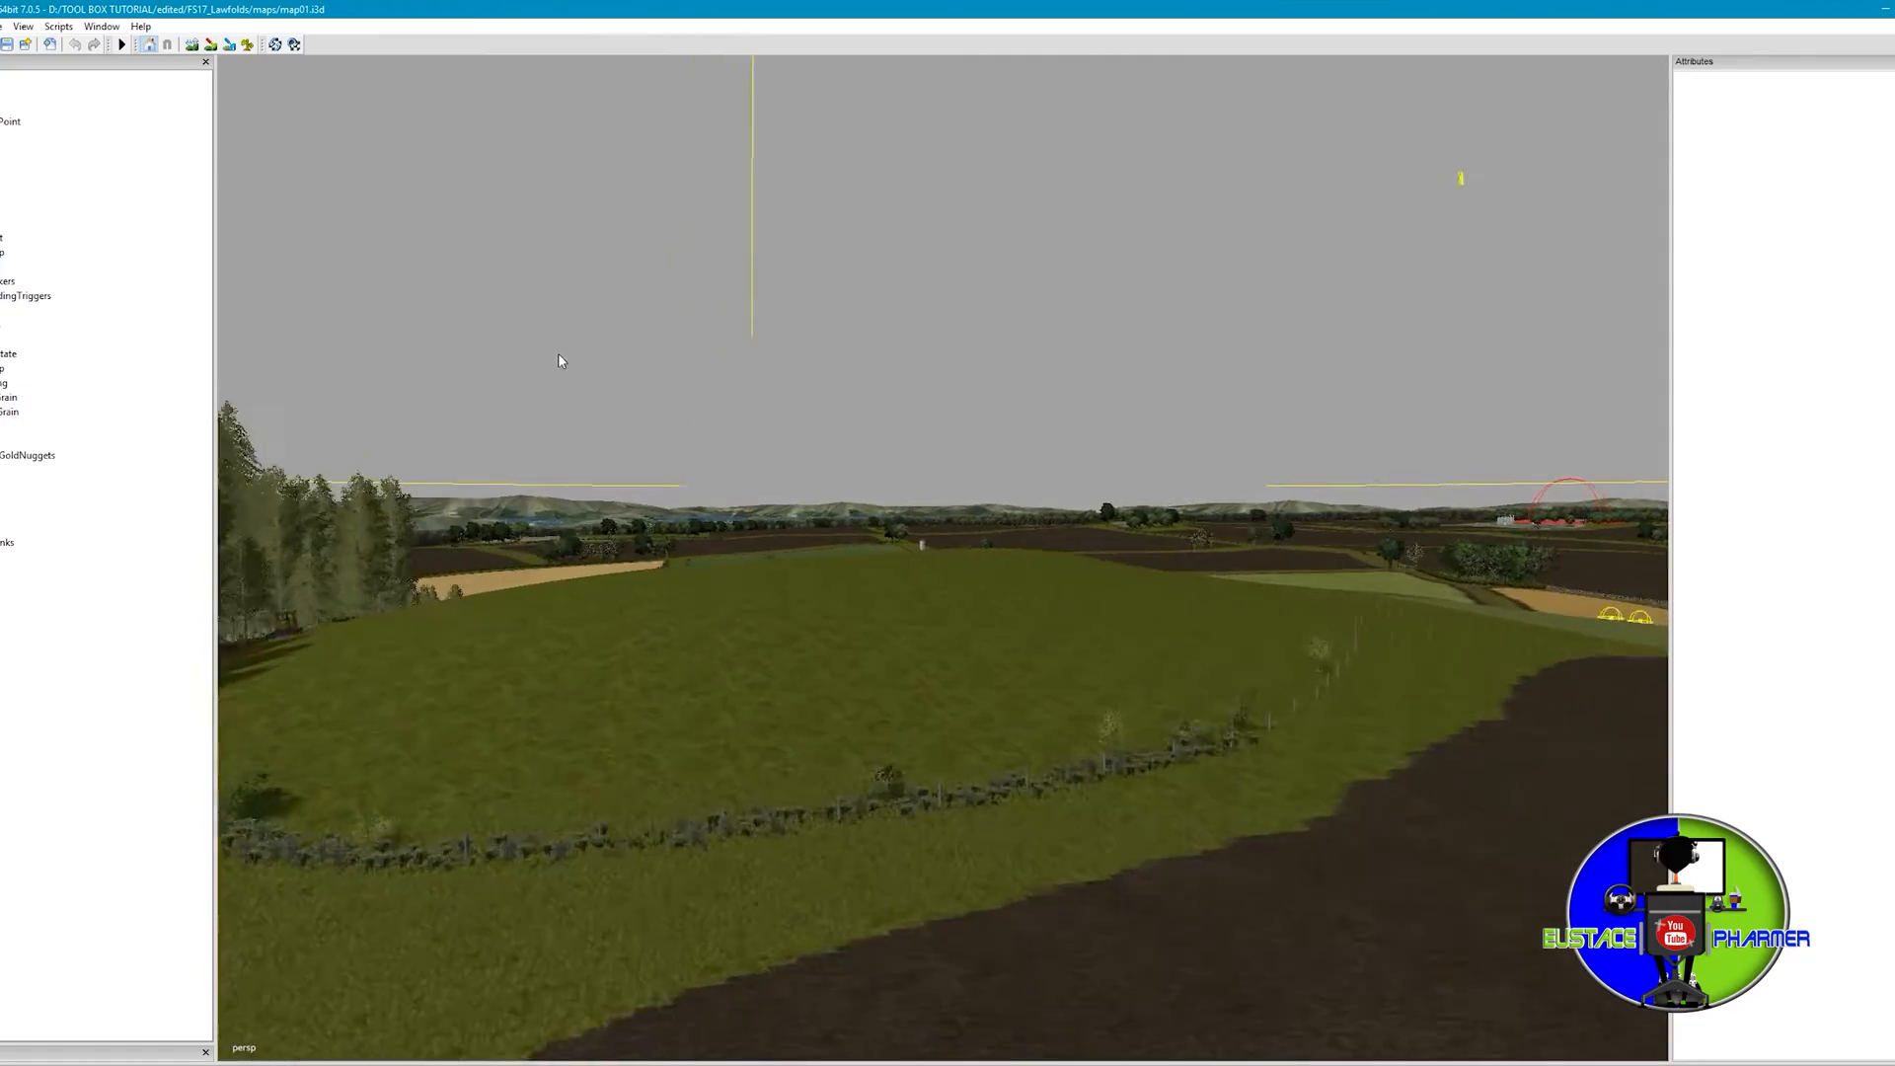
mouse_move(558, 352)
alt+mouse_down()
mouse_move(526, 313)
mouse_move(603, 378)
mouse_move(510, 357)
mouse_move(681, 368)
mouse_move(666, 388)
mouse_move(347, 393)
mouse_move(538, 401)
mouse_move(521, 396)
alt+mouse_up()
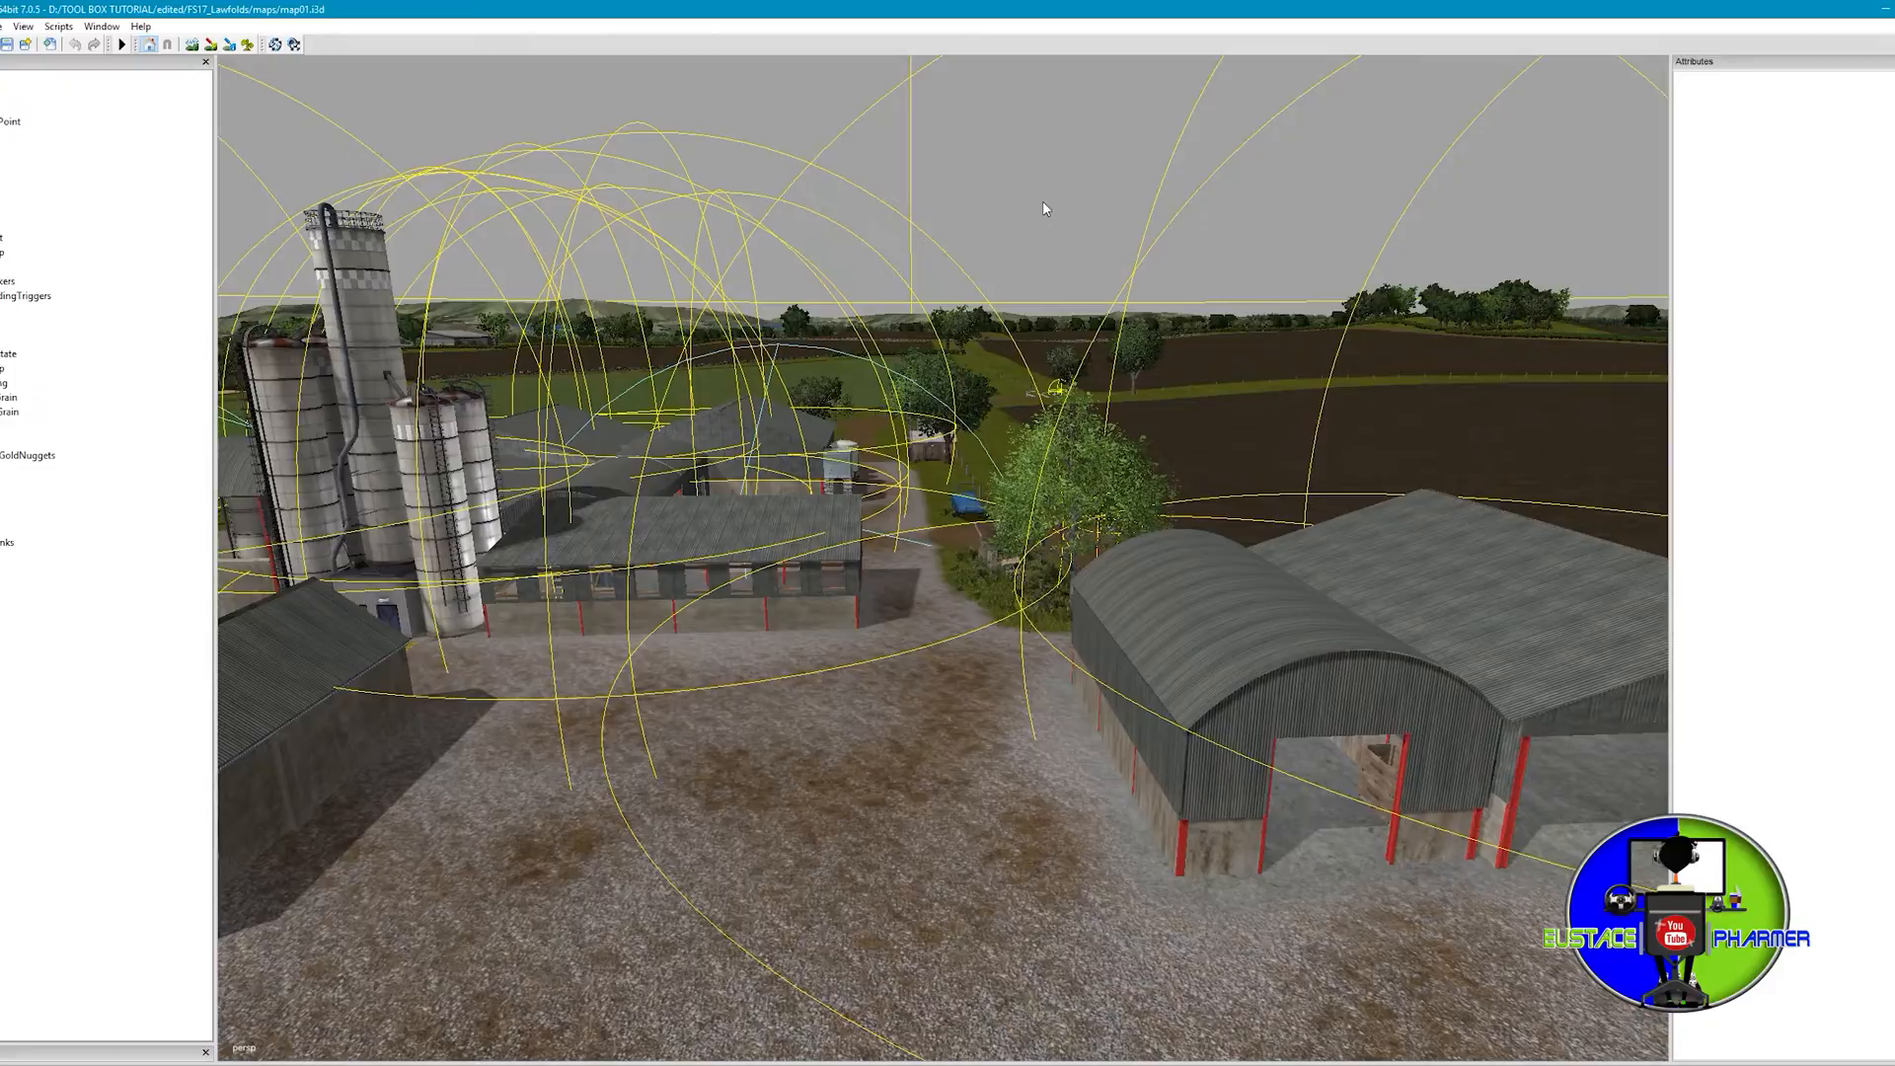
mouse_move(1042, 199)
alt+mouse_down()
mouse_move(986, 264)
mouse_move(810, 294)
mouse_move(800, 212)
mouse_move(775, 221)
mouse_move(893, 239)
mouse_move(1327, 208)
mouse_move(1241, 203)
mouse_move(1142, 242)
mouse_move(1242, 215)
mouse_move(1113, 213)
mouse_move(1202, 202)
alt+mouse_up()
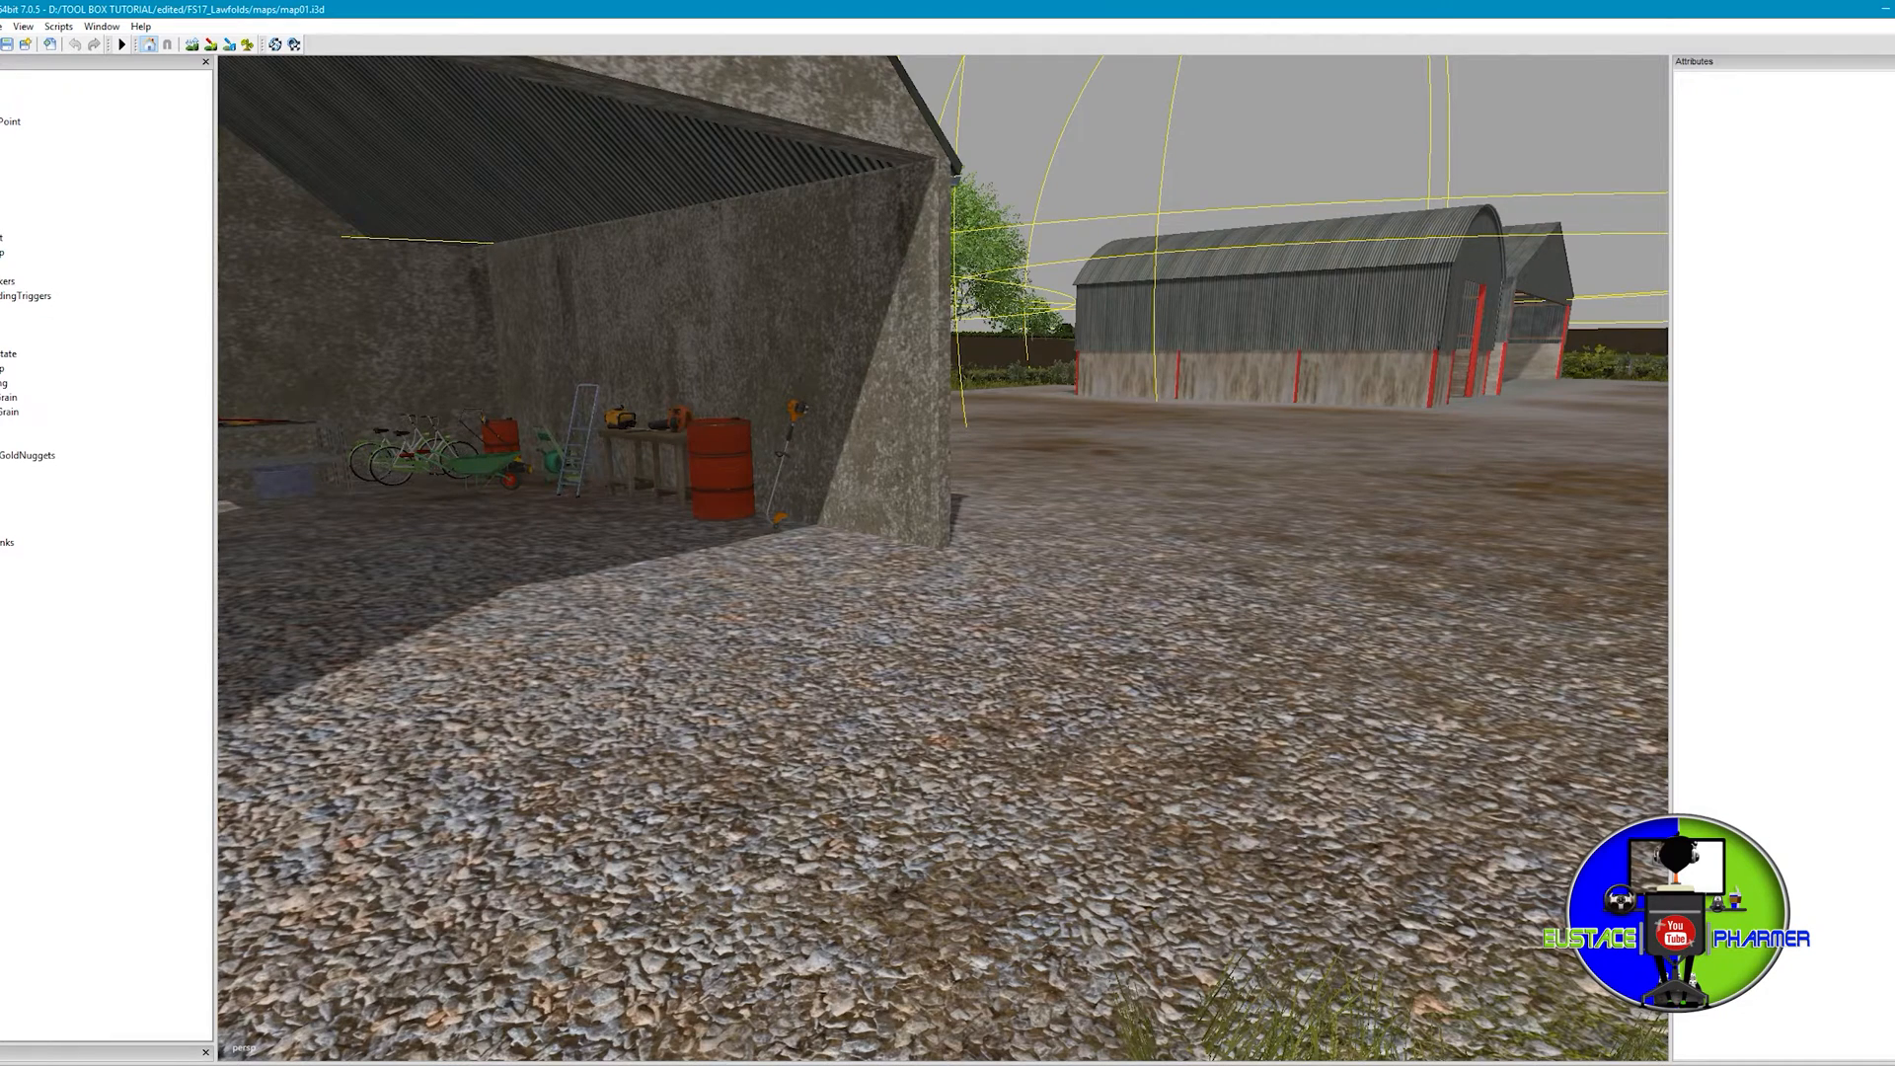
Import toolBox.i3d from TOOL BOX TUTORIAL > edited > FS17_Lawfolds > maps into the scene.
click(5, 26)
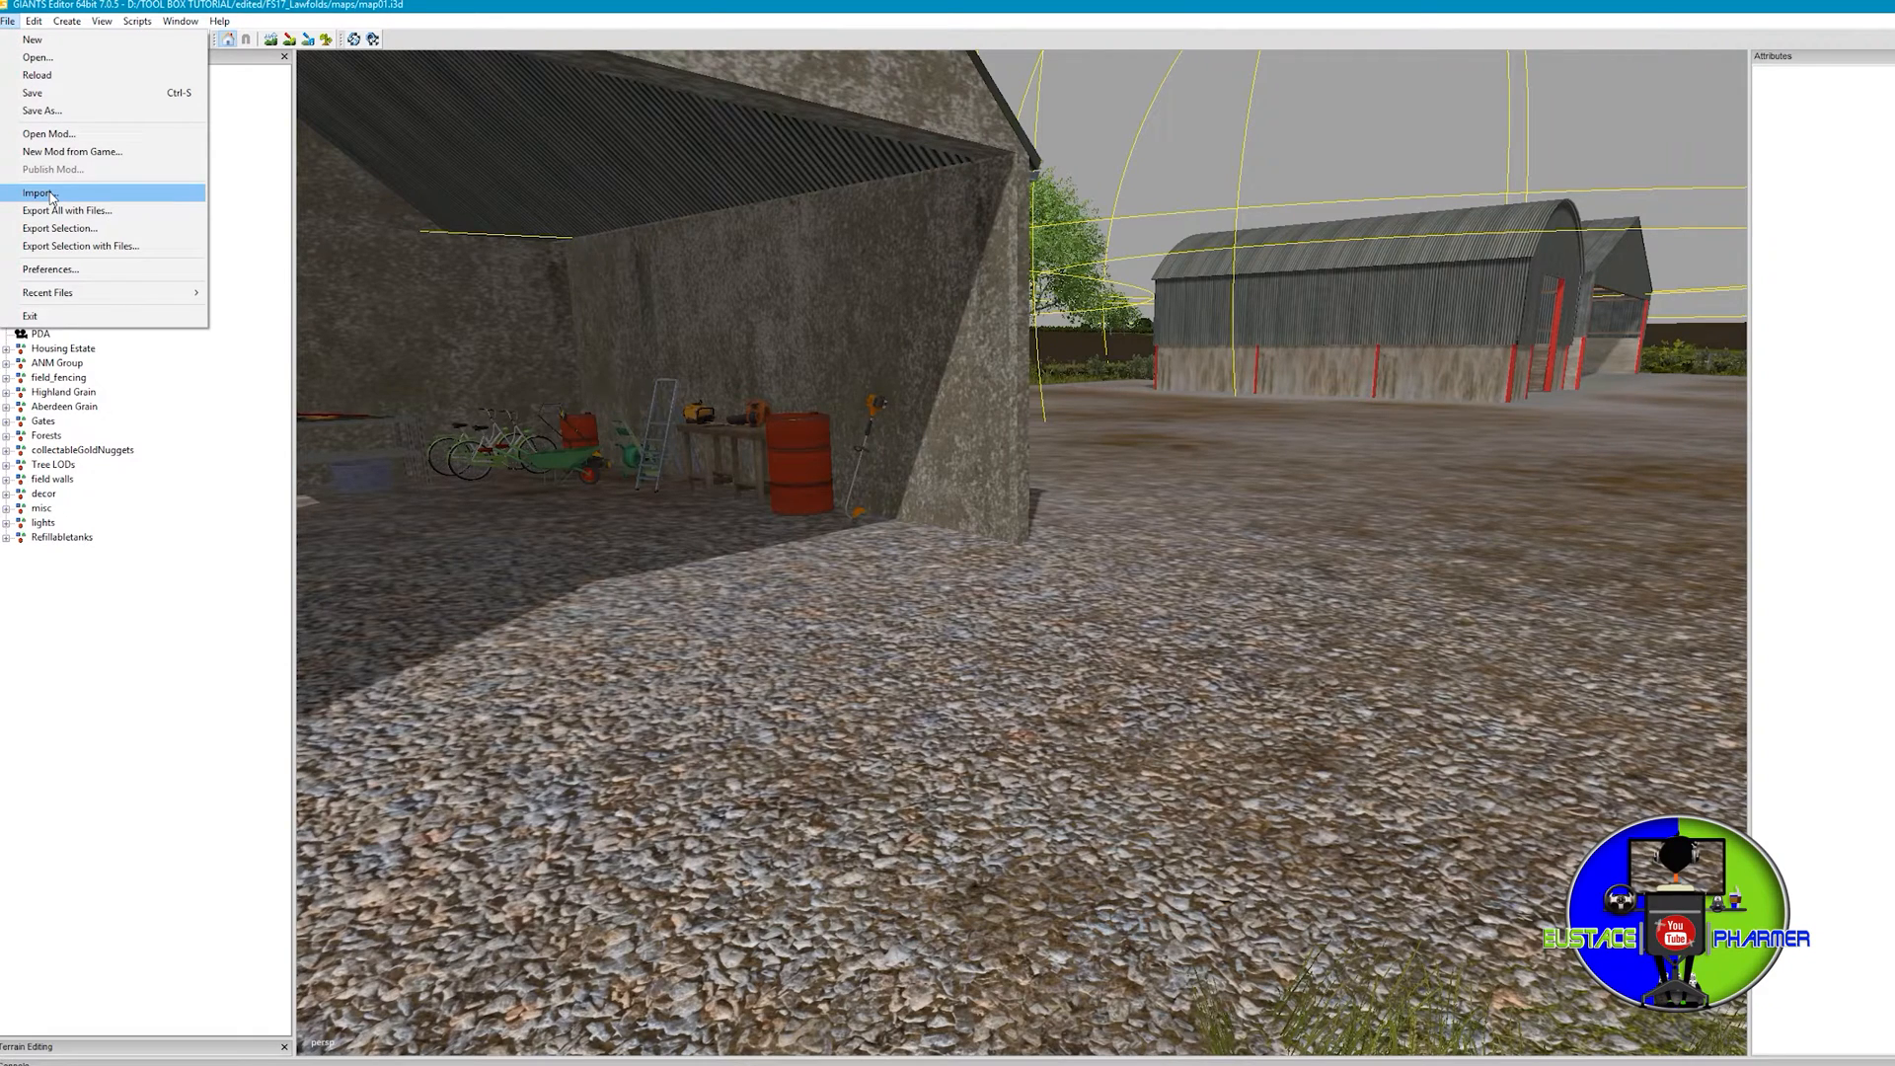
click(51, 192)
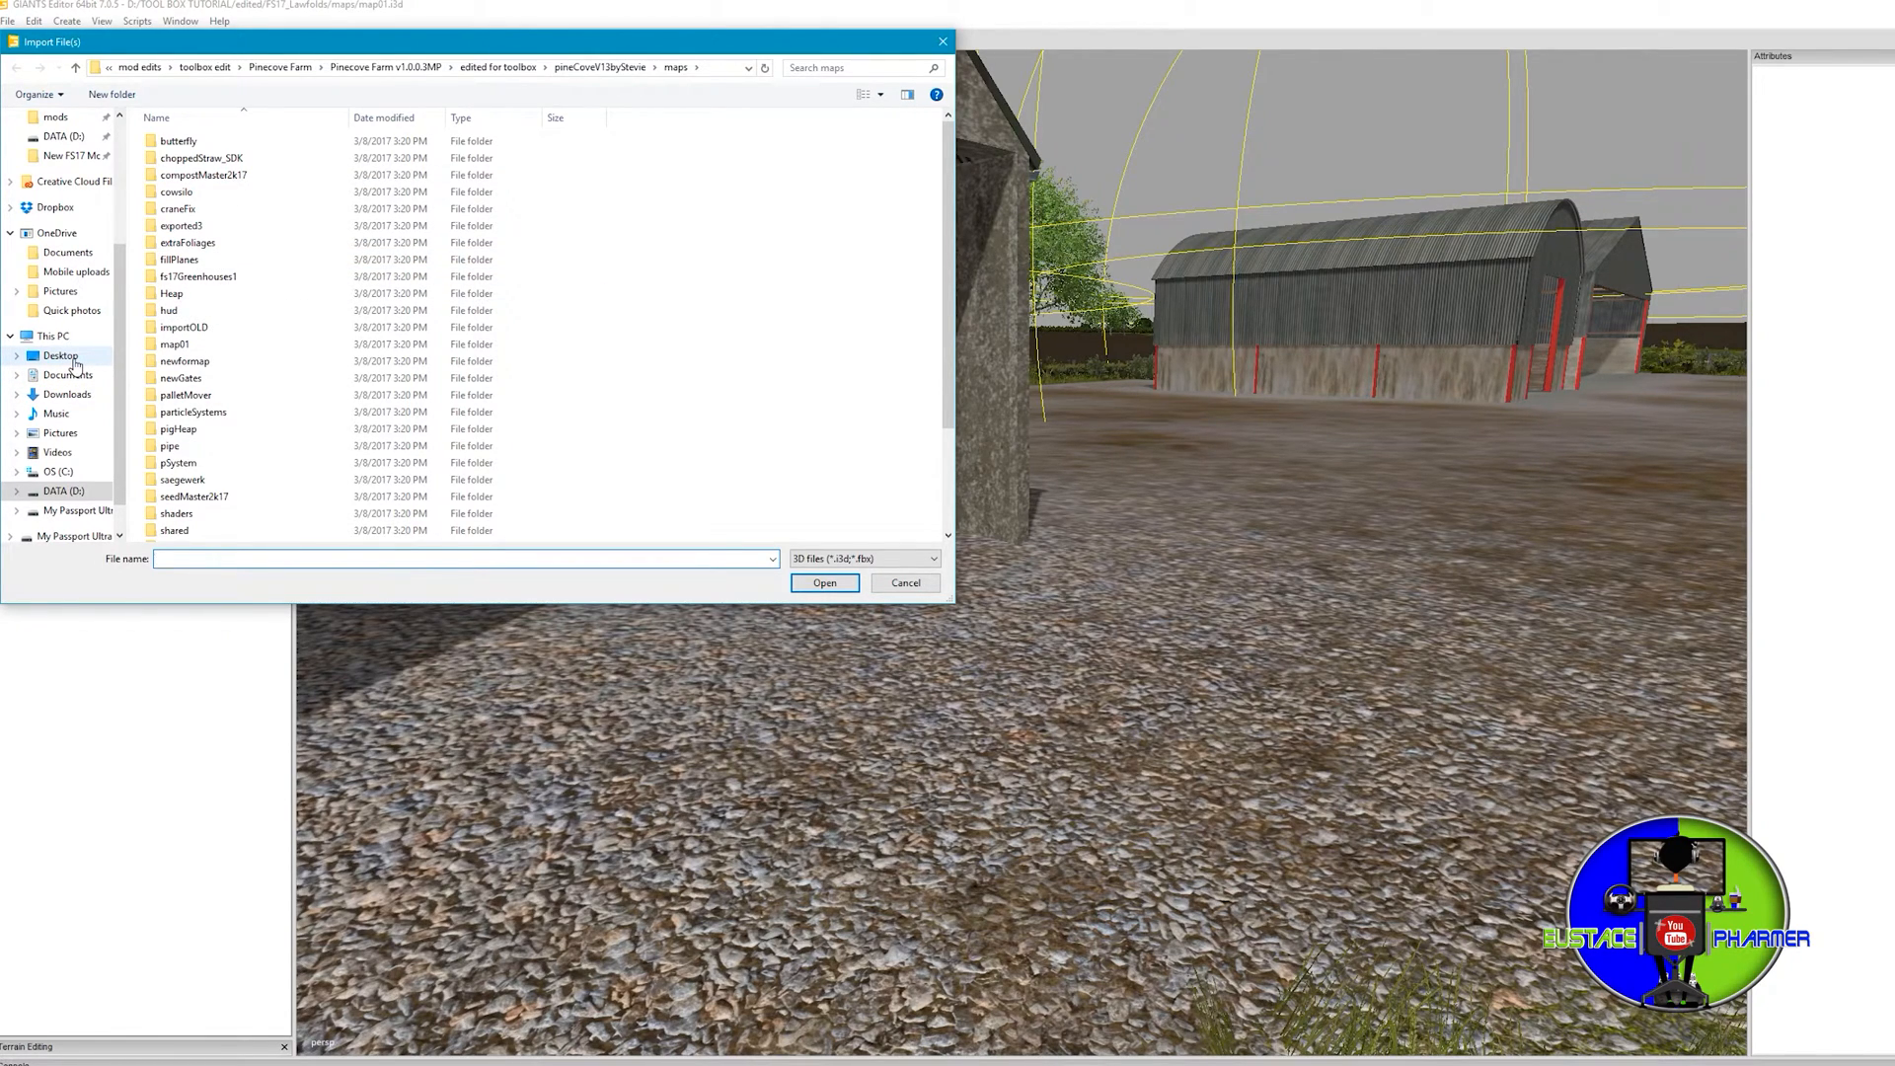
click(60, 355)
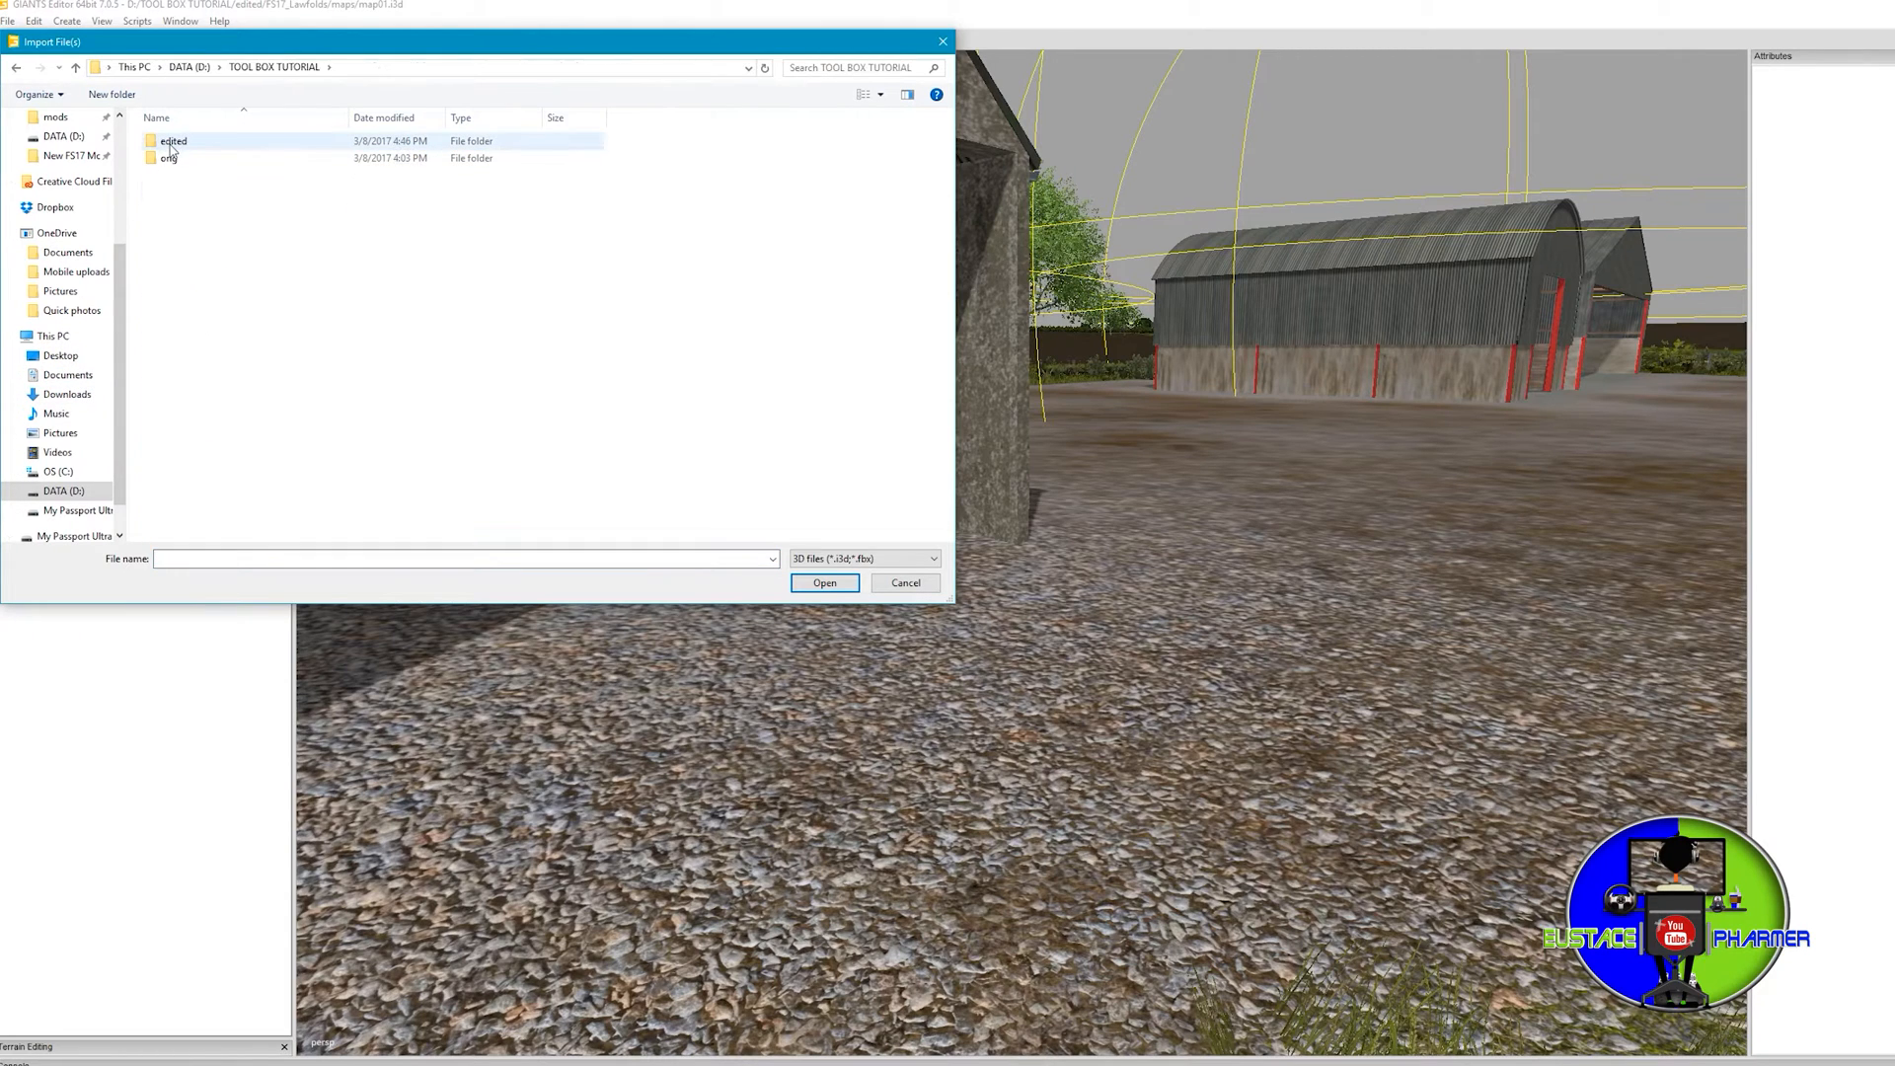
mouse_move(174, 140)
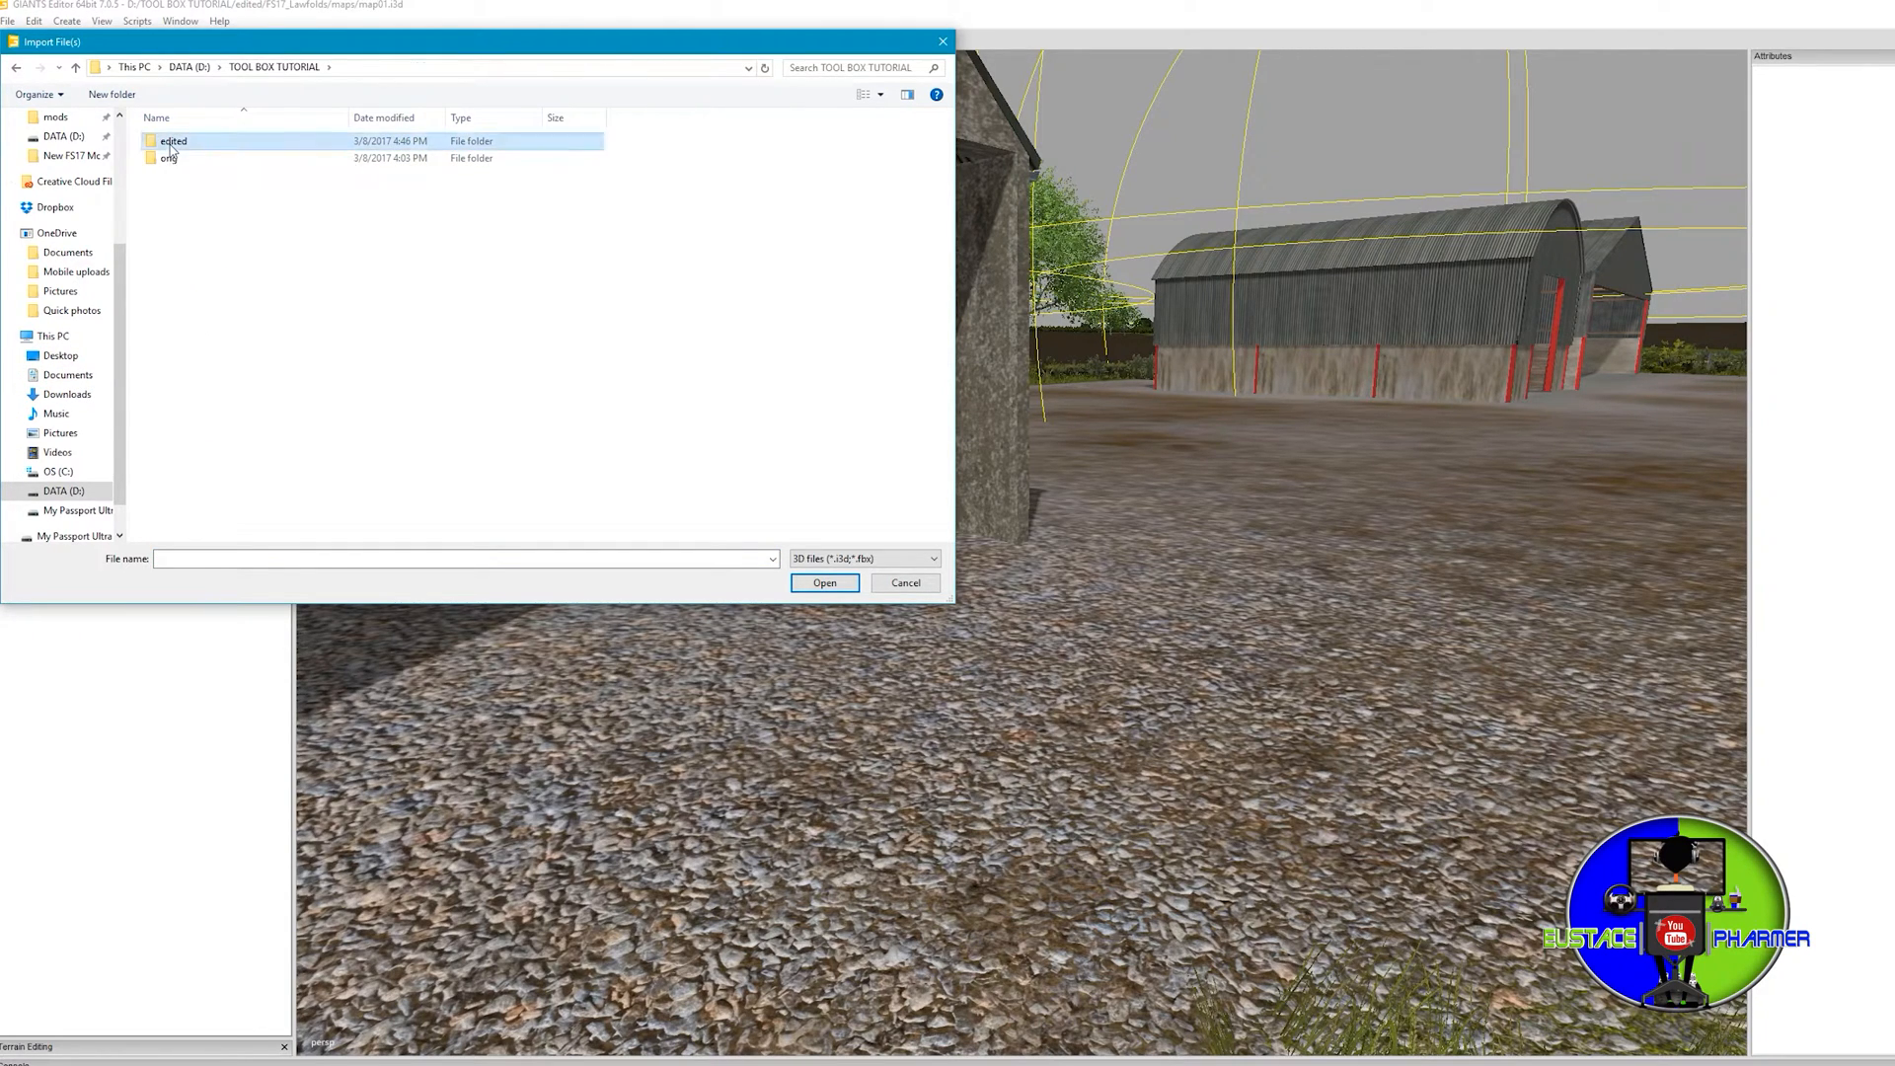
double_click(172, 142)
double_click(193, 144)
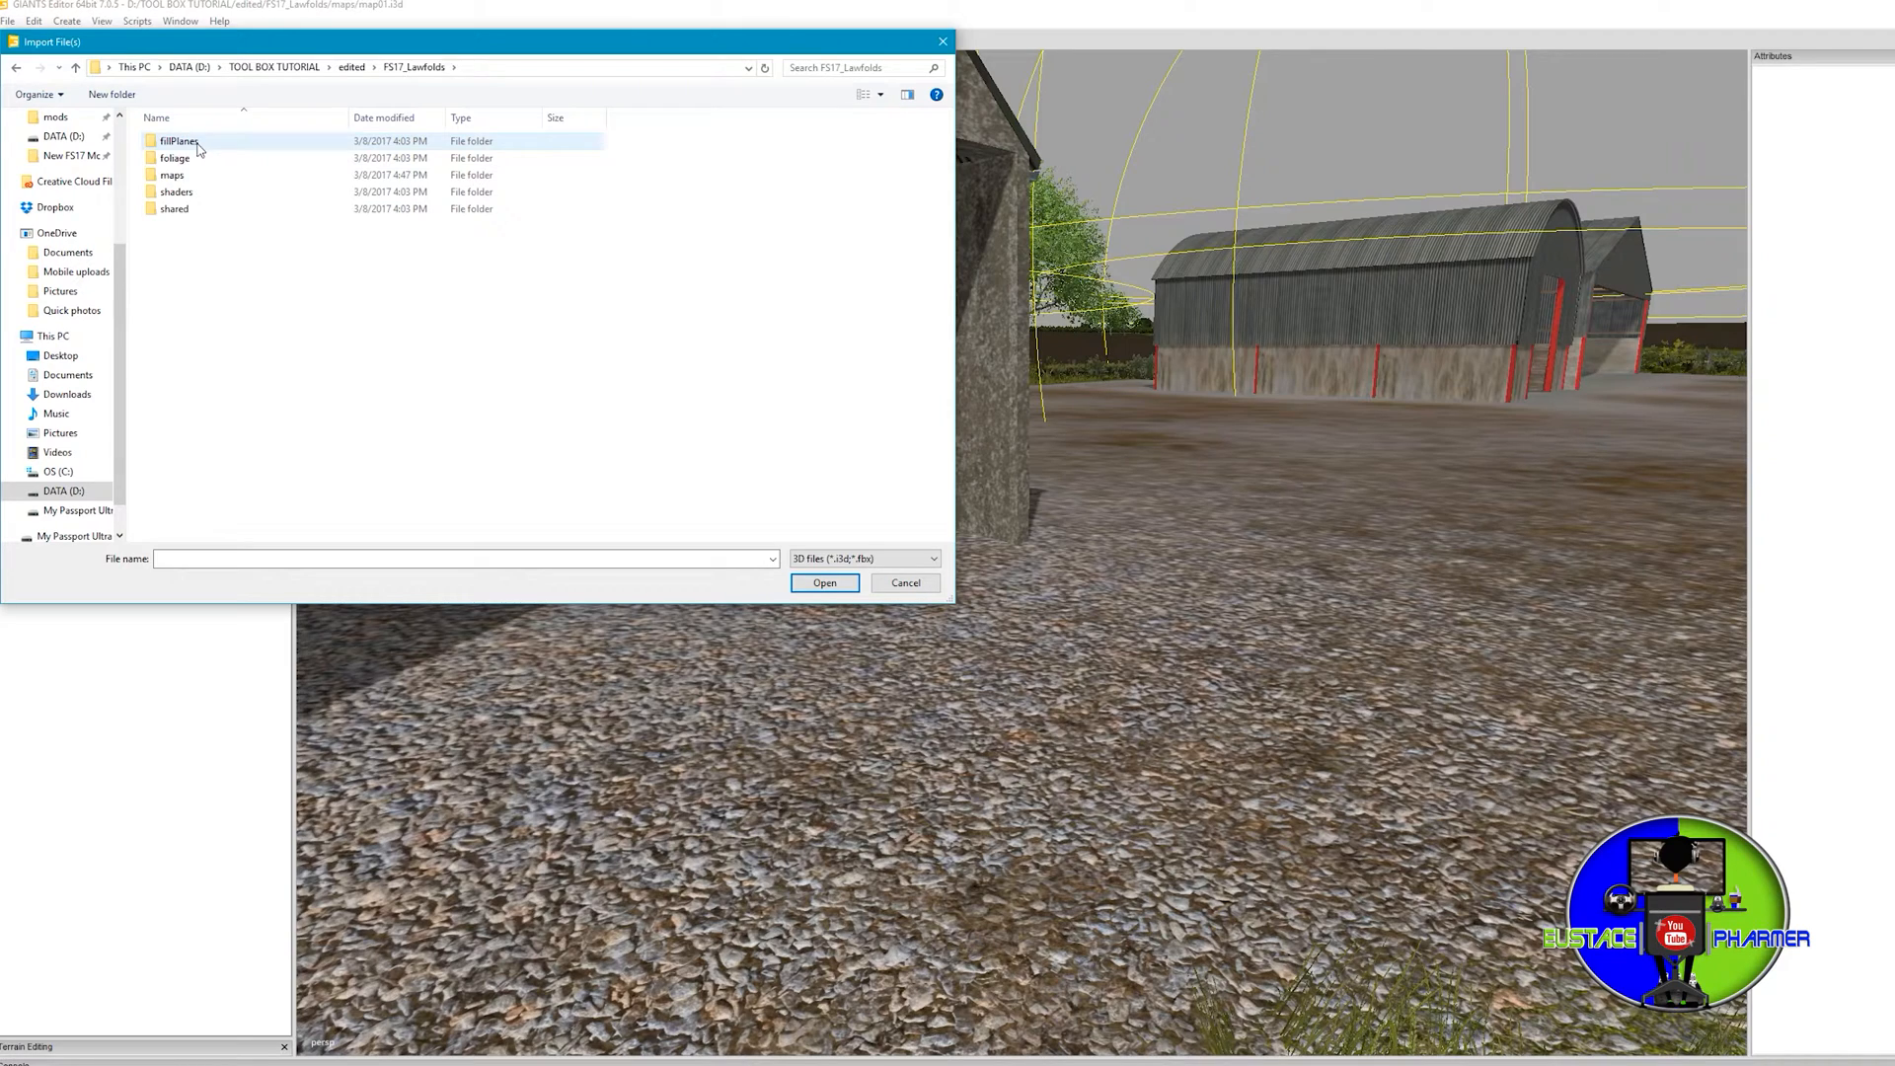
double_click(174, 174)
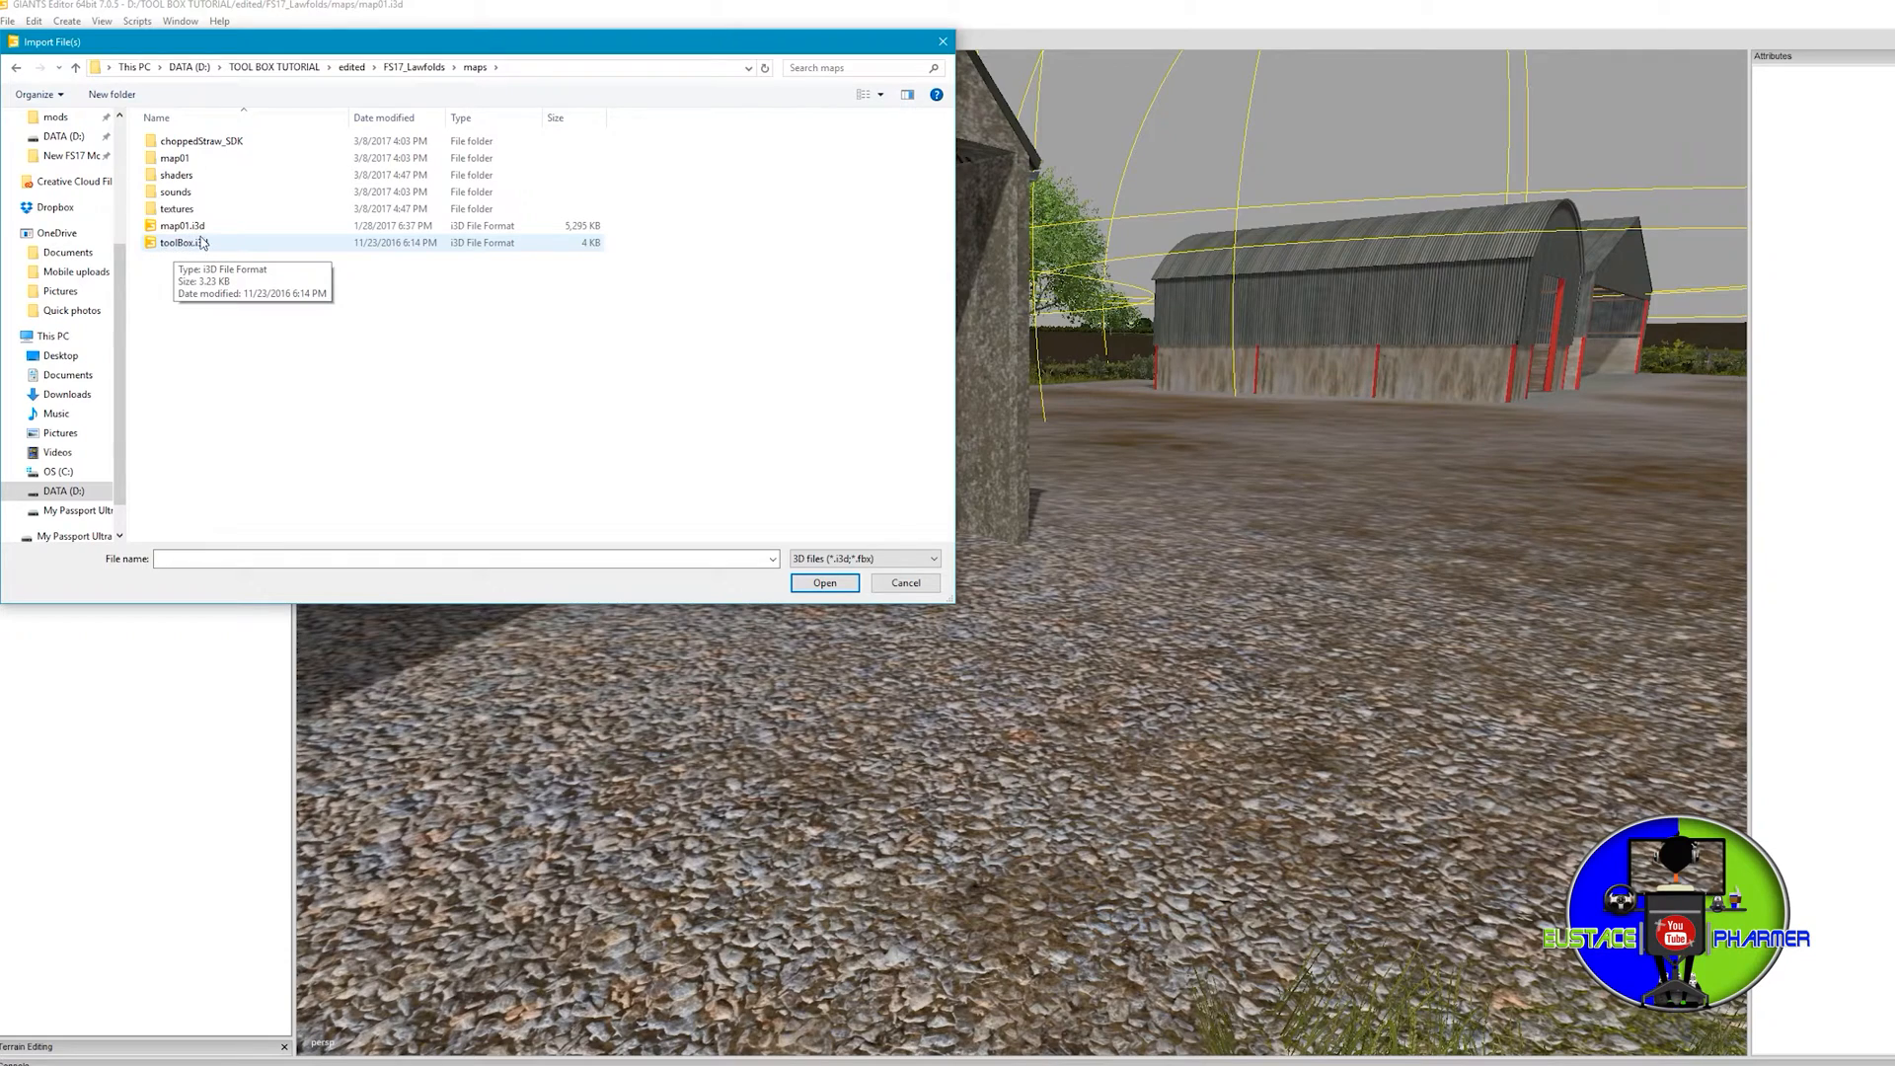
click(174, 244)
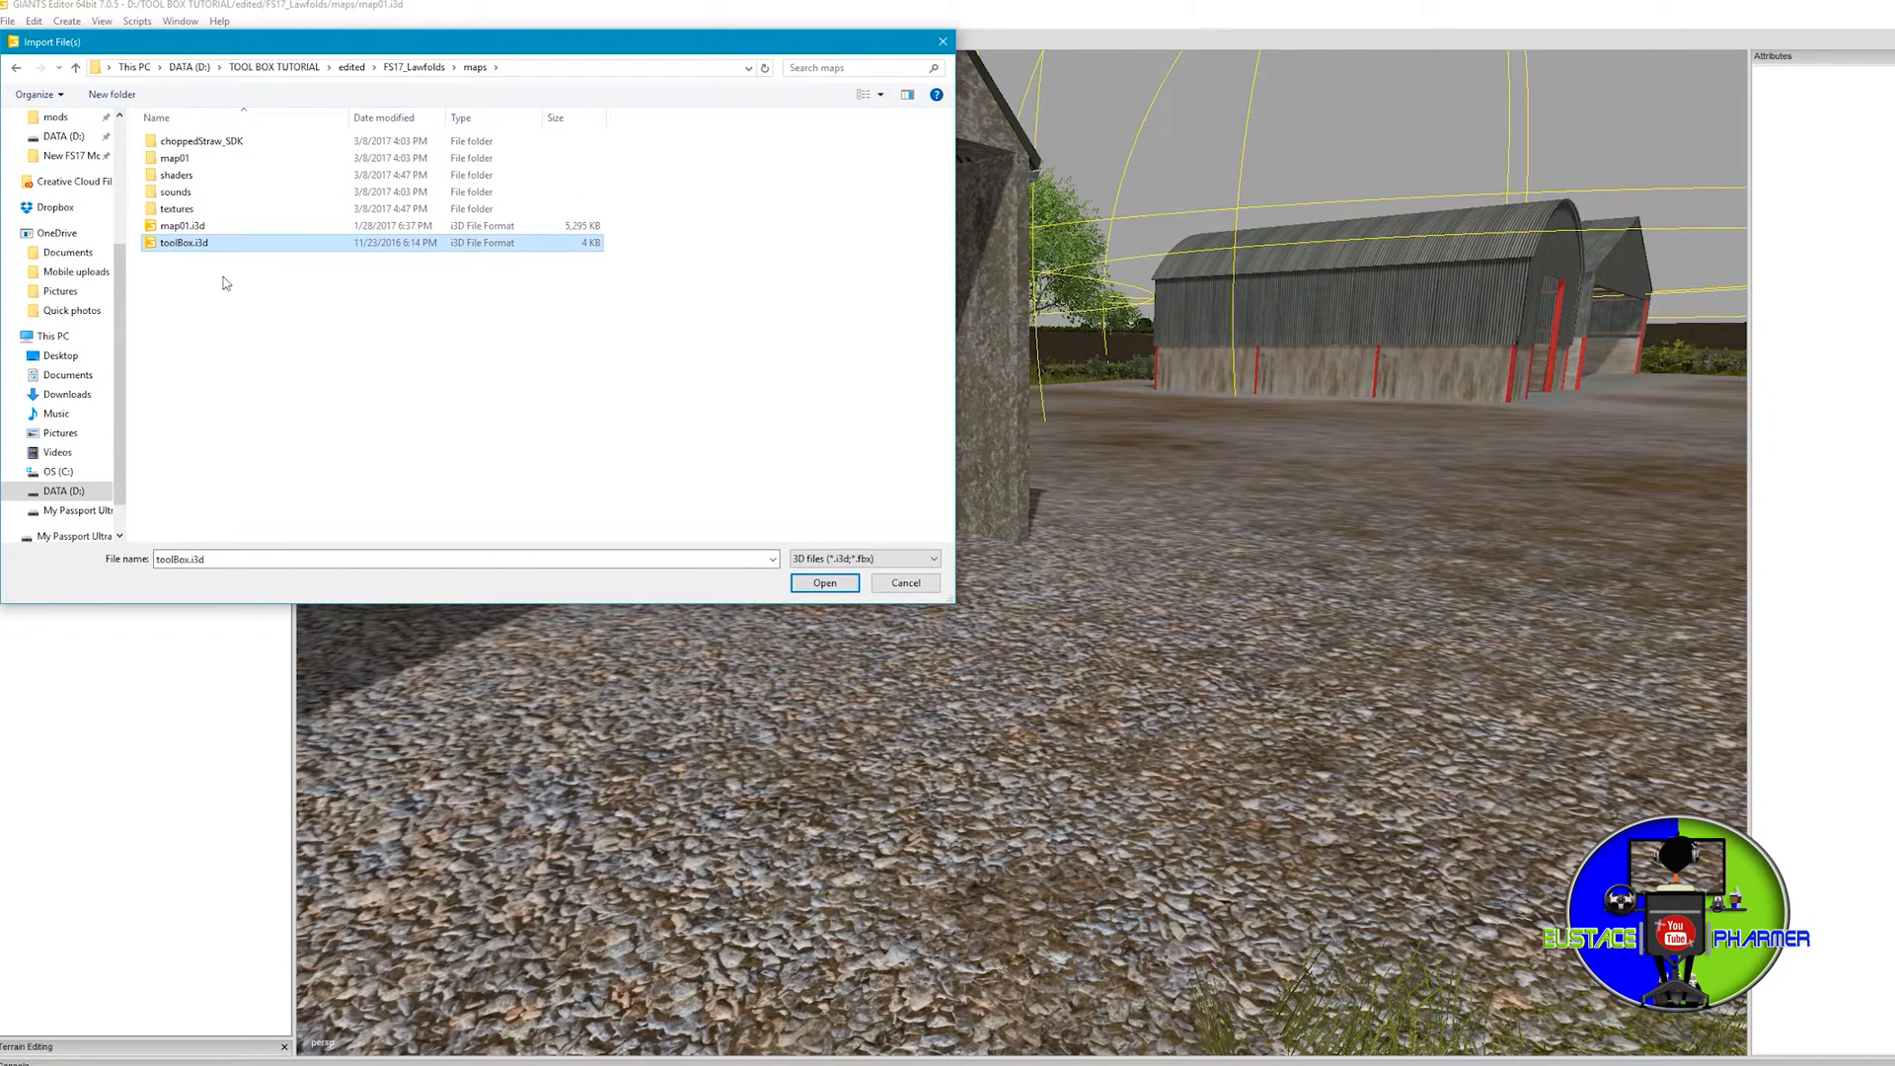
click(823, 583)
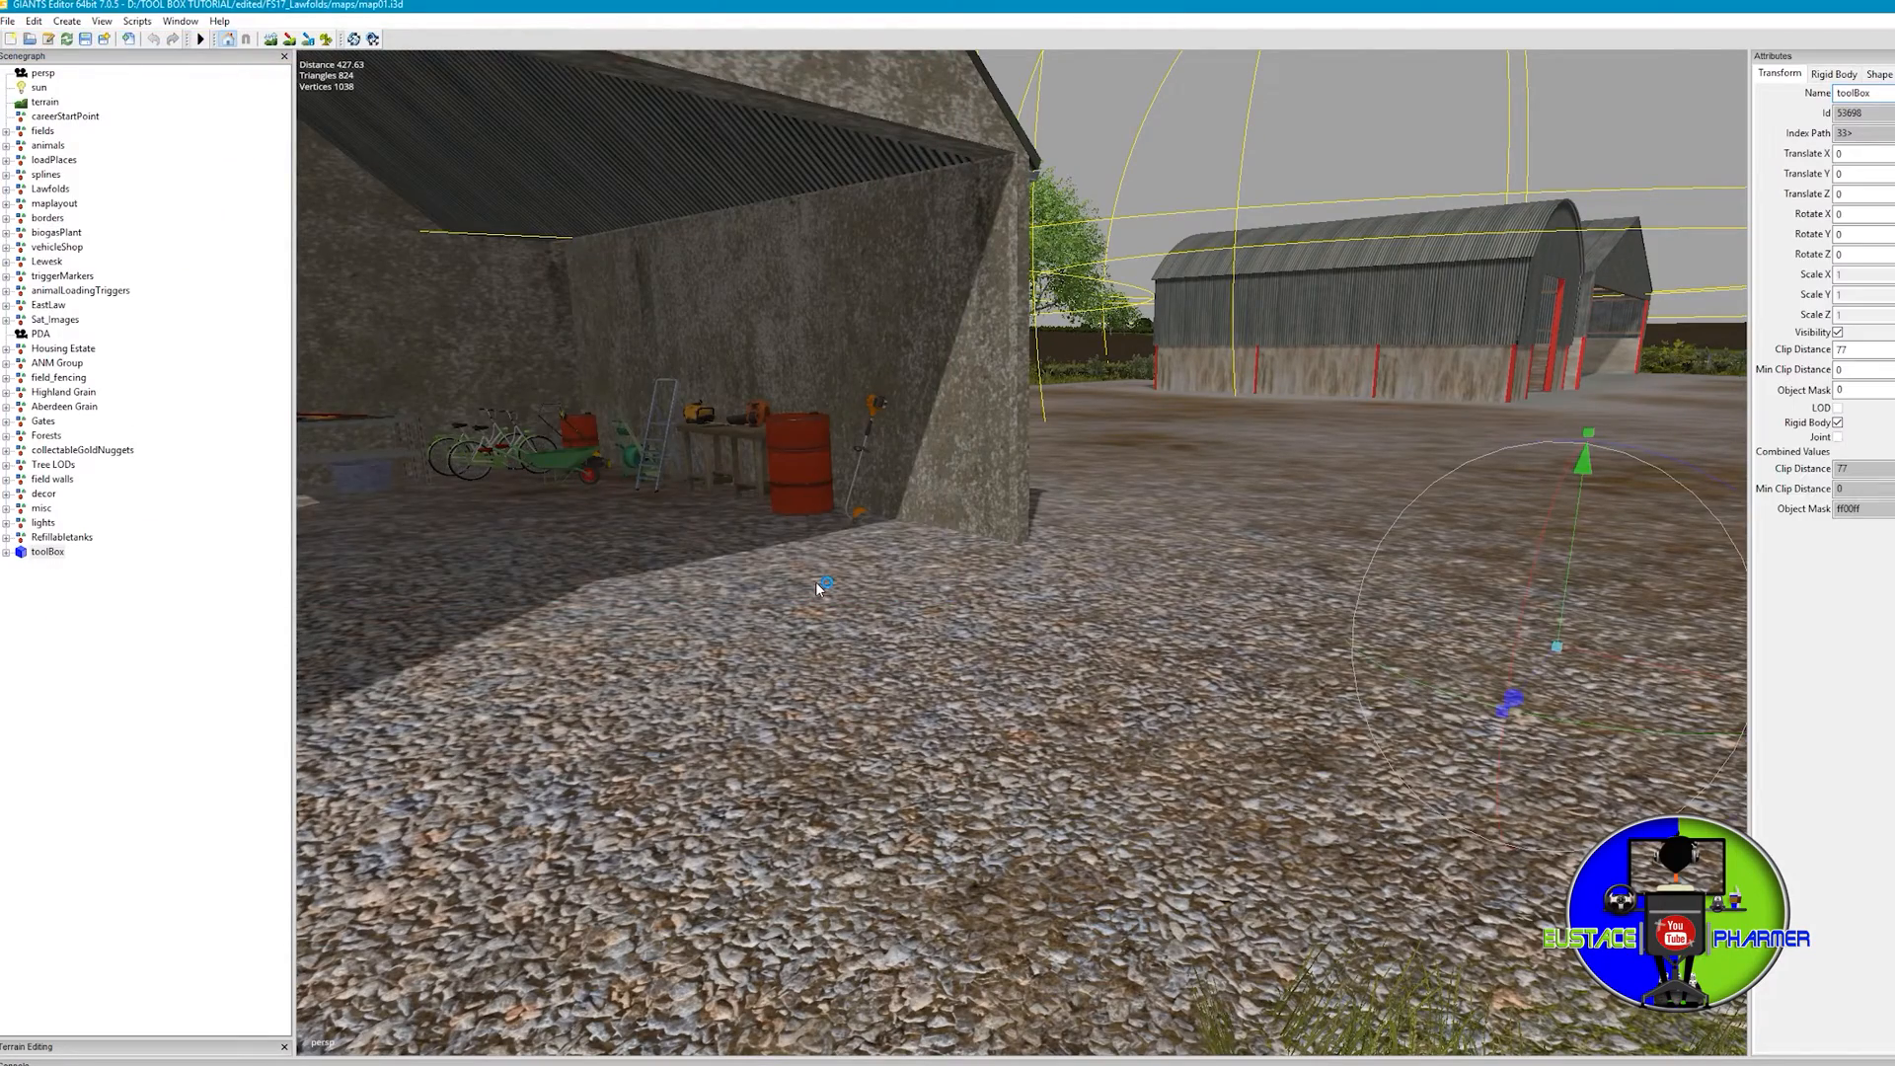
Lift the imported toolBox along Y so it rests at ground level.
mouse_move(815, 583)
alt+mouse_down()
mouse_move(1019, 615)
mouse_move(1000, 610)
alt+mouse_up()
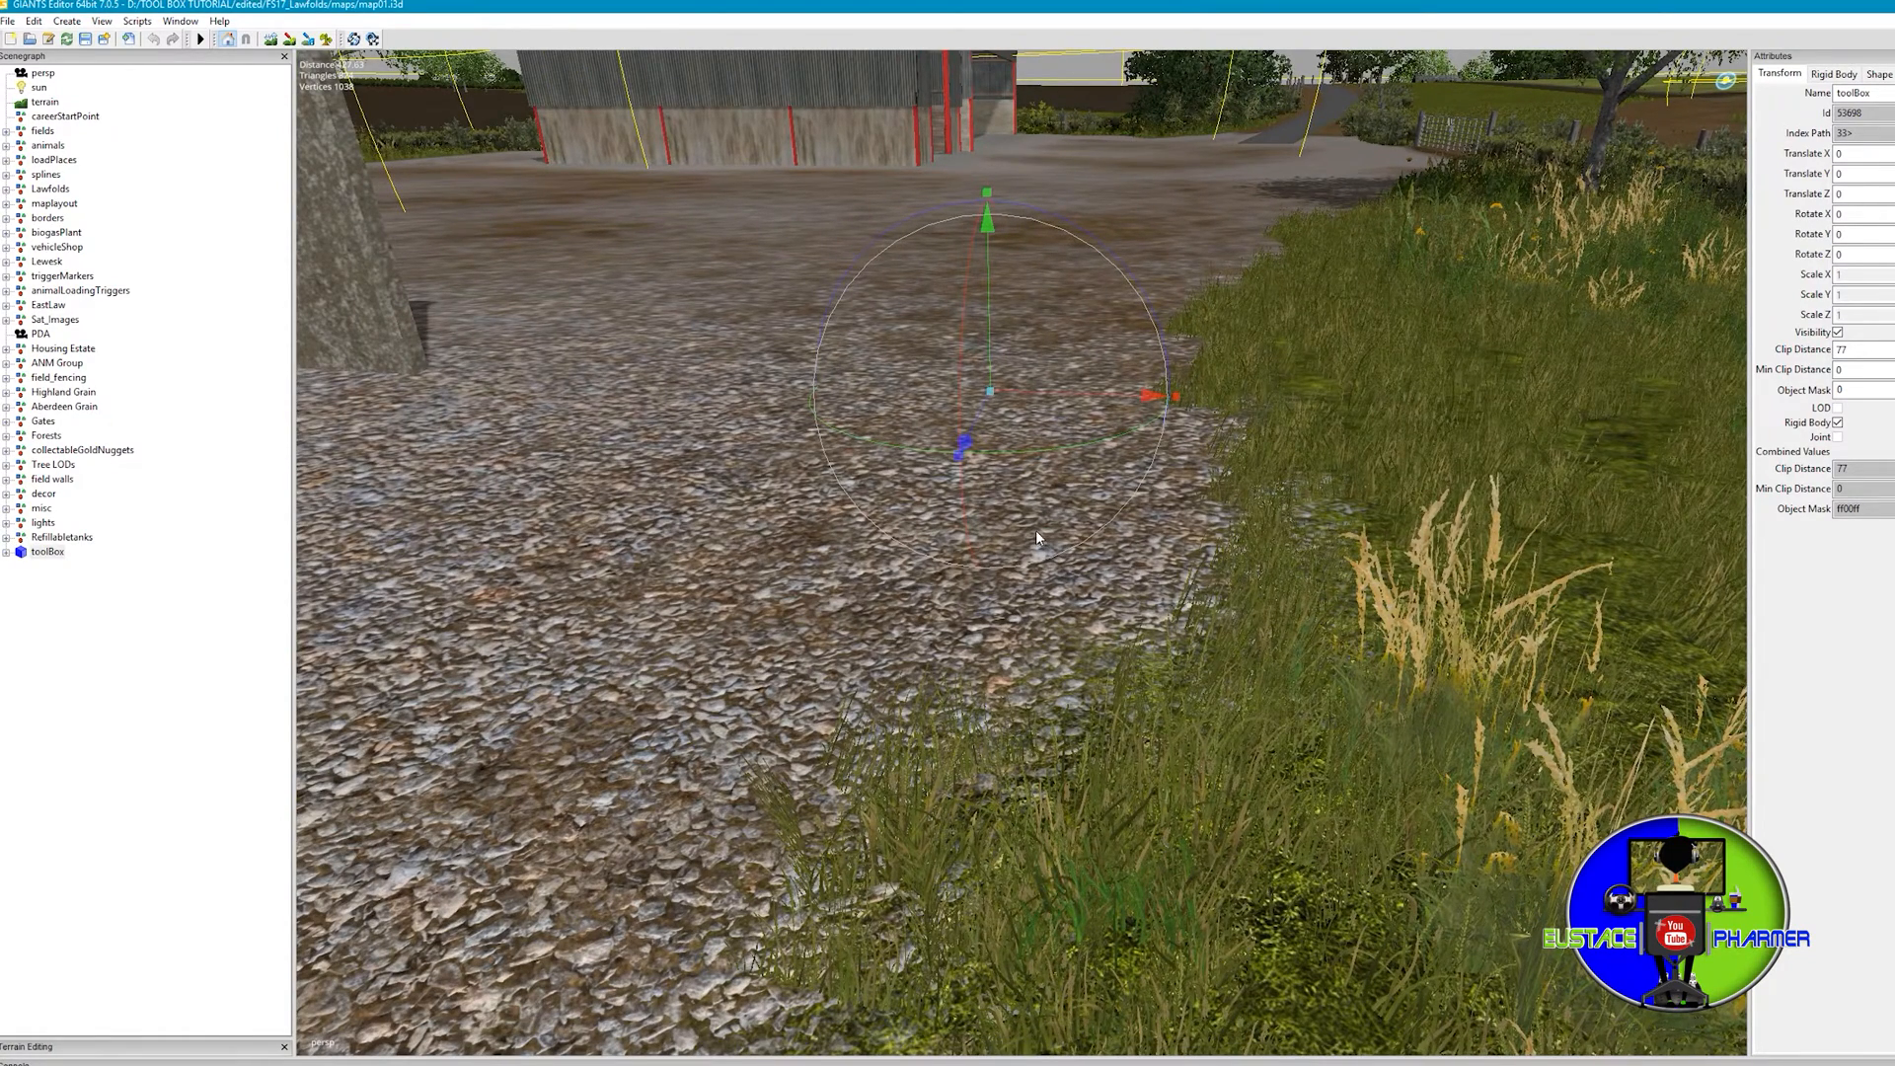
mouse_move(987, 222)
mouse_down()
mouse_move(976, 153)
mouse_move(1008, 143)
mouse_up()
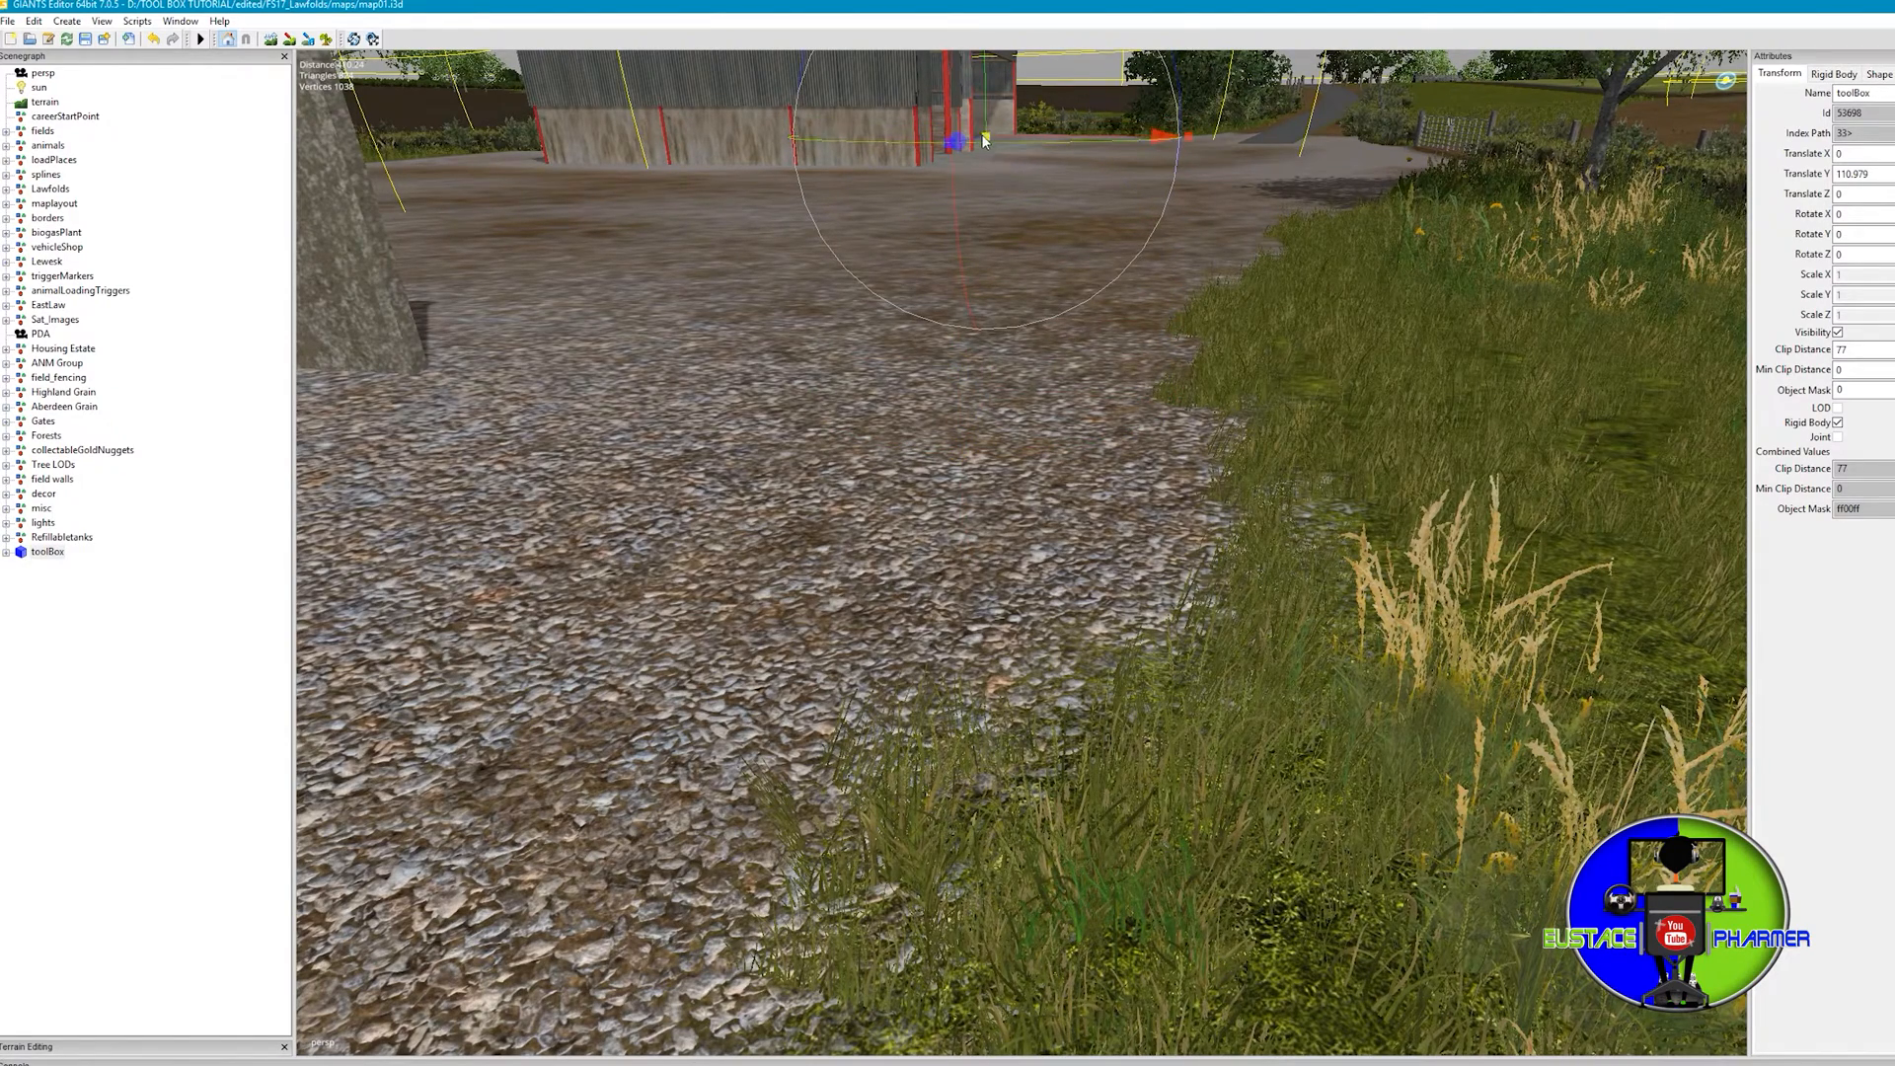
drag(983, 95, 985, 240)
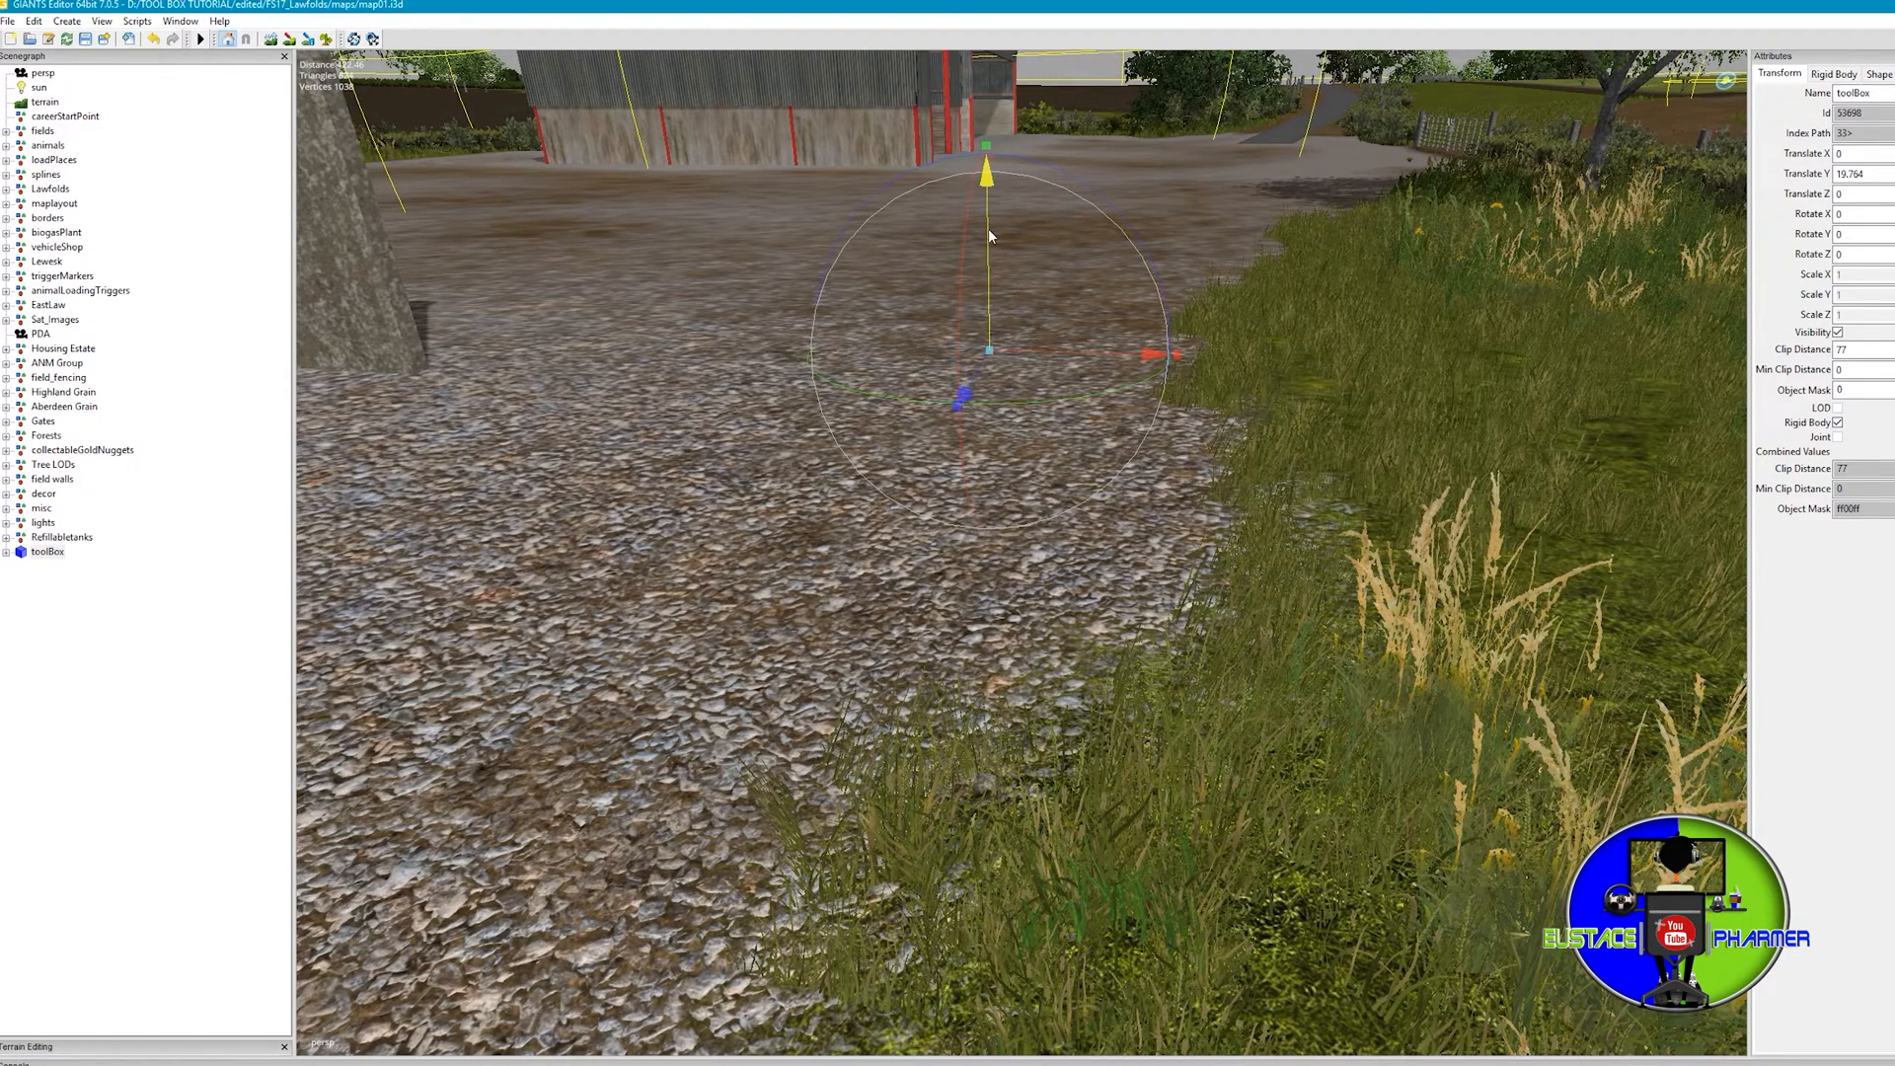
mouse_move(988, 229)
mouse_down()
mouse_move(987, 245)
mouse_move(995, 210)
mouse_up()
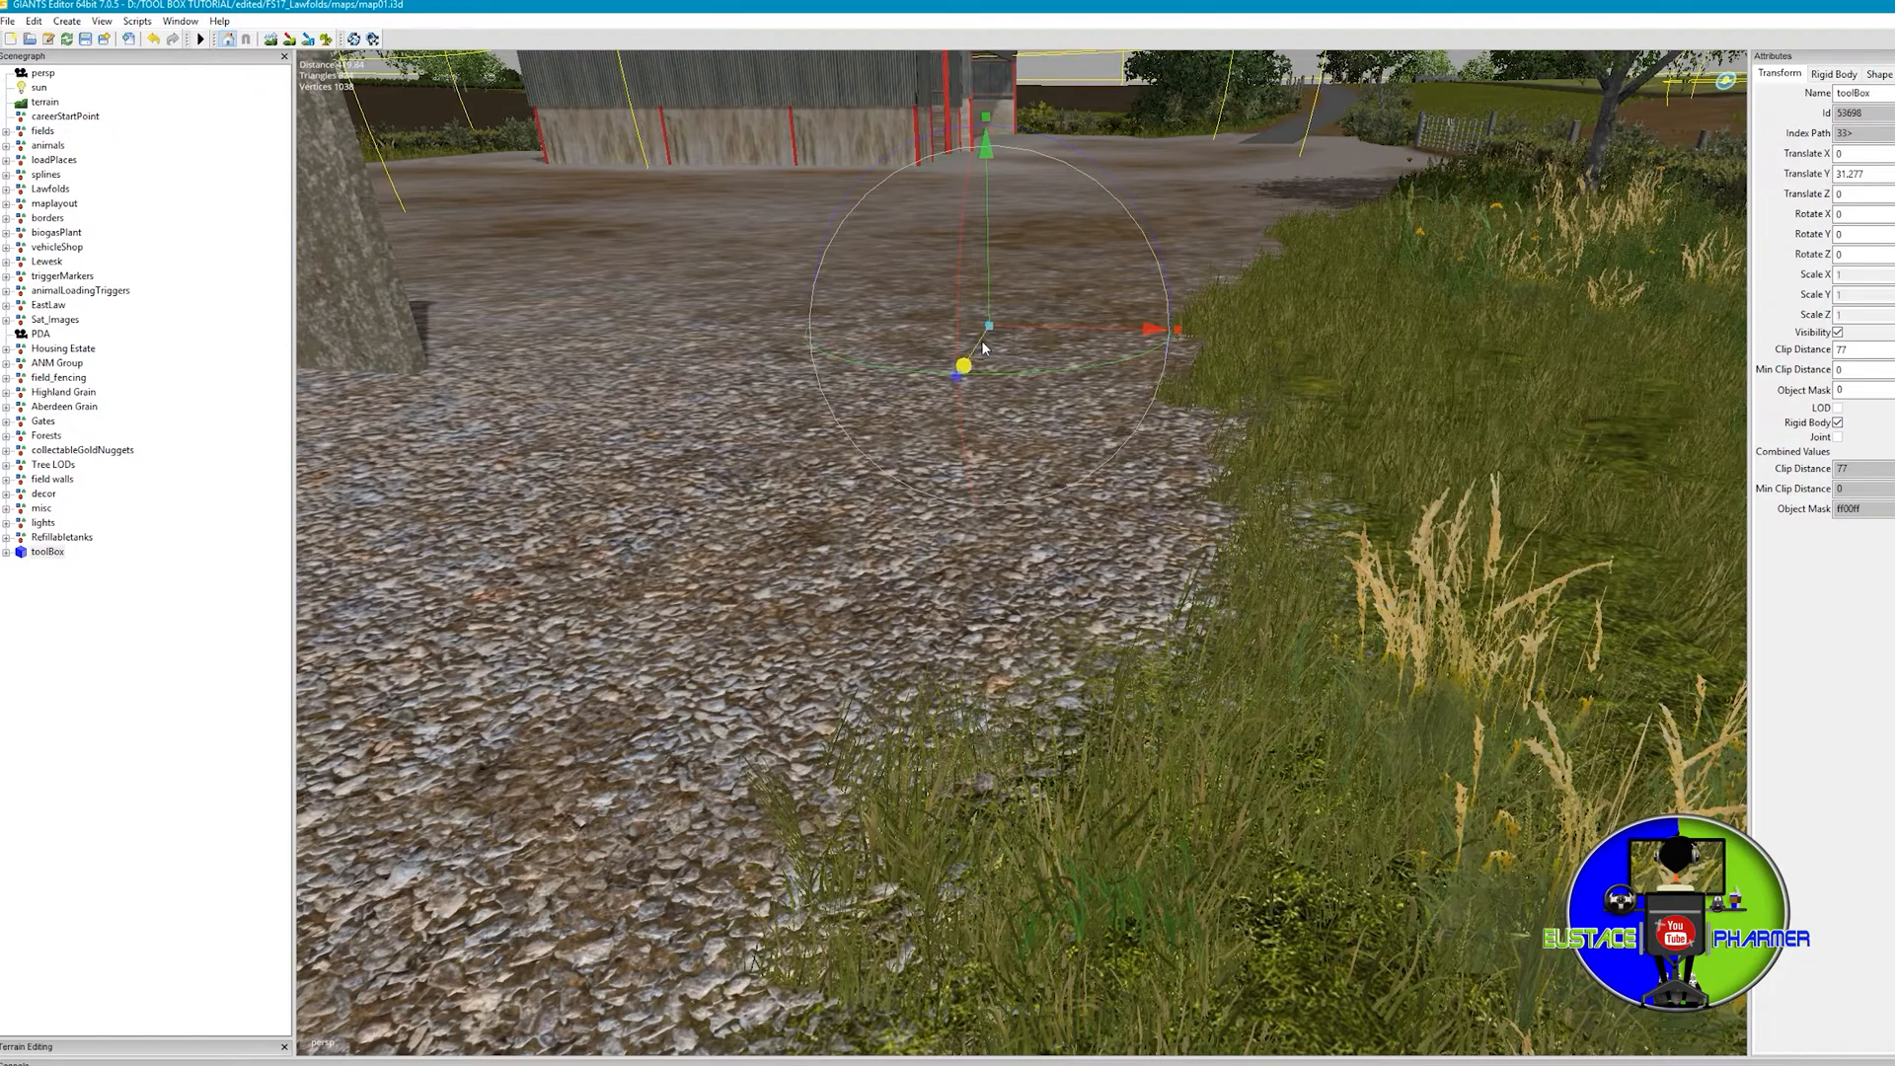
Slide the toolBox along Z and X onto the gravel in front of the curved barn.
mouse_move(982, 345)
mouse_down()
mouse_move(878, 463)
mouse_move(837, 150)
mouse_up()
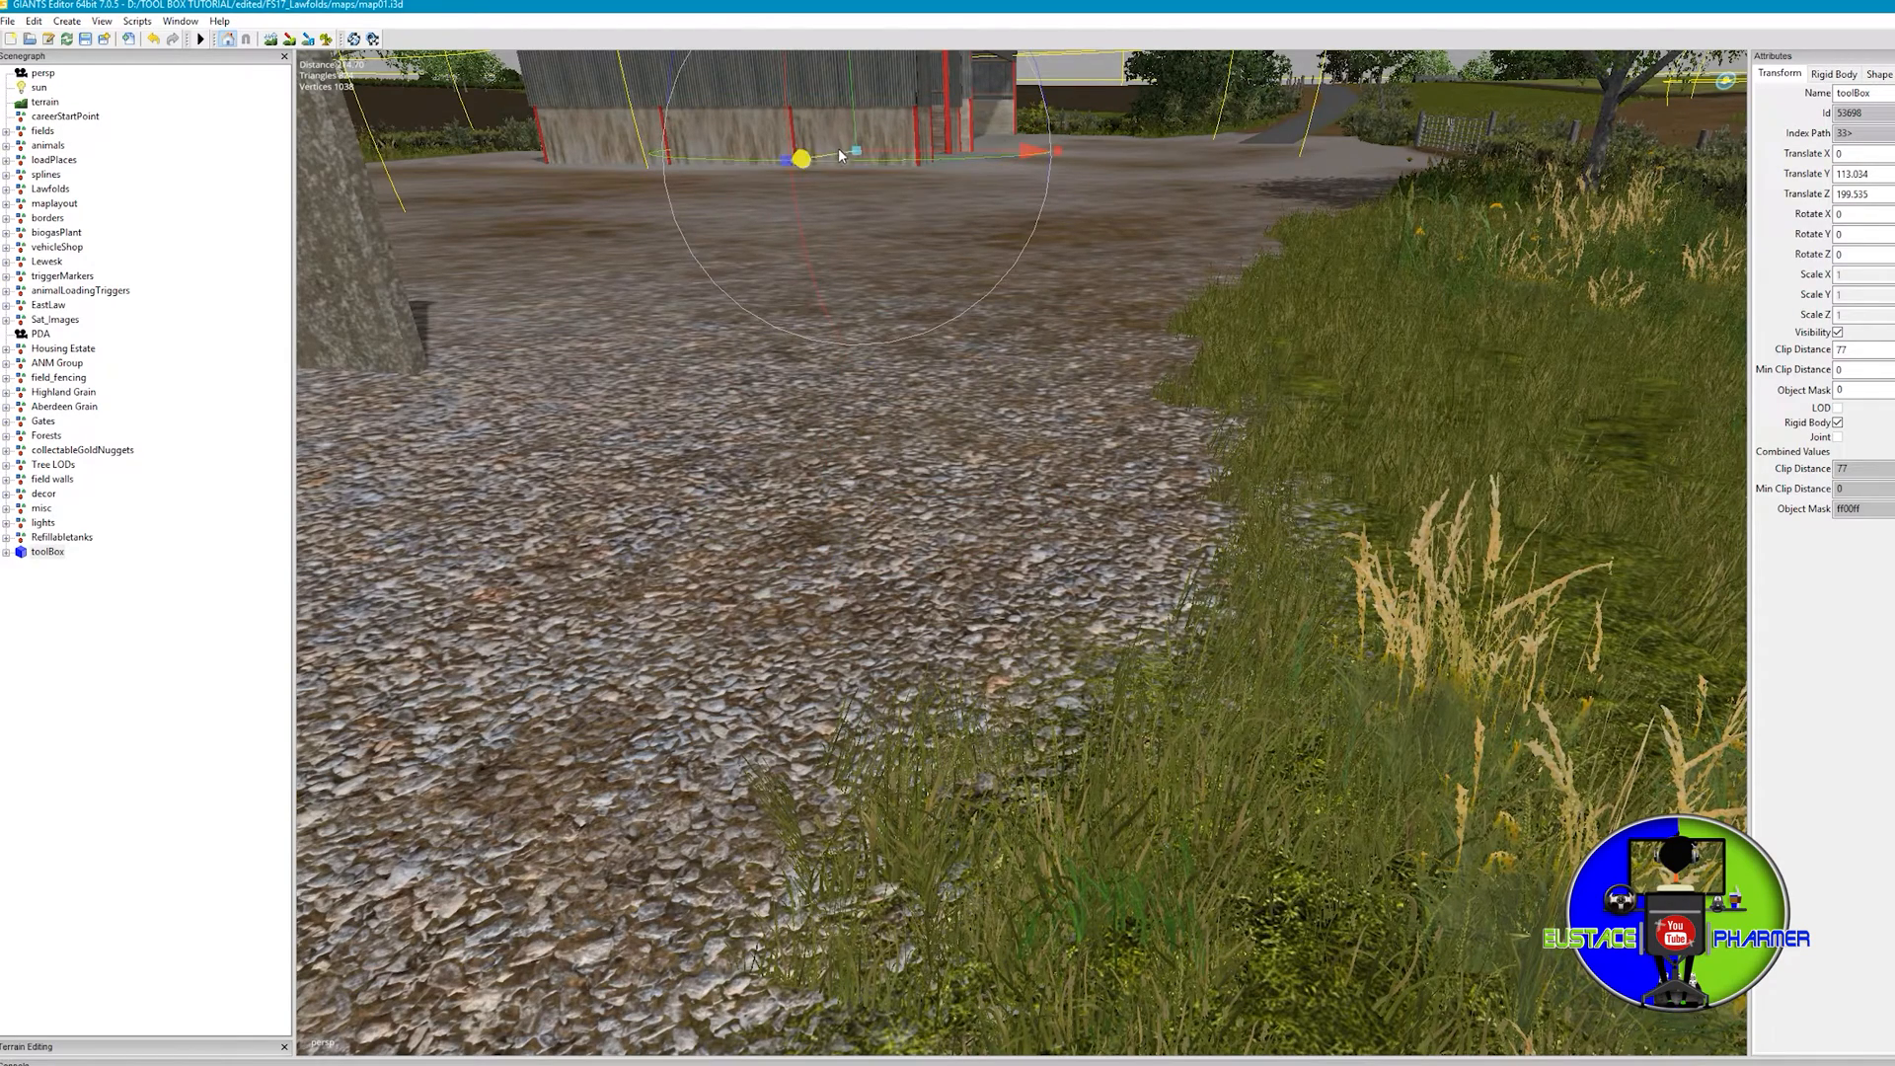
mouse_move(837, 153)
mouse_down()
mouse_move(388, 223)
mouse_move(818, 293)
mouse_up()
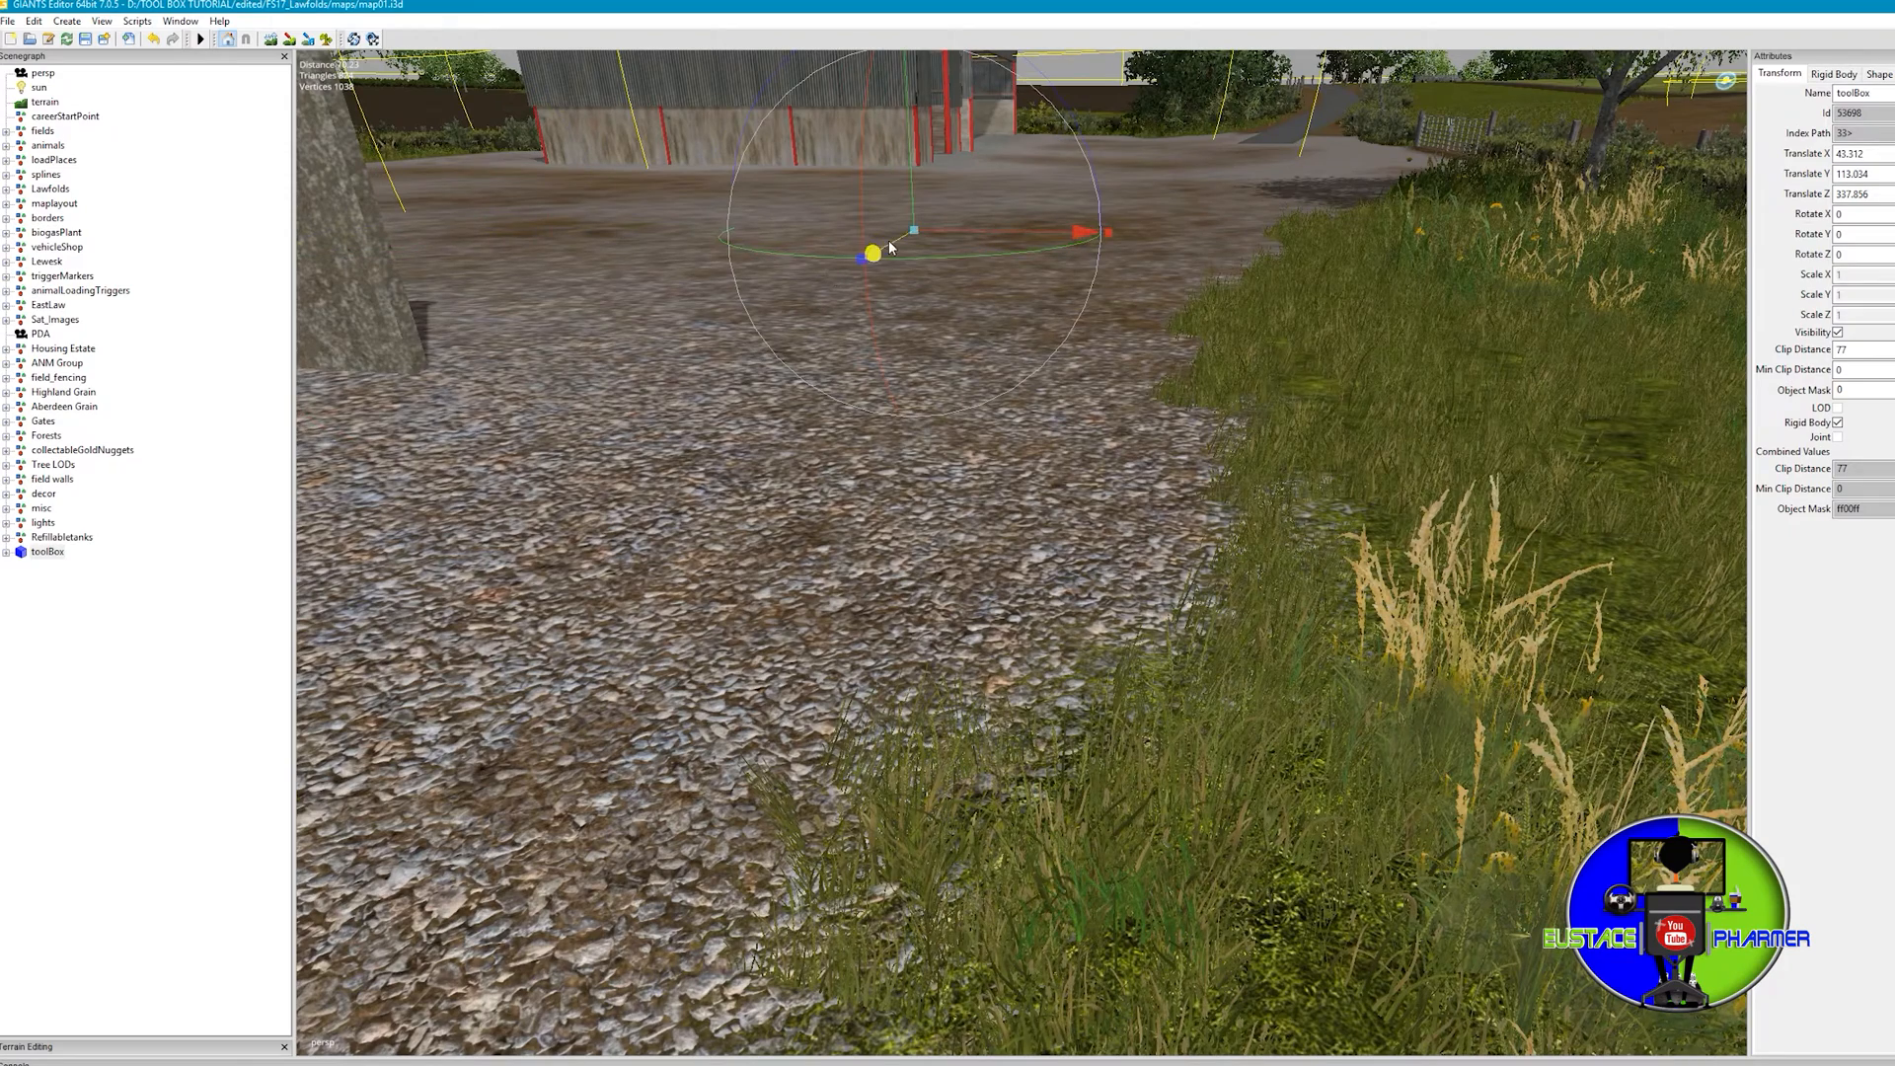
mouse_move(890, 240)
mouse_down()
mouse_move(591, 388)
mouse_move(614, 195)
mouse_up()
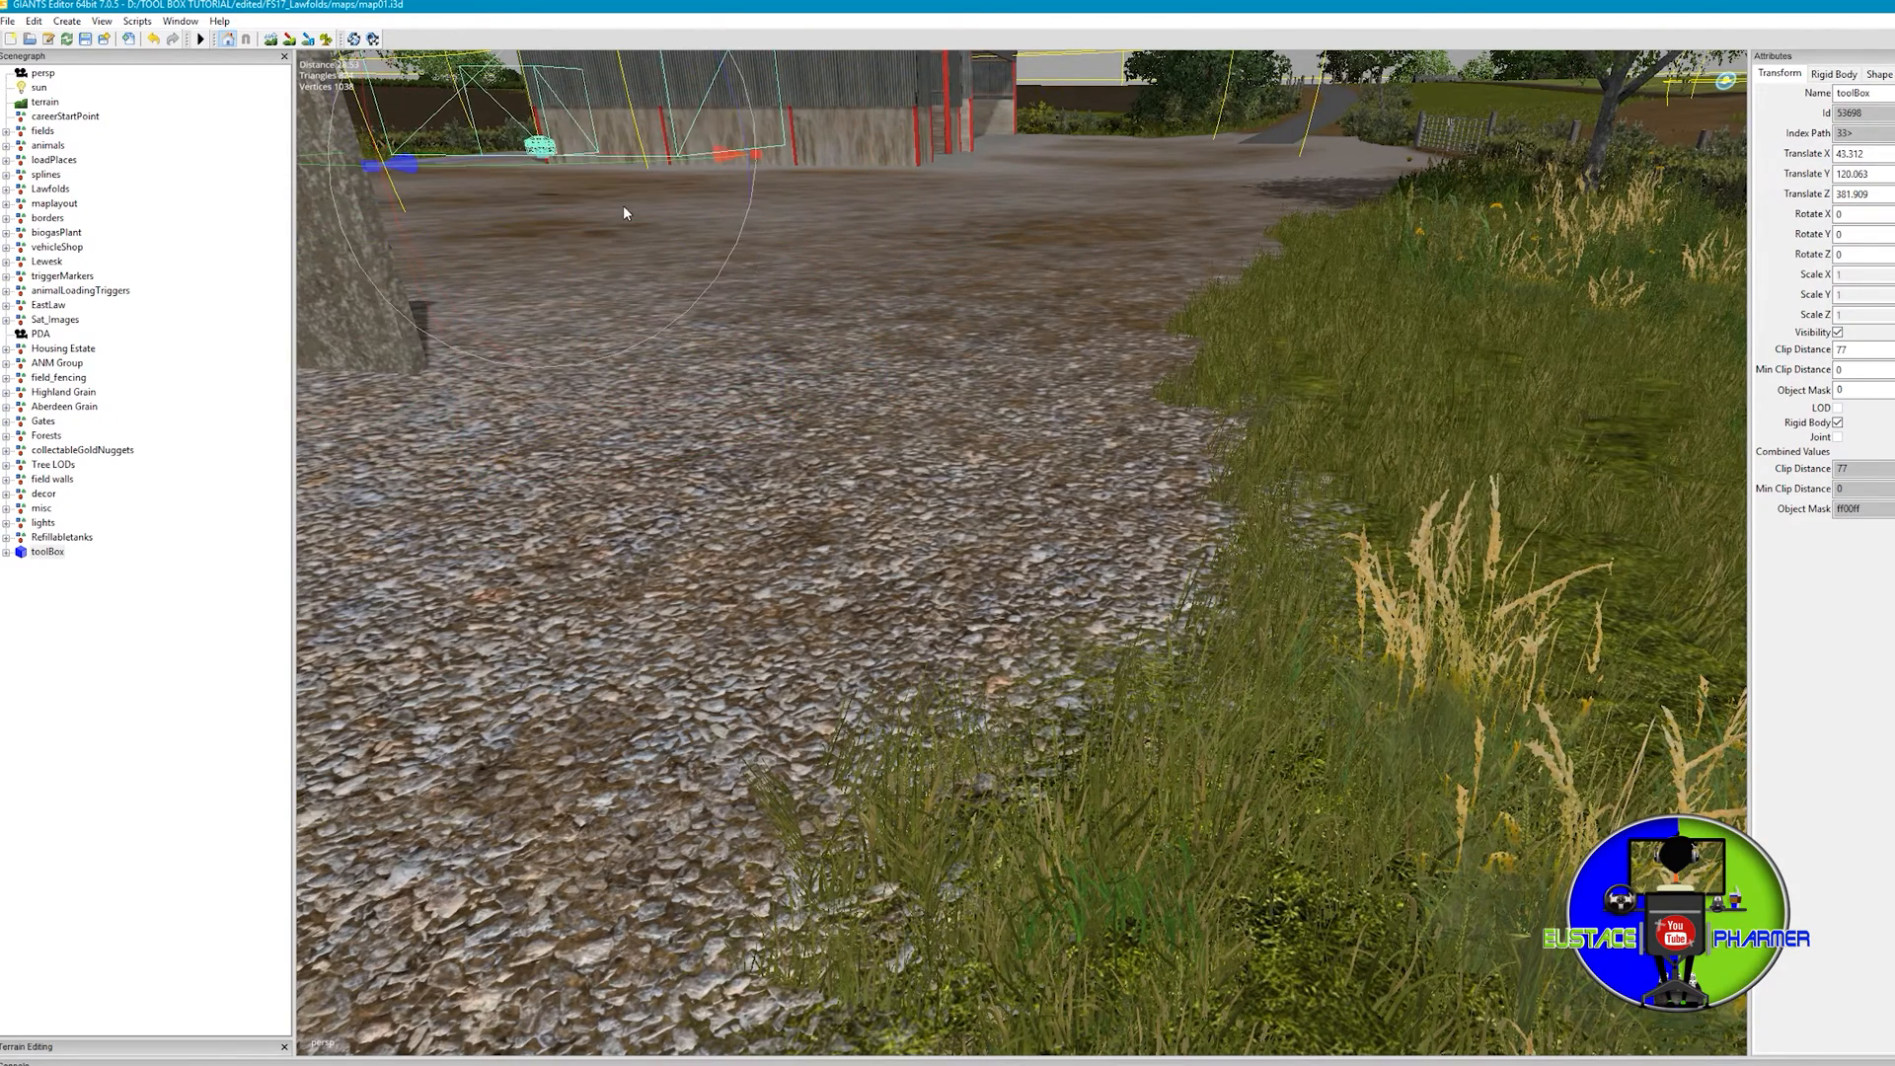
mouse_move(711, 155)
mouse_down()
mouse_move(565, 144)
mouse_move(1016, 166)
mouse_up()
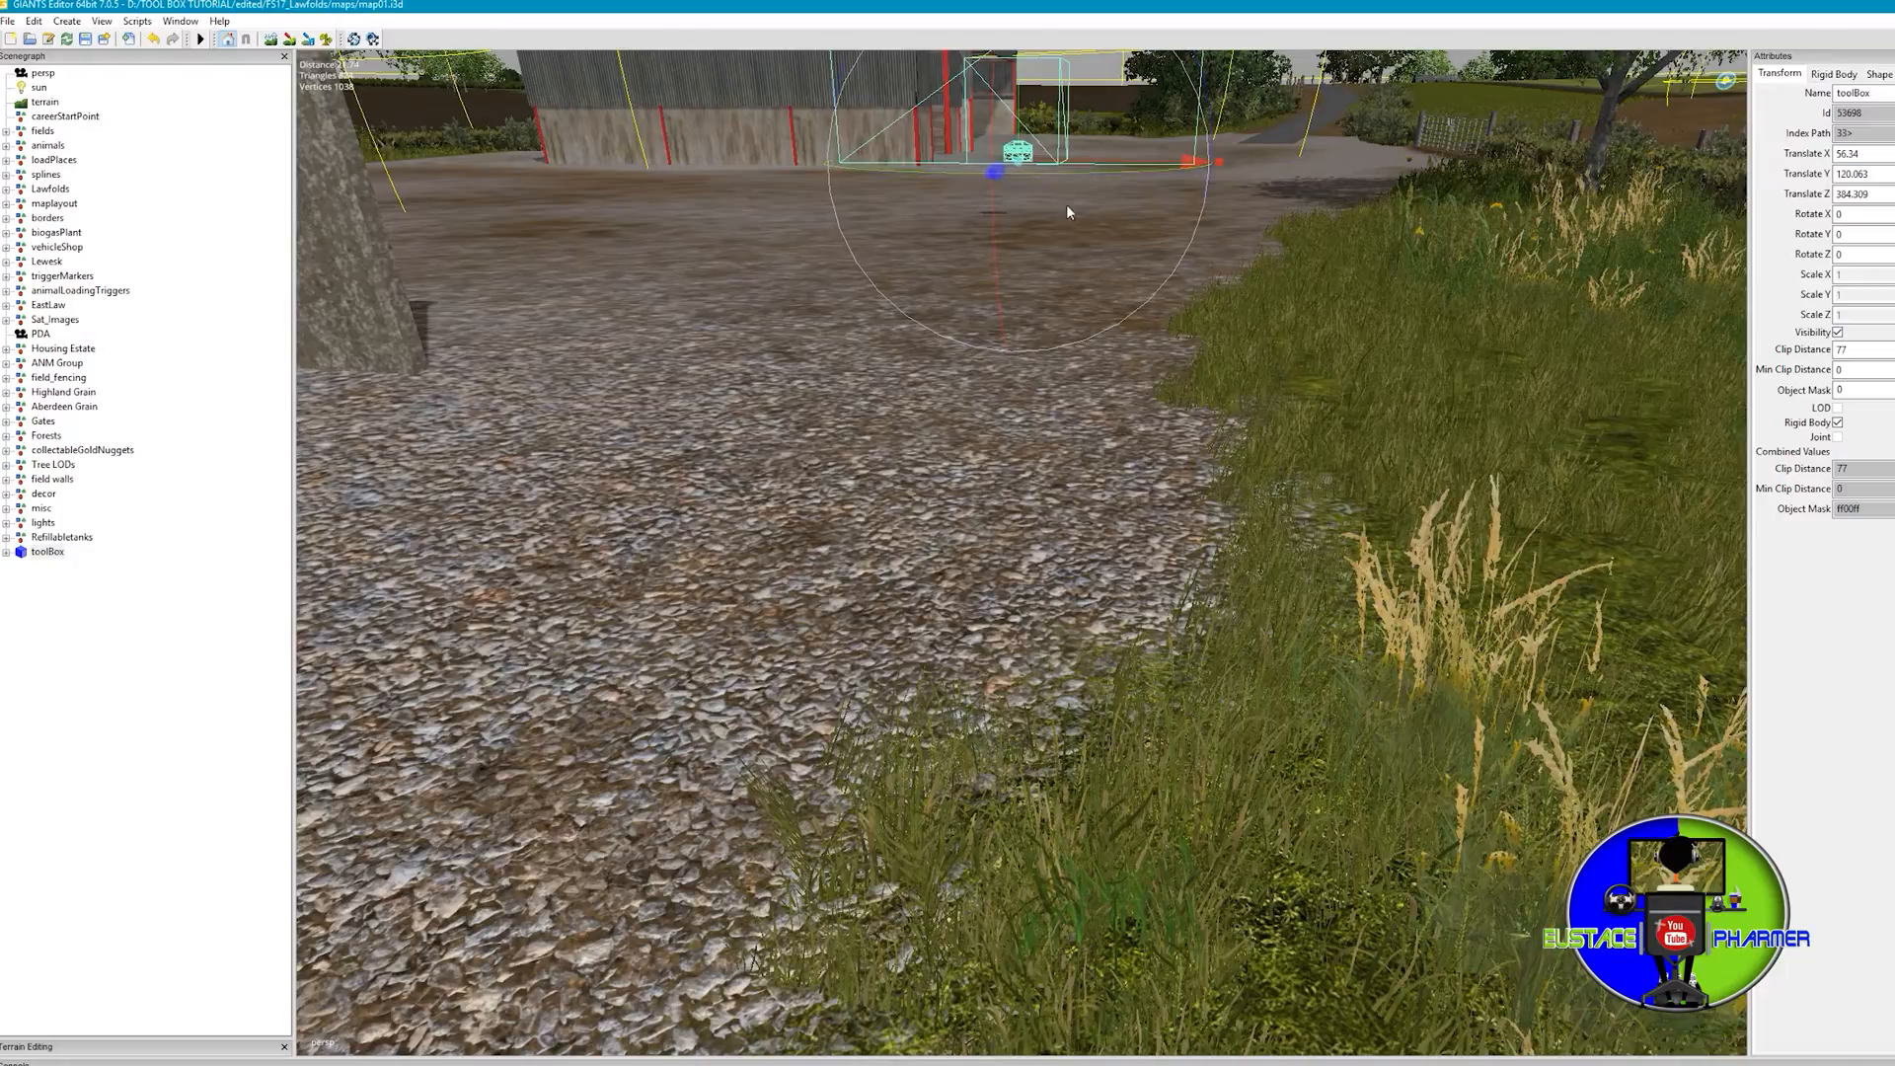
alt+drag(1066, 205, 1165, 399)
mouse_move(1158, 363)
alt+mouse_down()
mouse_move(1176, 288)
mouse_move(1036, 377)
alt+mouse_up()
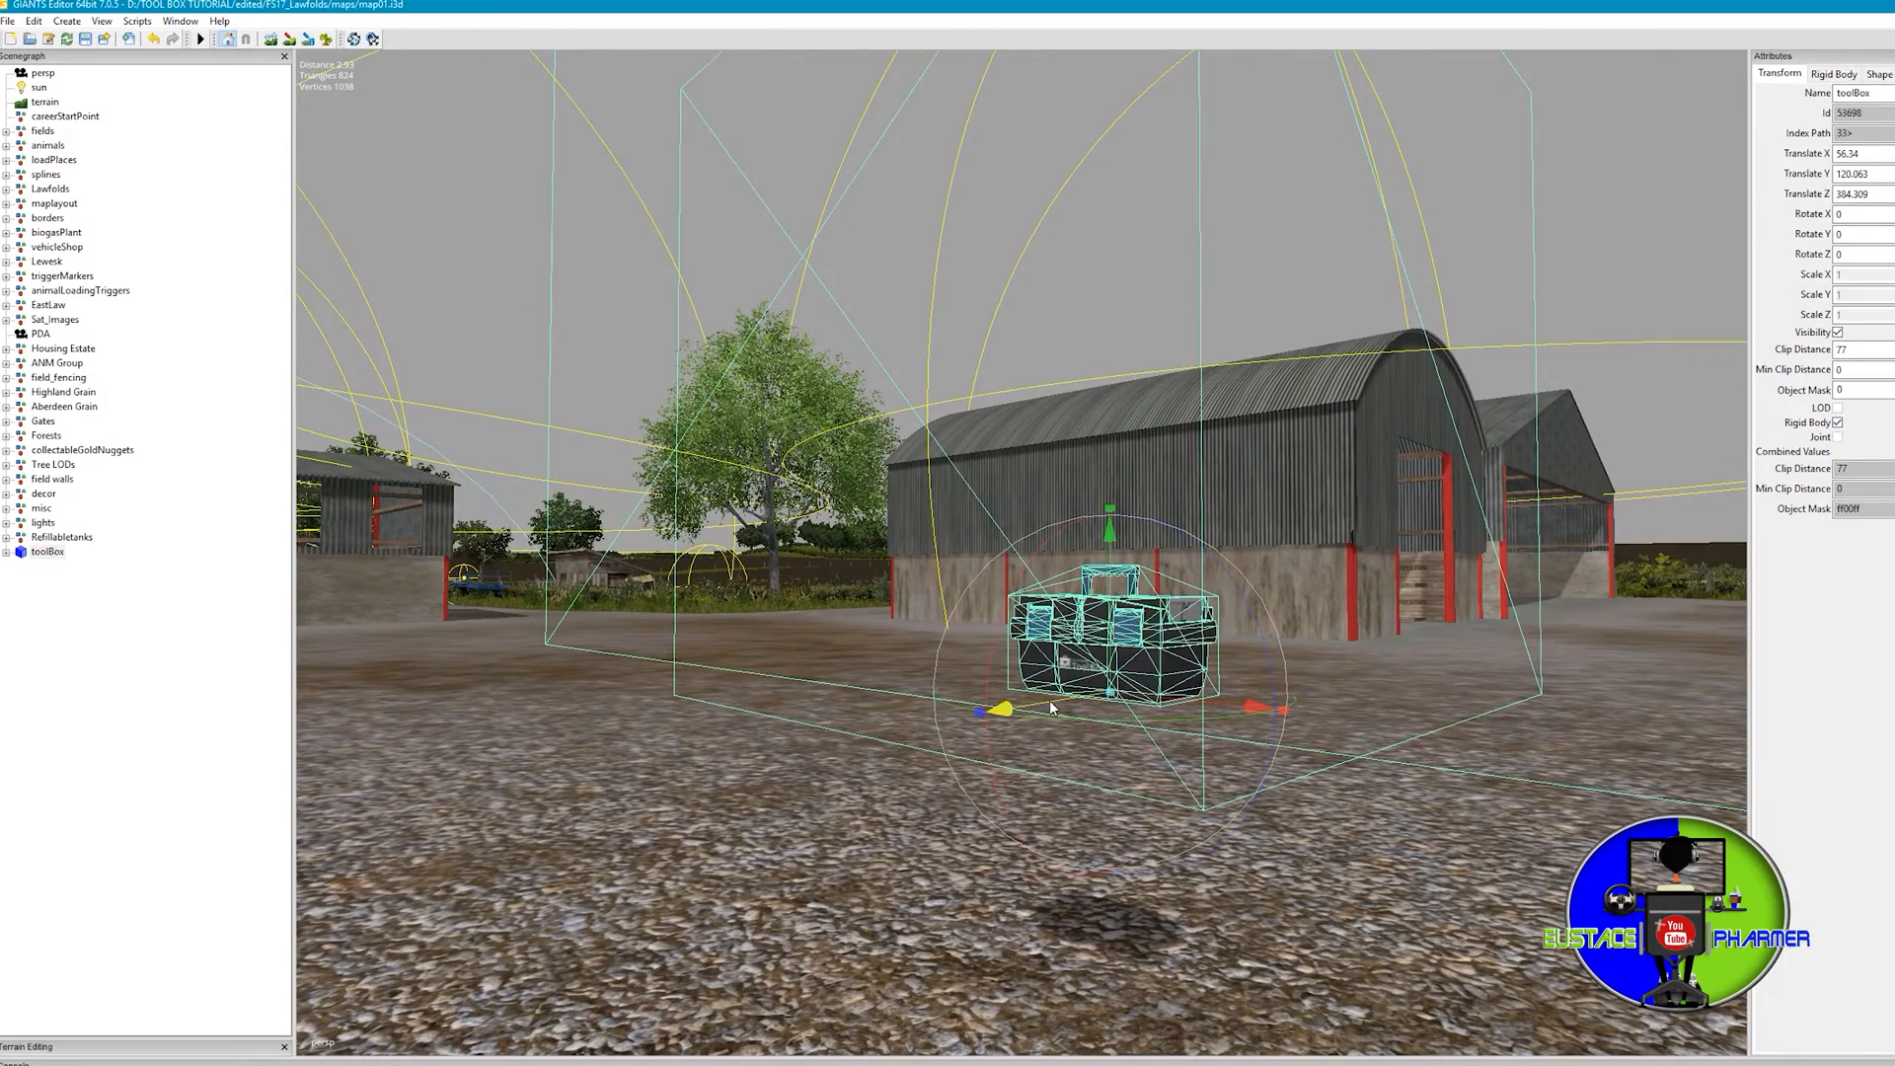
Slide the toolBox along its depth axis across the yard, refocusing the view on it with F.
drag(994, 713, 558, 834)
alt+drag(947, 814, 865, 789)
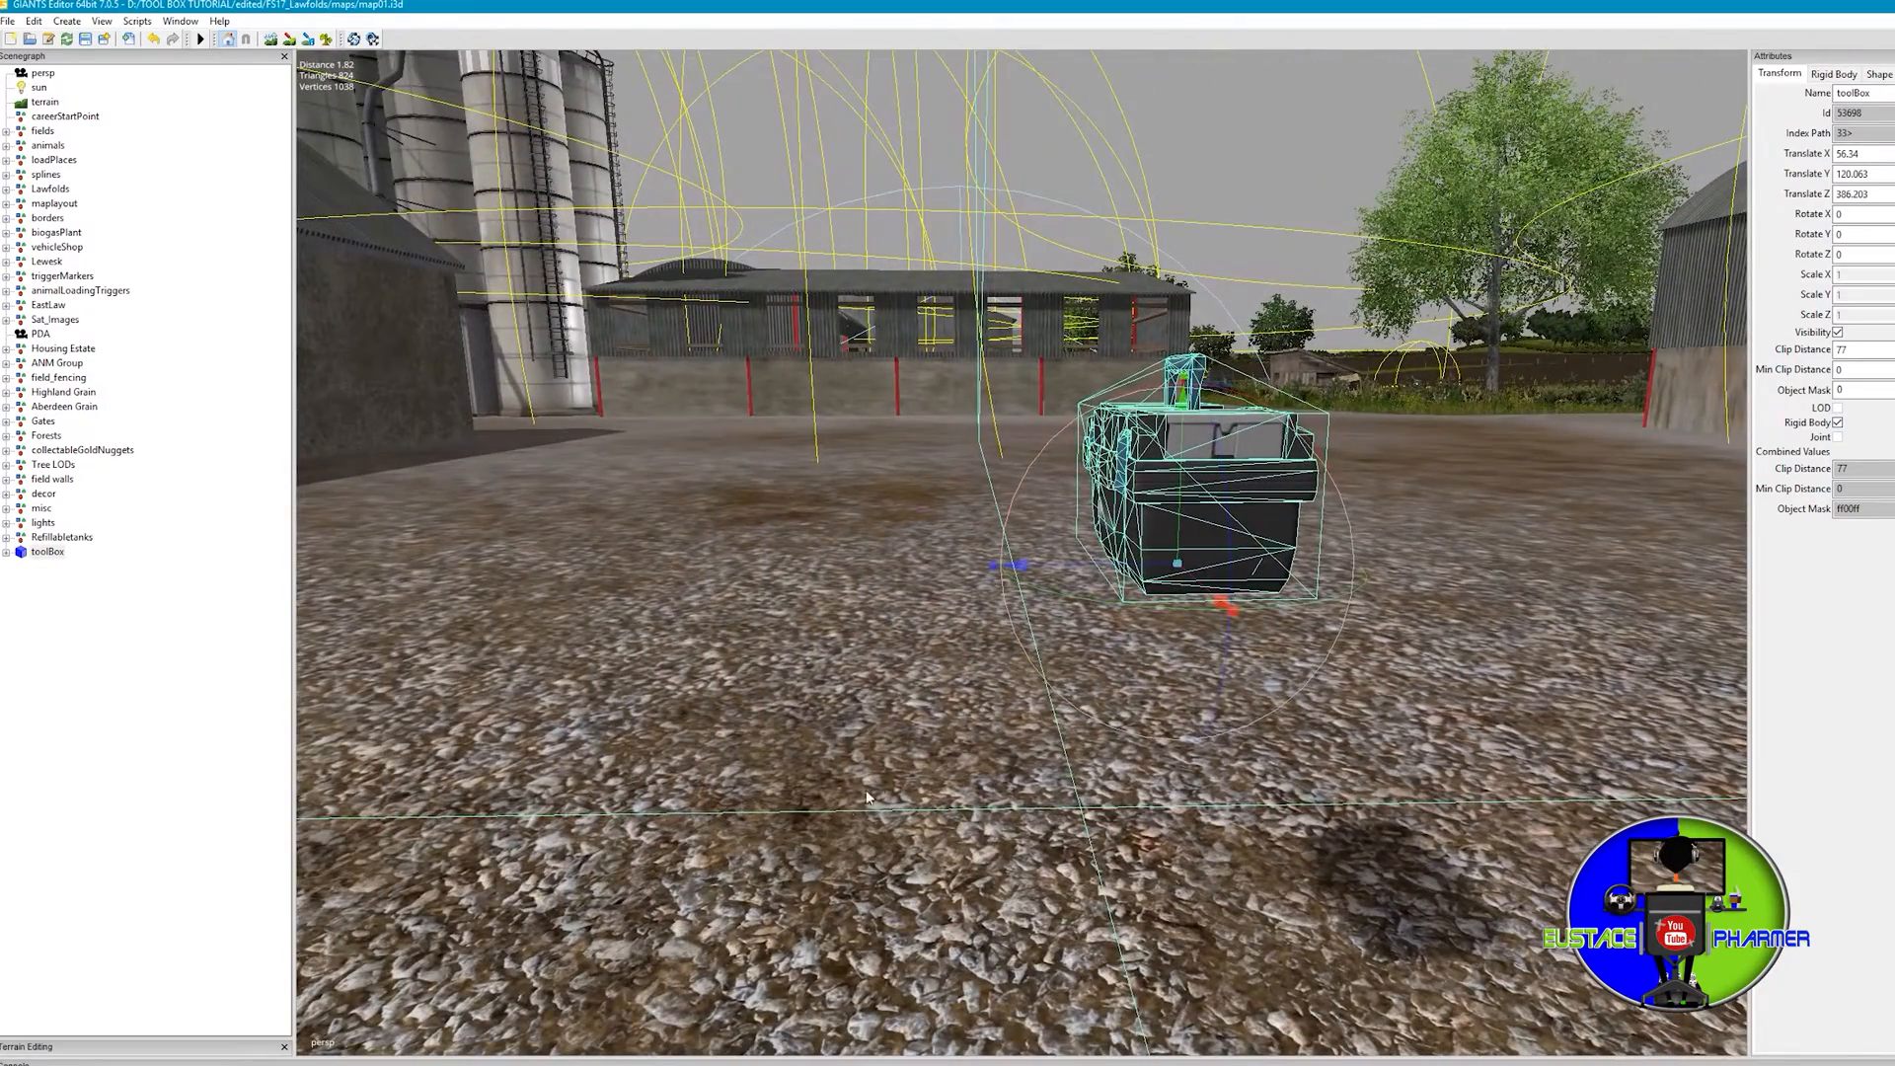
drag(1021, 566, 444, 444)
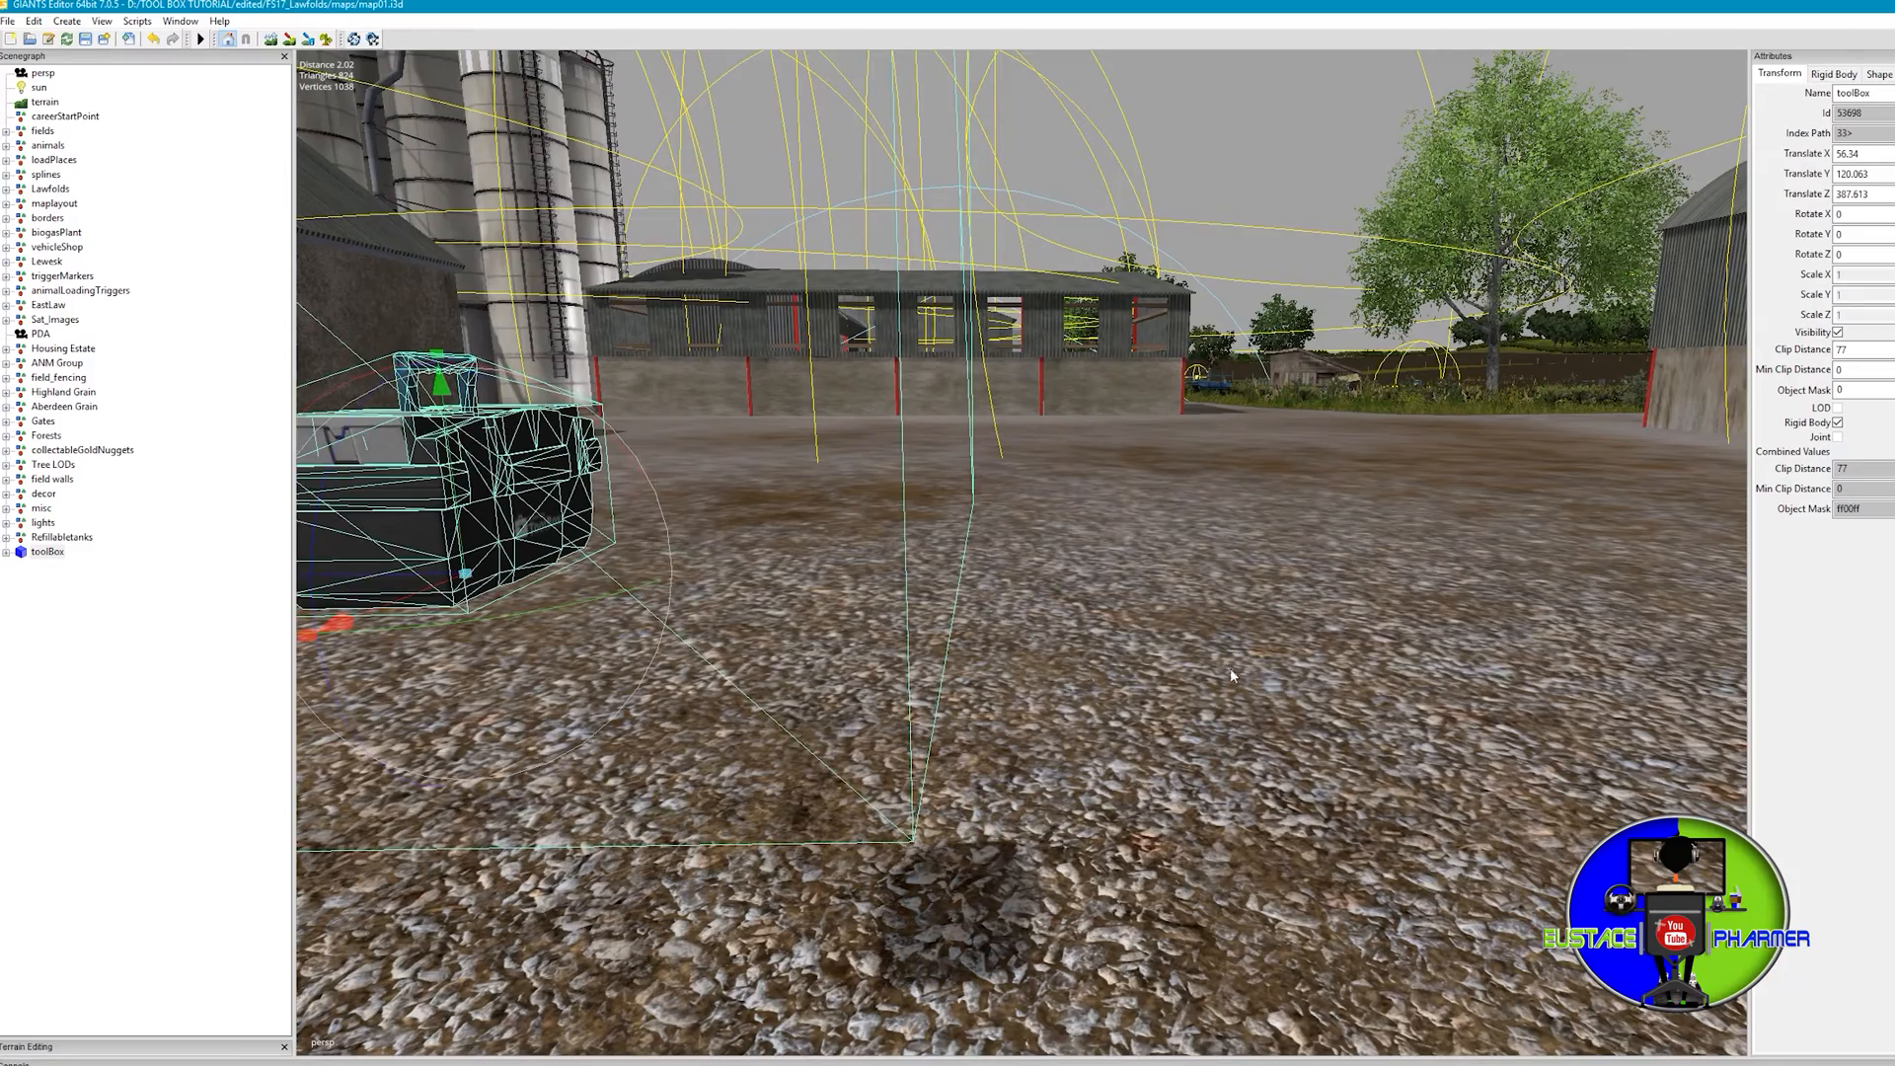
mouse_move(948, 666)
alt+mouse_down()
mouse_move(1188, 654)
mouse_move(1218, 630)
alt+mouse_up()
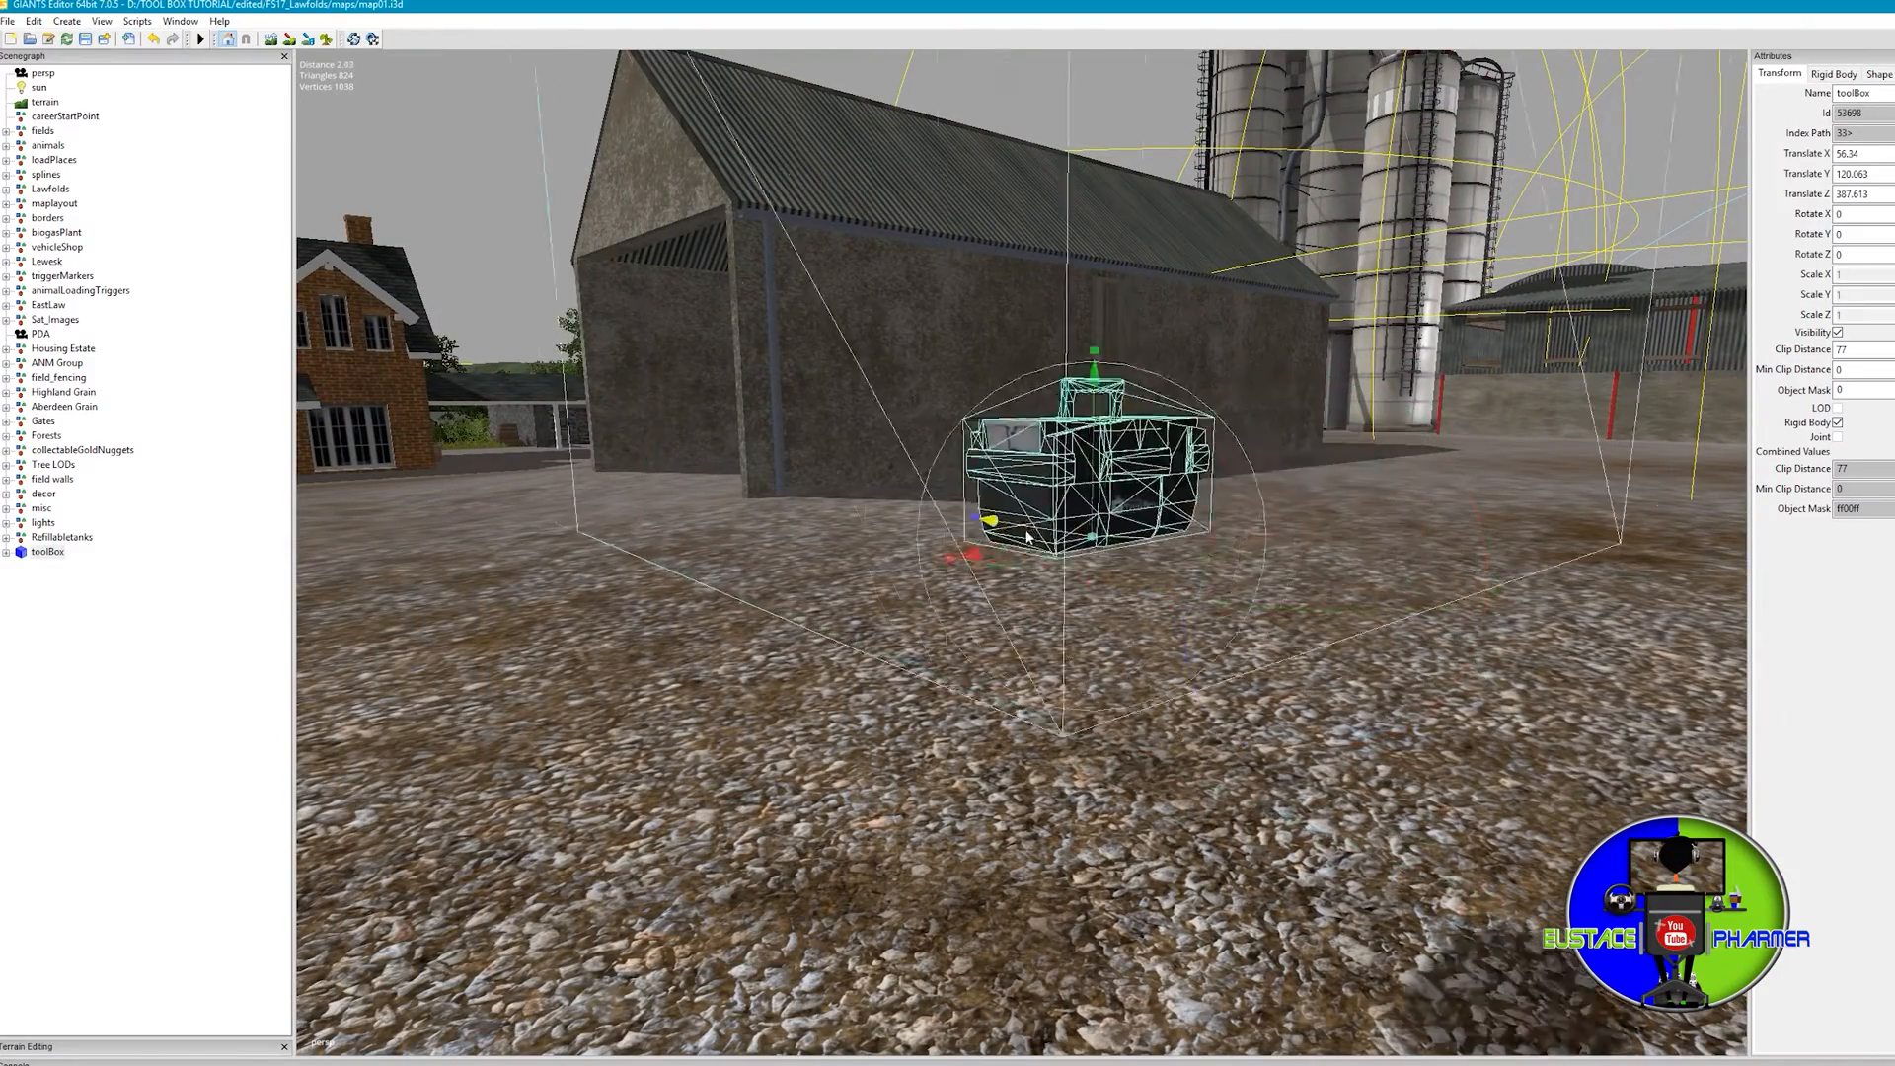
mouse_move(1155, 548)
mouse_down()
mouse_move(642, 470)
mouse_move(1079, 720)
mouse_up()
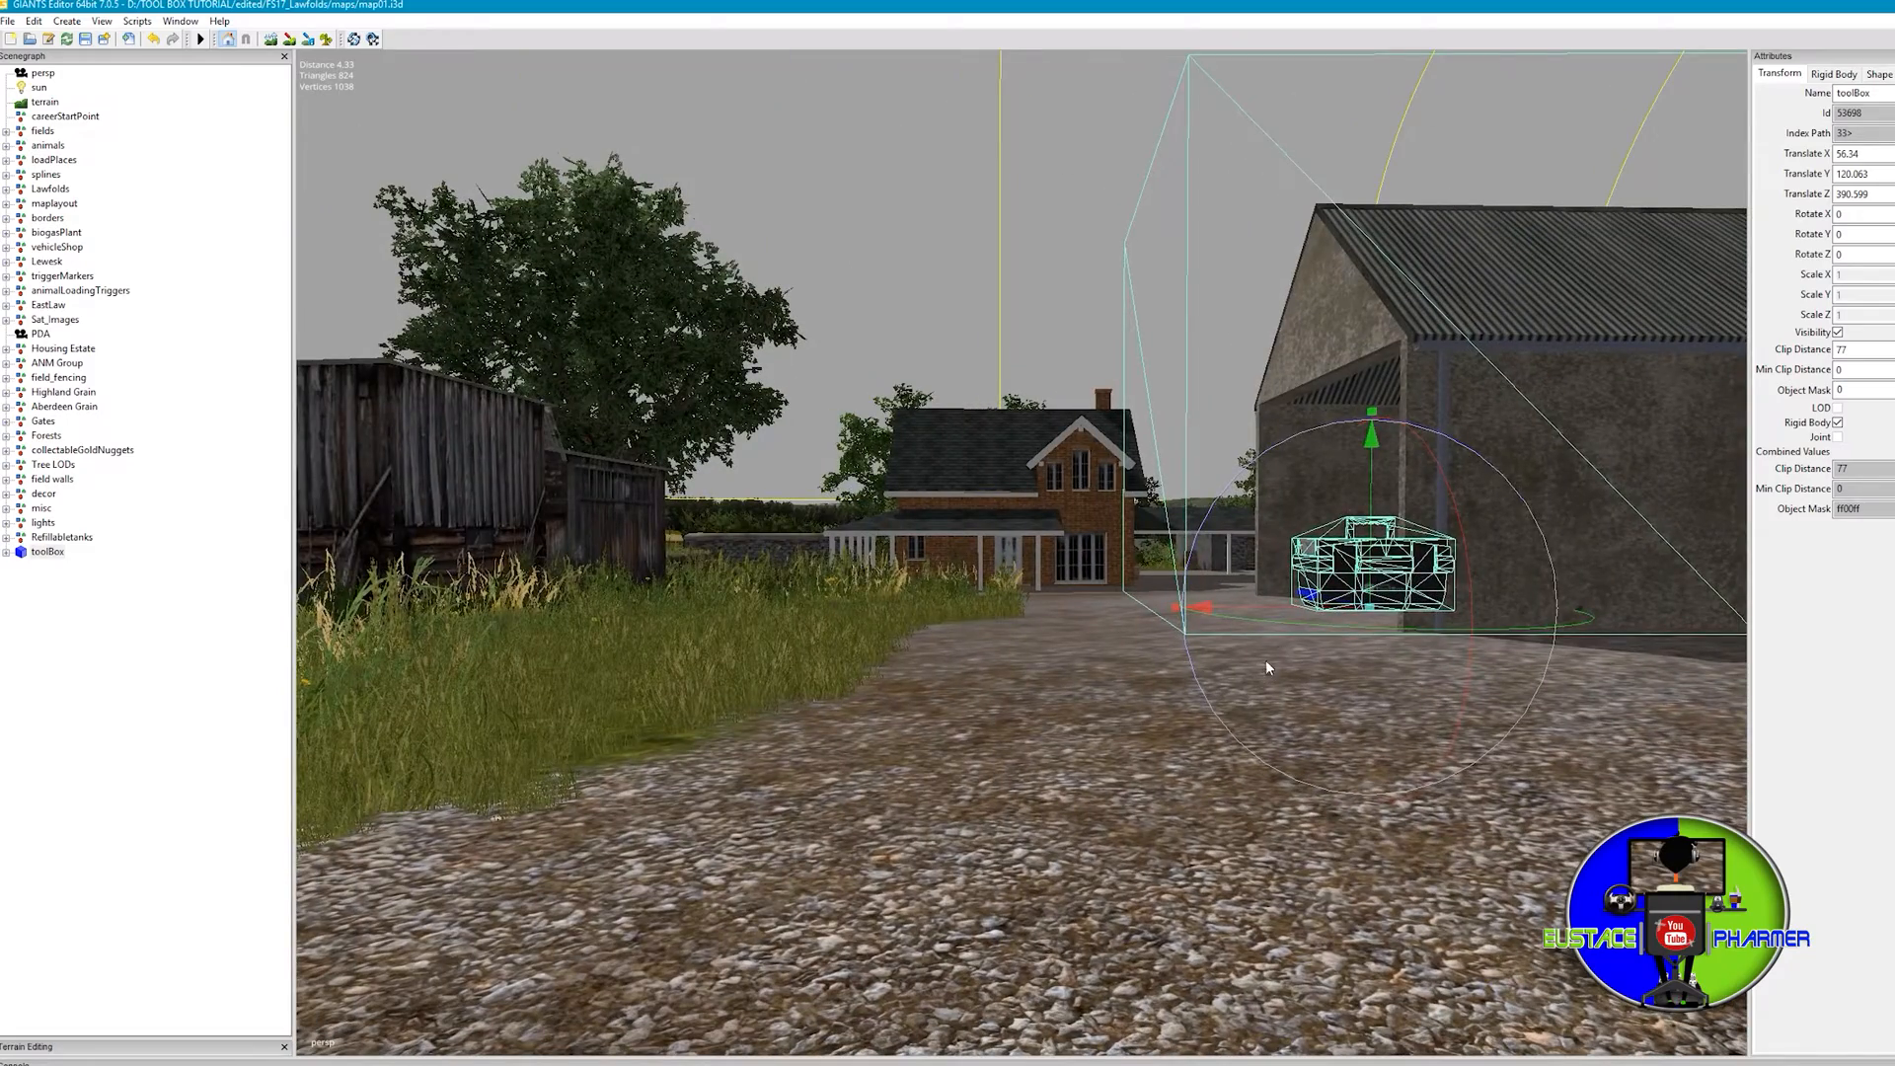
mouse_move(1198, 610)
mouse_down()
mouse_move(1272, 607)
mouse_move(1165, 616)
mouse_move(939, 750)
mouse_up()
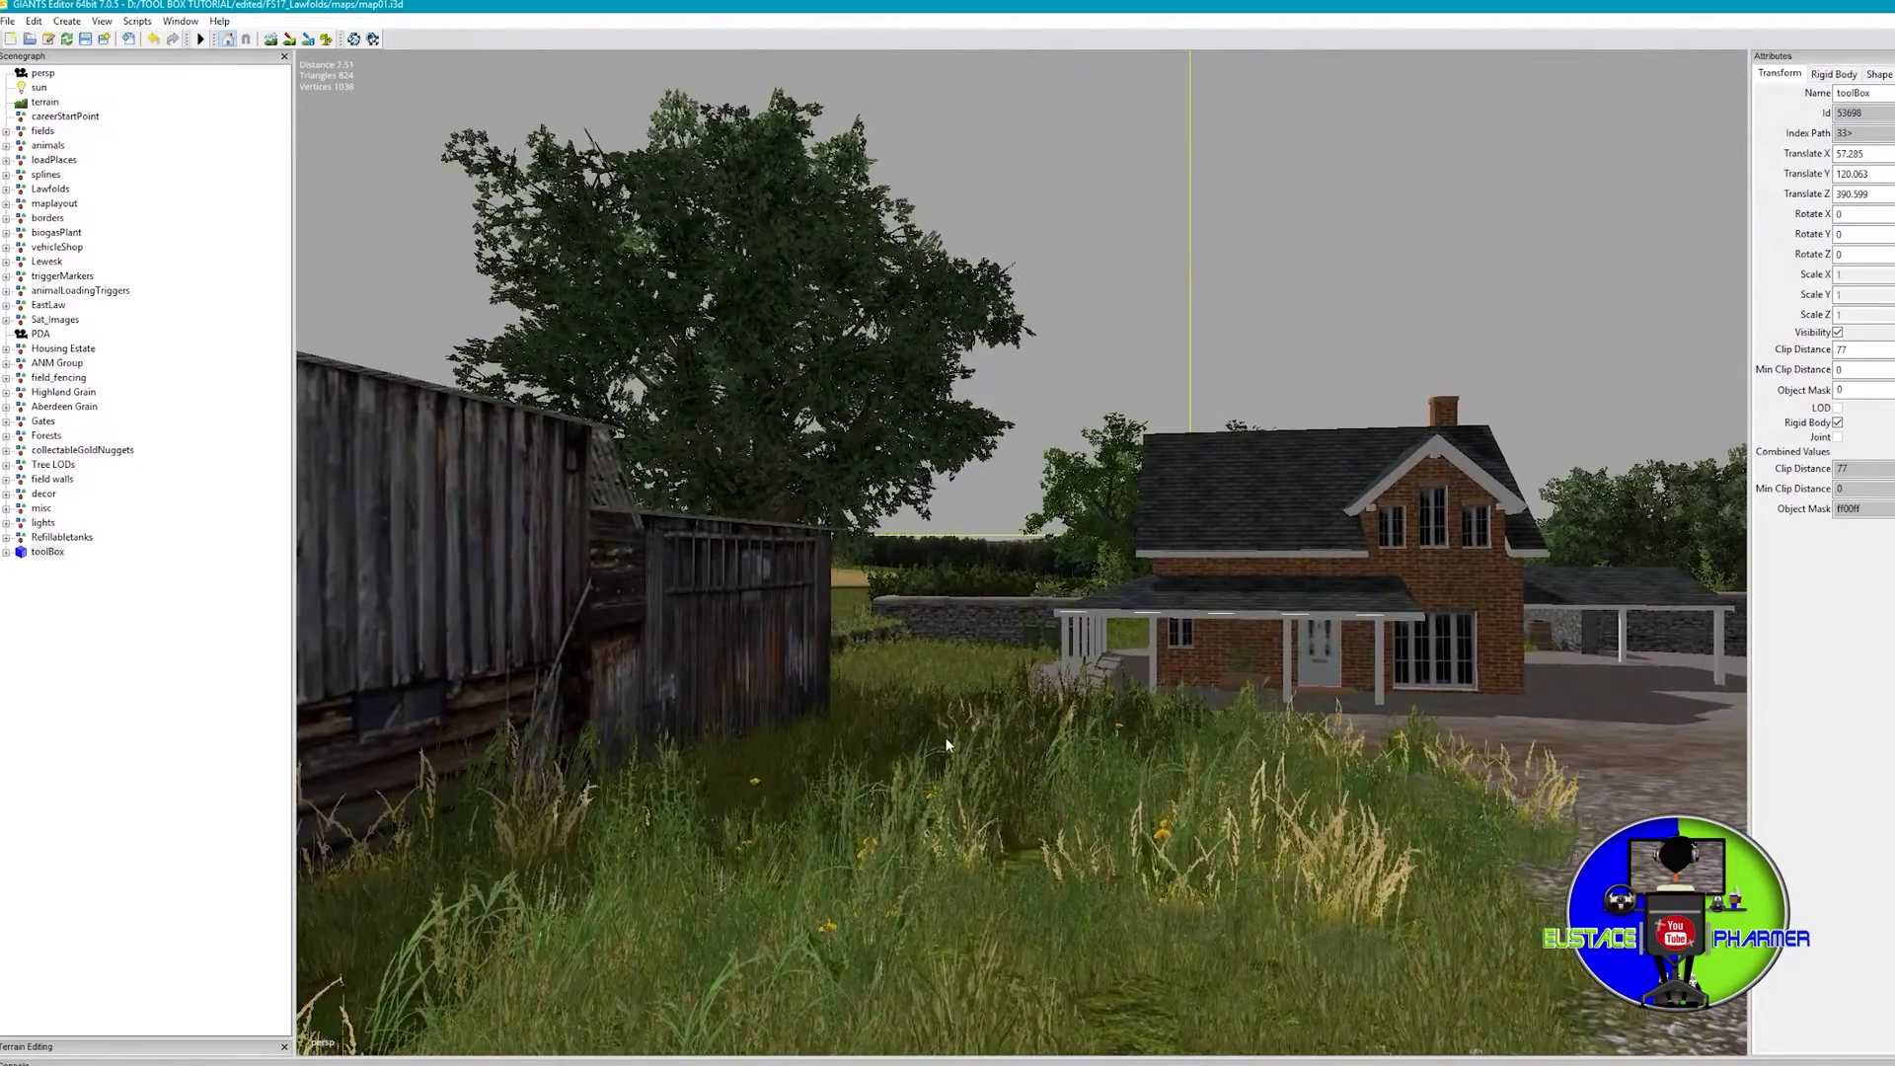
key(f)
Carry the toolBox on toward the small open-fronted shed and slide it inside beside the barrels.
mouse_move(946, 737)
alt+mouse_down()
mouse_move(1451, 773)
mouse_move(1559, 748)
alt+mouse_up()
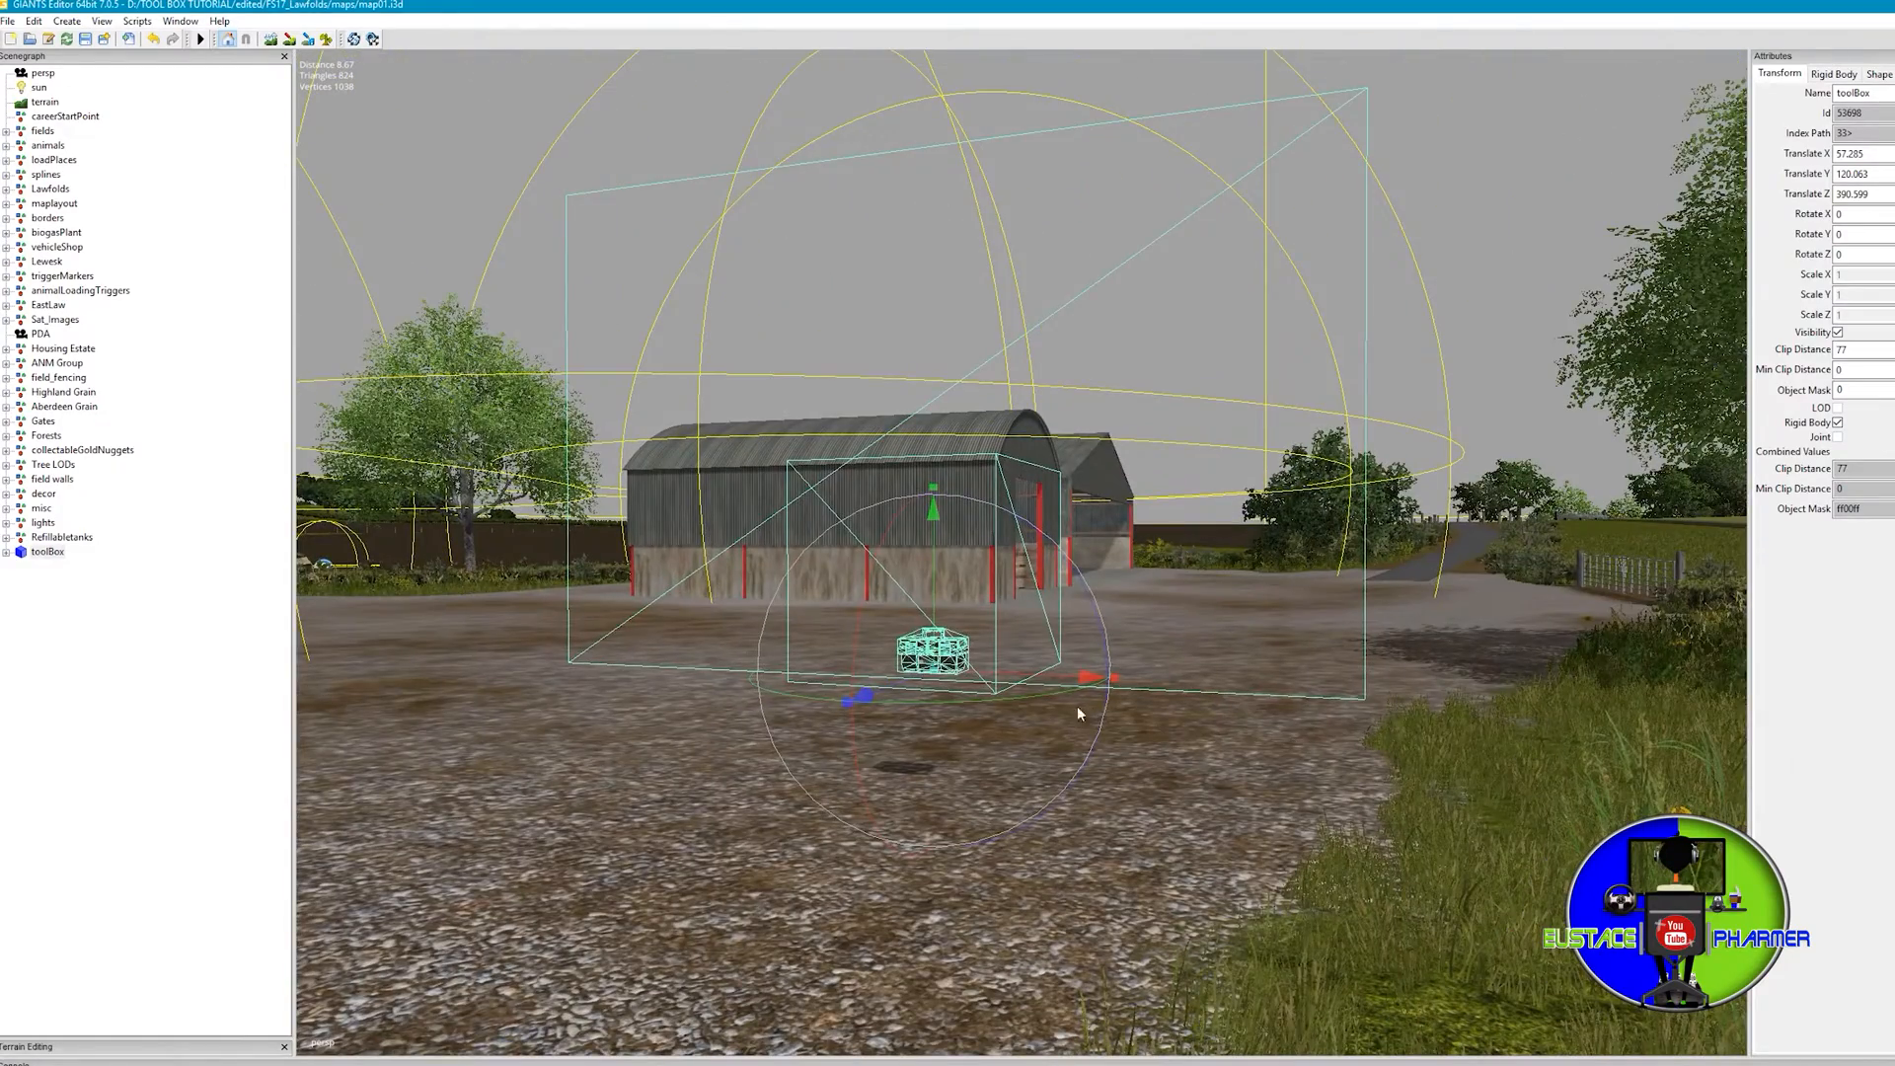
scroll(851, 721, up, 5)
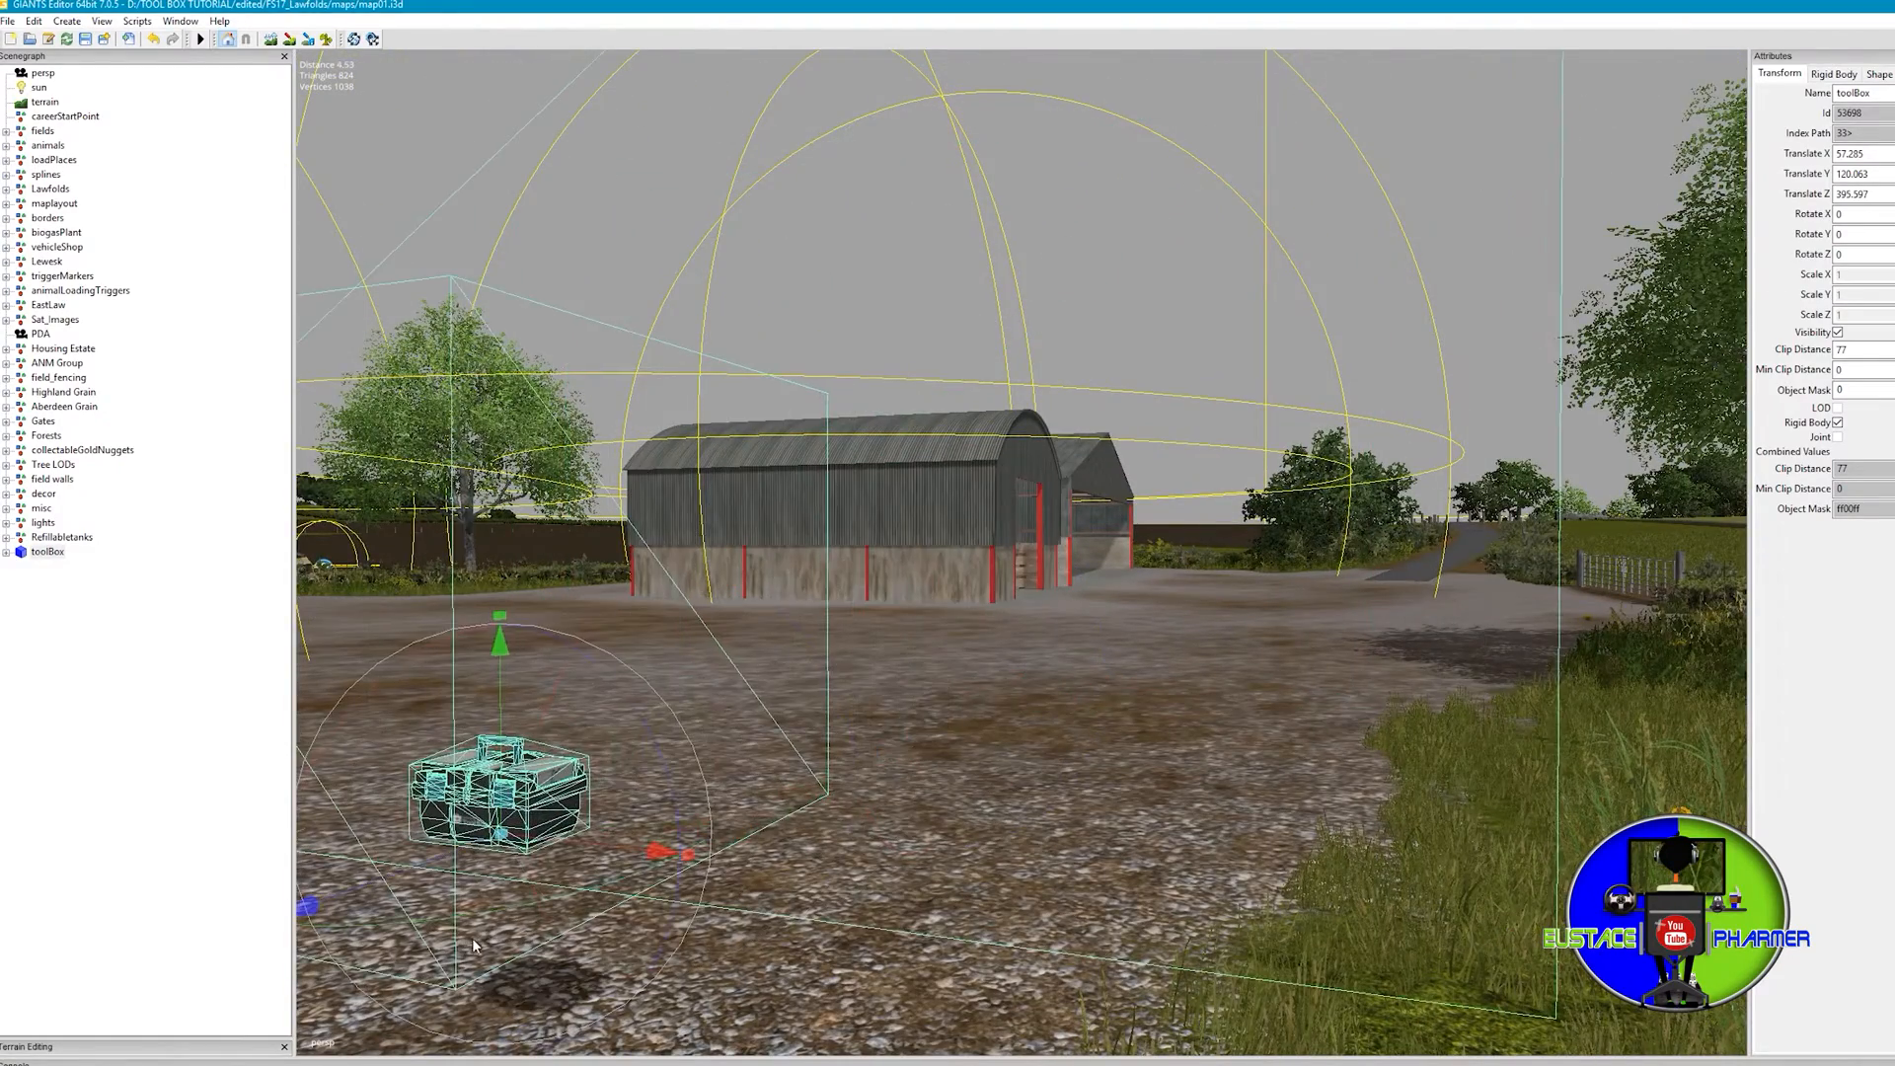
alt+drag(472, 938, 1058, 809)
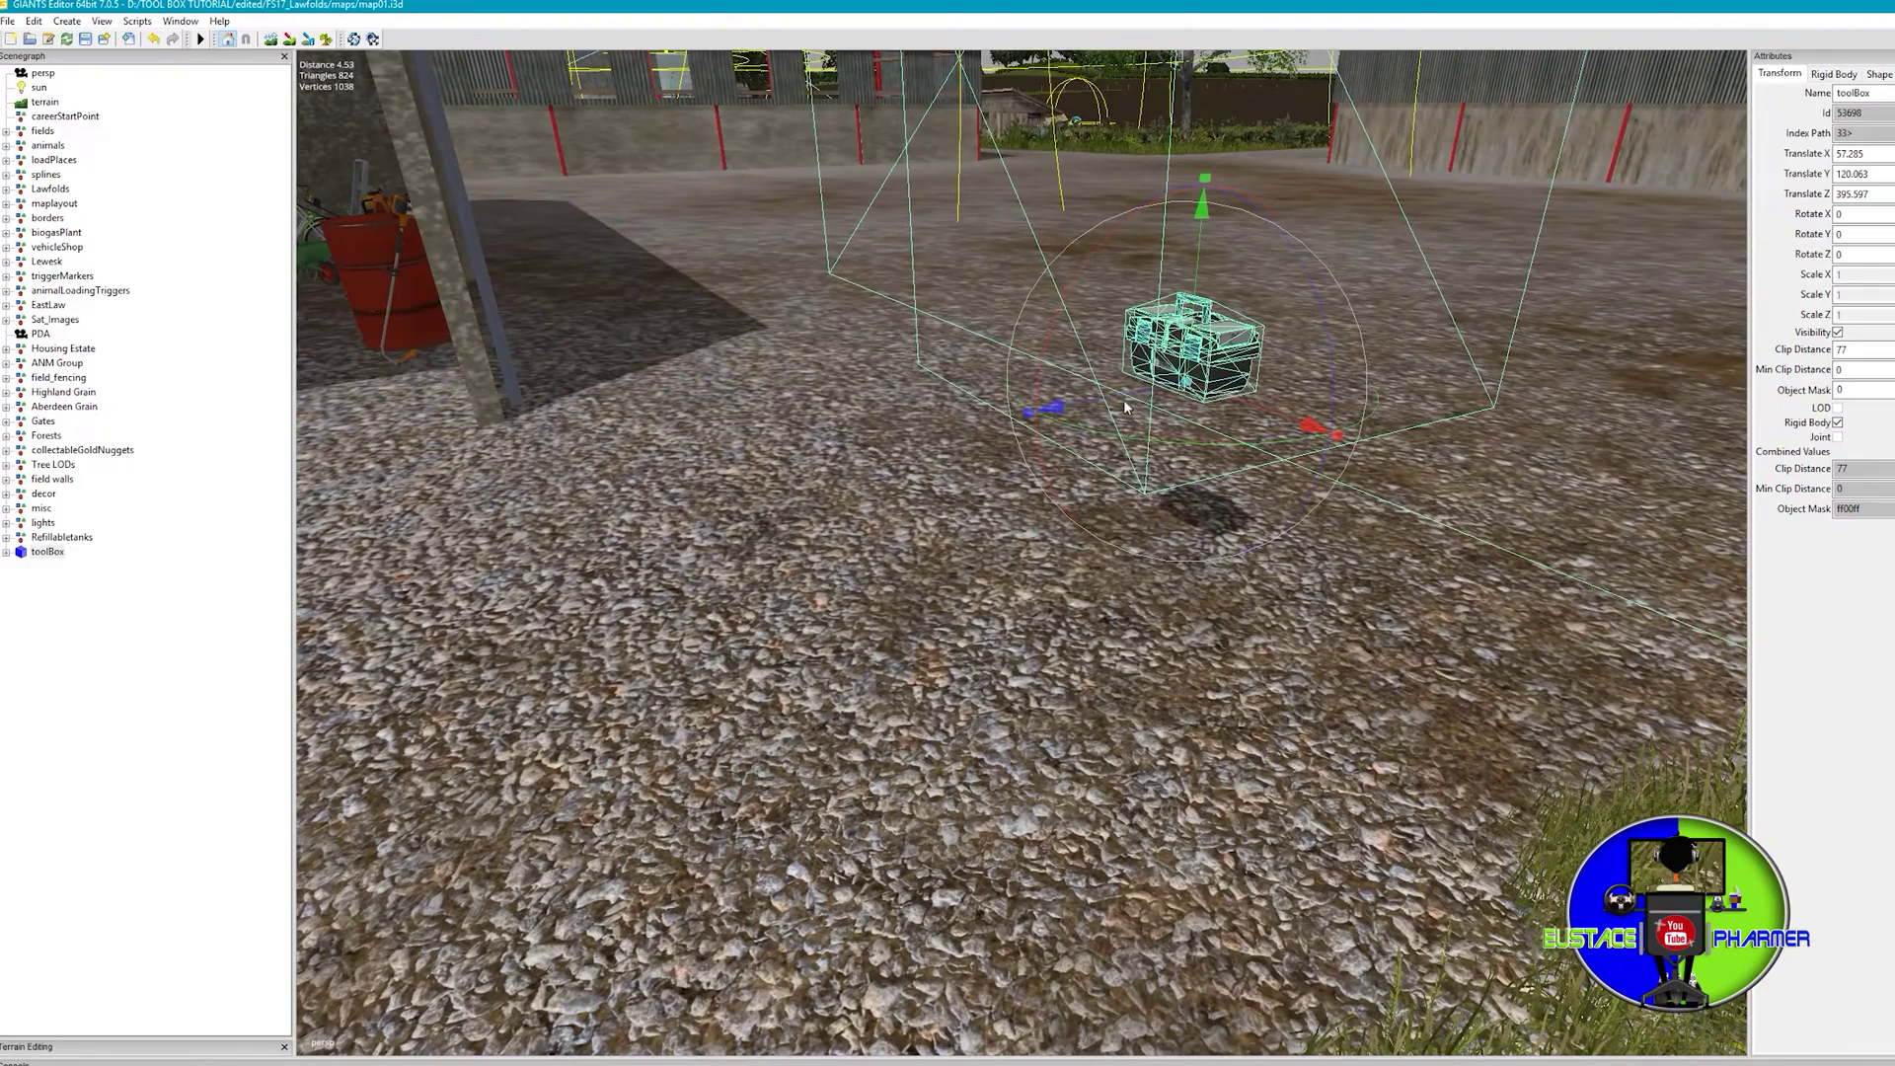
drag(1048, 408, 488, 488)
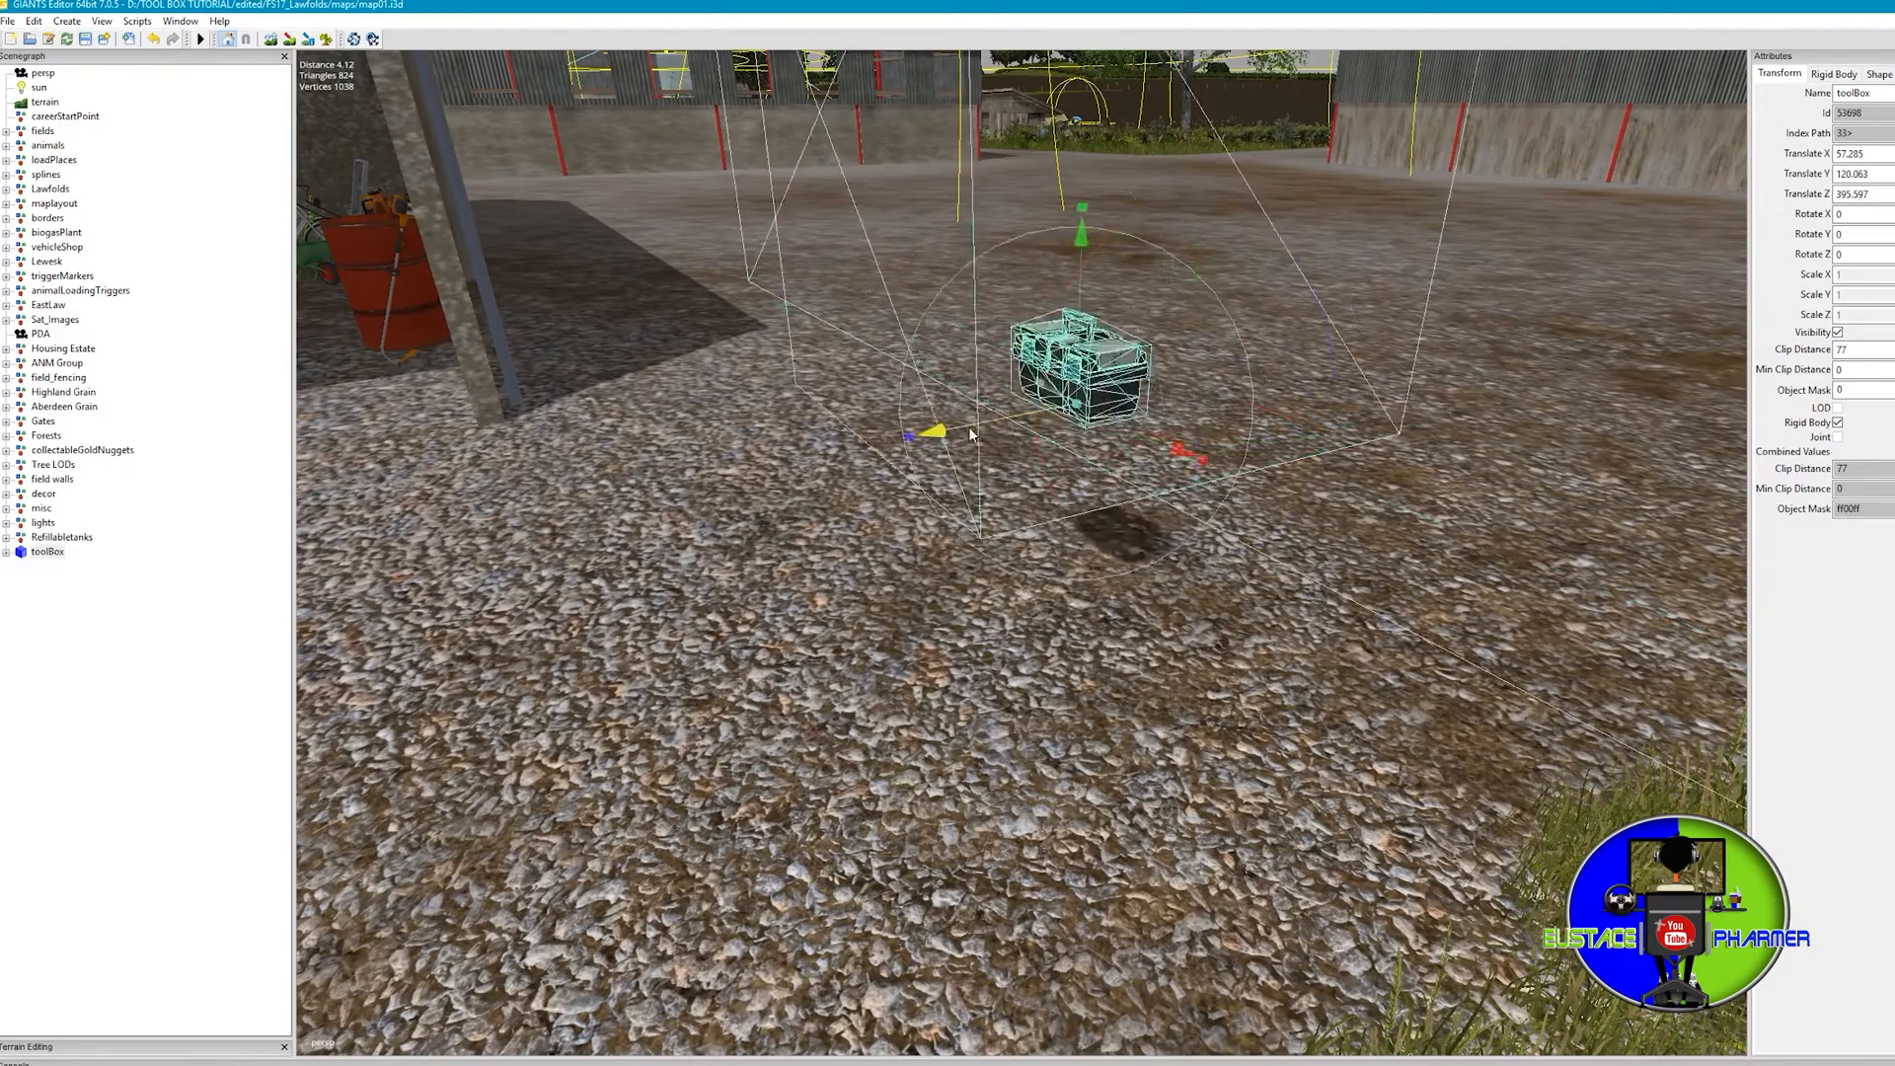
alt+drag(888, 666, 1400, 466)
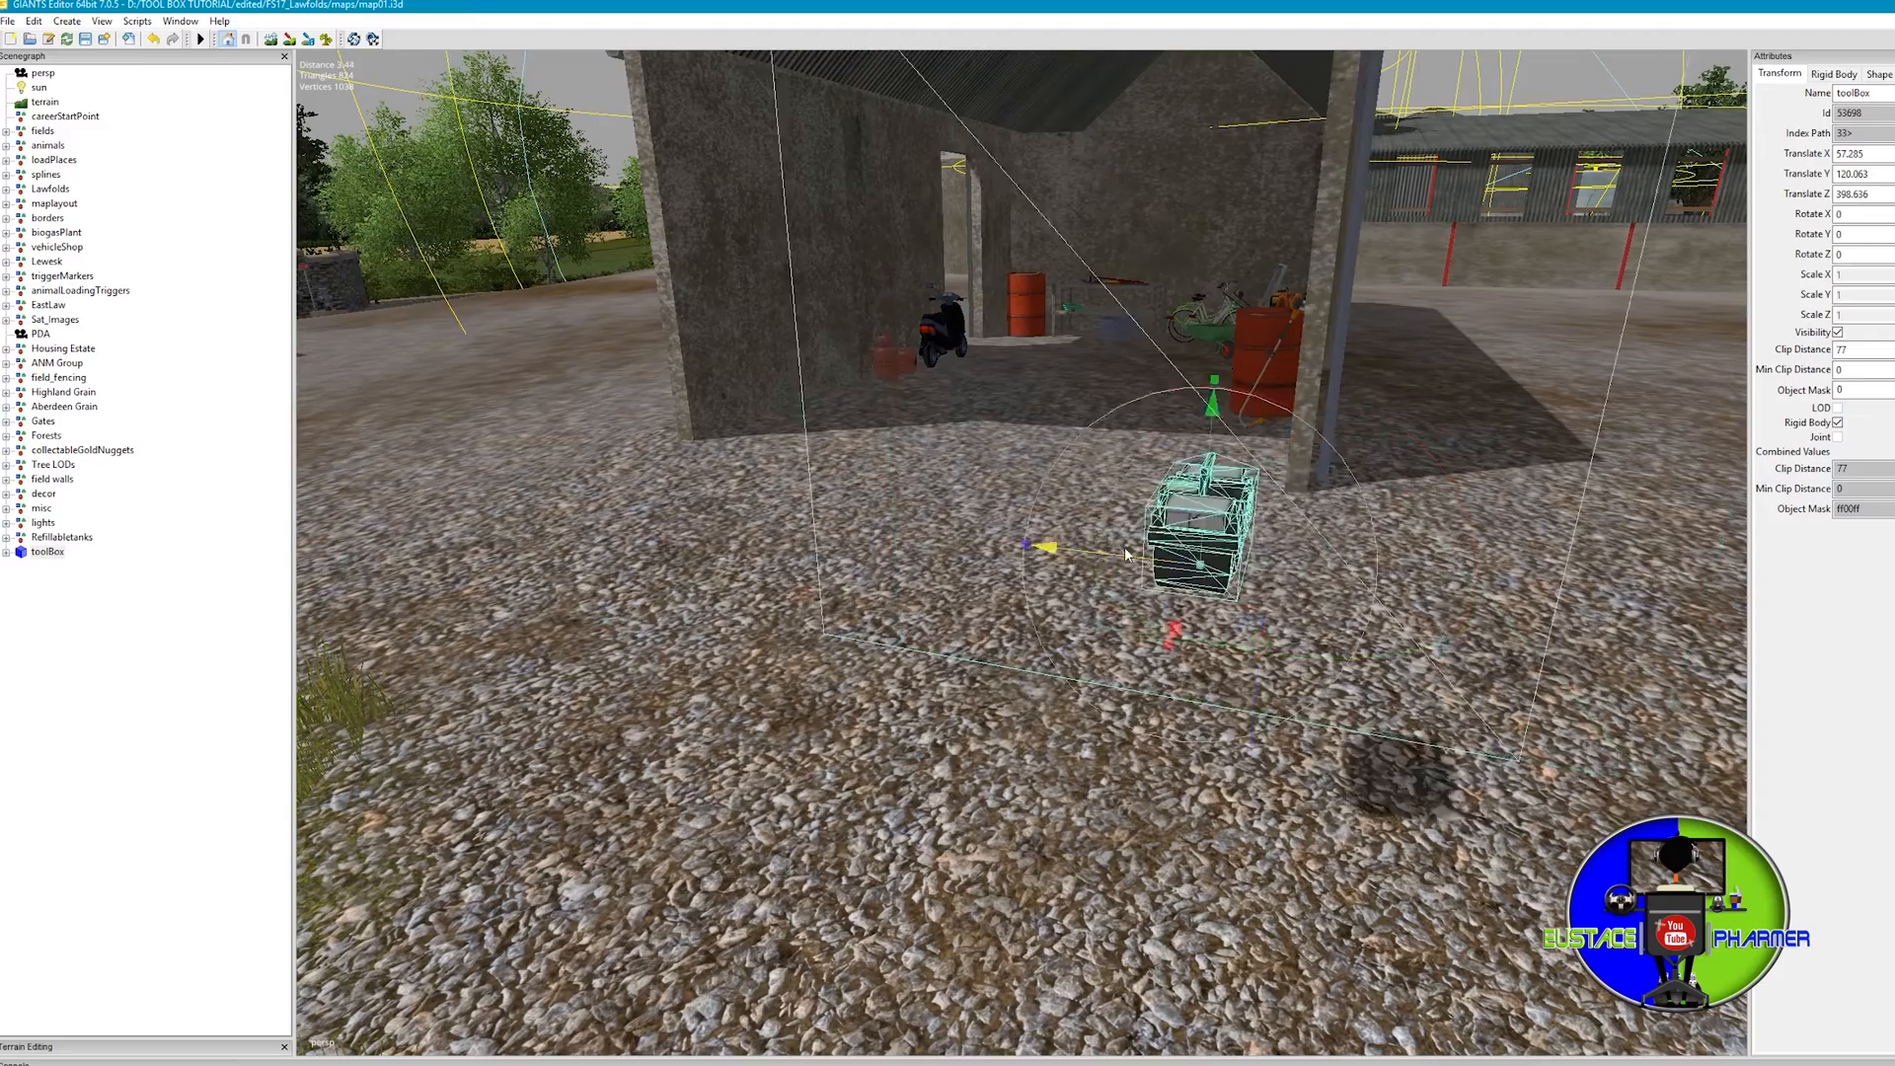
mouse_move(1184, 568)
mouse_down()
mouse_move(912, 572)
mouse_move(1102, 385)
mouse_up()
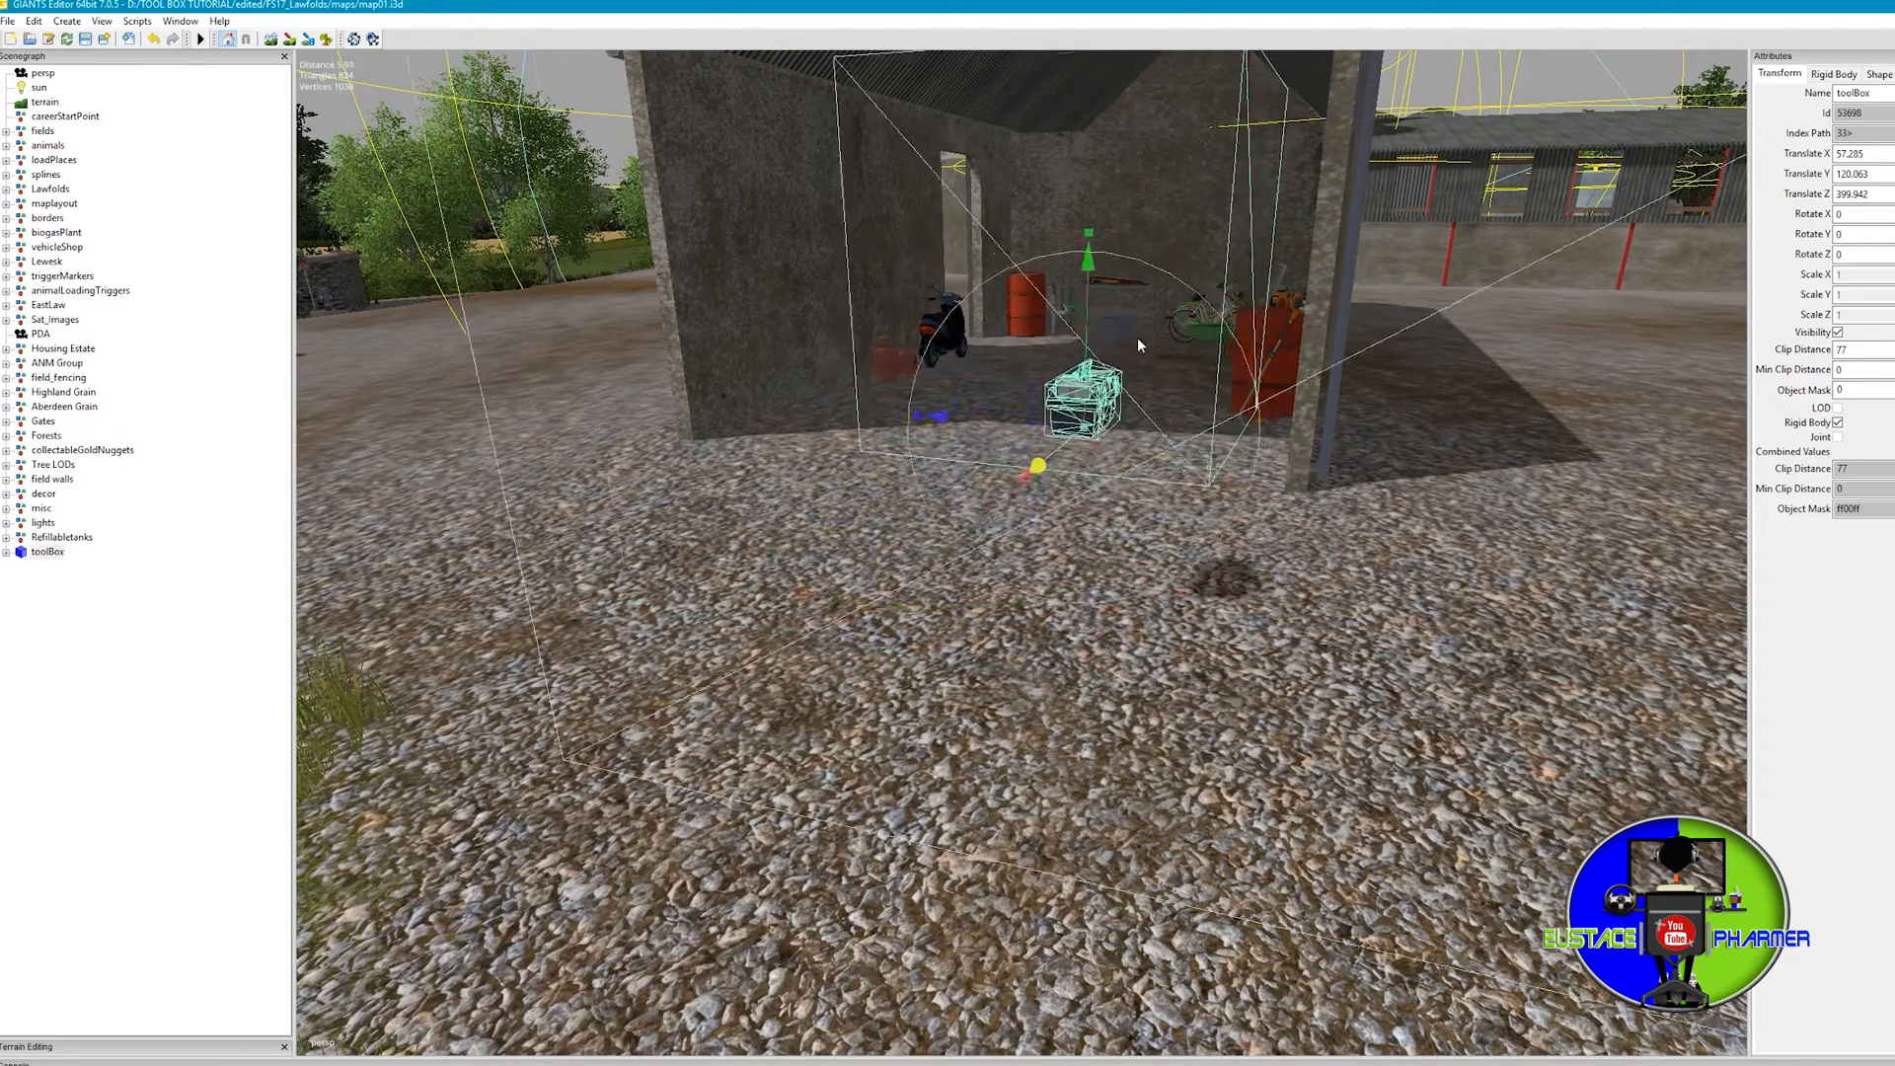
mouse_move(952, 740)
alt+mouse_down()
mouse_move(1019, 751)
mouse_move(1352, 695)
alt+mouse_up()
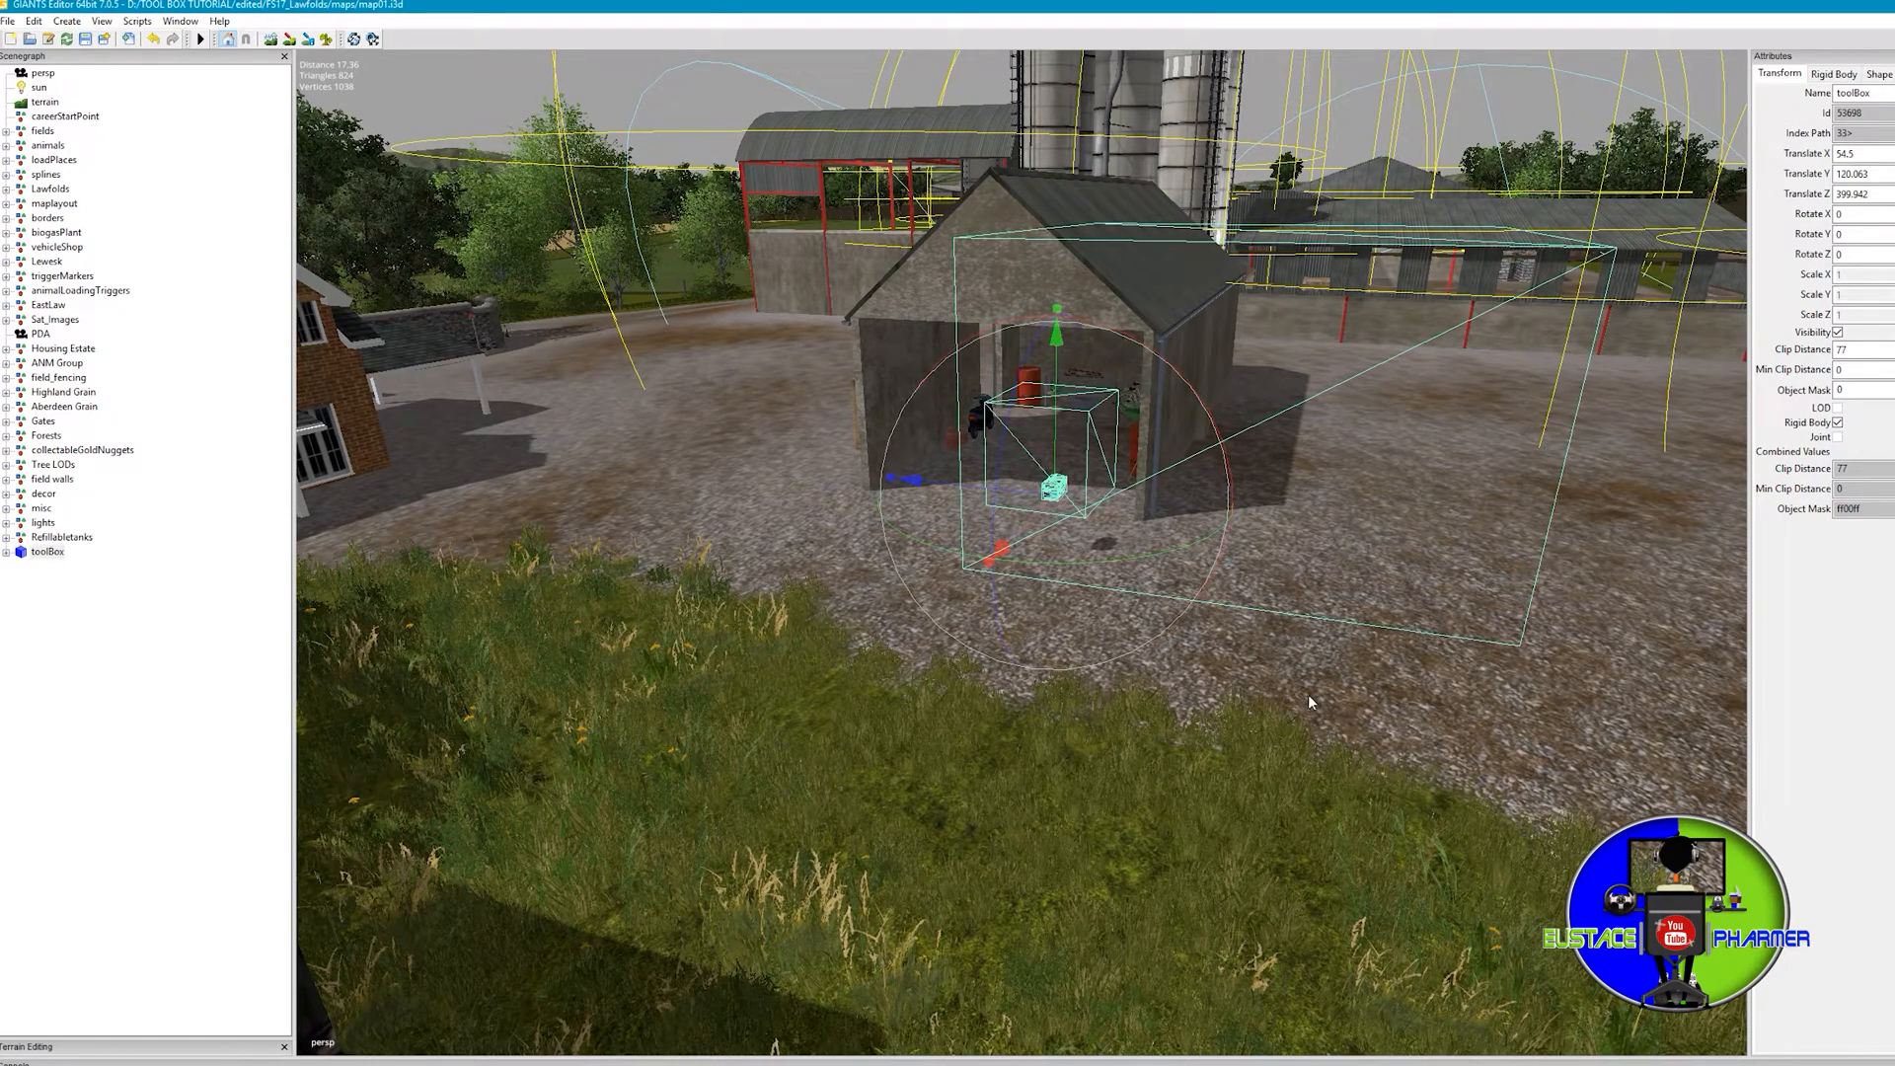
Move the toolBox into the shed interior and across until it sits beside the metal shelf.
middle_drag(1307, 695, 1287, 722)
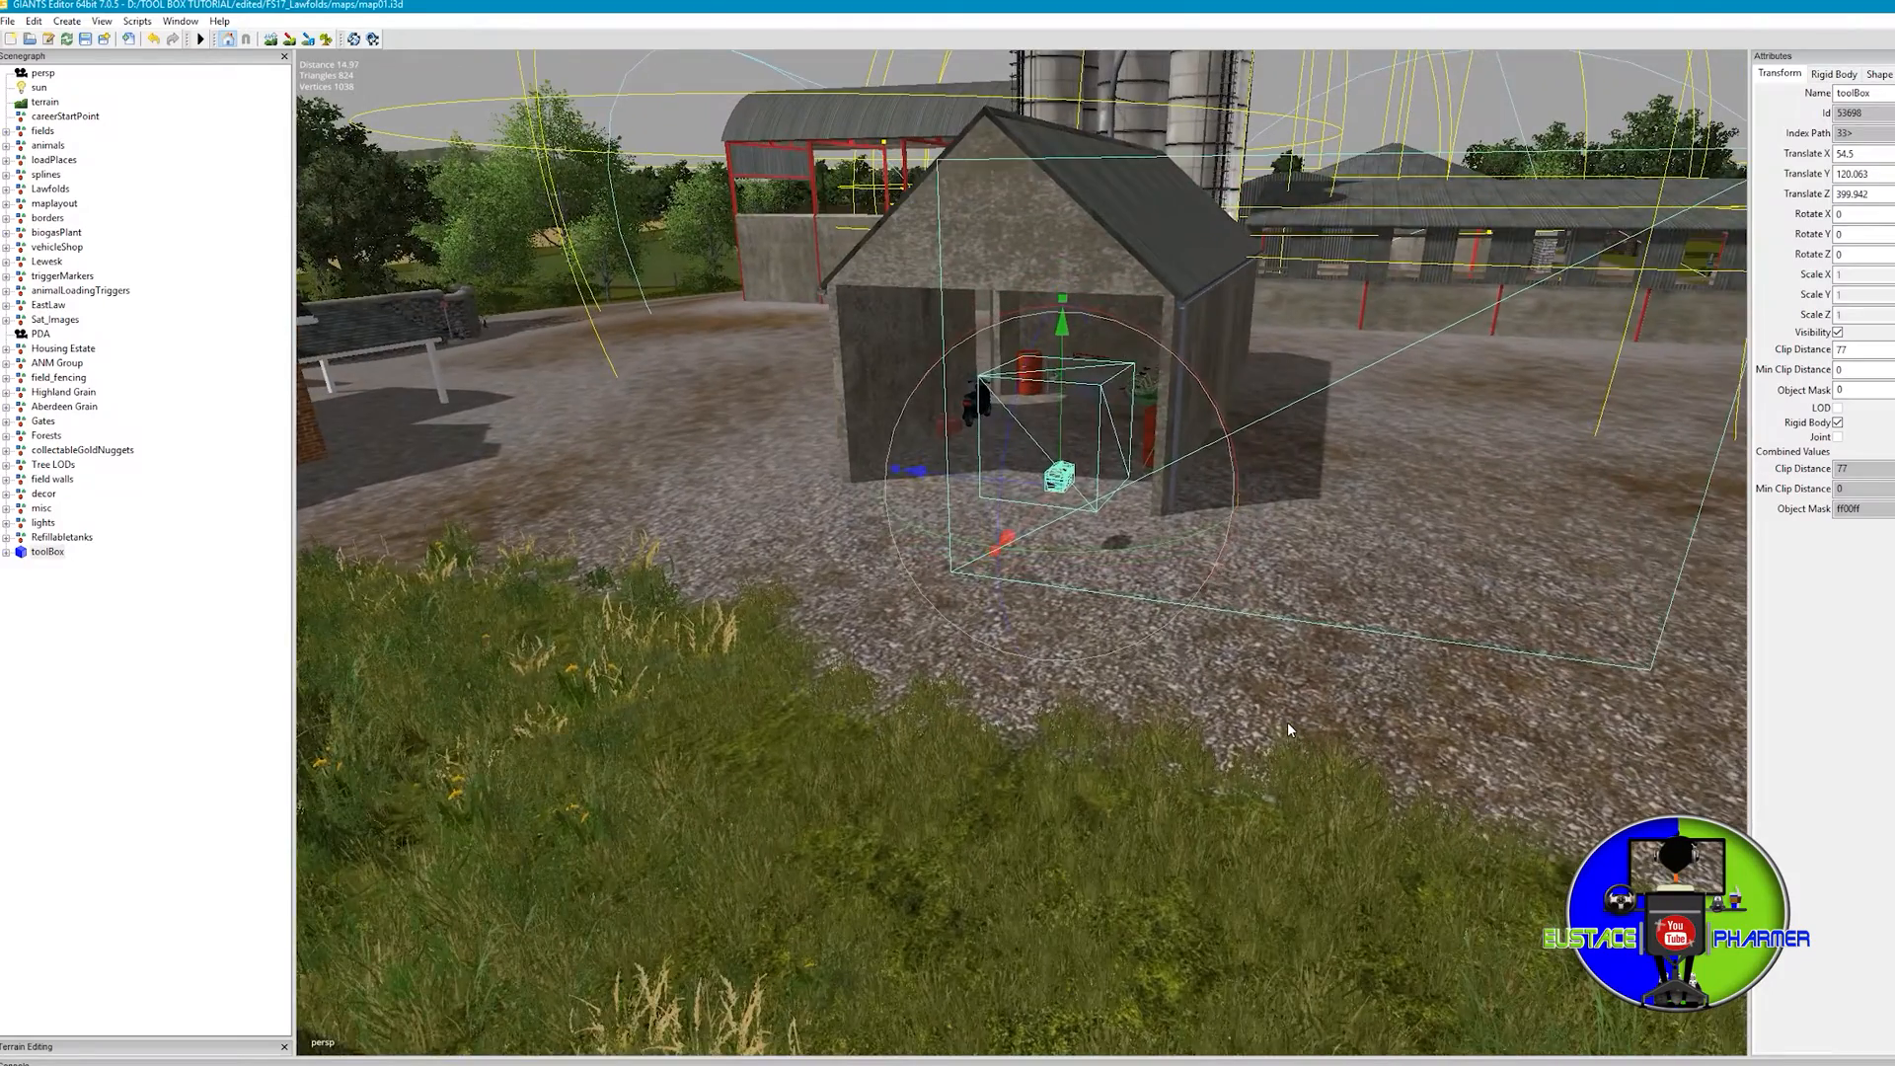
scroll(1287, 720, up, 8)
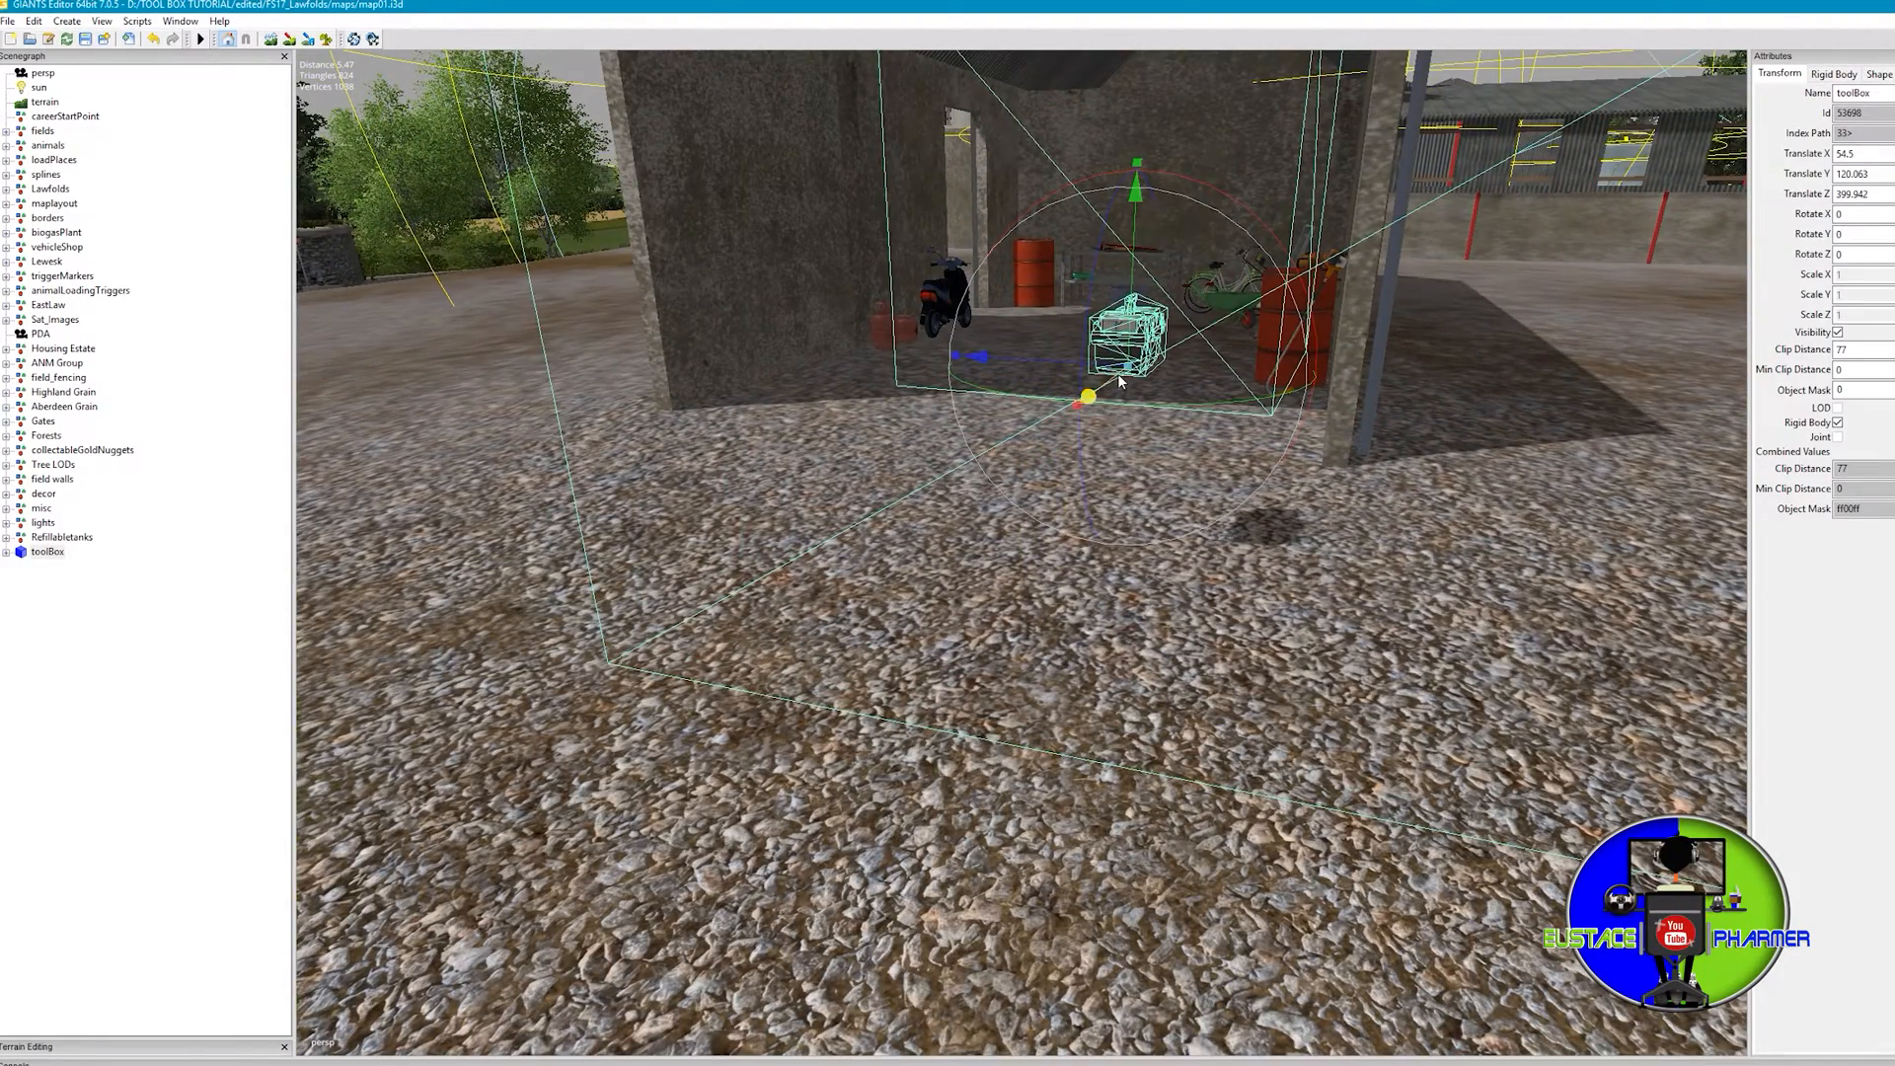
drag(1119, 383, 1274, 216)
mouse_move(1036, 533)
middle_down()
mouse_move(949, 541)
mouse_move(1137, 509)
mouse_move(712, 814)
middle_up()
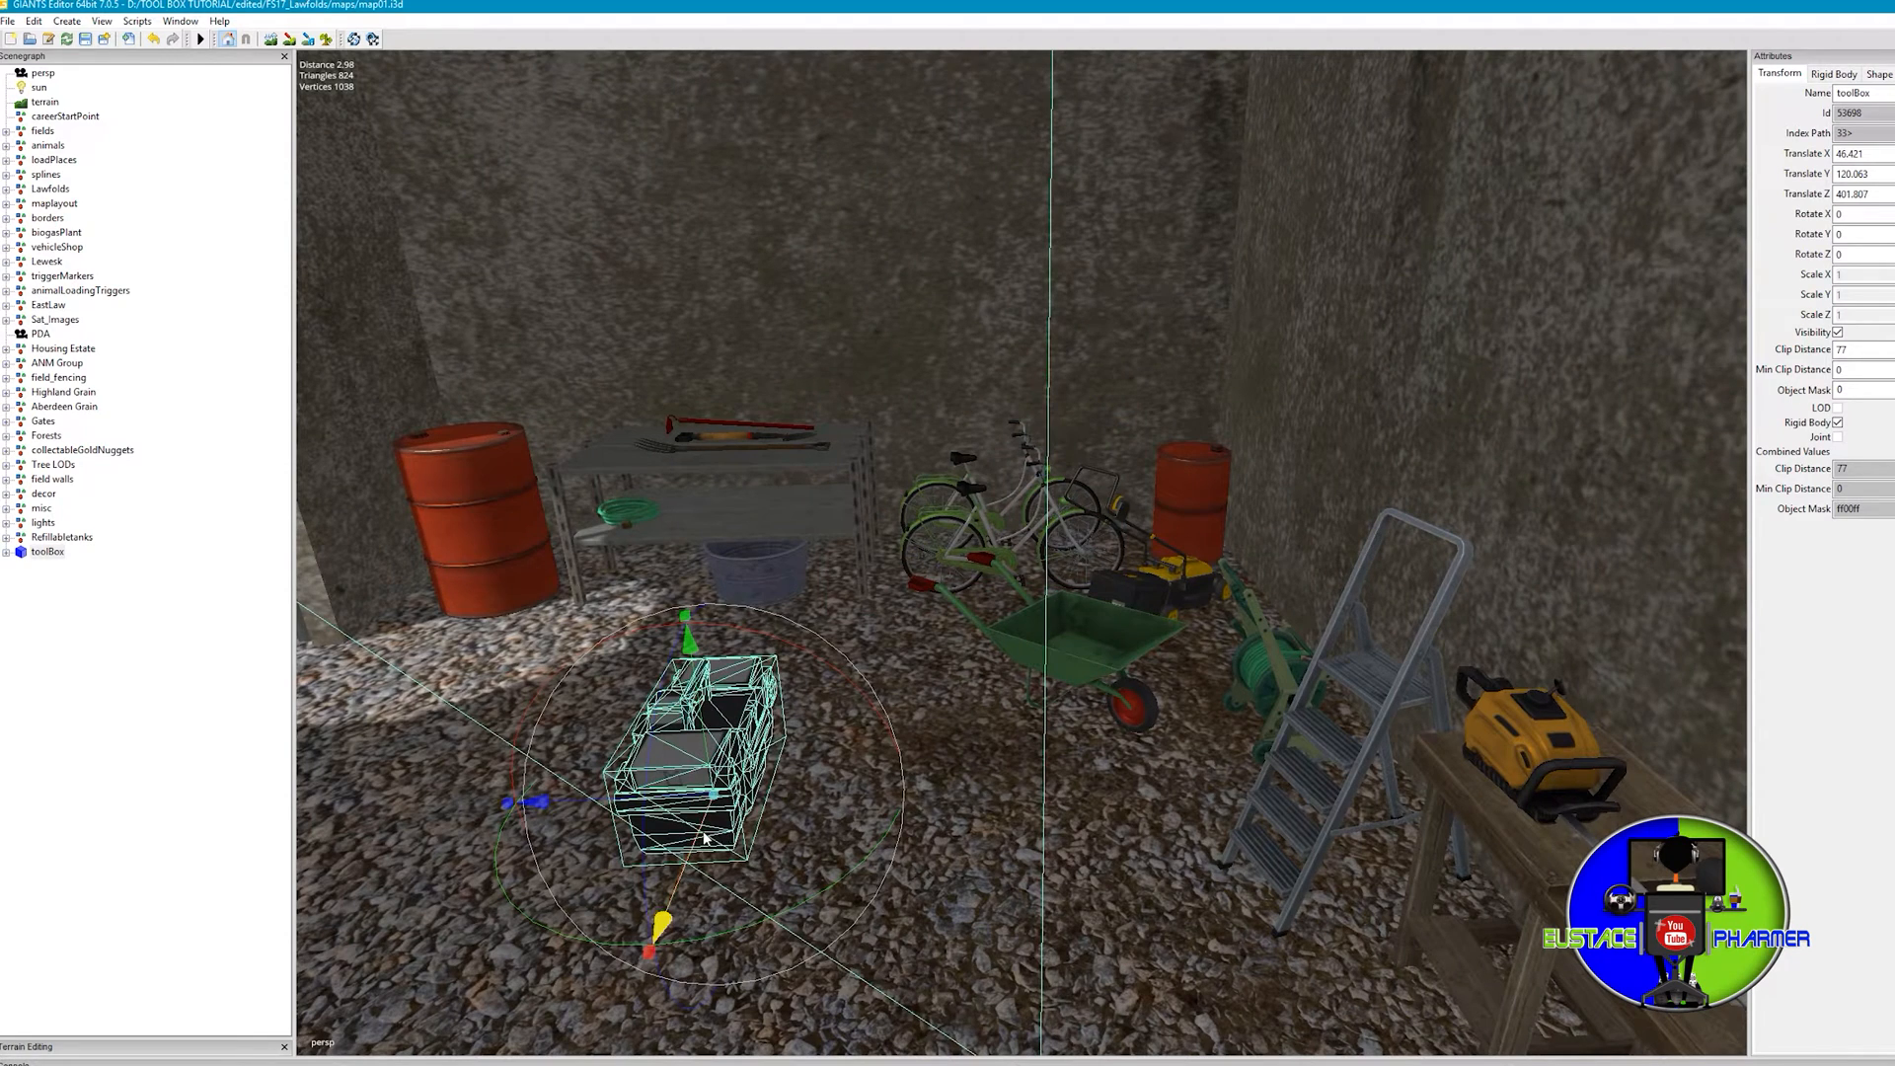
drag(705, 840, 829, 744)
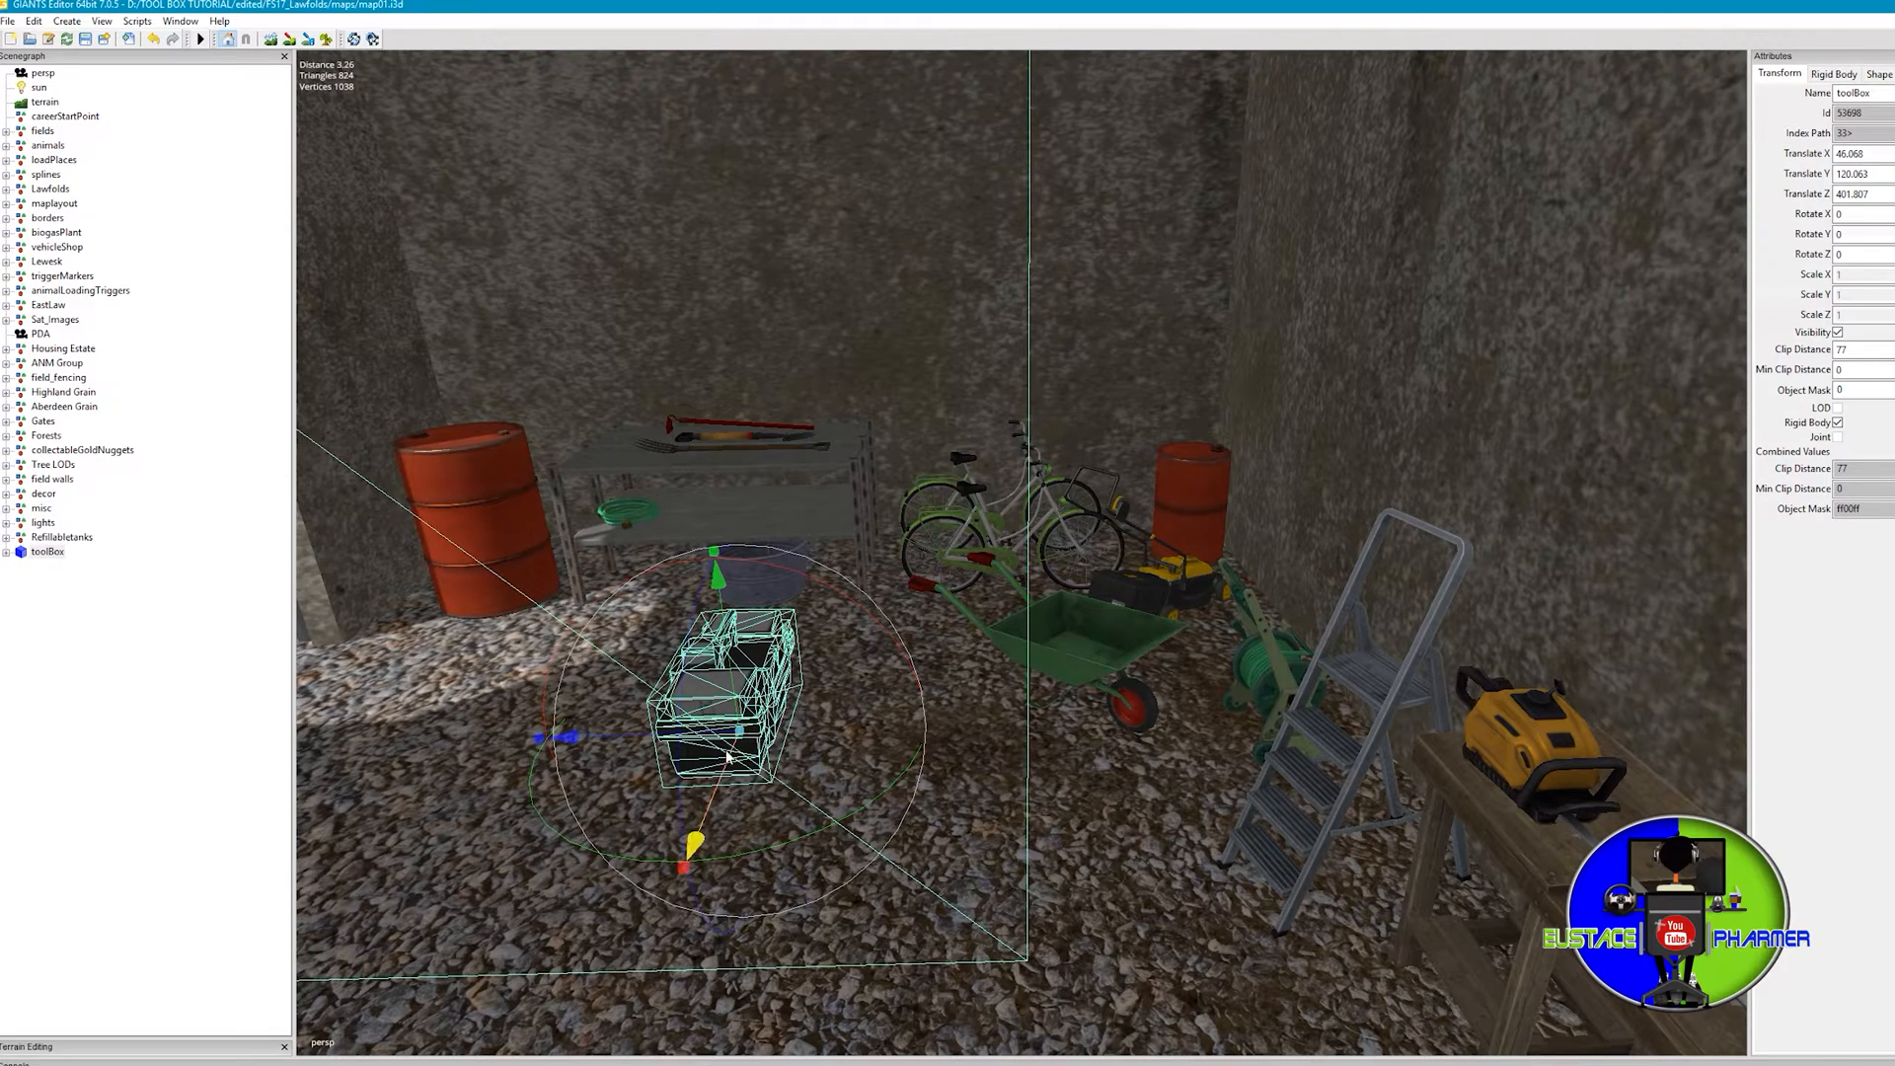
drag(696, 842, 719, 546)
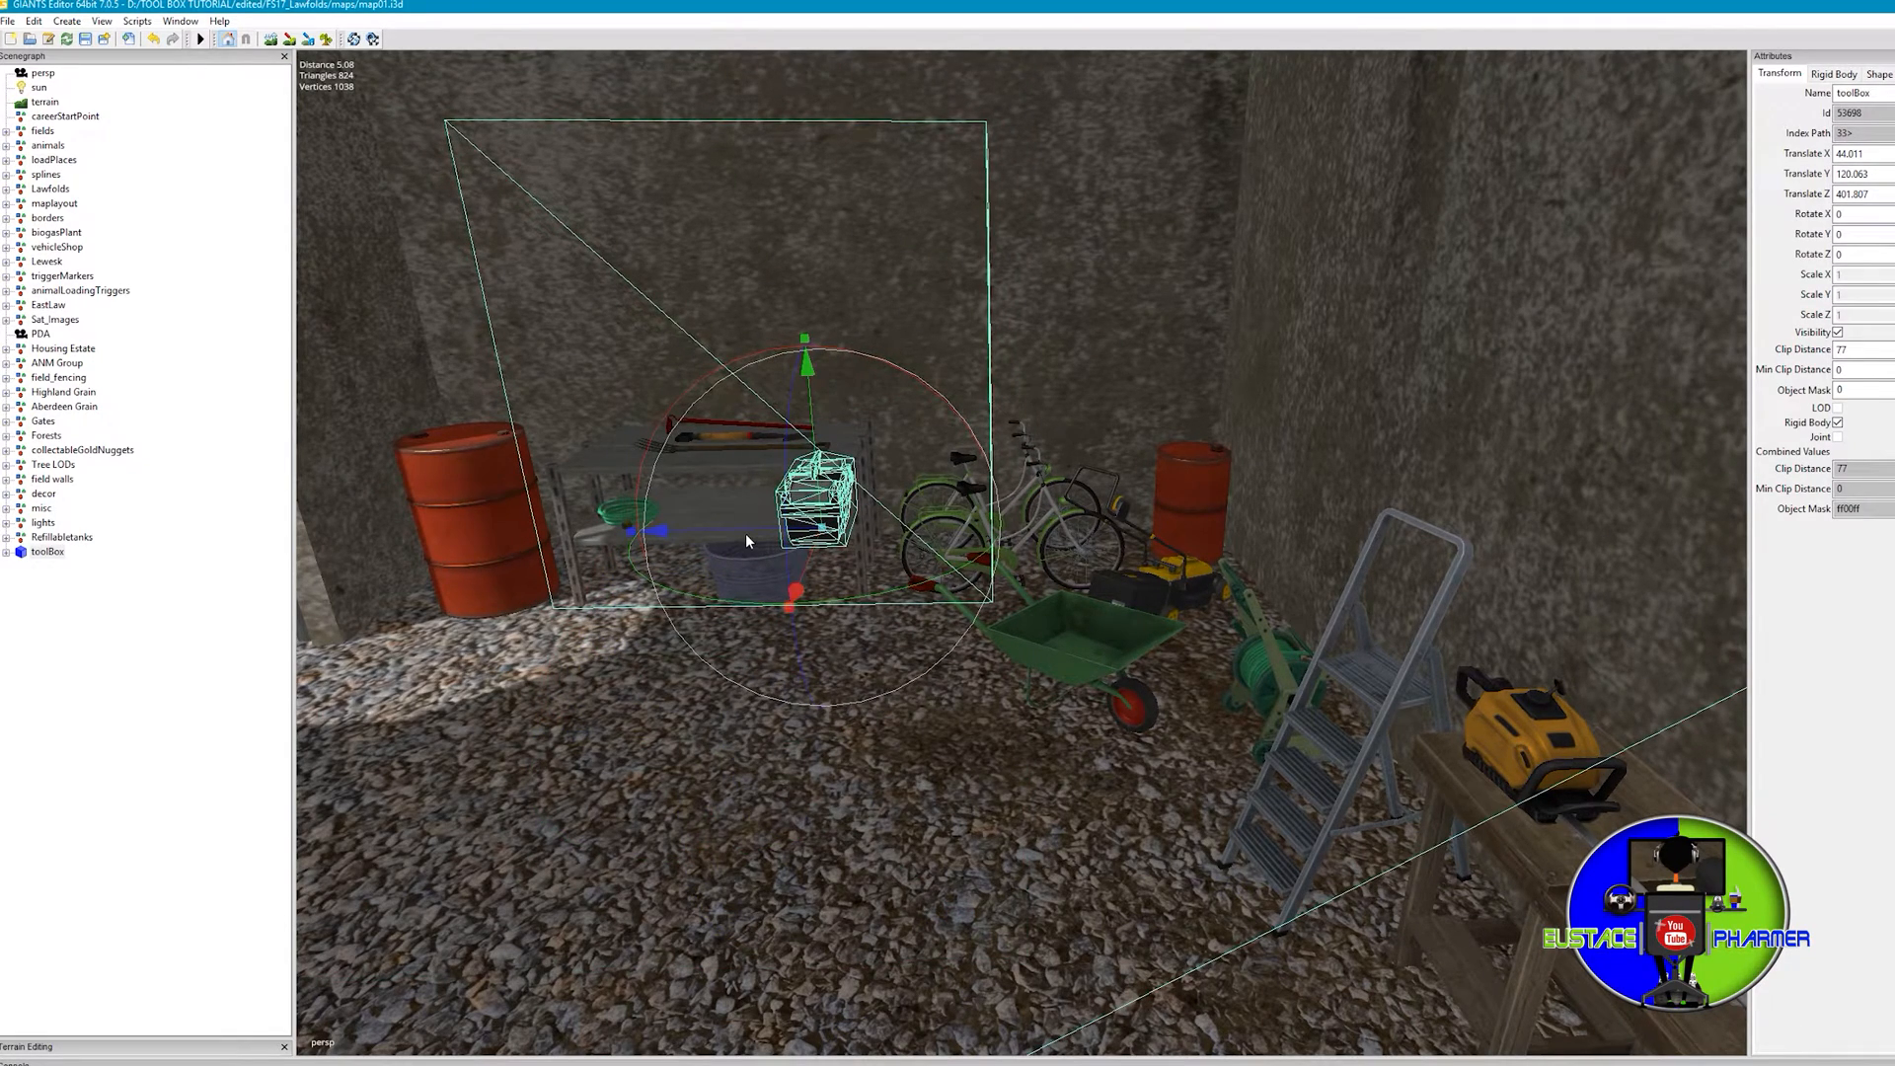
click(747, 534)
Drag the toolBox's sellAreaTrigger over onto the shelf, then reselect the toolBox in the Scenegraph.
drag(1258, 518, 893, 544)
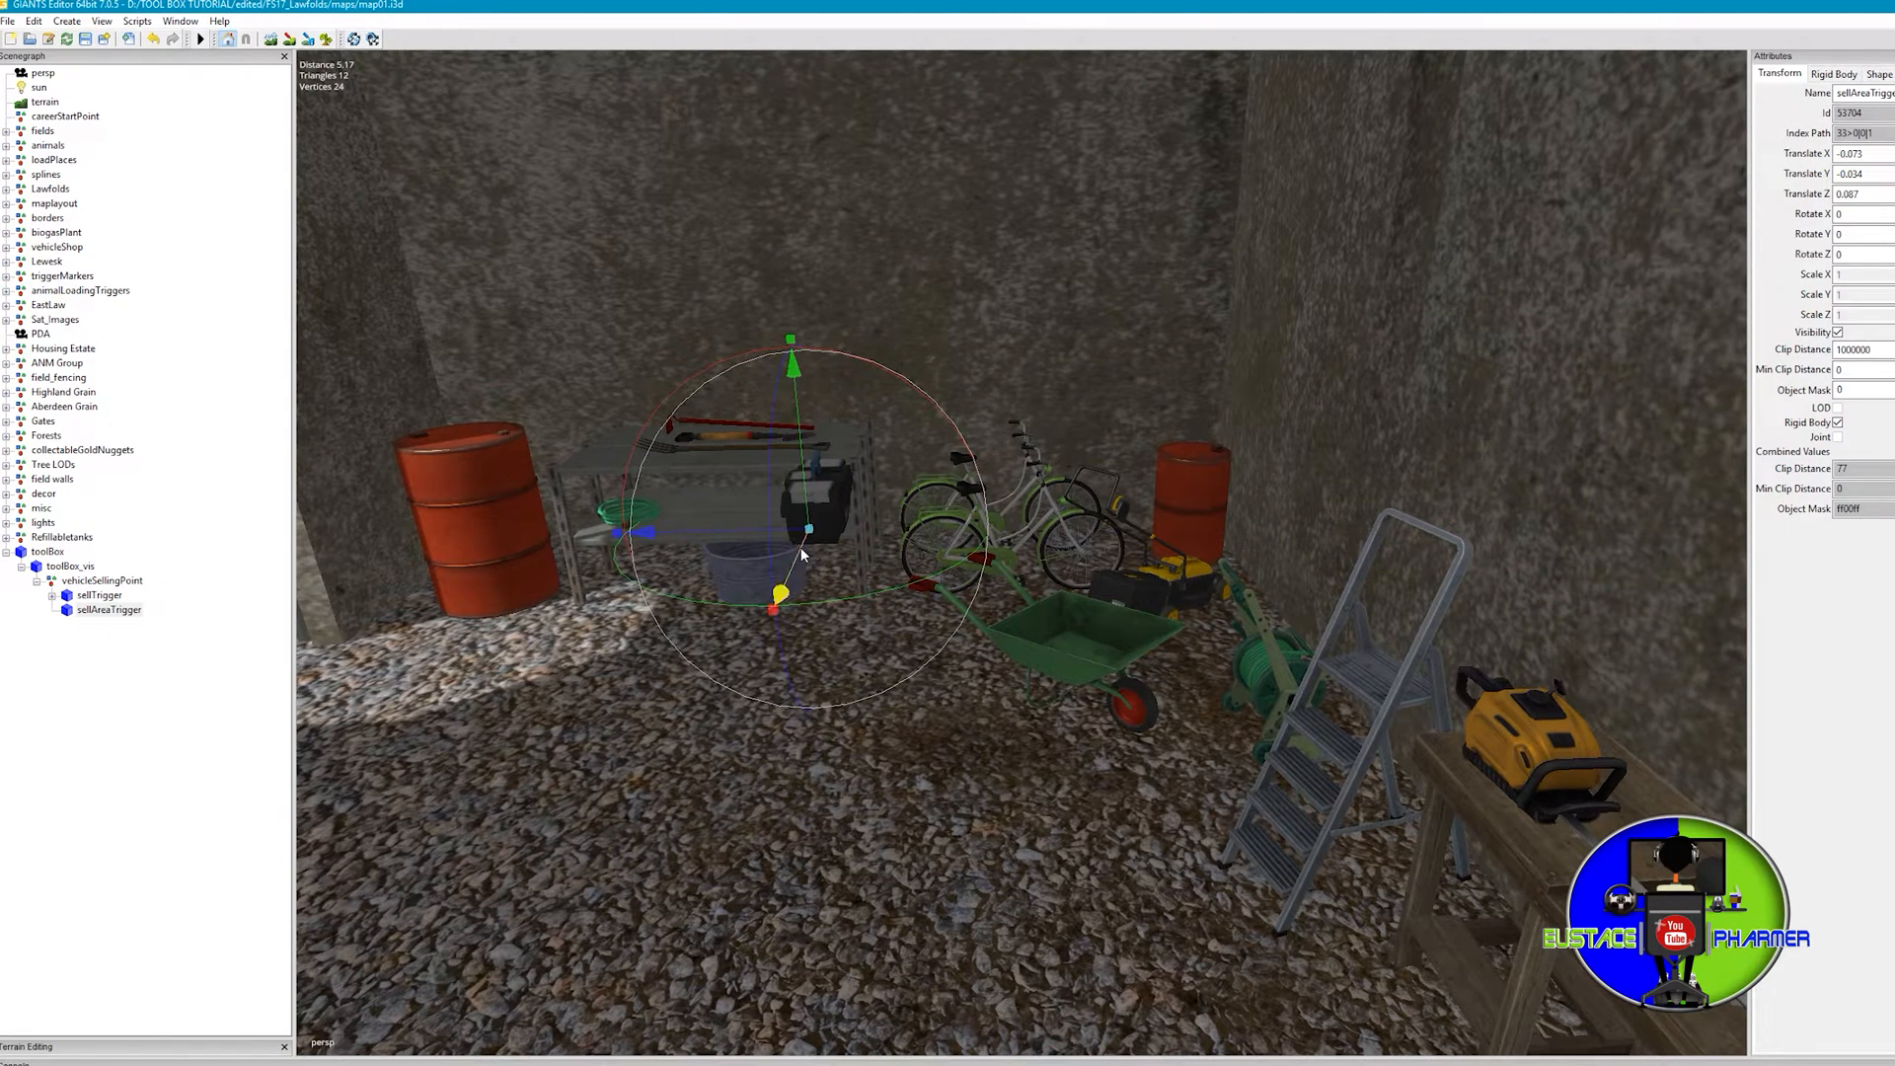
mouse_move(809, 529)
mouse_down()
mouse_move(801, 581)
mouse_move(786, 432)
mouse_up()
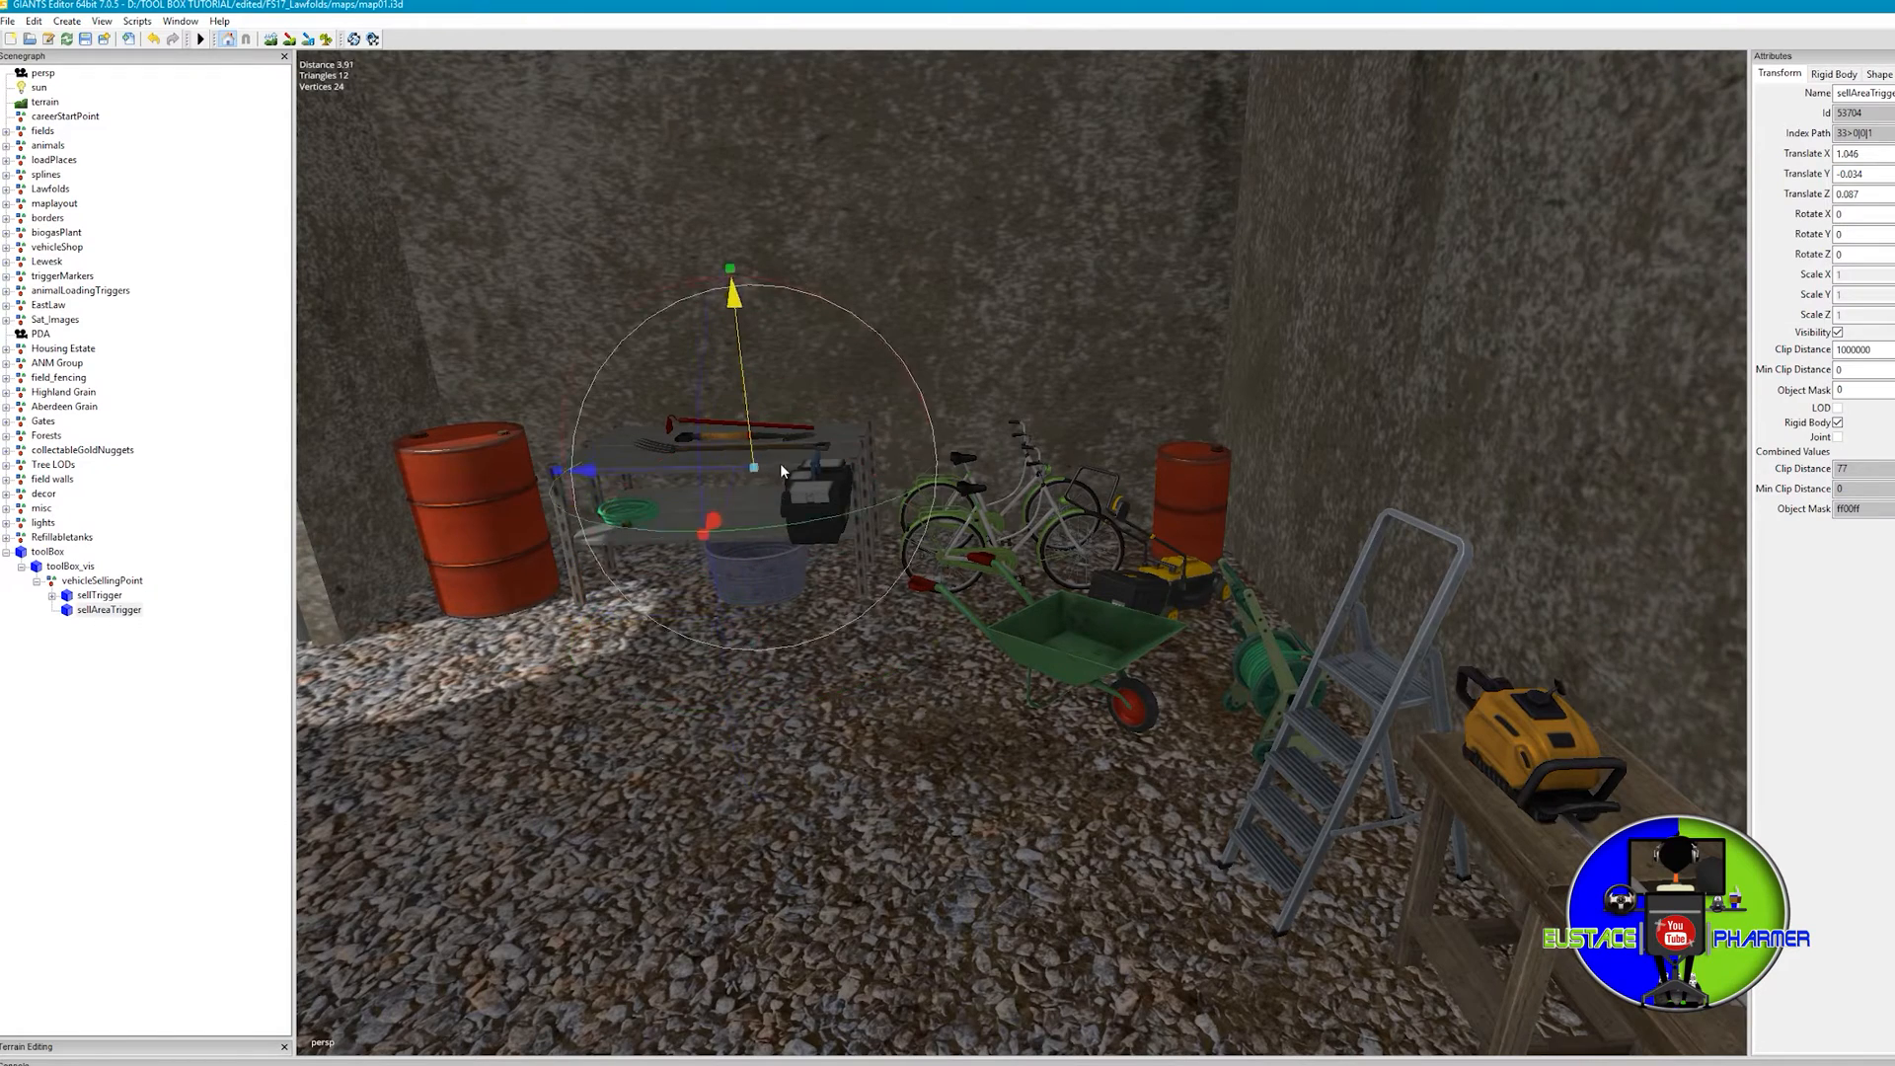
click(50, 552)
scroll(727, 1036, down, 2)
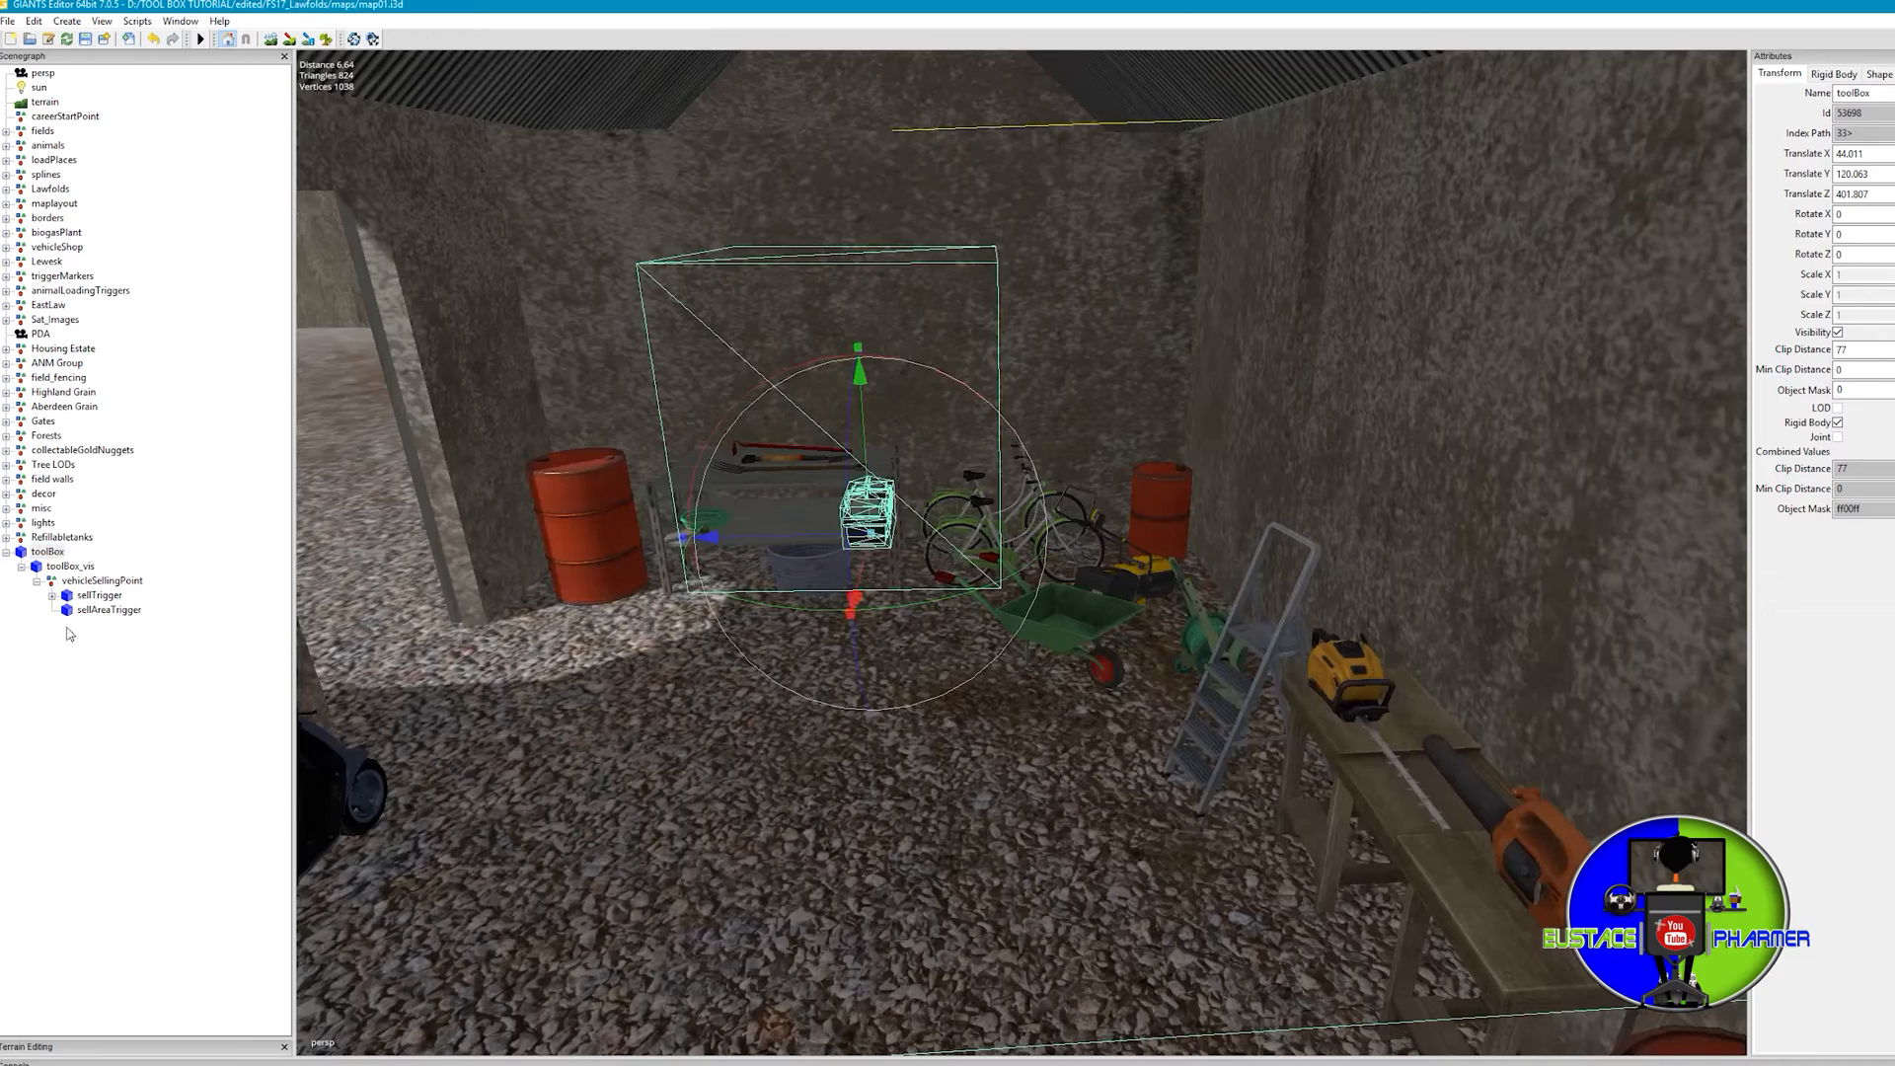
click(50, 552)
Lift the toolBox onto the shelf top, turn it about 90 degrees along the shelf and lower it to rest beside the shovel.
mouse_move(861, 445)
mouse_down()
mouse_move(819, 359)
mouse_move(810, 404)
mouse_up()
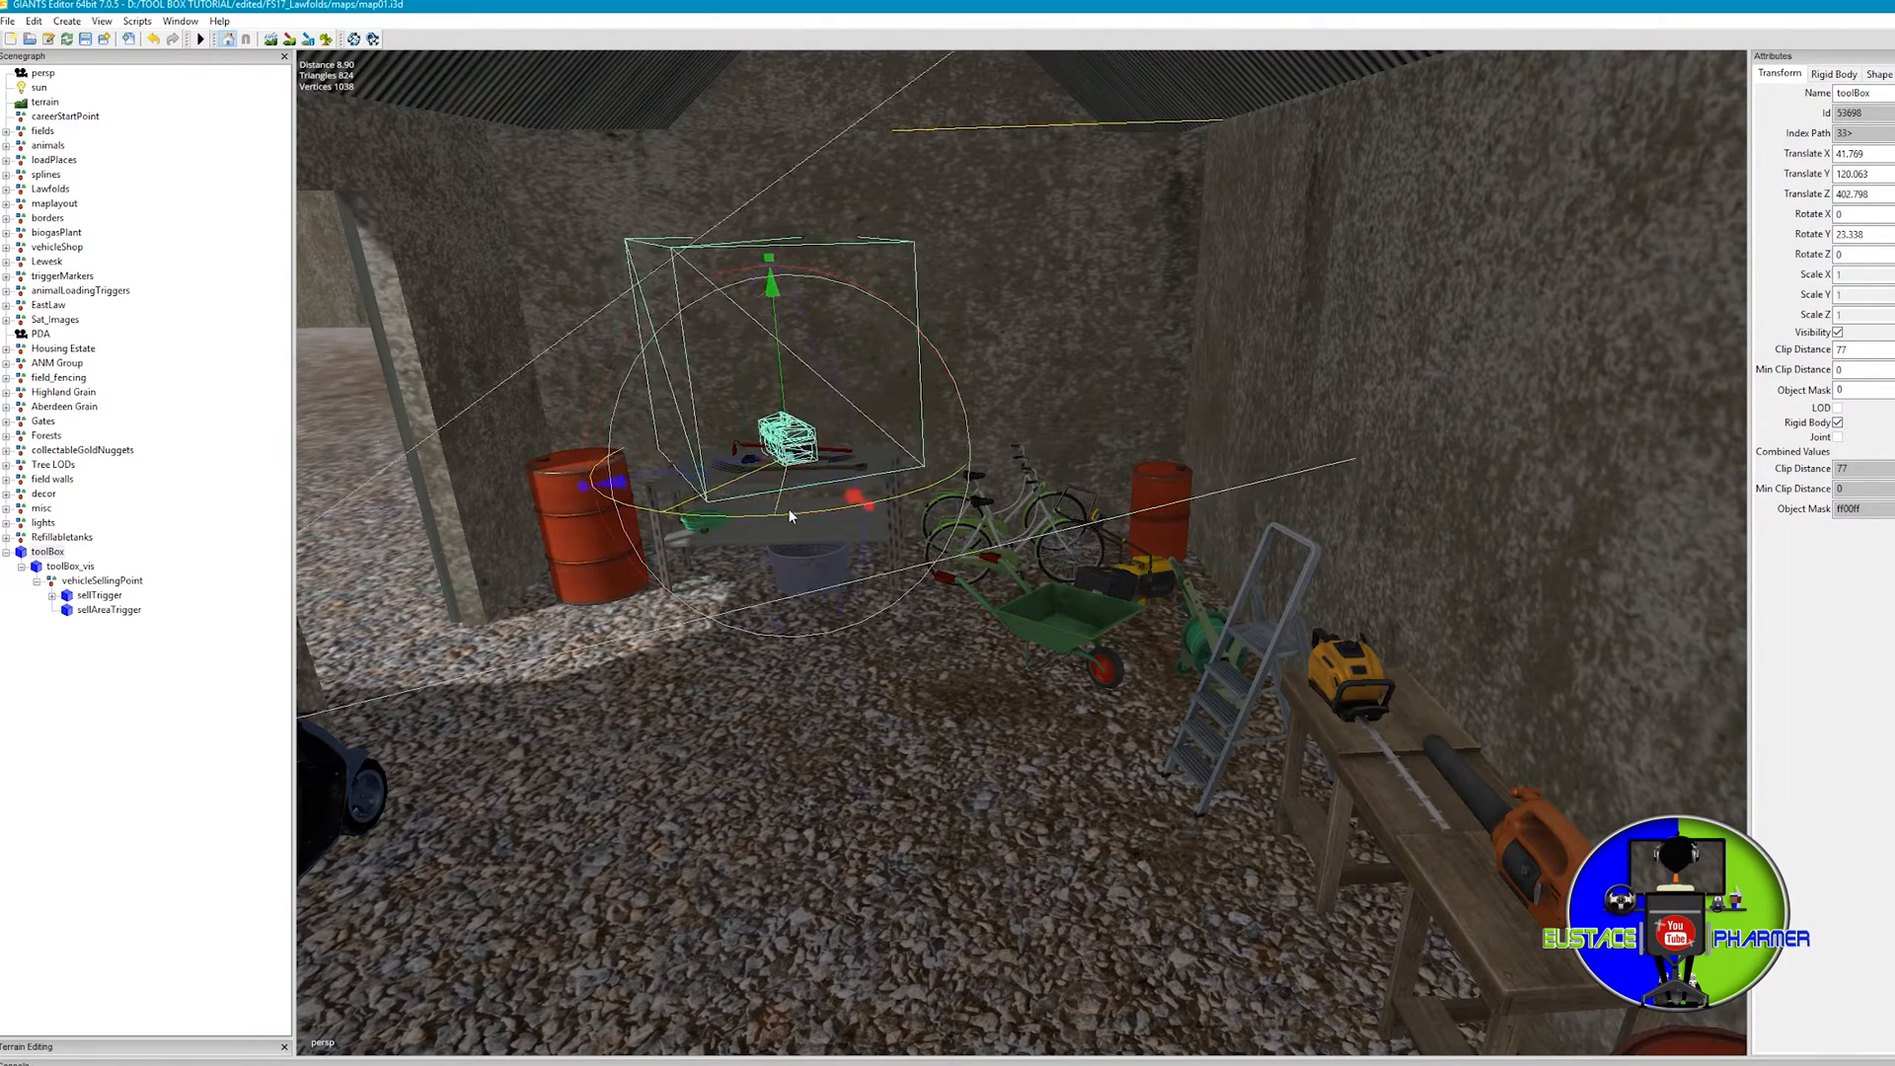
mouse_move(672, 506)
mouse_down()
mouse_move(888, 479)
mouse_move(706, 599)
mouse_up()
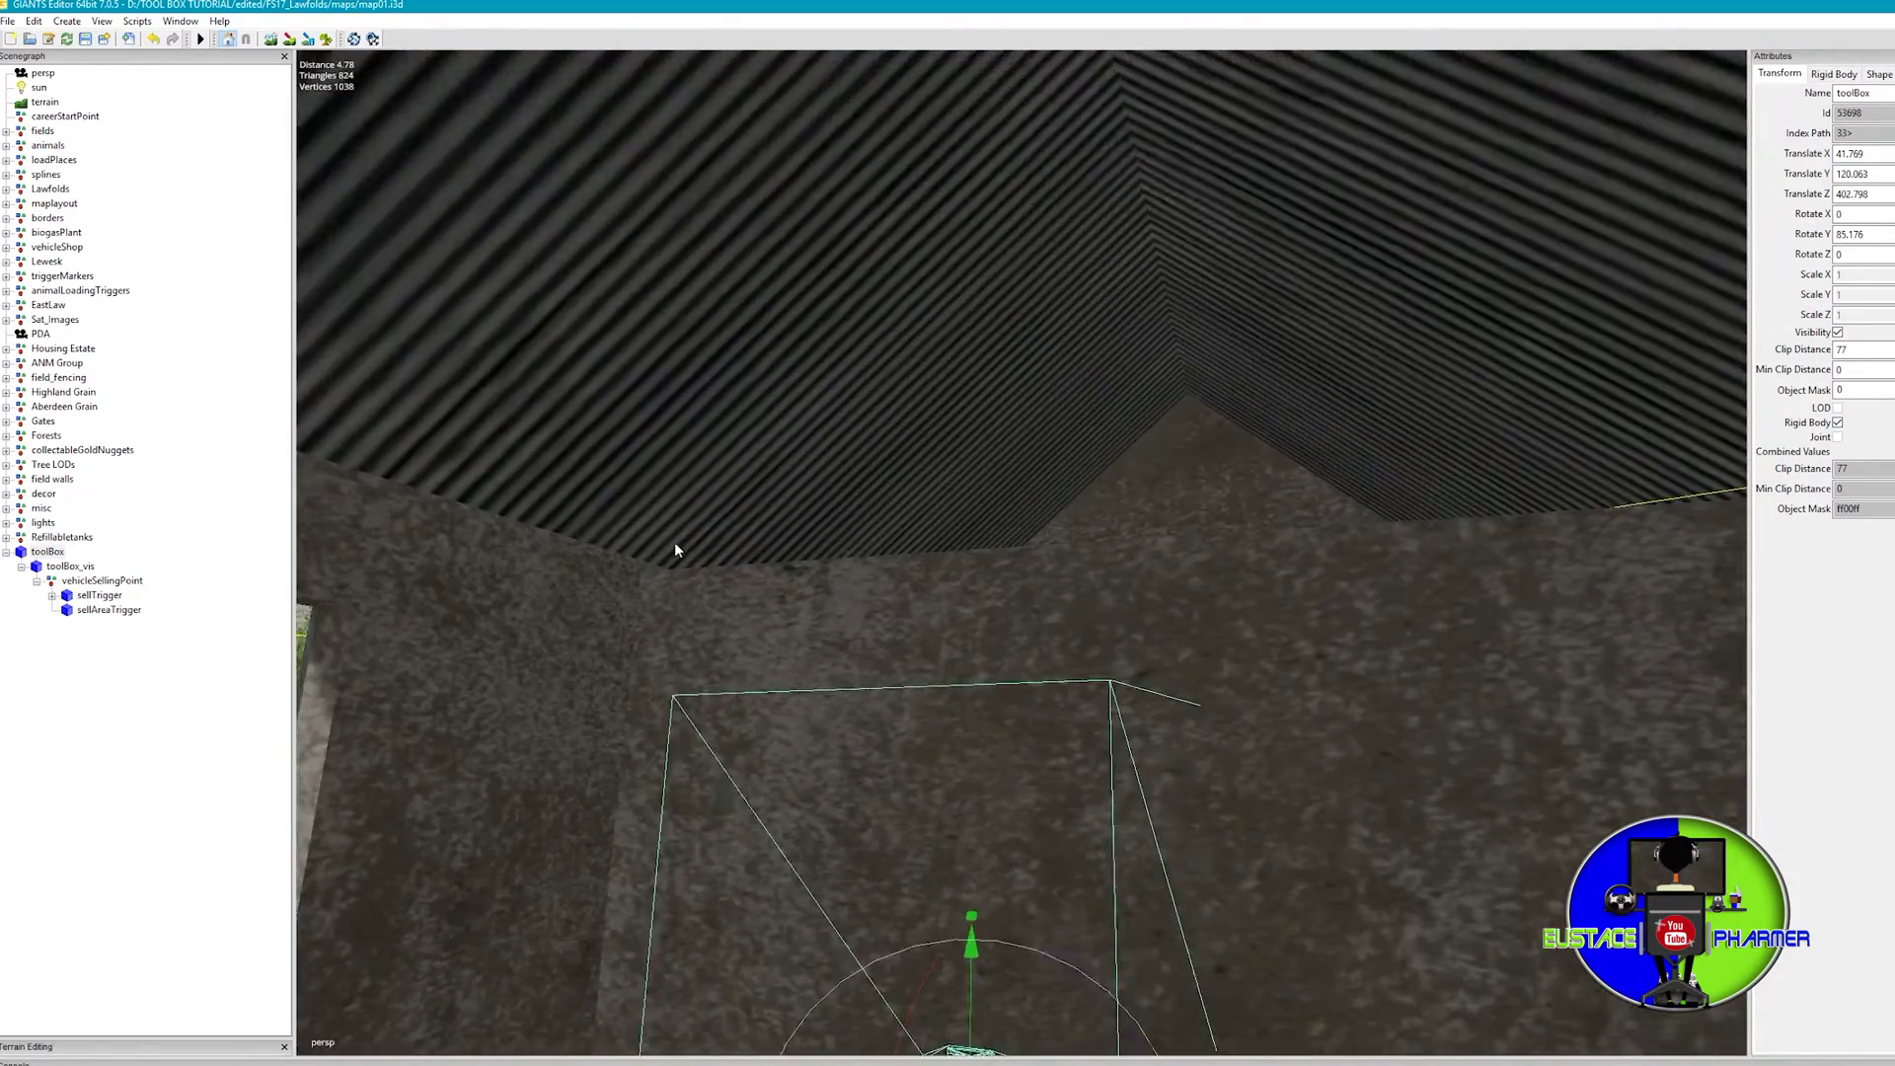
alt+right_drag(673, 543, 691, 635)
mouse_move(690, 635)
alt+mouse_down()
mouse_move(889, 789)
mouse_move(982, 814)
mouse_move(898, 766)
mouse_move(754, 746)
mouse_move(748, 765)
alt+mouse_up()
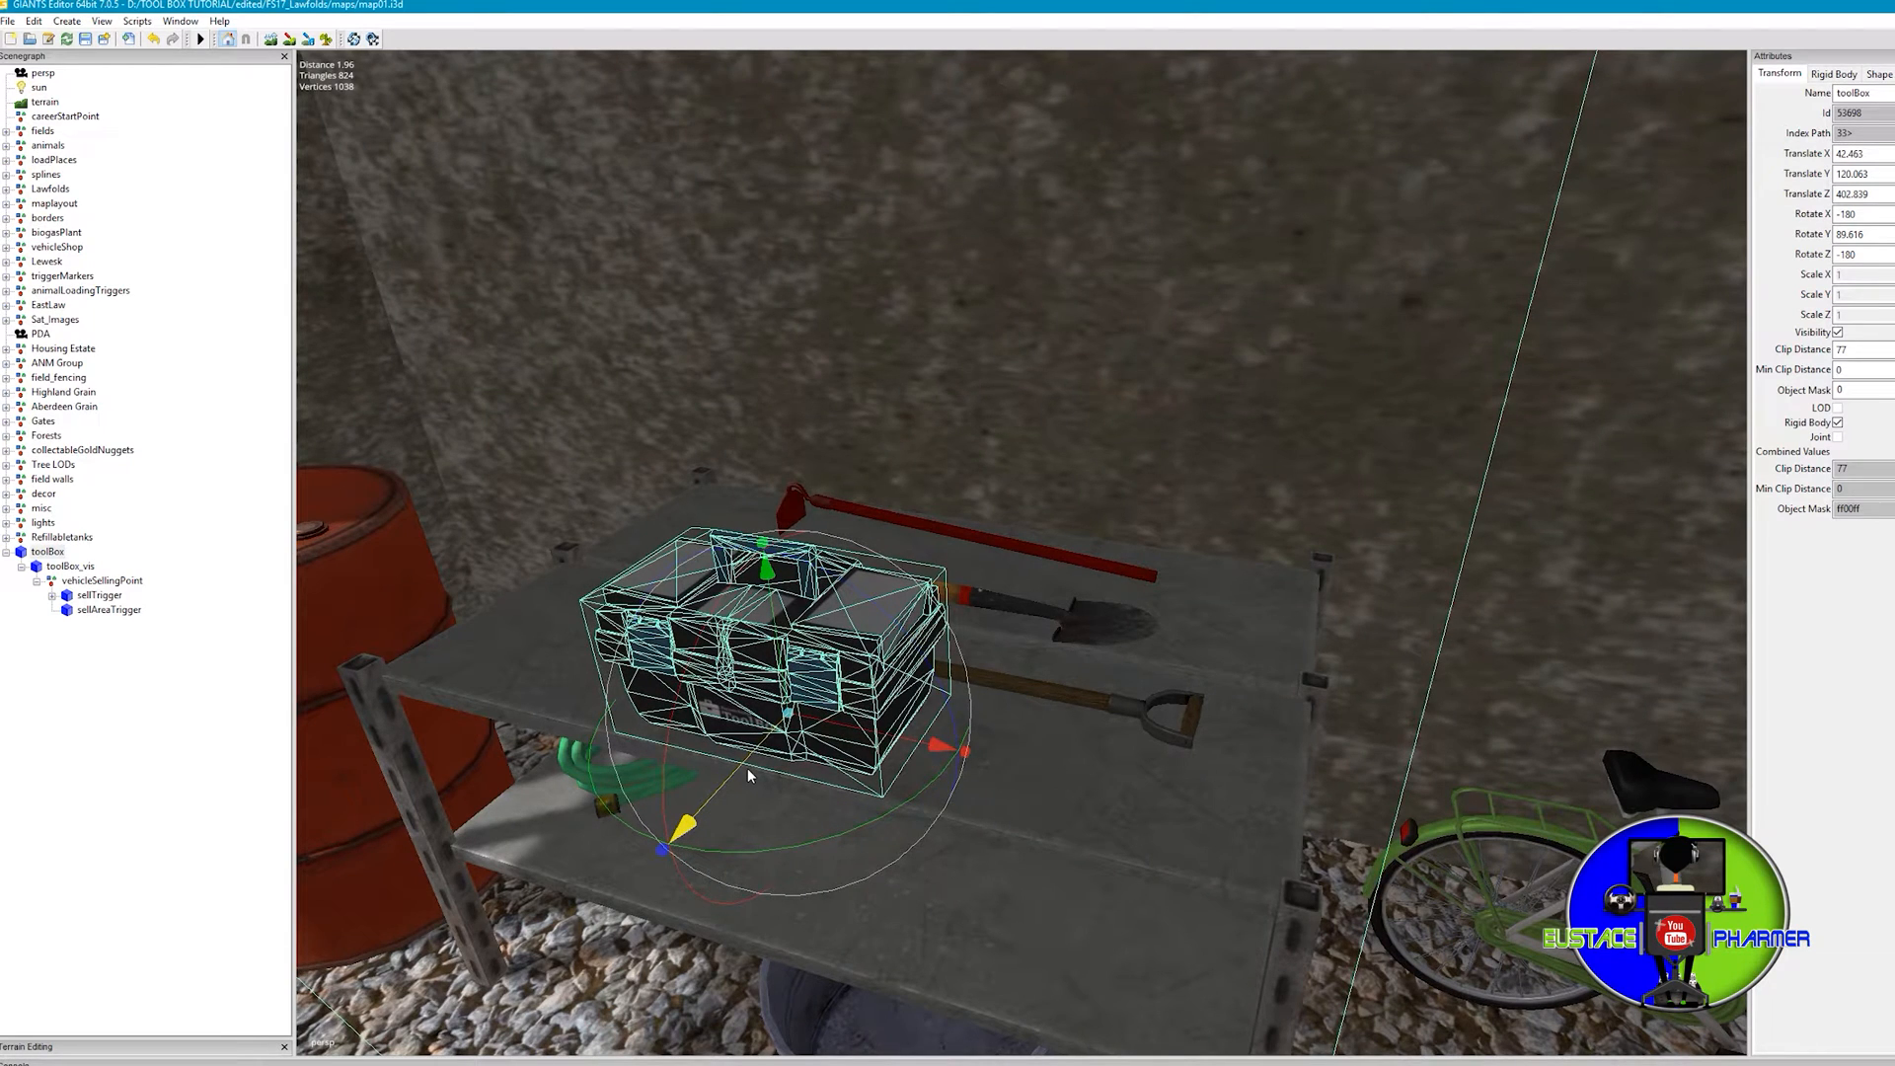
drag(771, 599, 783, 671)
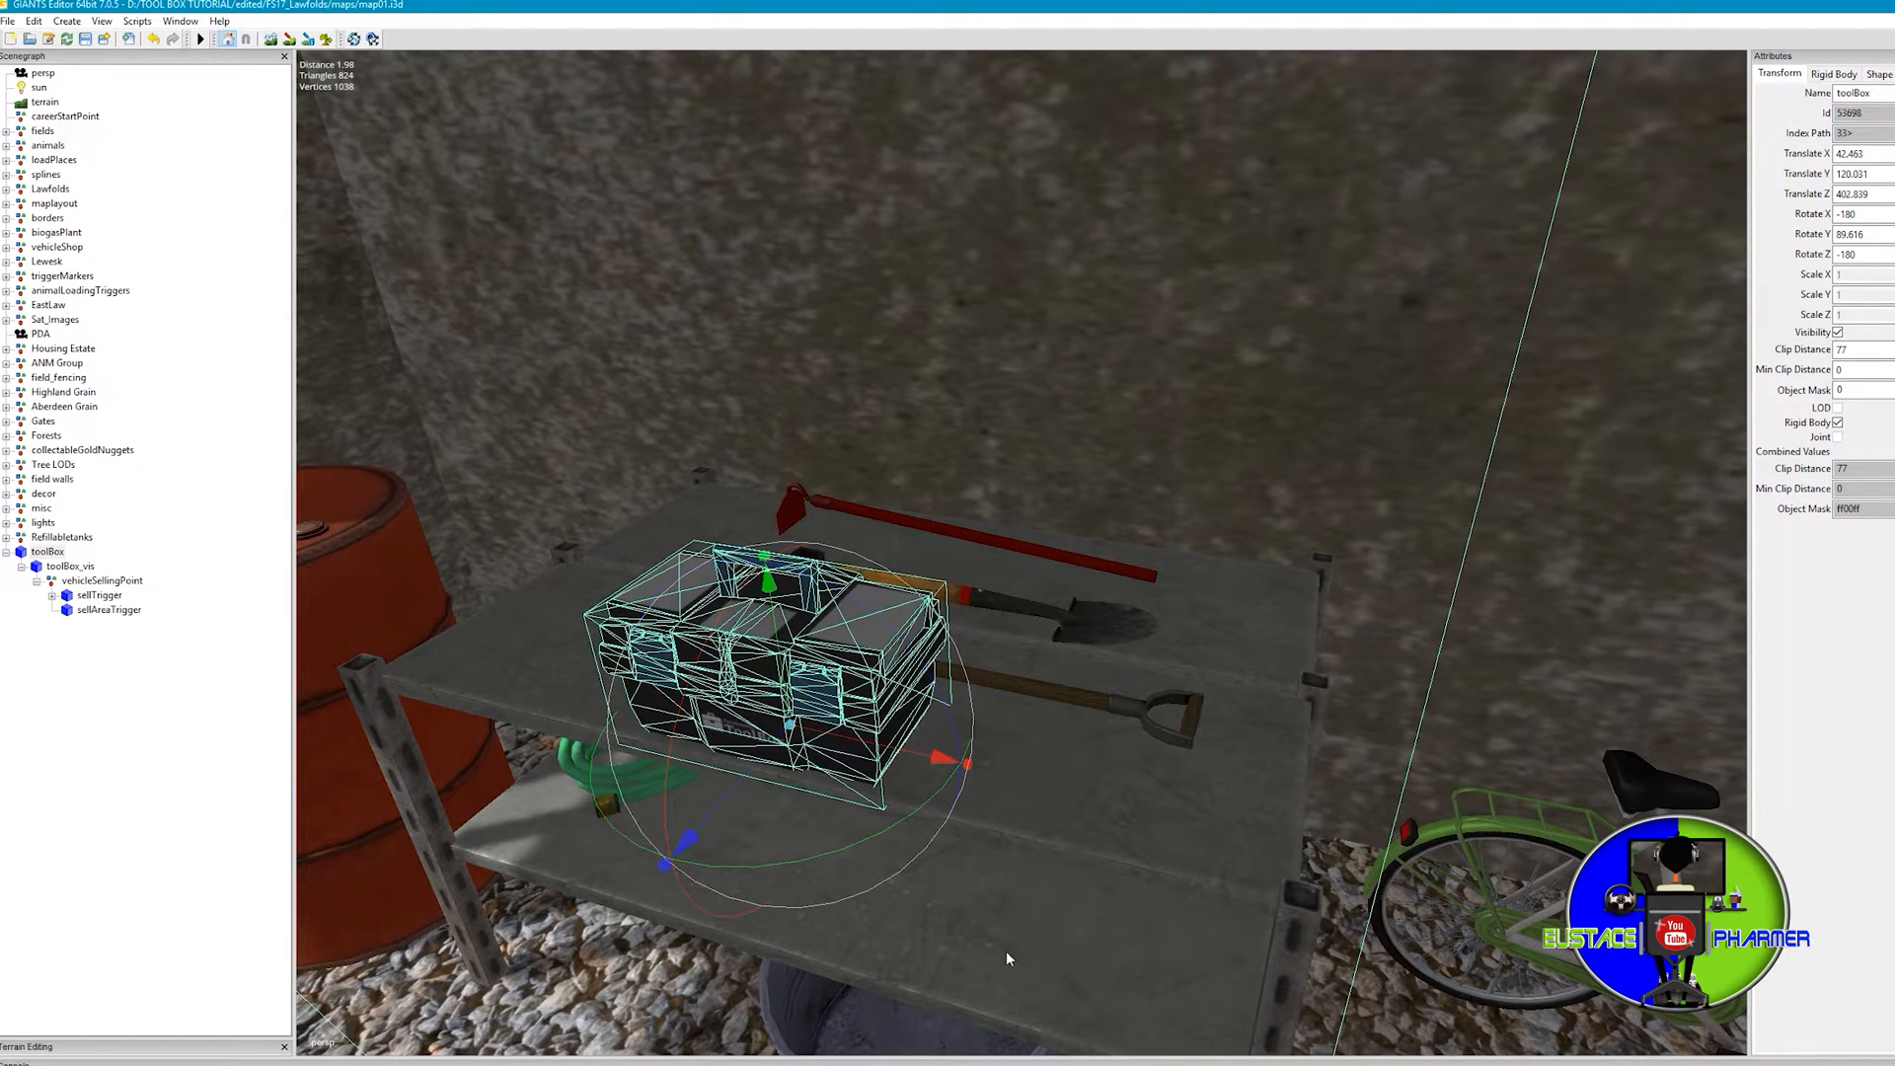
scroll(1005, 975, up, 5)
scroll(1005, 975, down, 3)
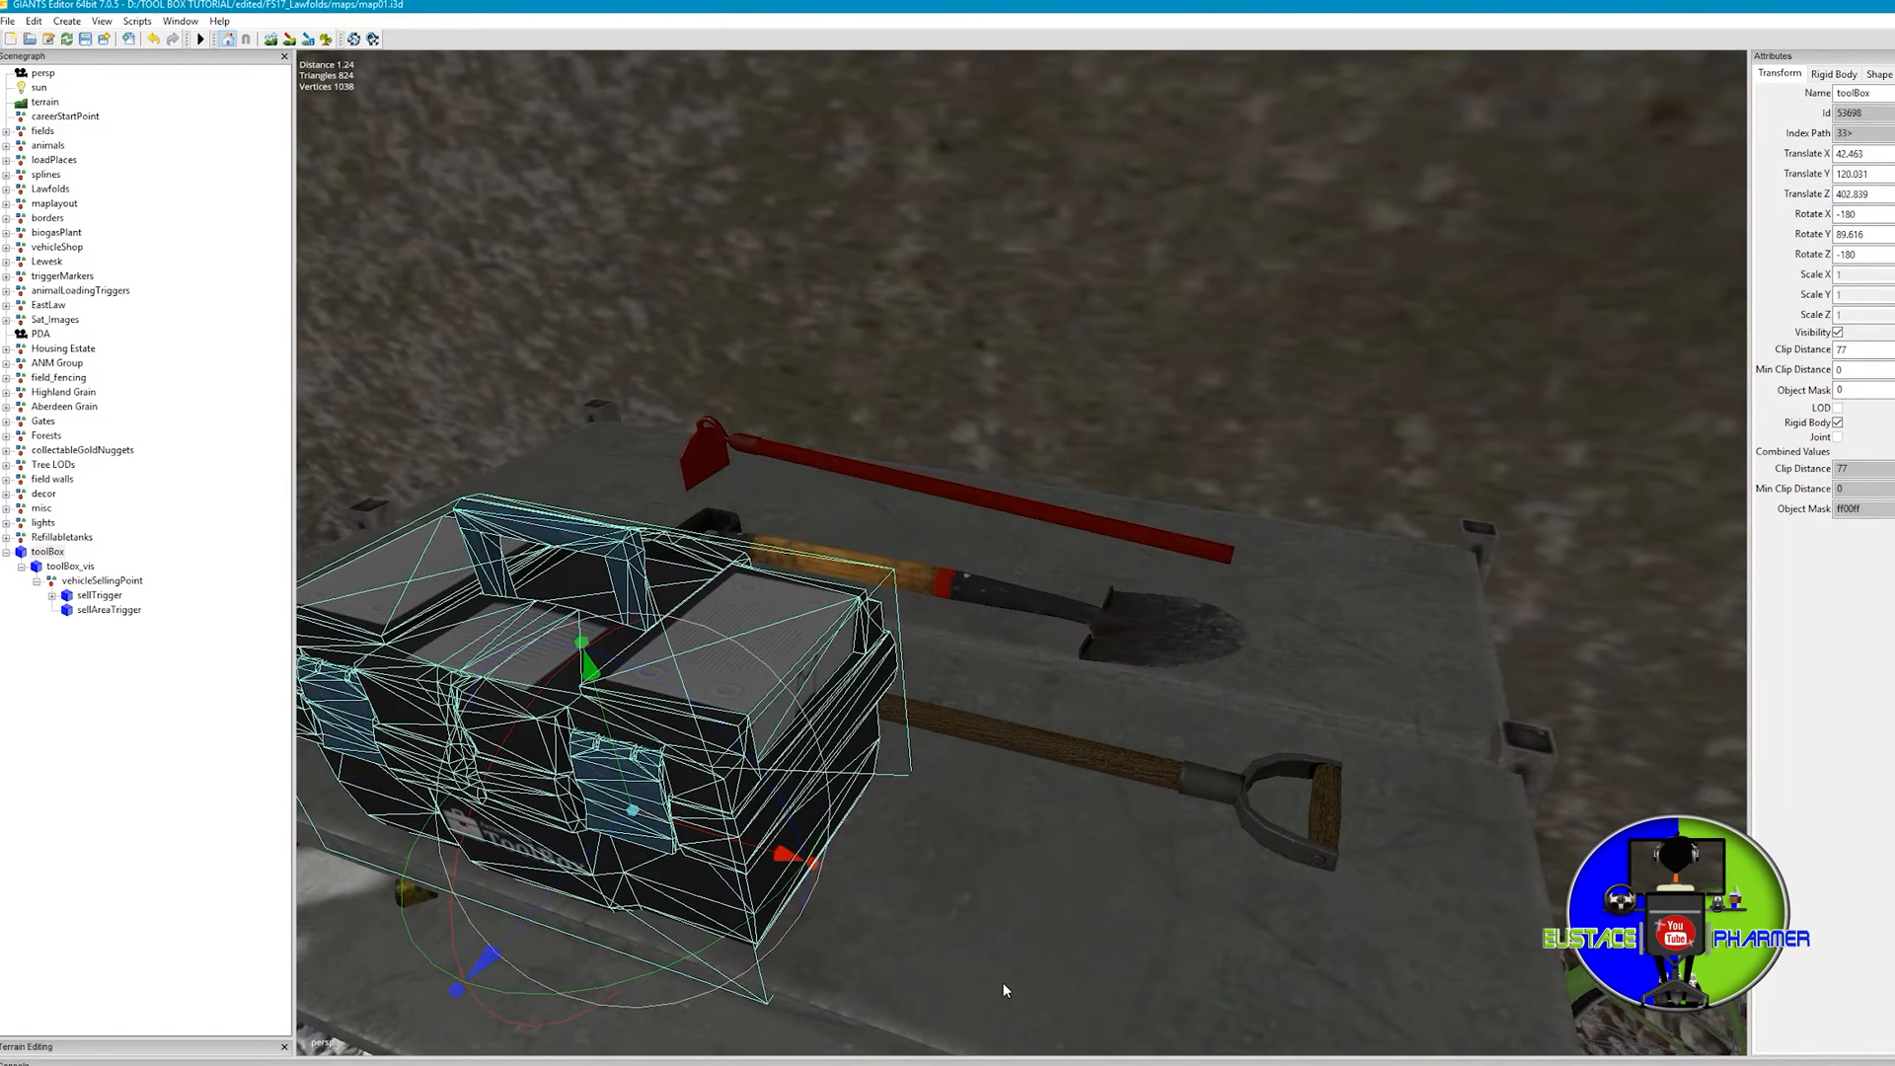
scroll(1003, 982, down, 5)
mouse_move(1002, 984)
alt+mouse_down()
mouse_move(846, 905)
mouse_move(1120, 925)
mouse_move(1033, 873)
mouse_move(1257, 967)
mouse_move(1213, 905)
mouse_move(1183, 1042)
mouse_move(1125, 978)
mouse_move(1207, 928)
mouse_move(1008, 956)
mouse_move(1068, 972)
mouse_move(1062, 1001)
mouse_move(1381, 1011)
alt+mouse_up()
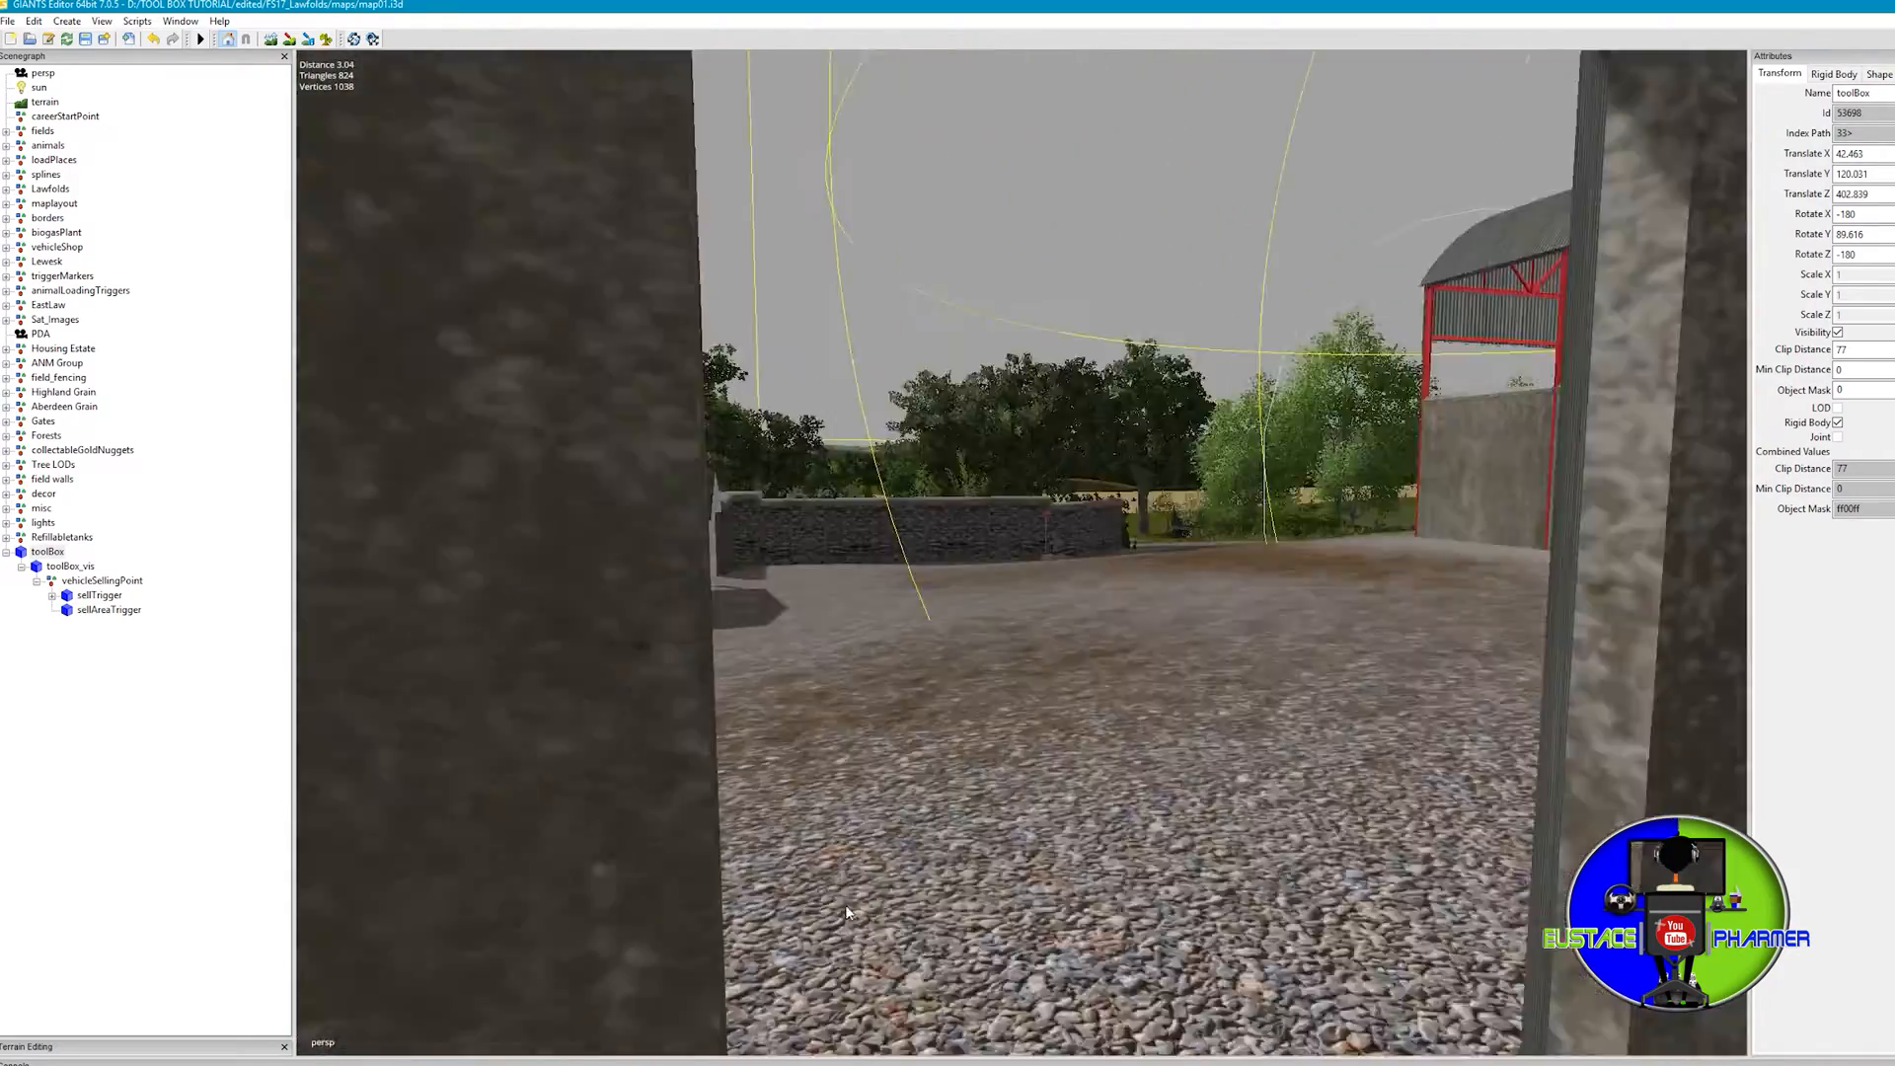
scroll(1069, 972, down, 4)
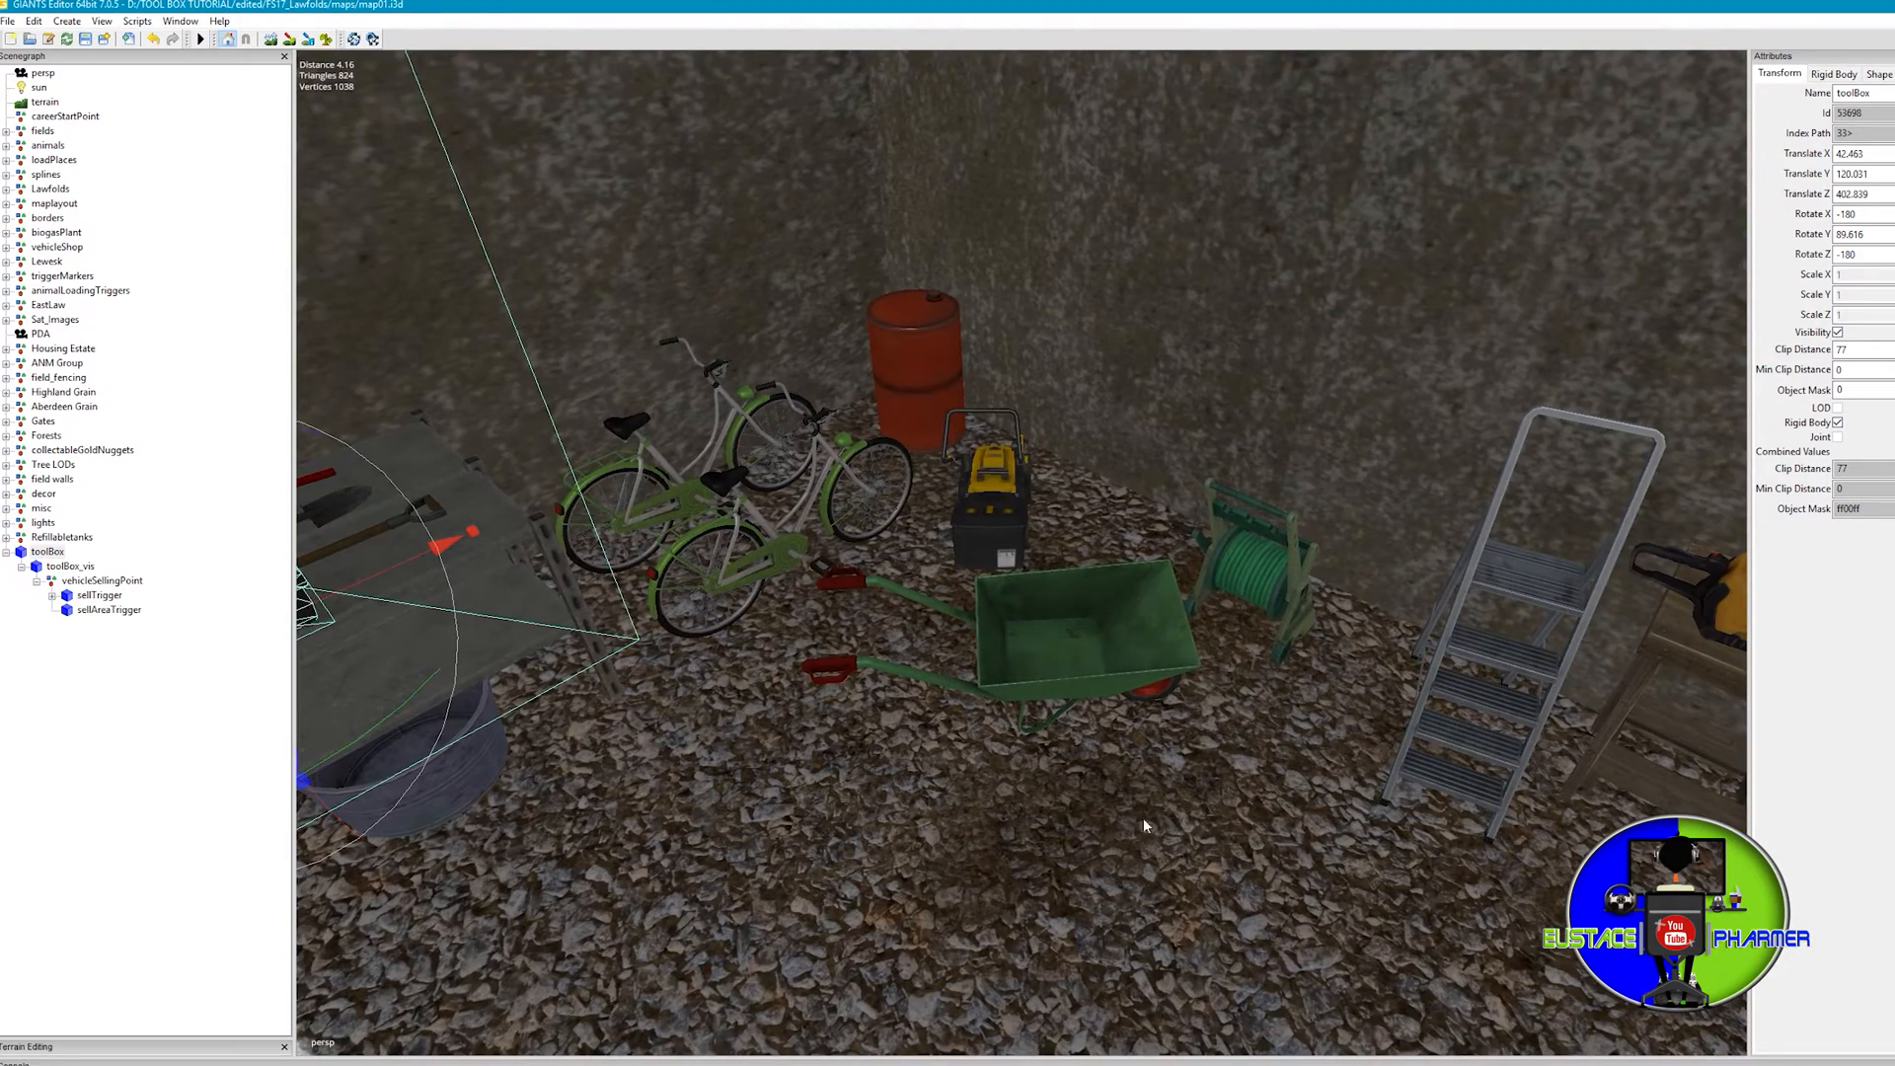
click(1082, 677)
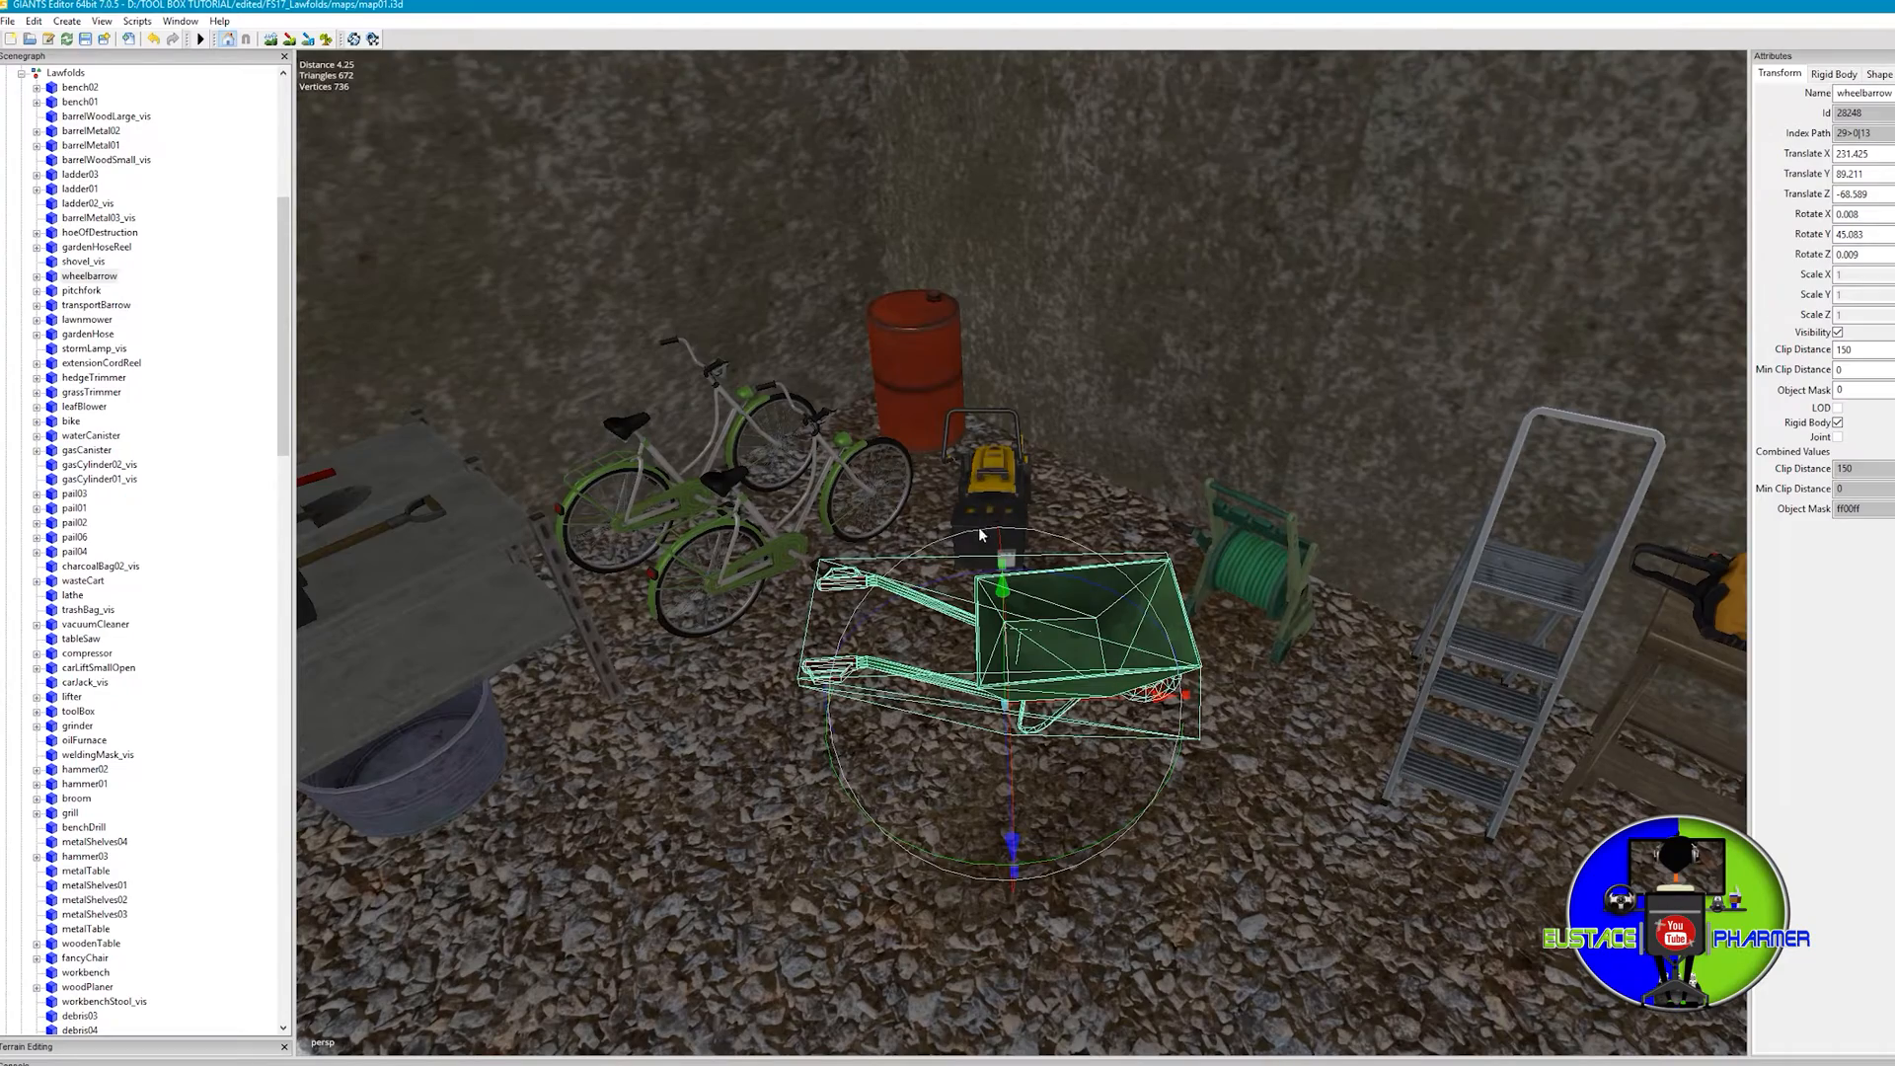
alt+drag(639, 773, 535, 769)
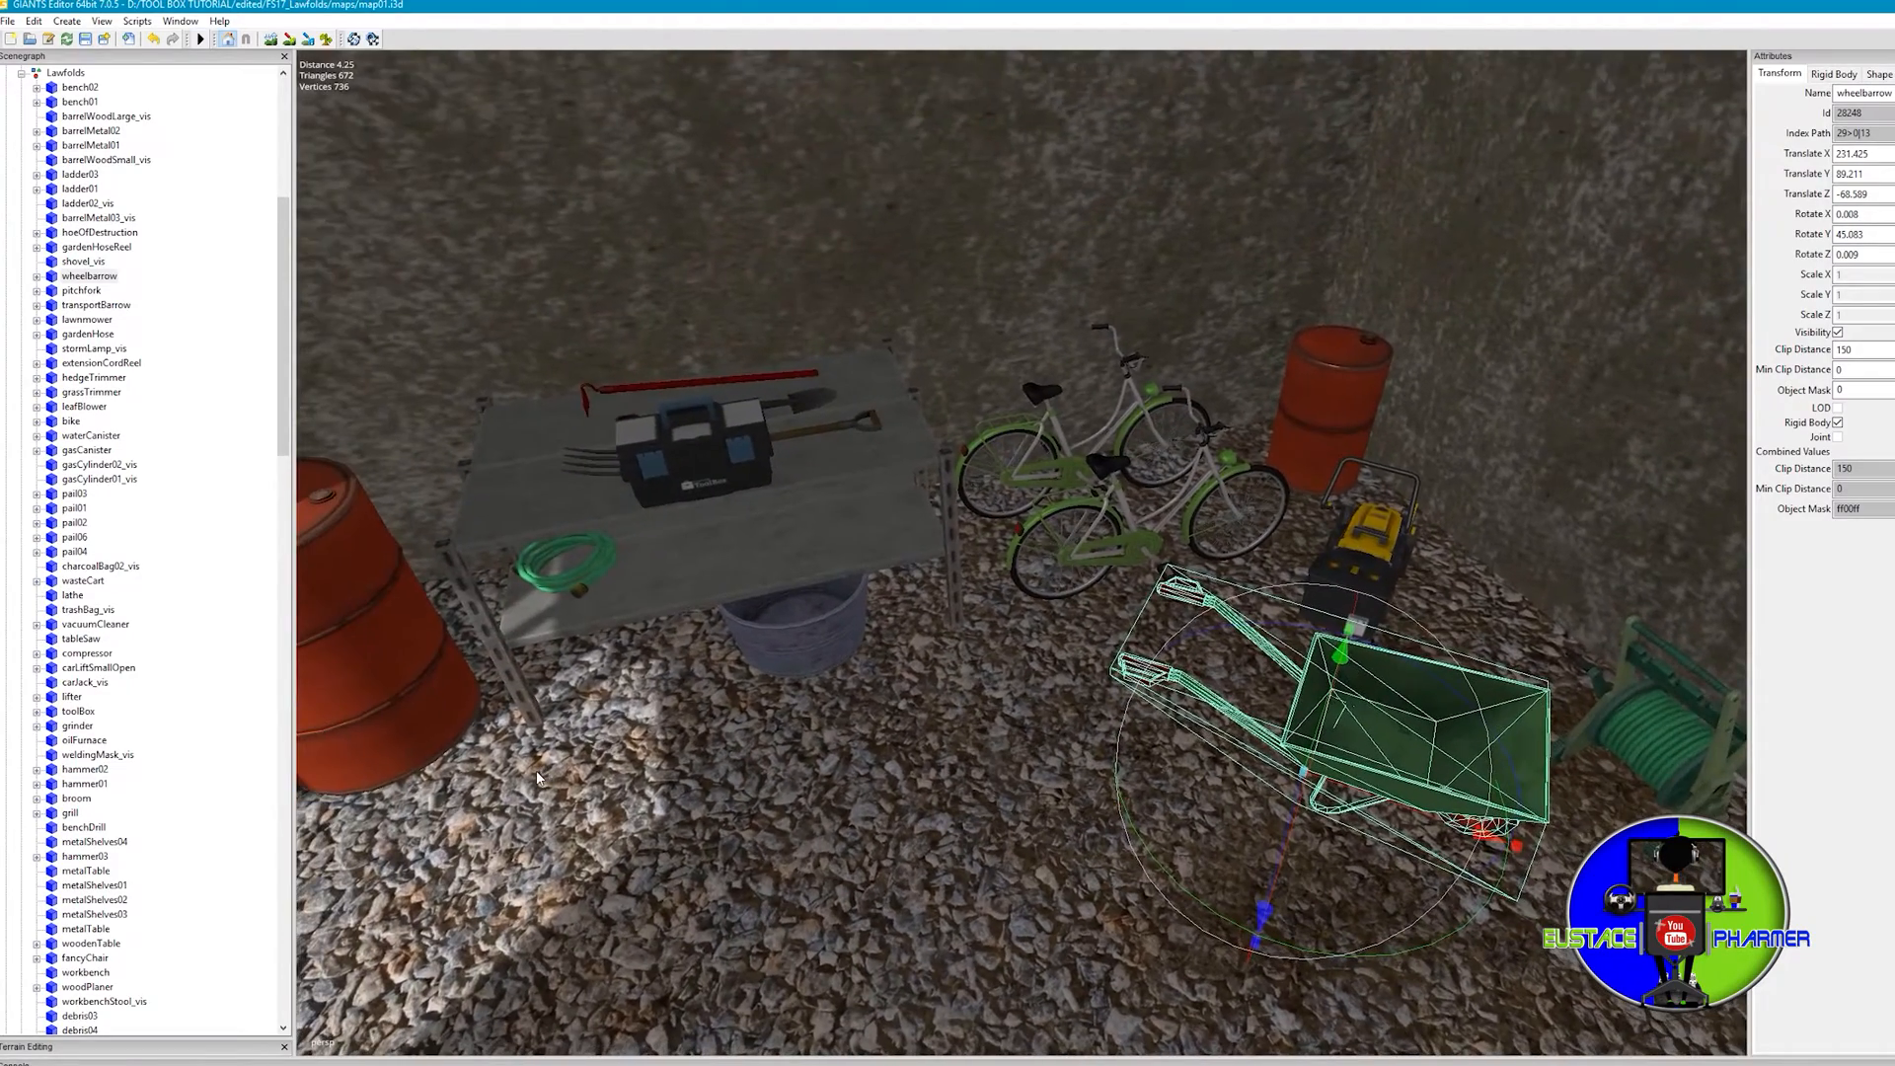
mouse_move(859, 747)
alt+mouse_down()
mouse_move(1266, 461)
mouse_move(1275, 434)
mouse_move(1182, 631)
mouse_move(1177, 576)
alt+mouse_up()
scroll(1176, 575, down, 4)
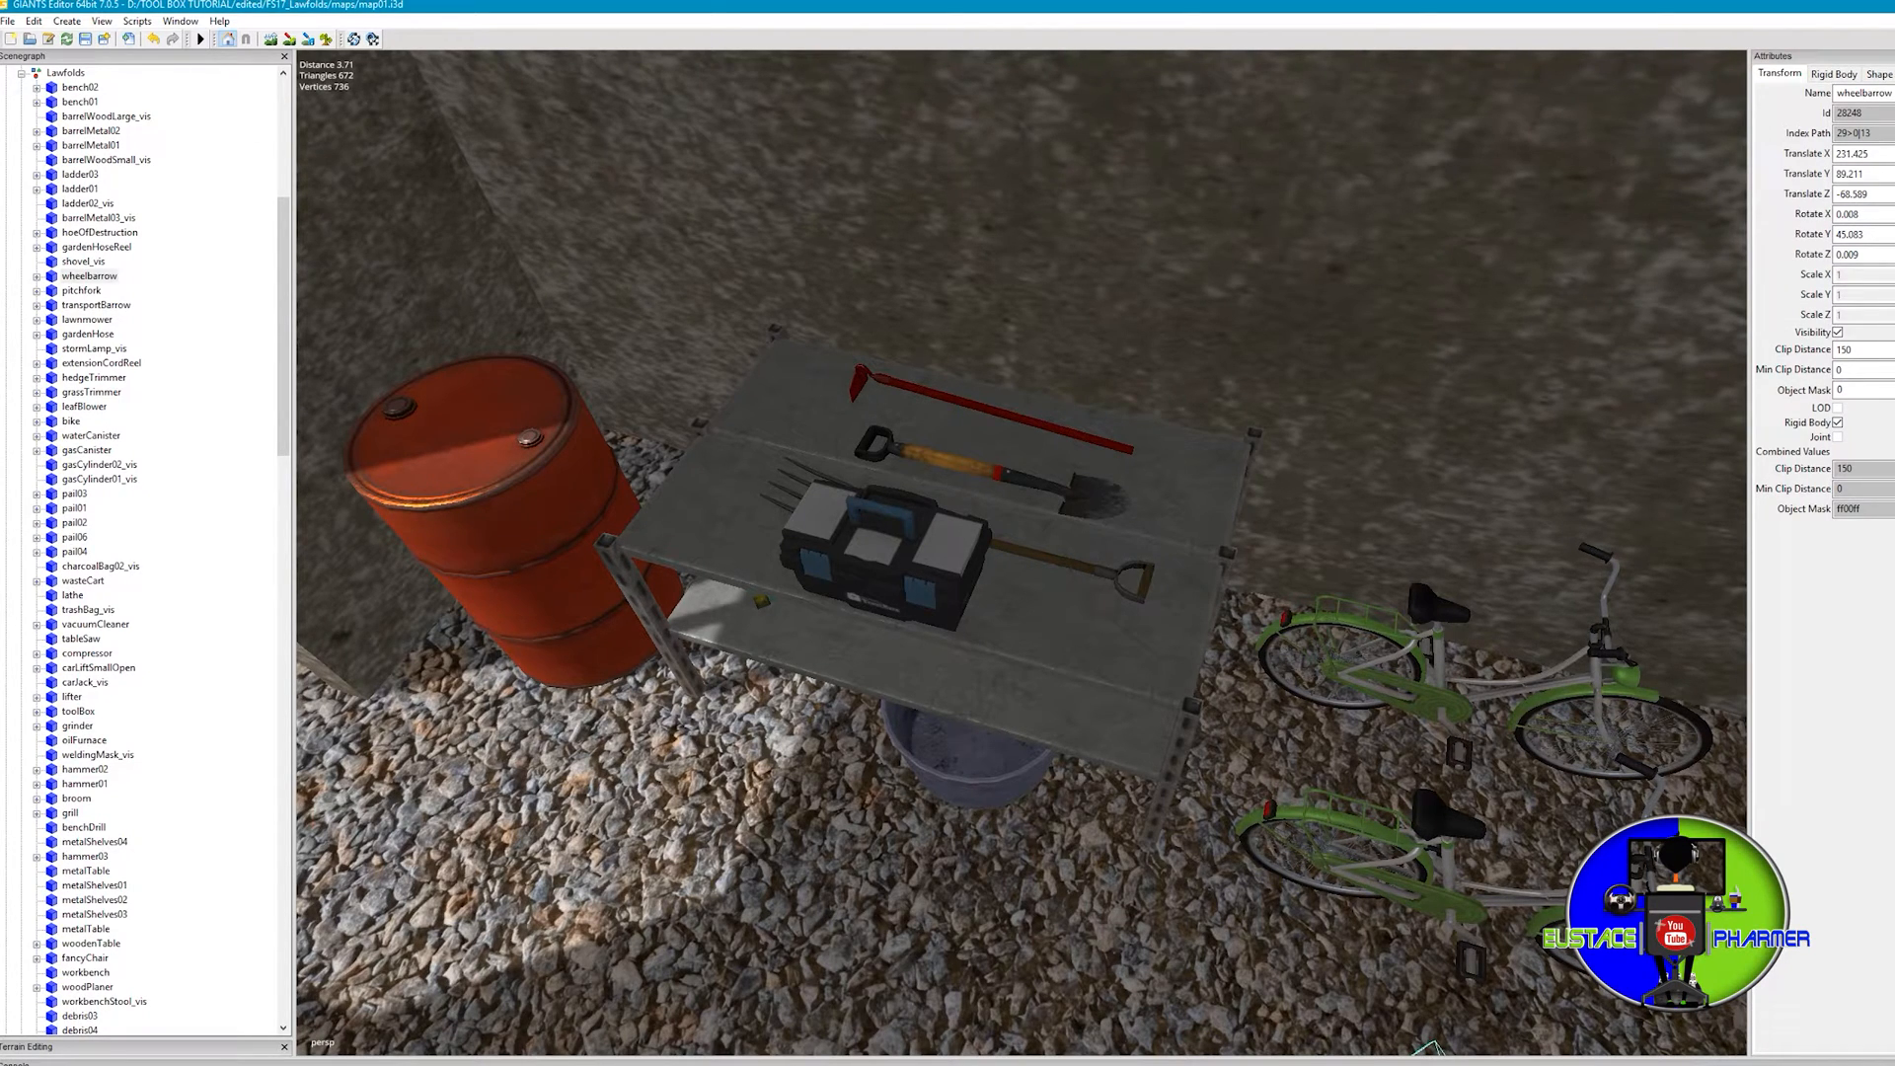
click(9, 21)
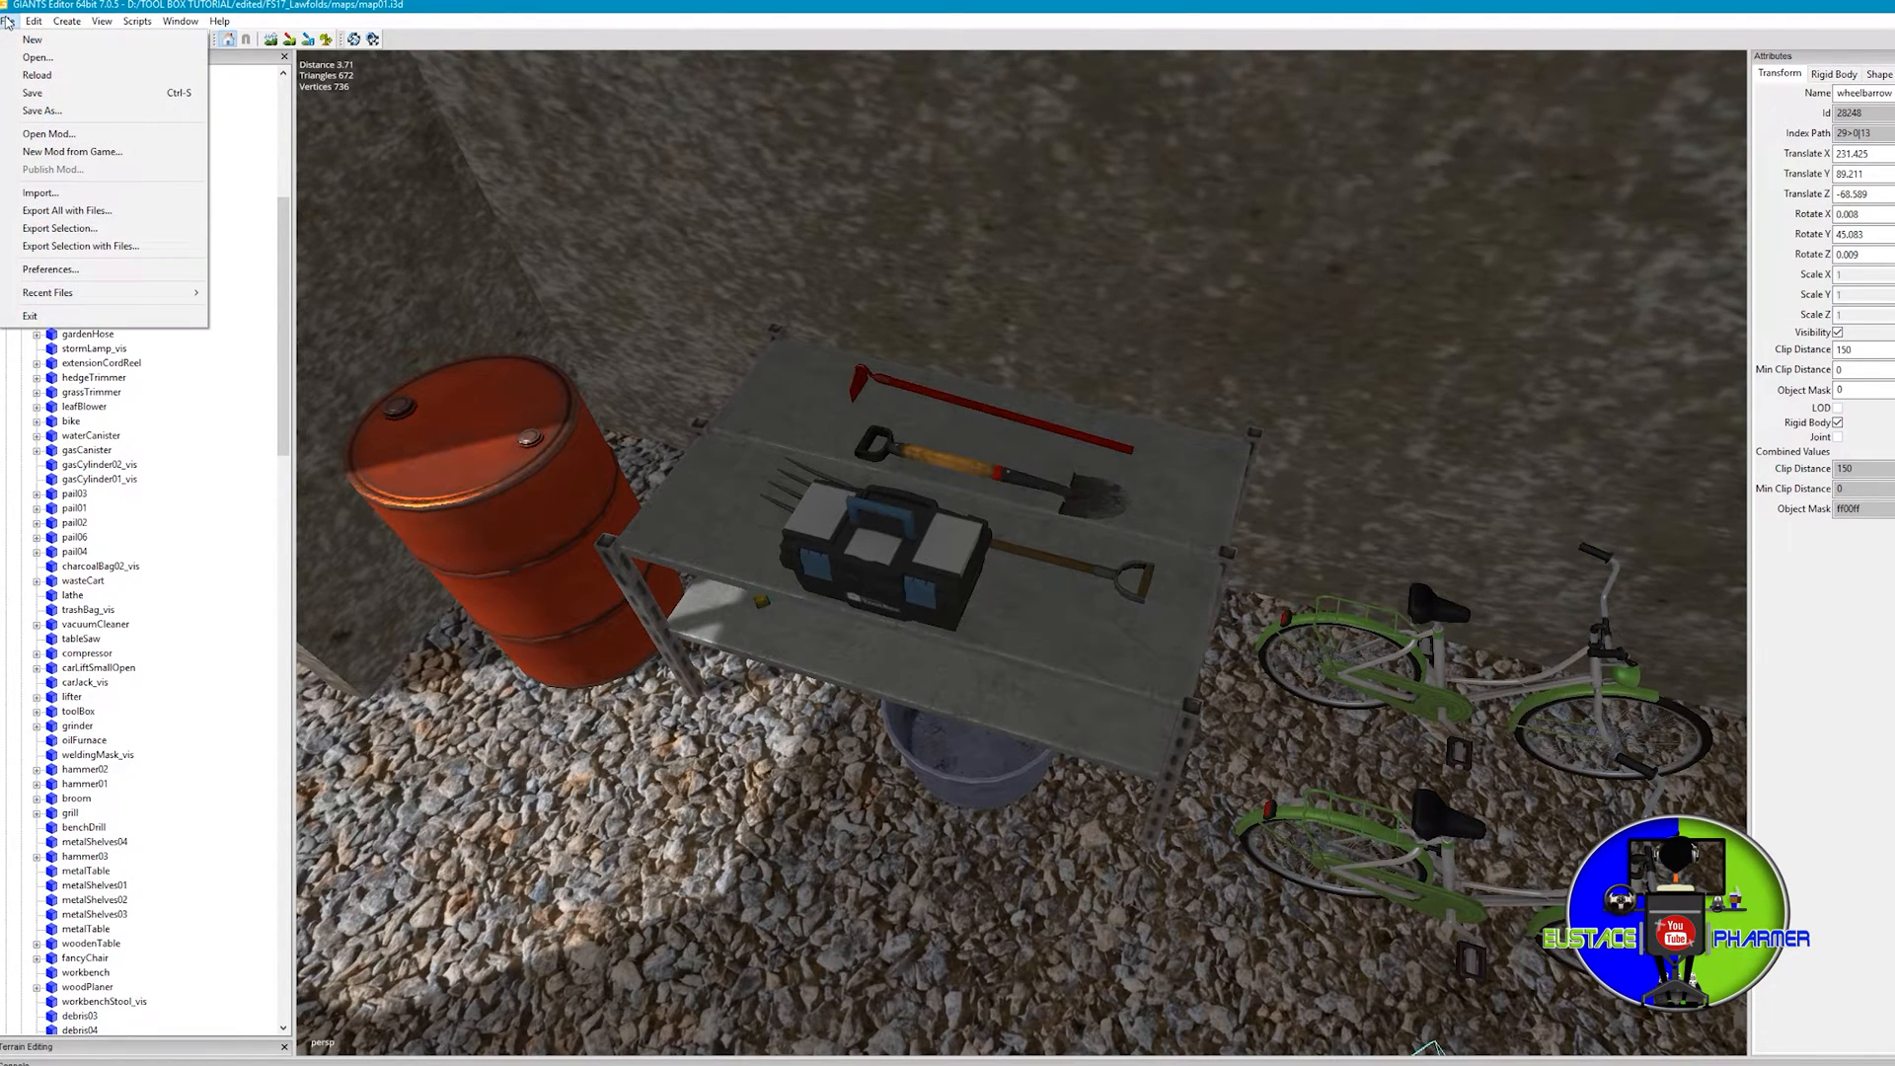
Save map01.i3d with the toolbox on the shelf and check the shed interior.
click(46, 93)
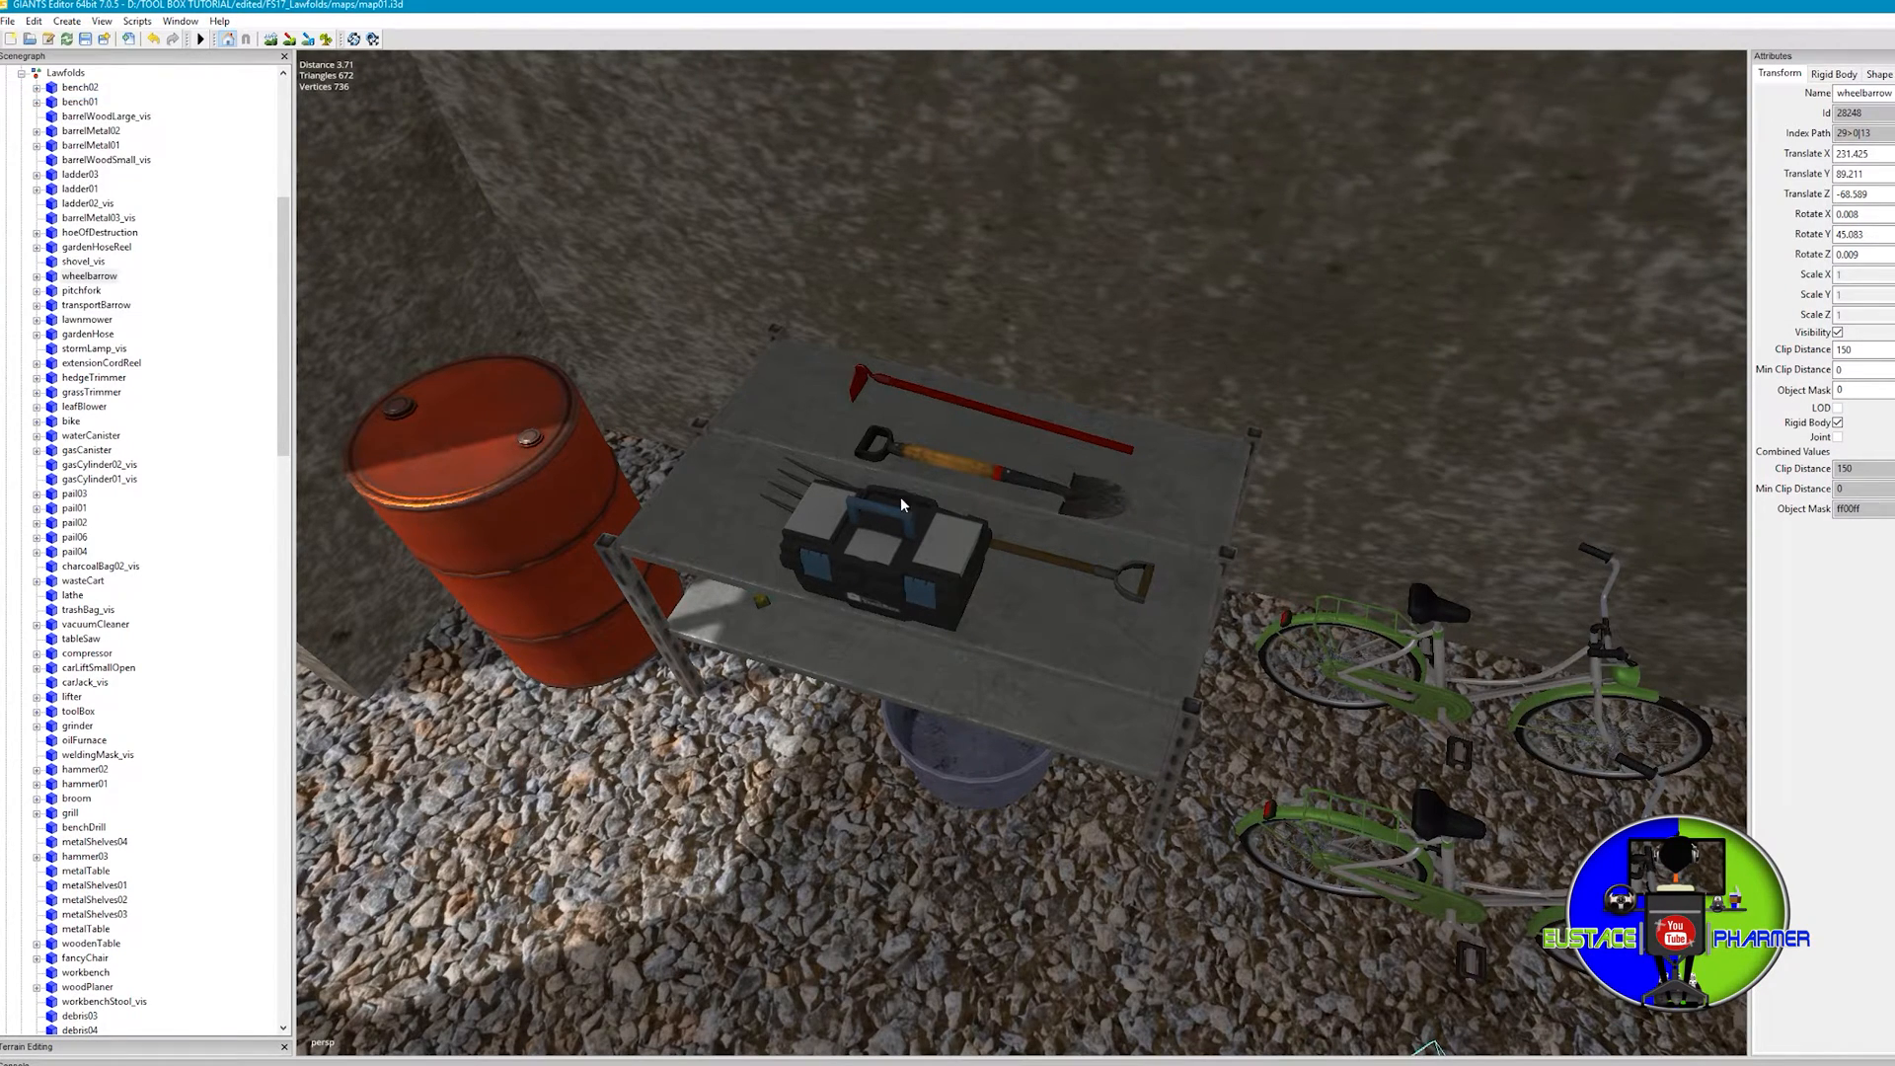
mouse_move(910, 545)
alt+mouse_down()
mouse_move(1019, 400)
mouse_move(912, 441)
alt+mouse_up()
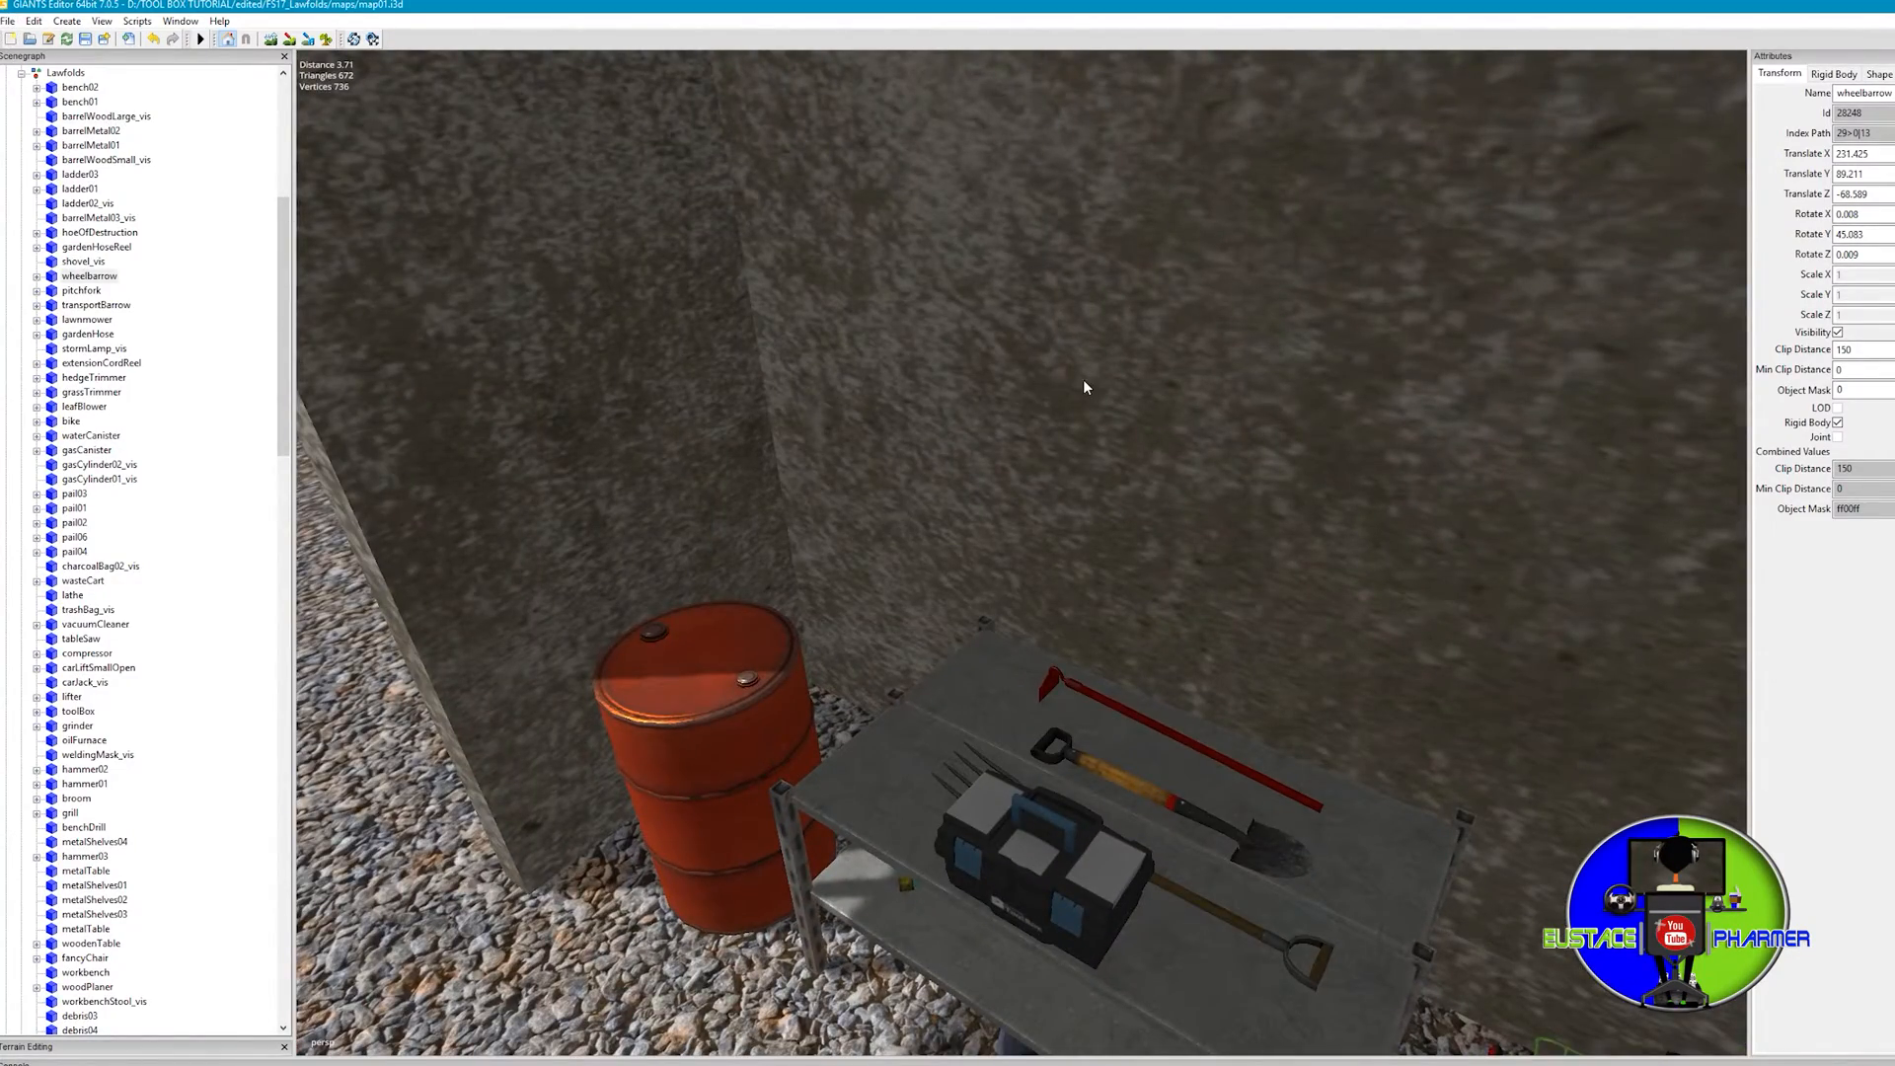
mouse_move(1083, 379)
alt+mouse_down()
mouse_move(994, 362)
mouse_move(1163, 378)
mouse_move(1160, 401)
mouse_move(1096, 400)
alt+mouse_up()
Exit GIANTS Editor, answering No to the save-changes prompt since the map is already saved.
click(11, 22)
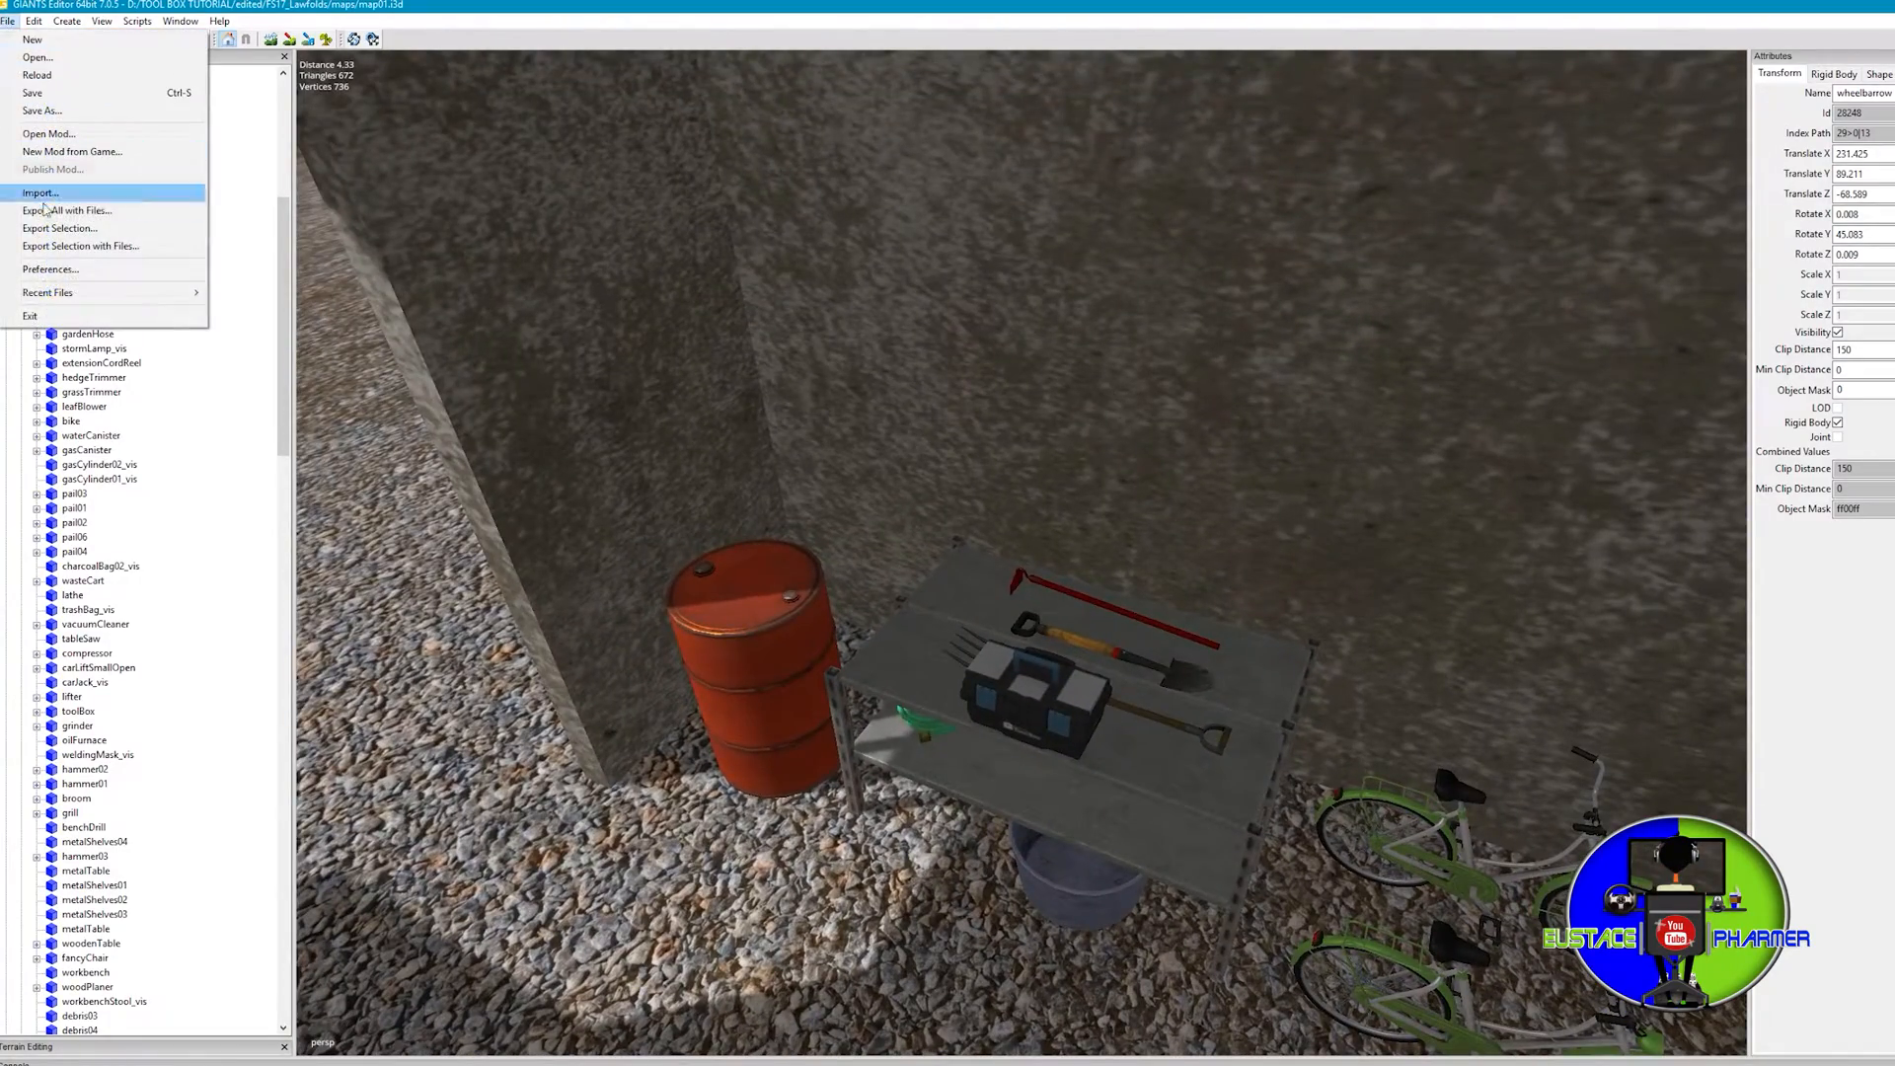
click(60, 315)
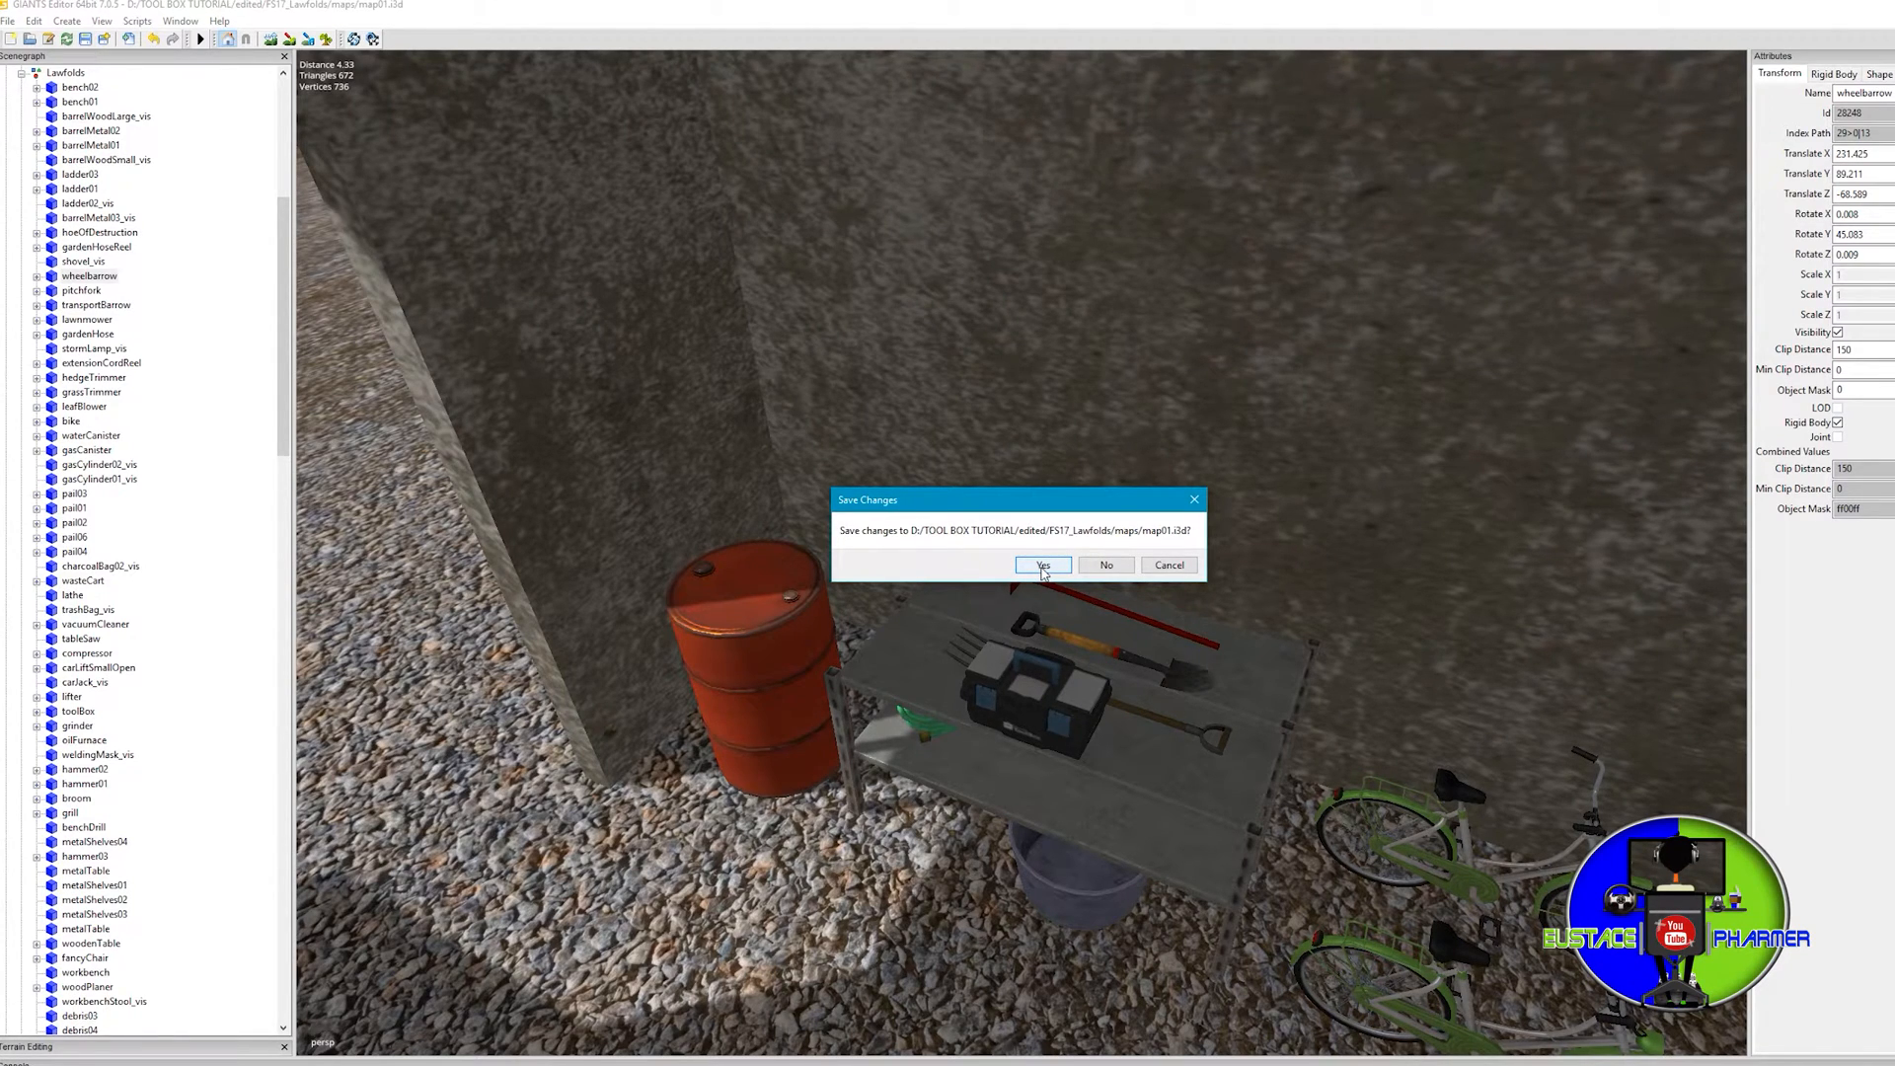
click(1109, 570)
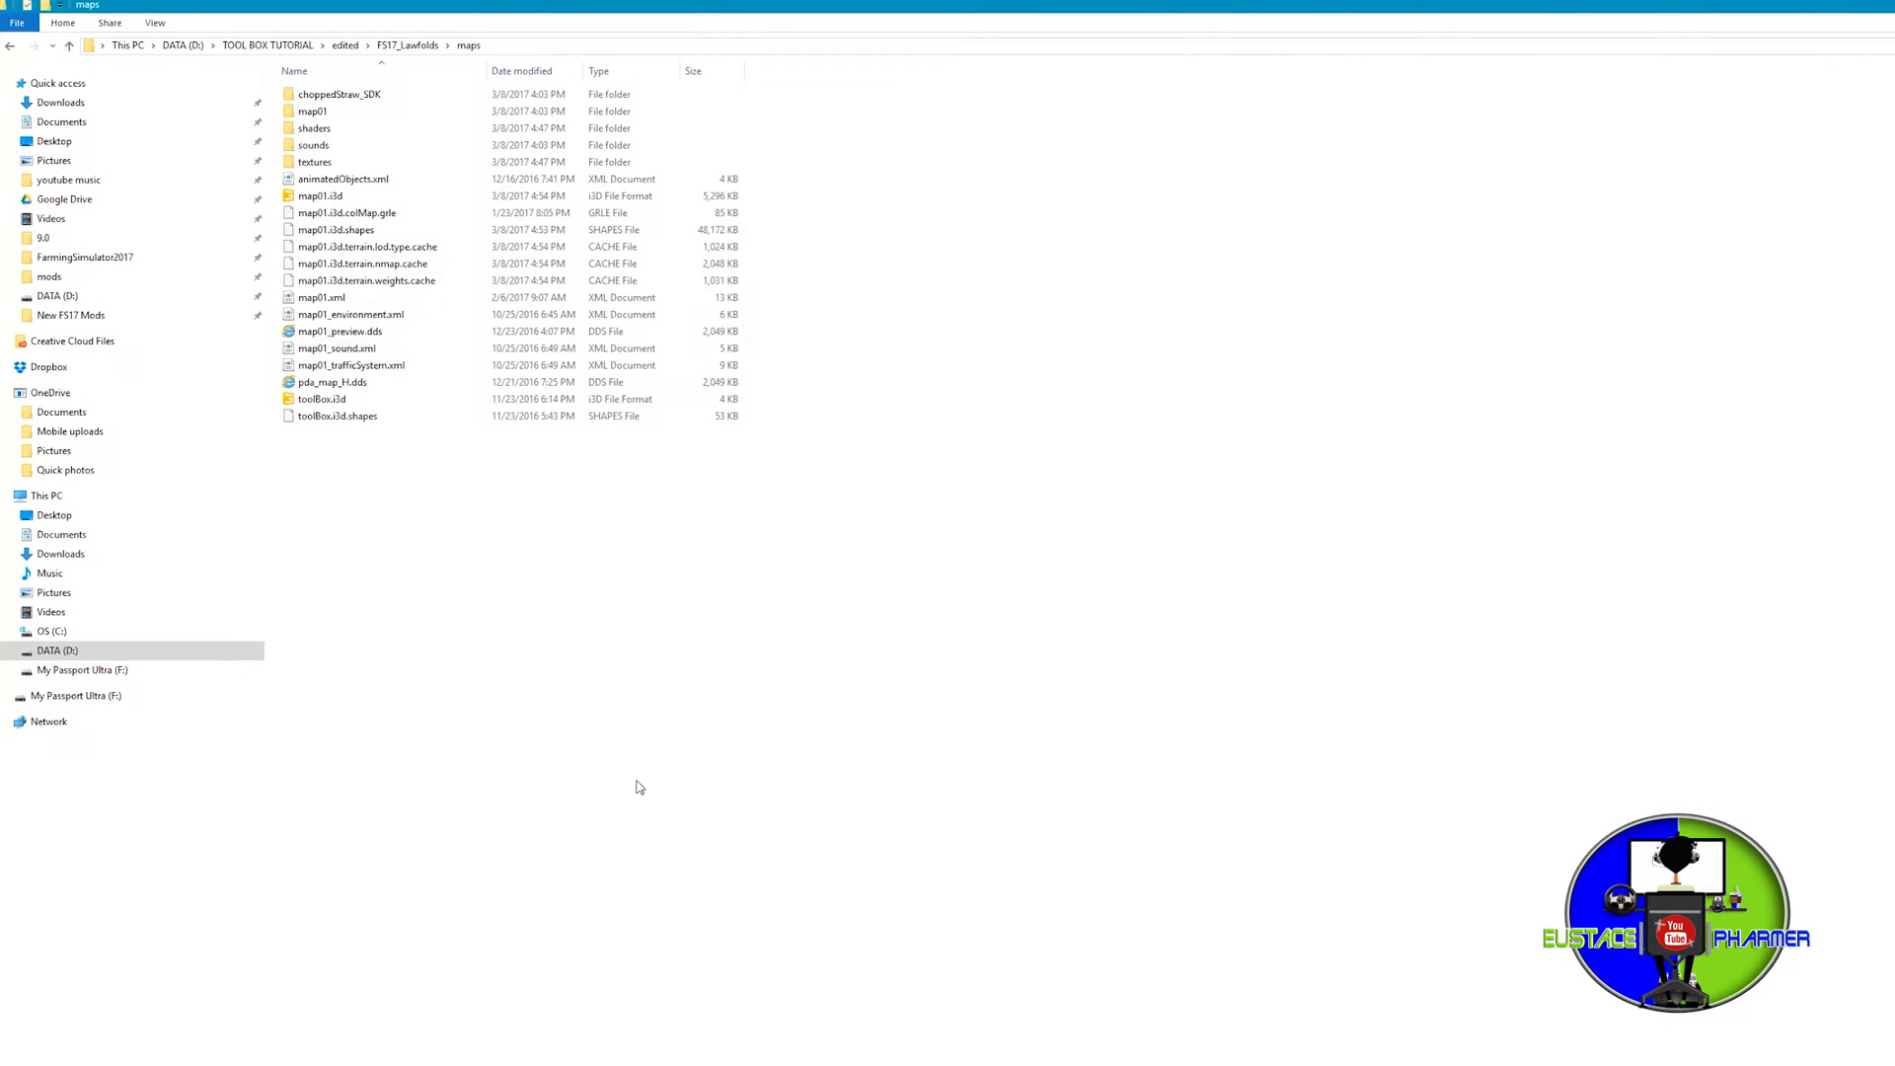
Browse from the maps folder up through FS17_Lawfolds and back to the parent edited folder.
key(BackSpace)
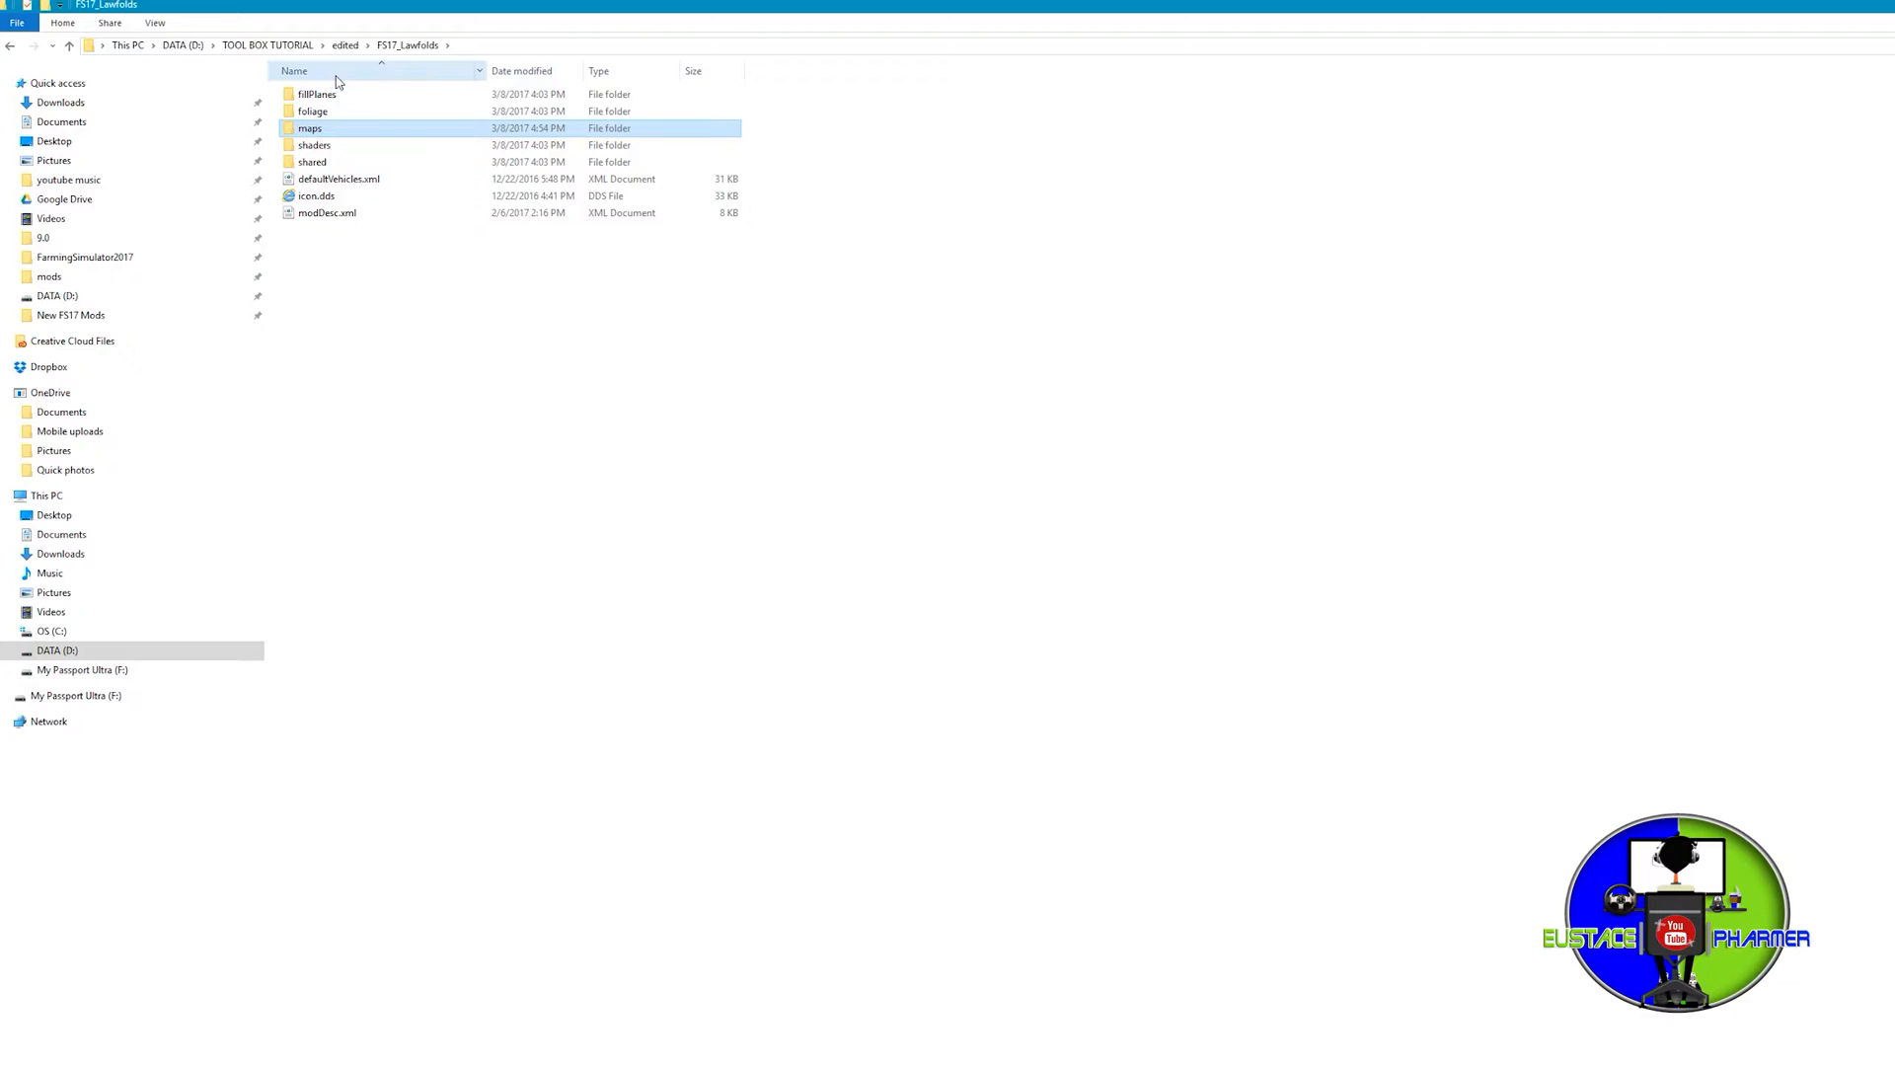
double_click(319, 129)
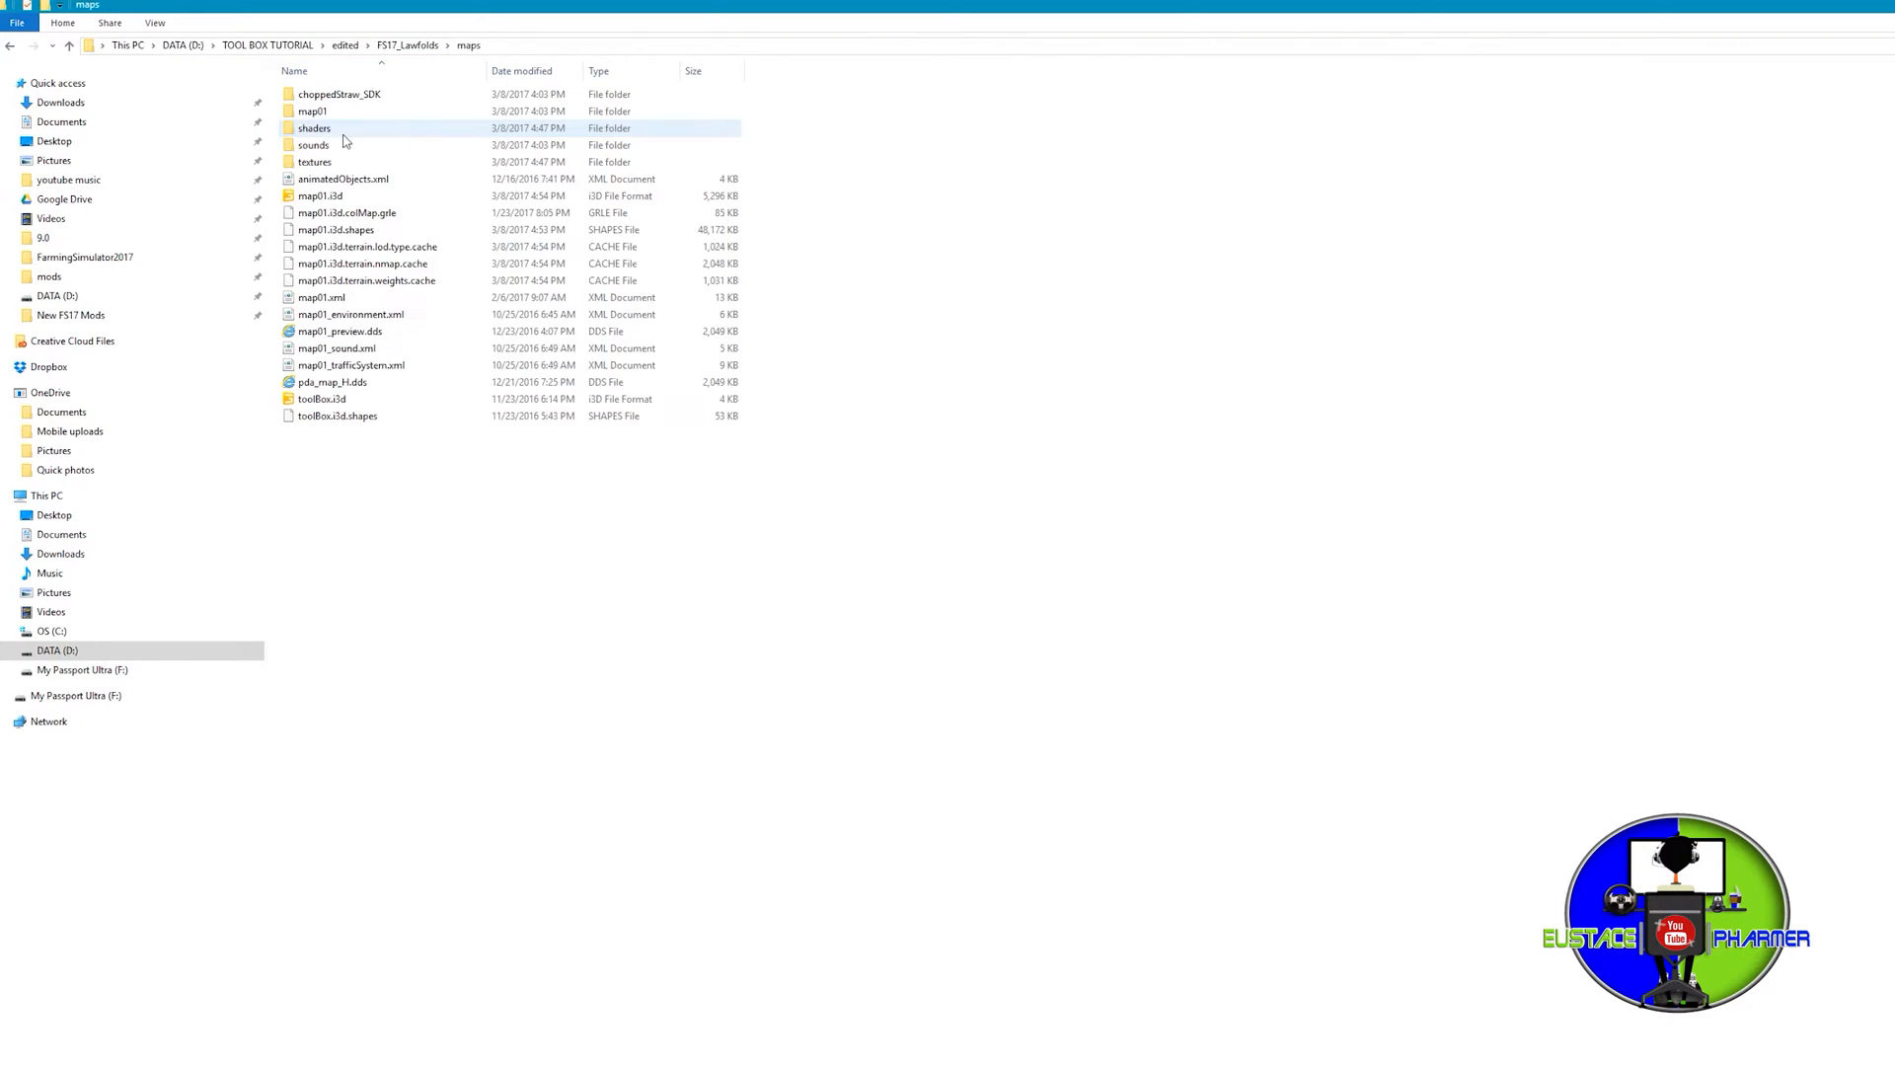
click(344, 46)
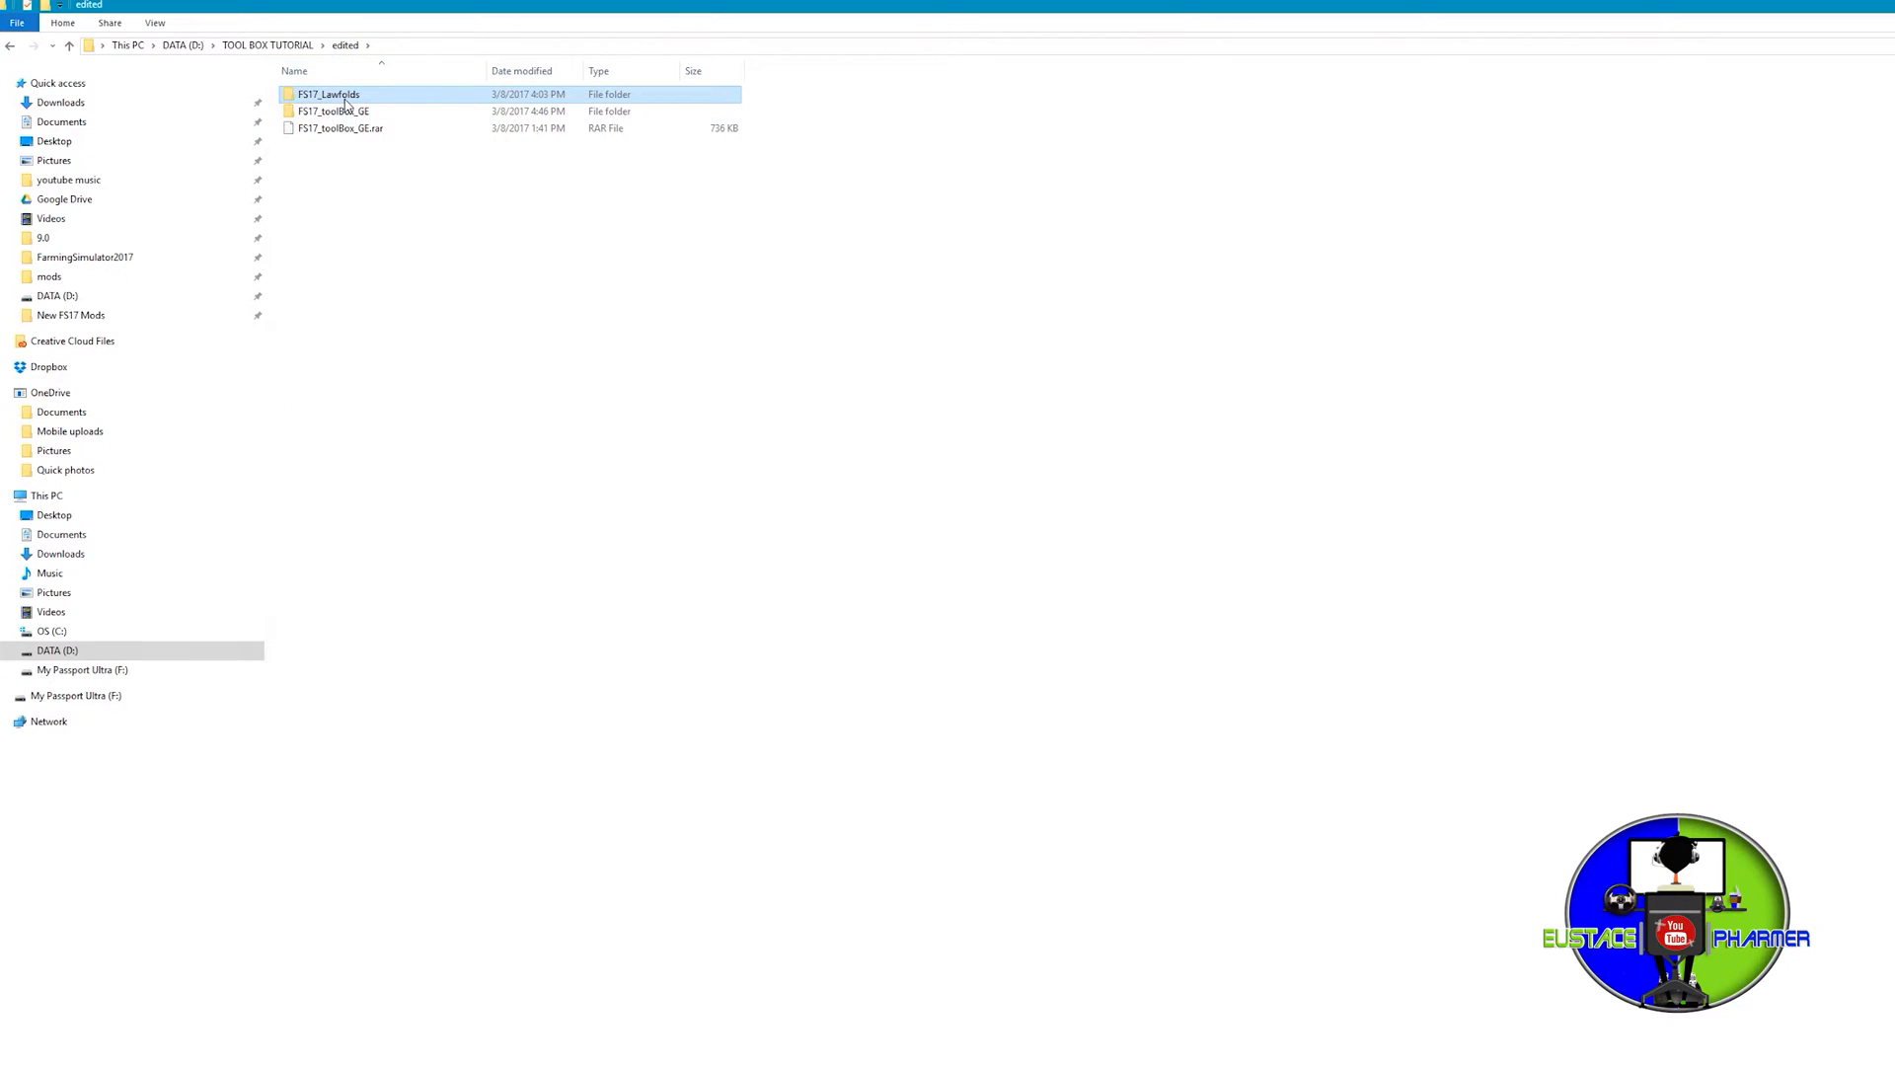
double_click(318, 94)
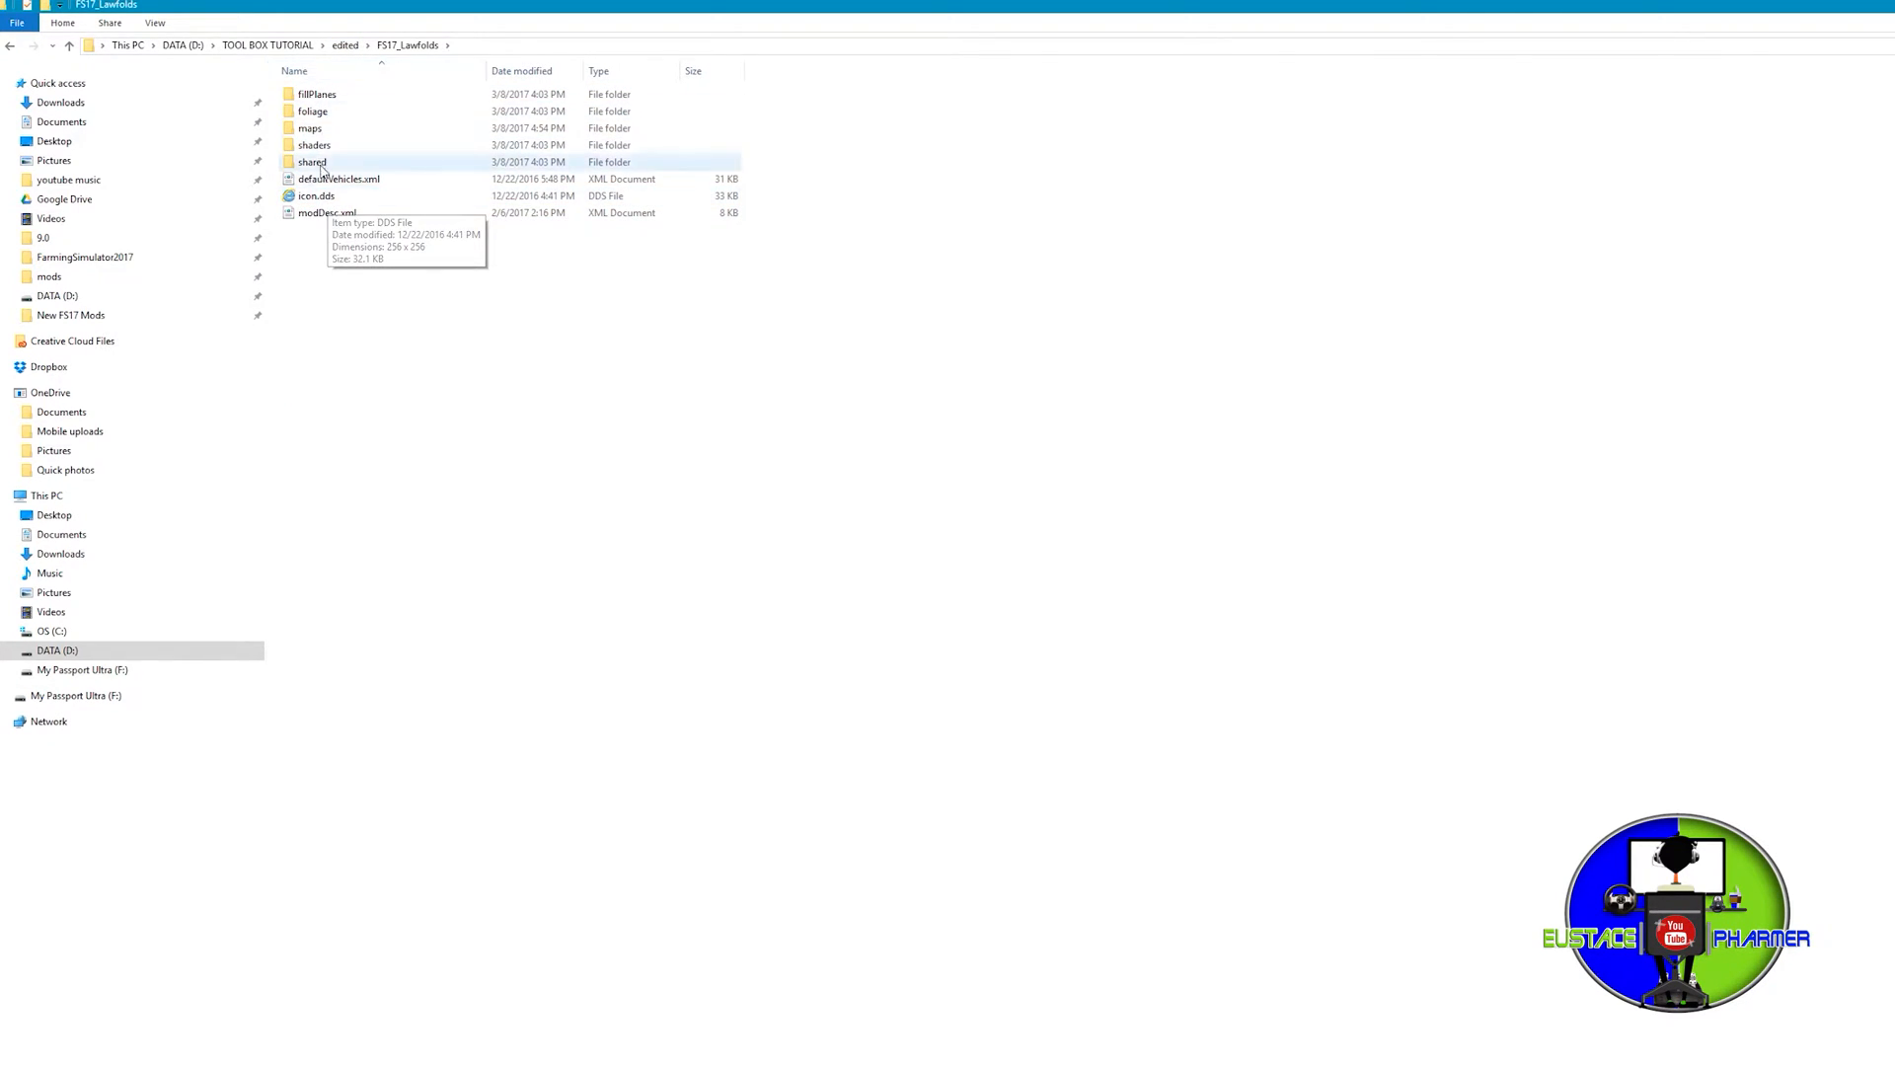
click(346, 46)
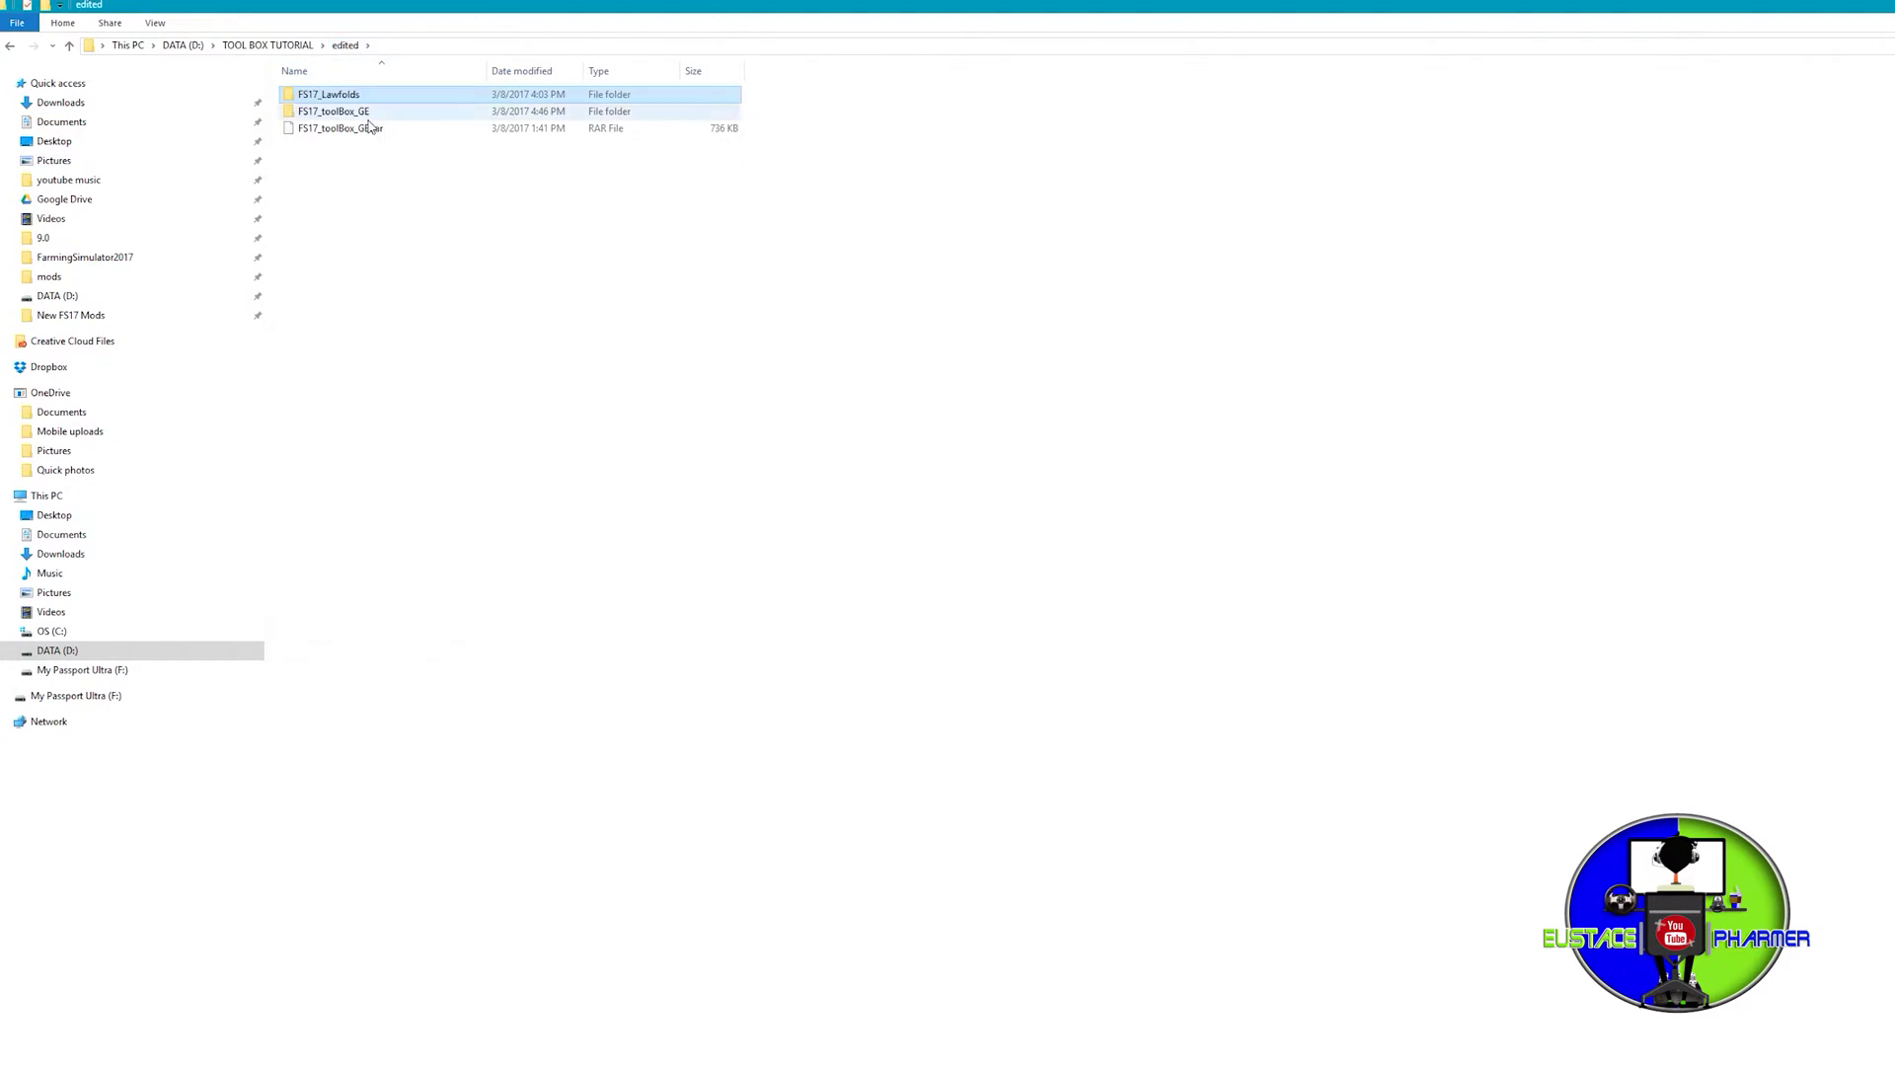
Open the FS17_Lawfolds rename box, keep the name, then open the folder and select modDesc.xml.
right_click(316, 95)
click(370, 429)
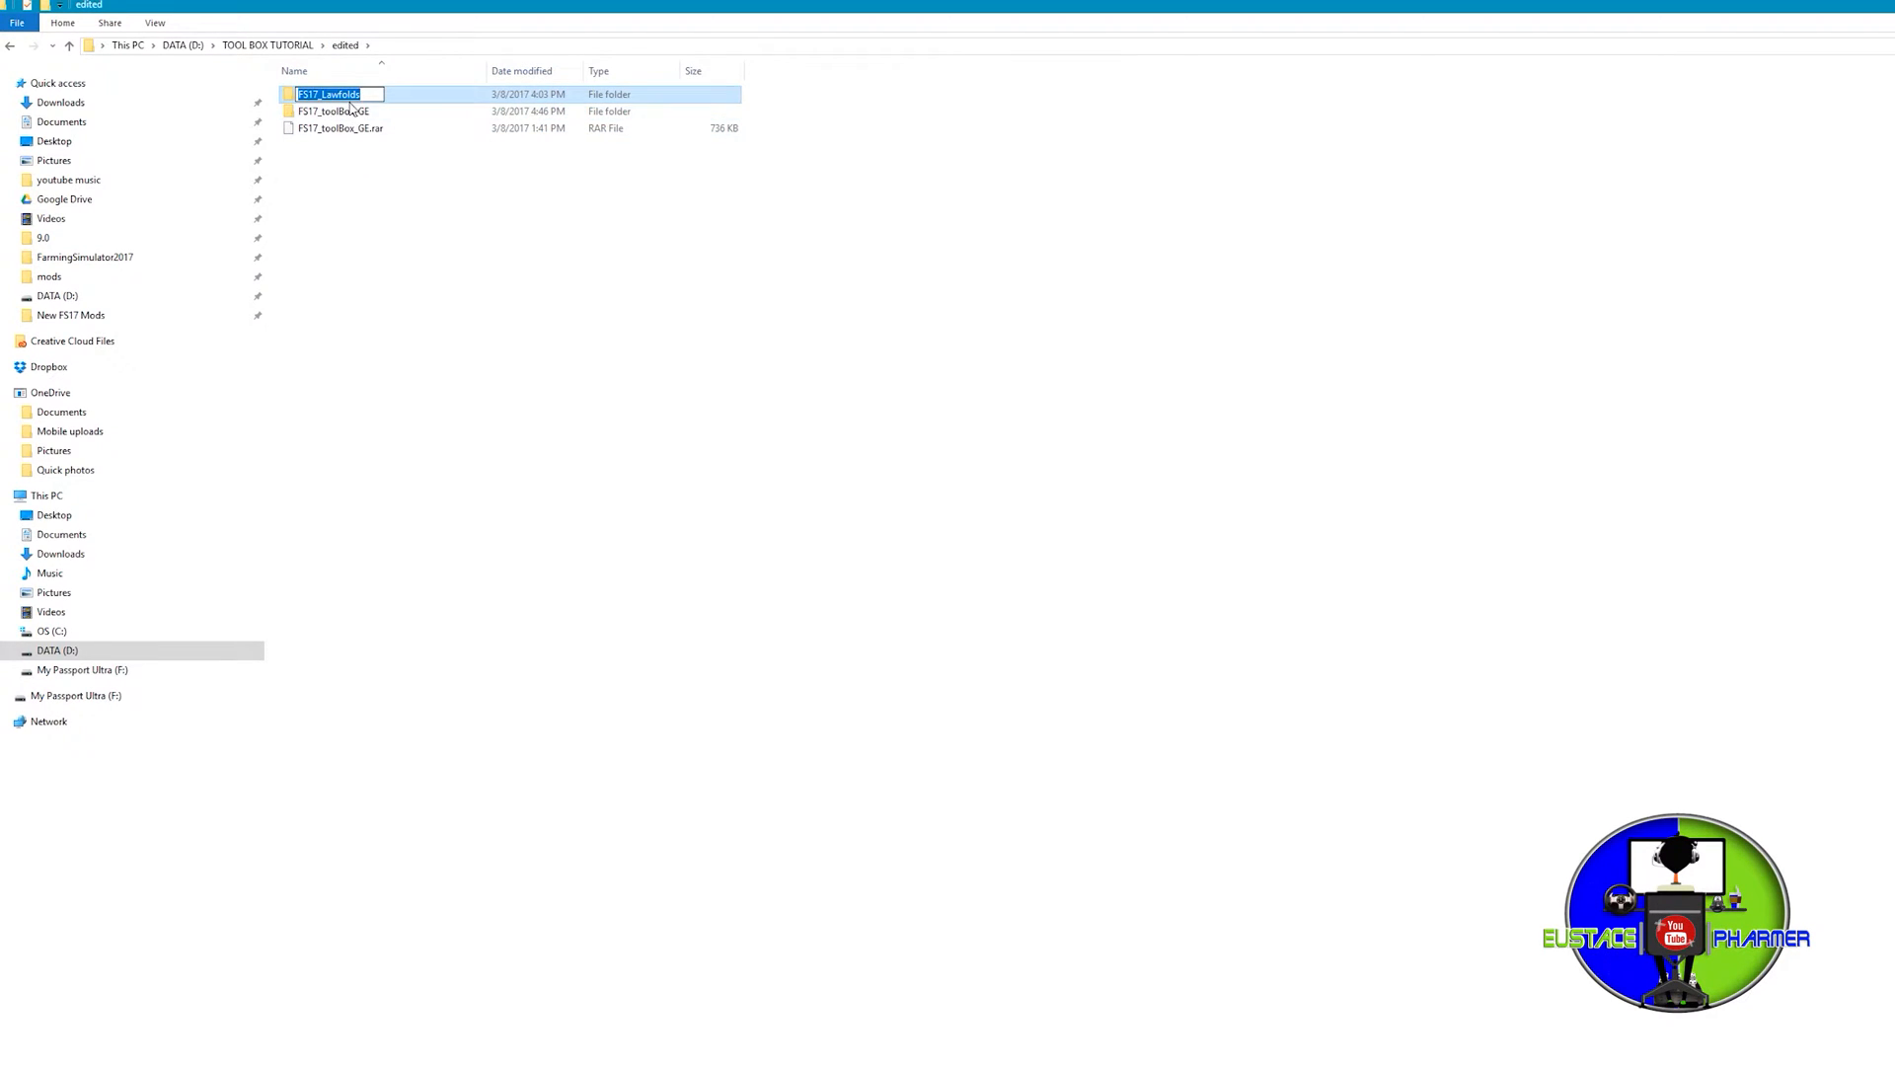
right_click(350, 92)
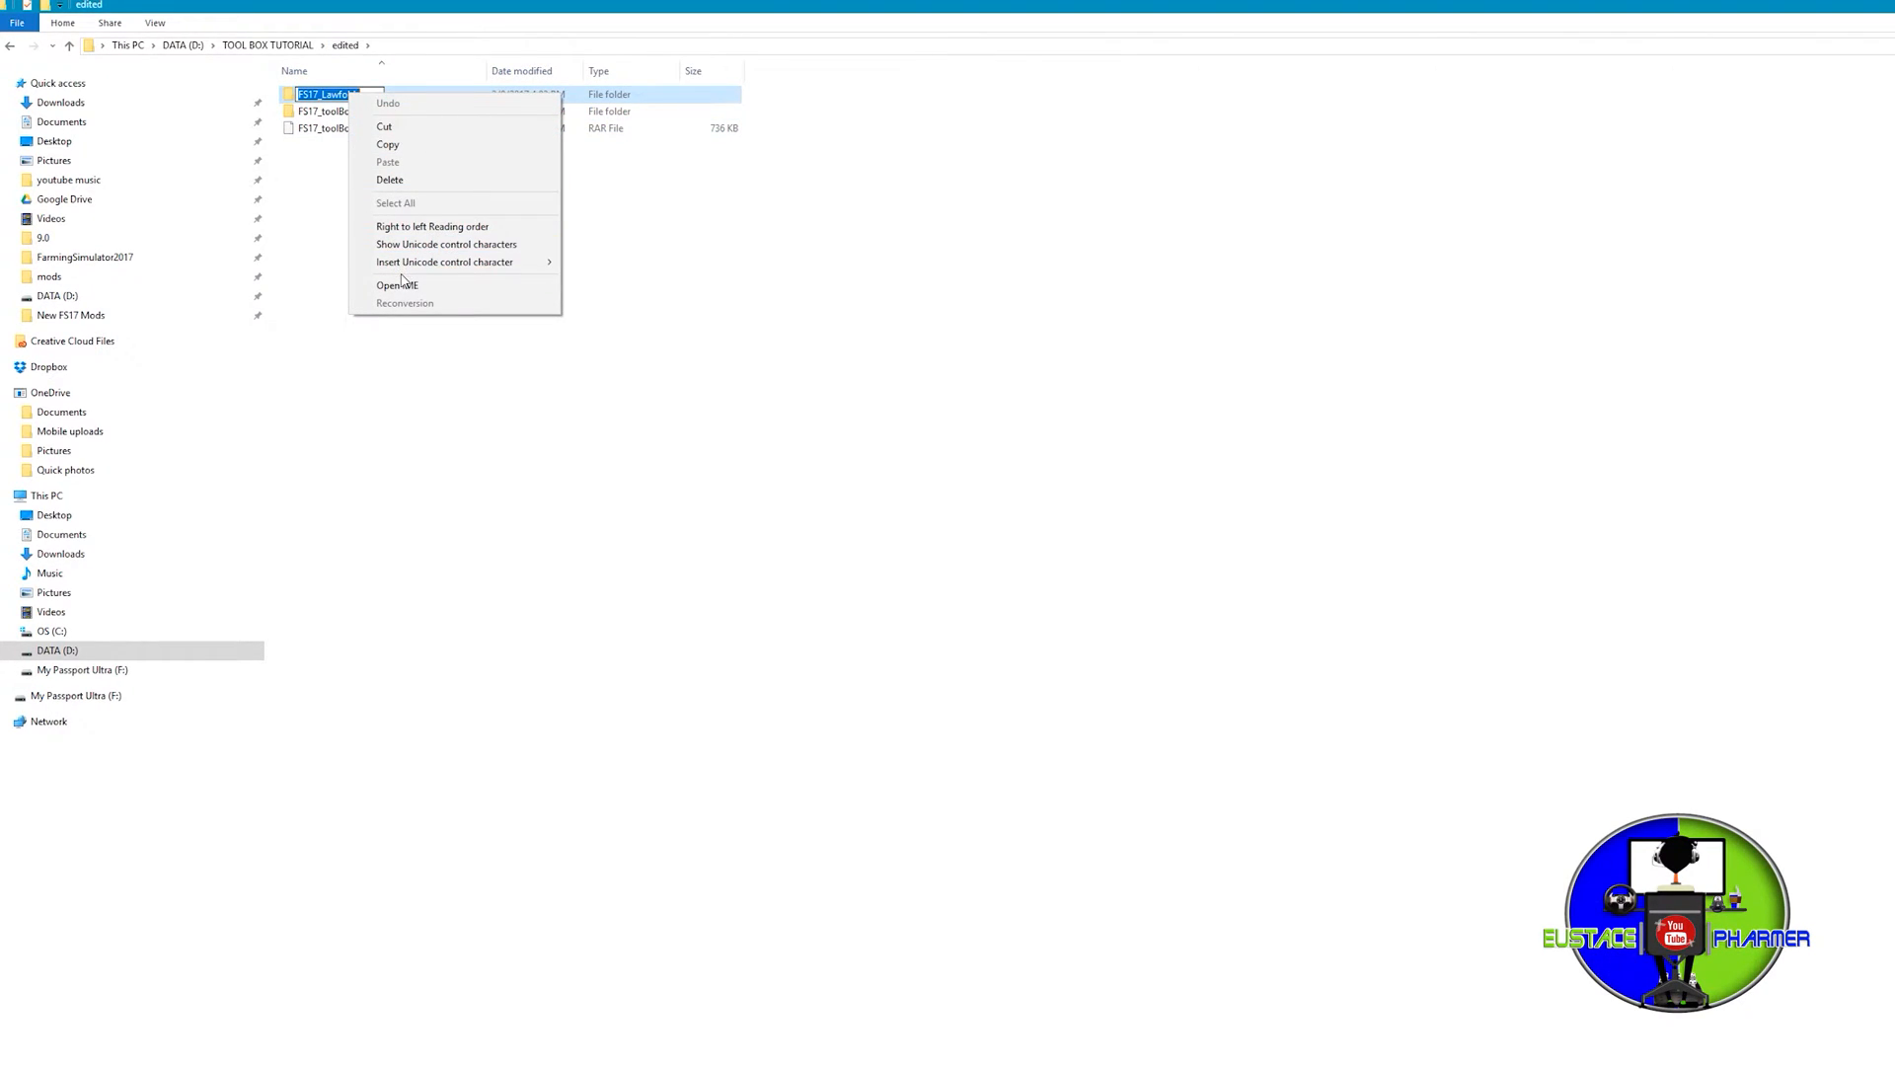
click(386, 144)
click(429, 268)
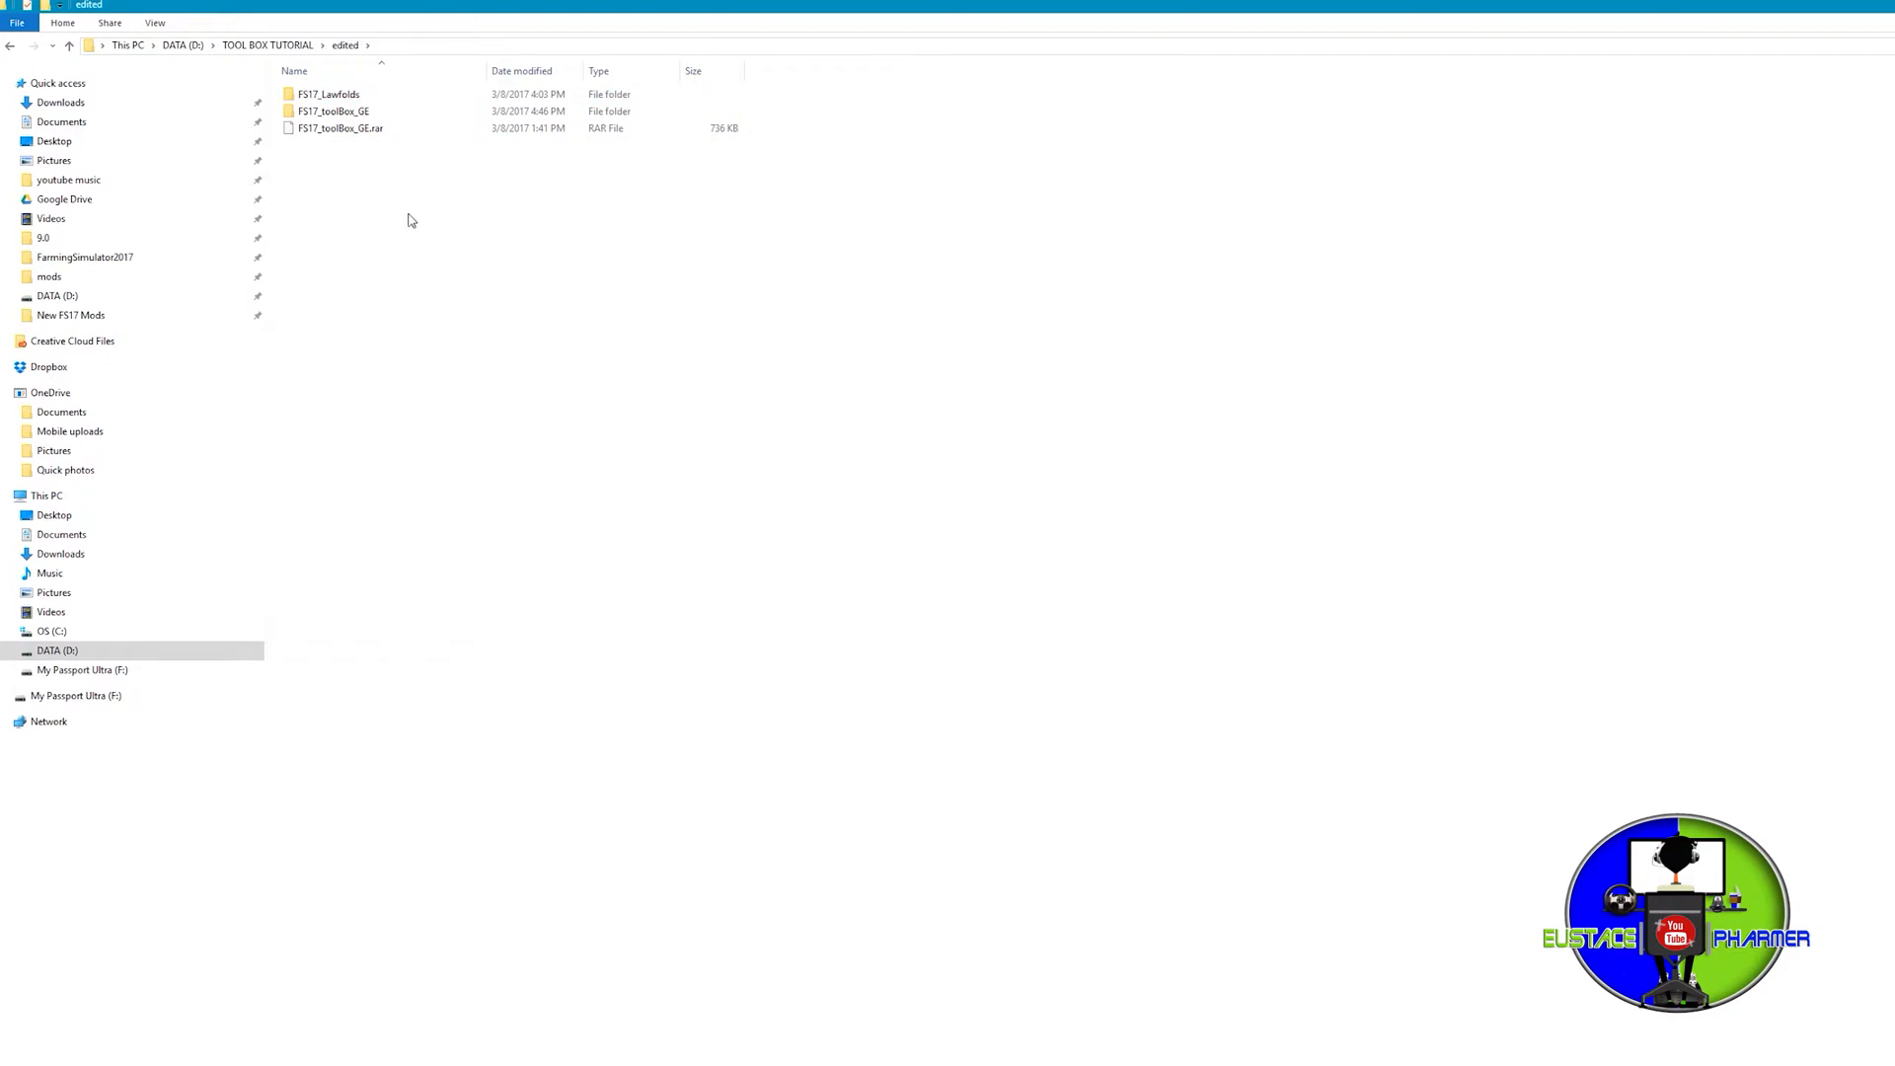
double_click(356, 98)
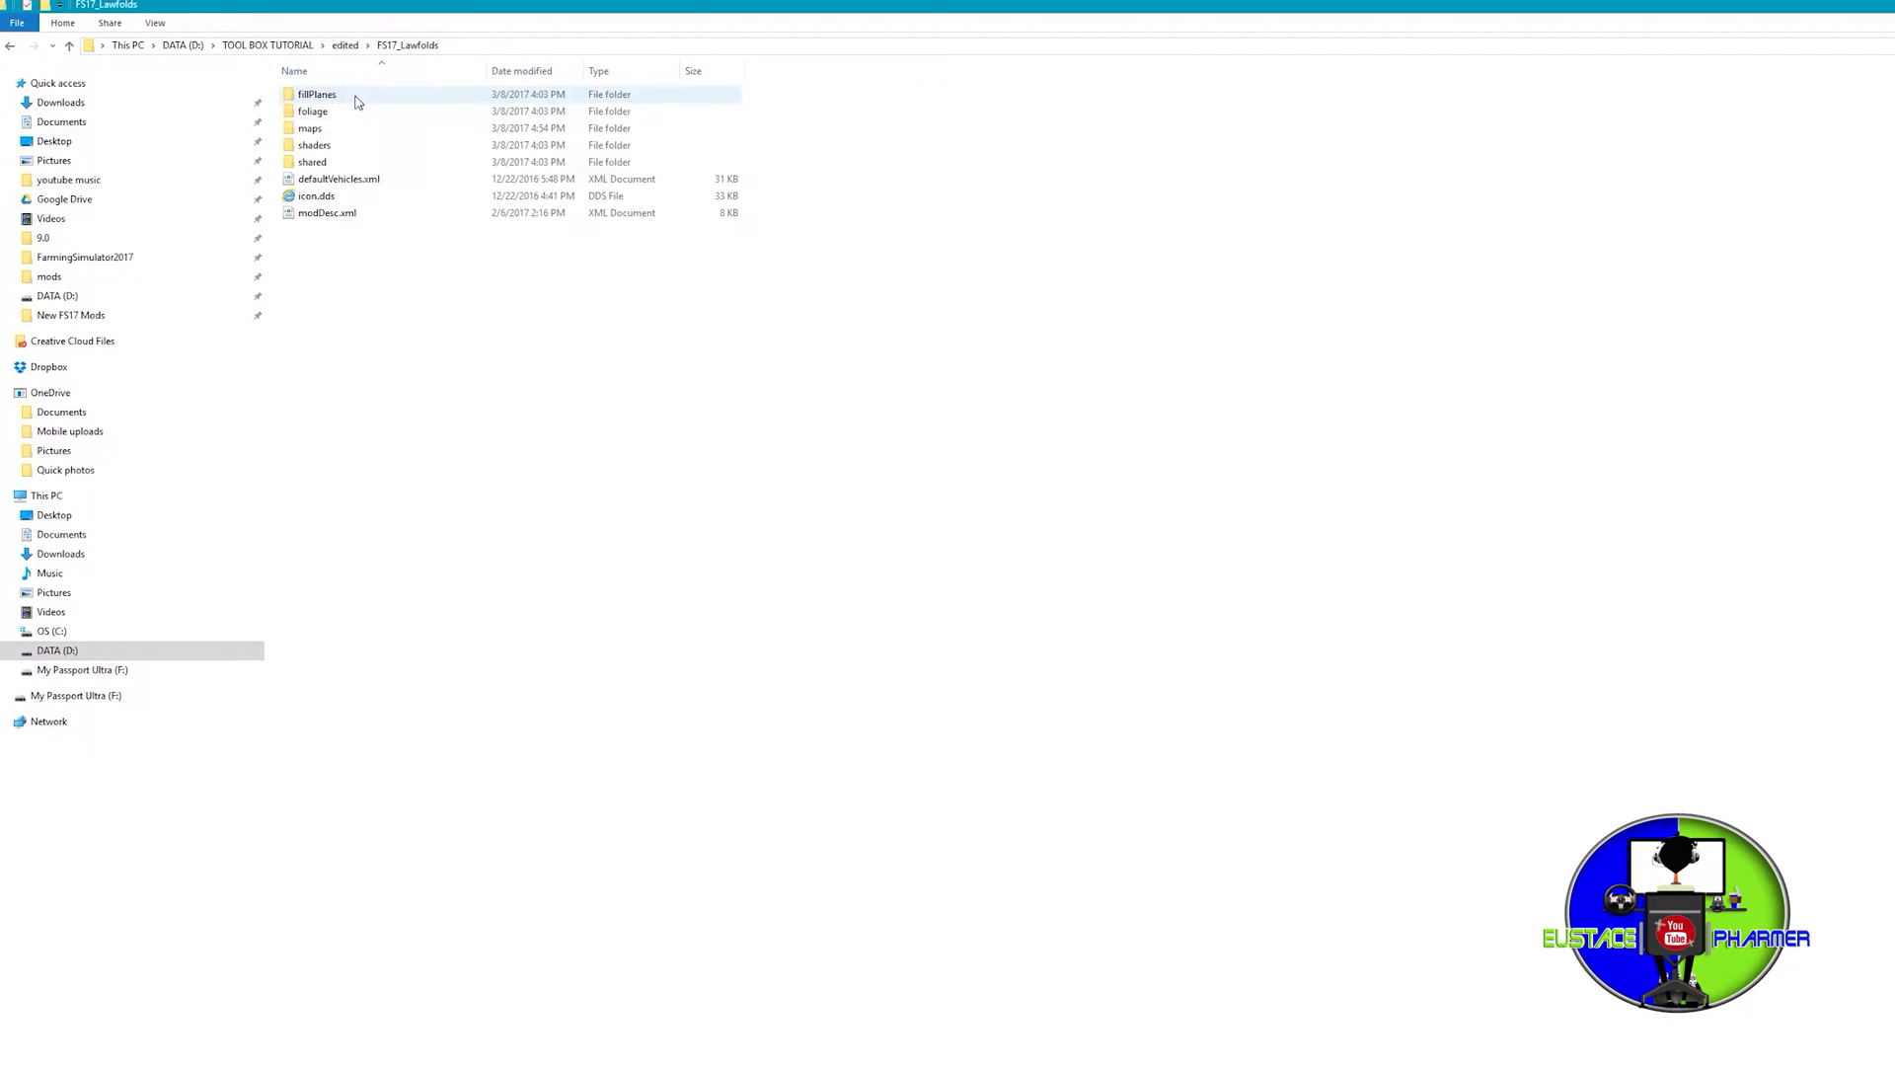
click(327, 213)
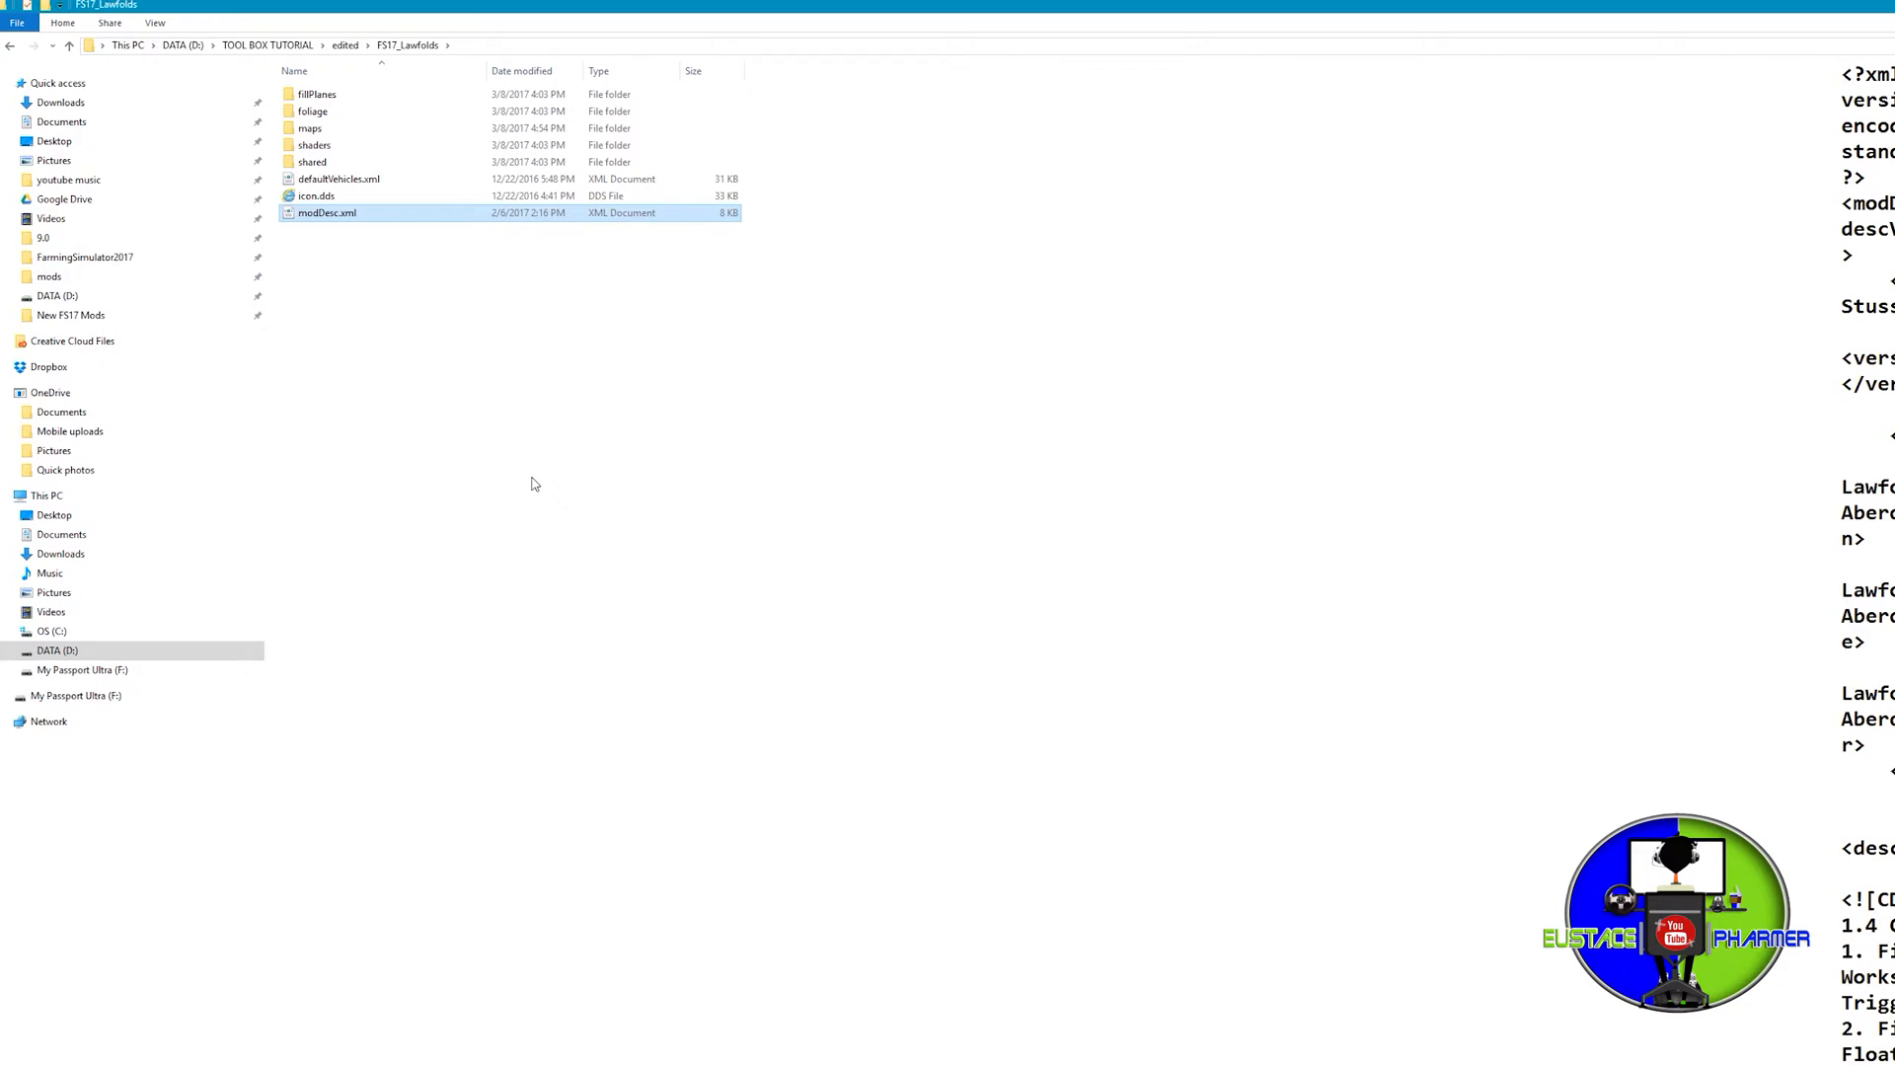
Select everything in the mod folder, compress it to a zip and name the archive FS17_Lawfolds.zip.
key(ctrl+a)
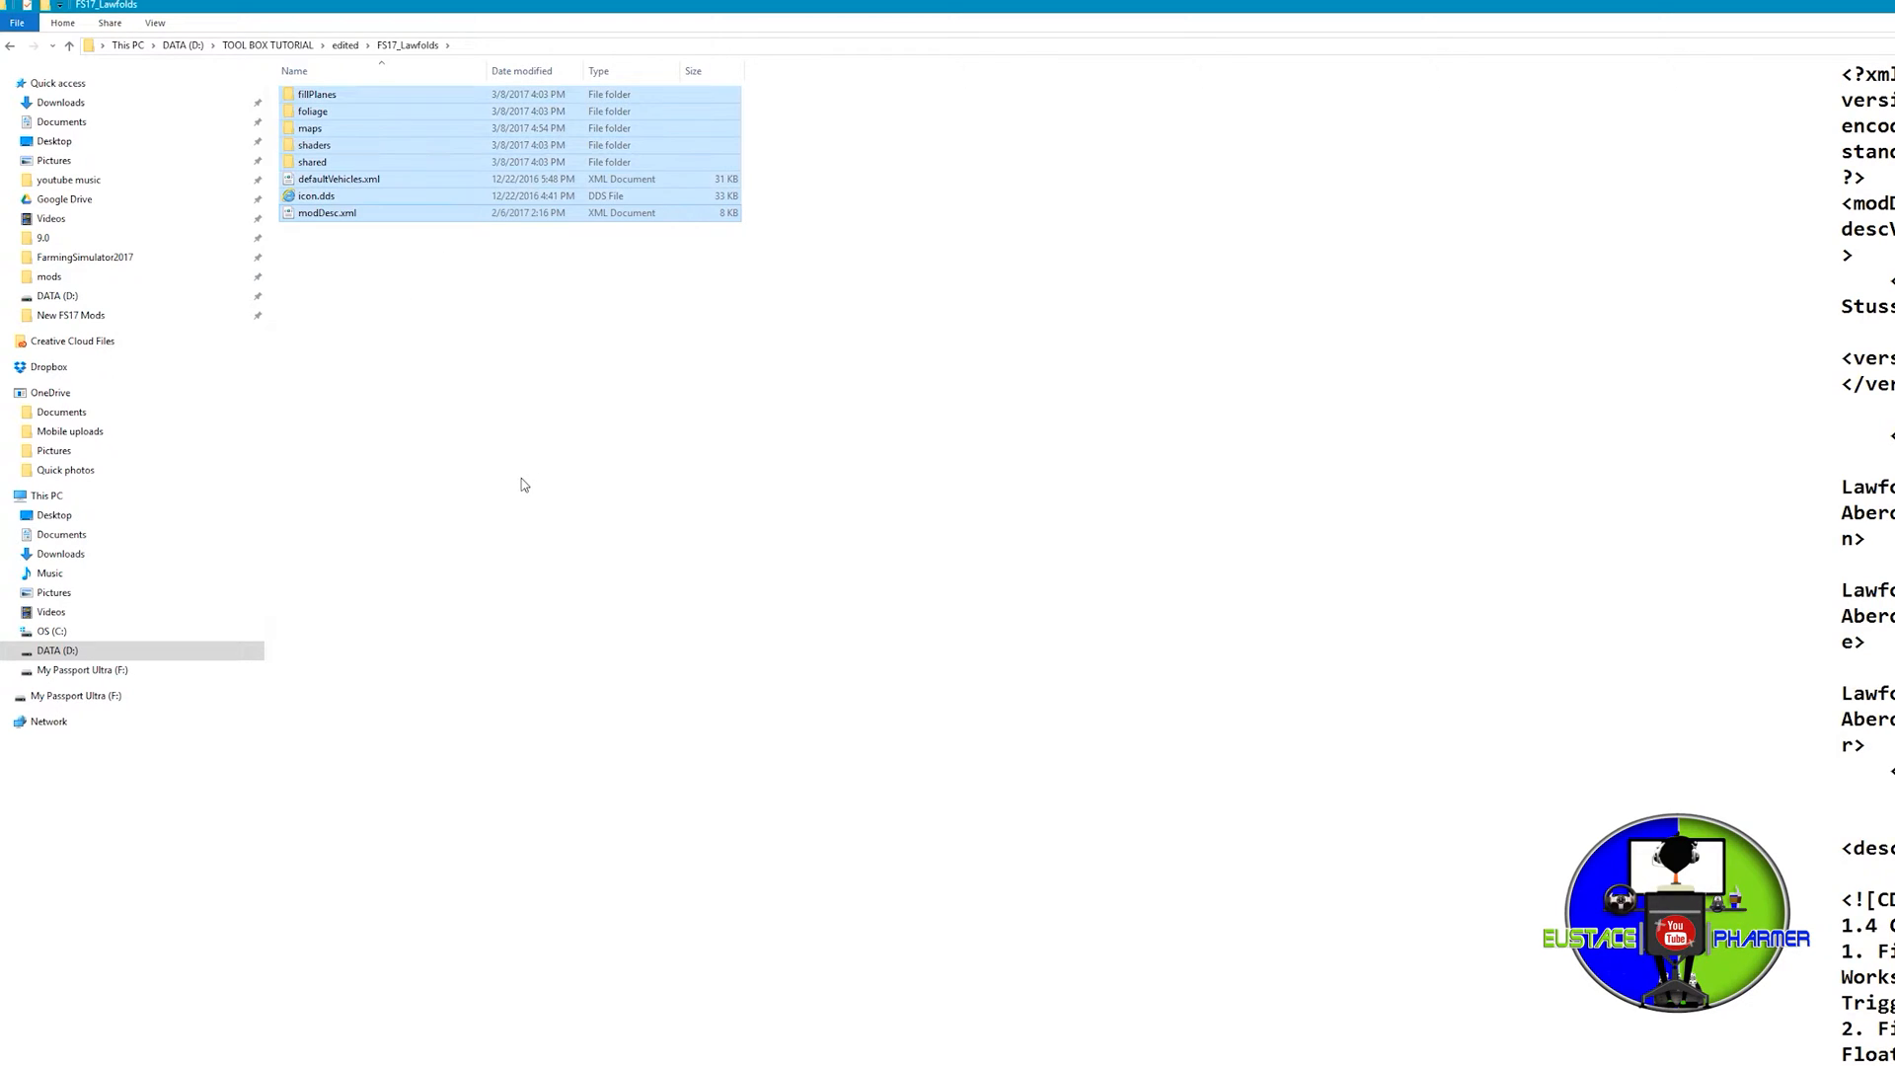
right_click(401, 196)
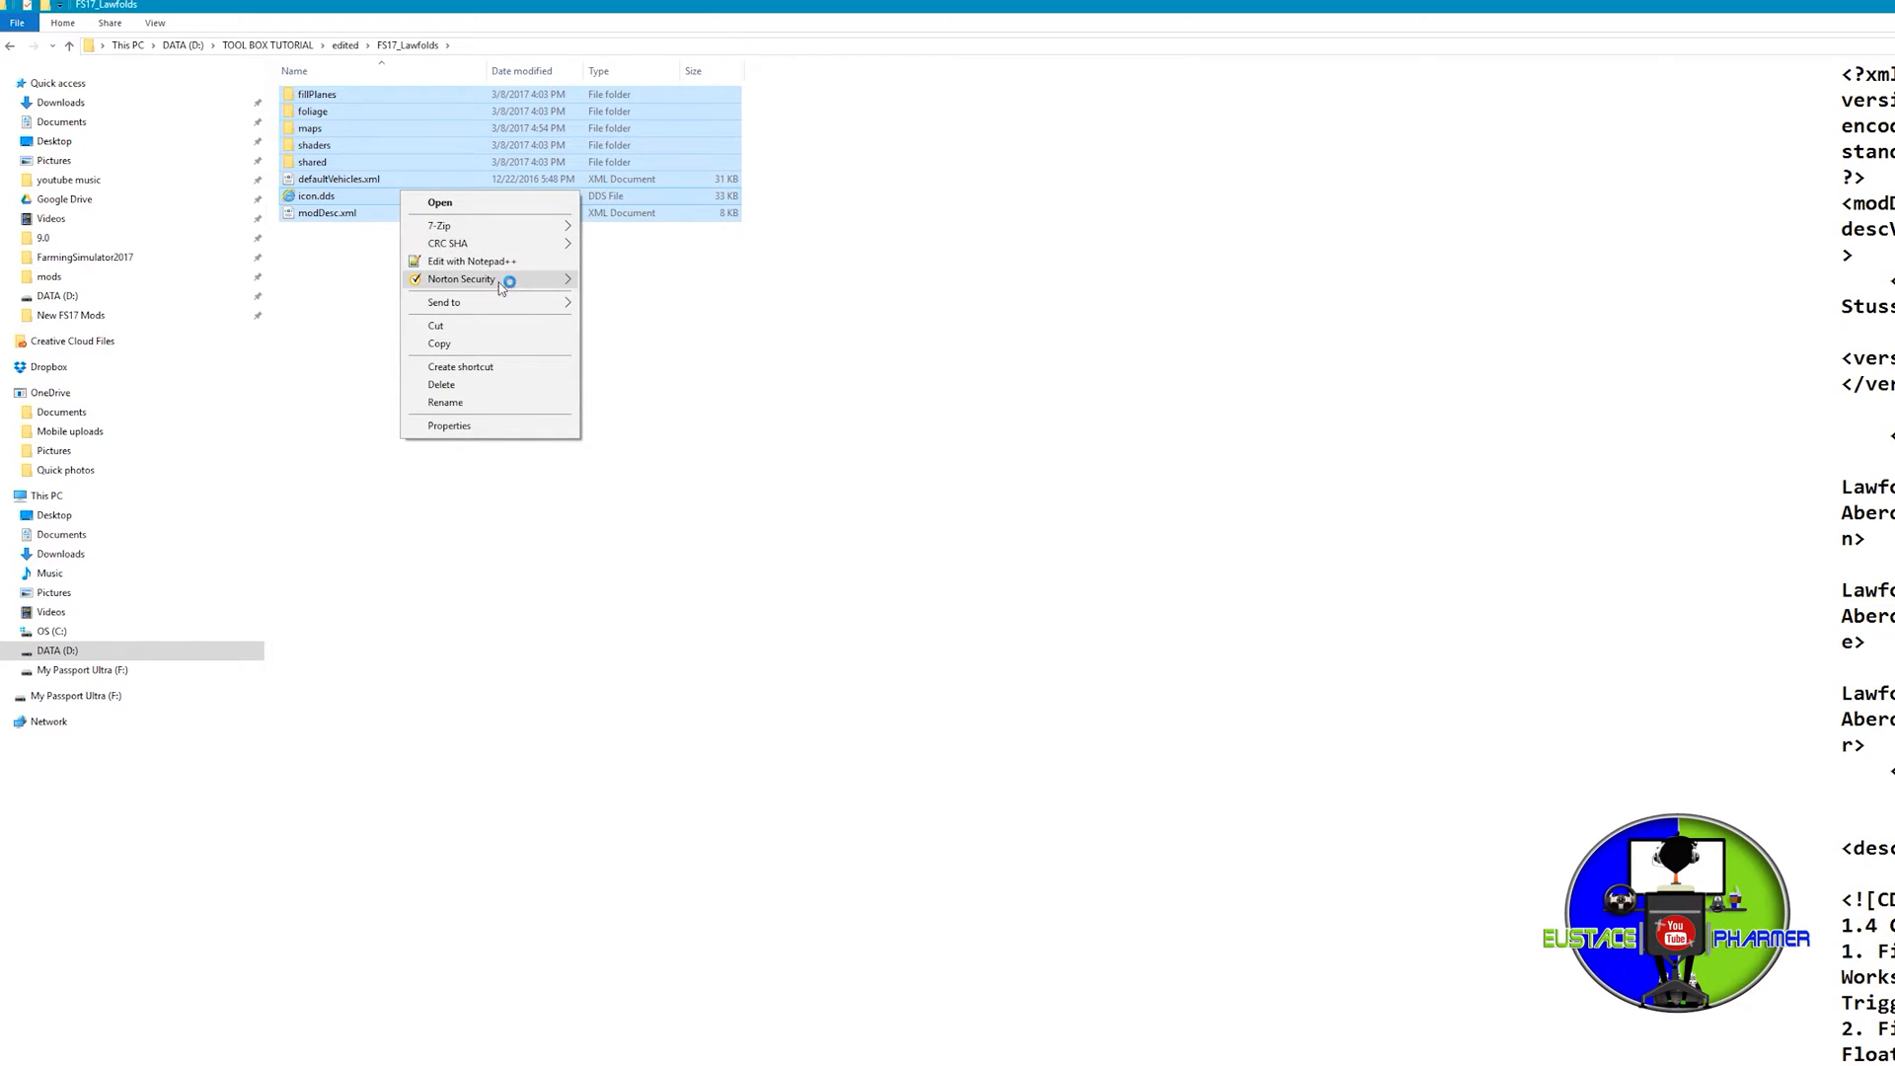
mouse_move(444, 302)
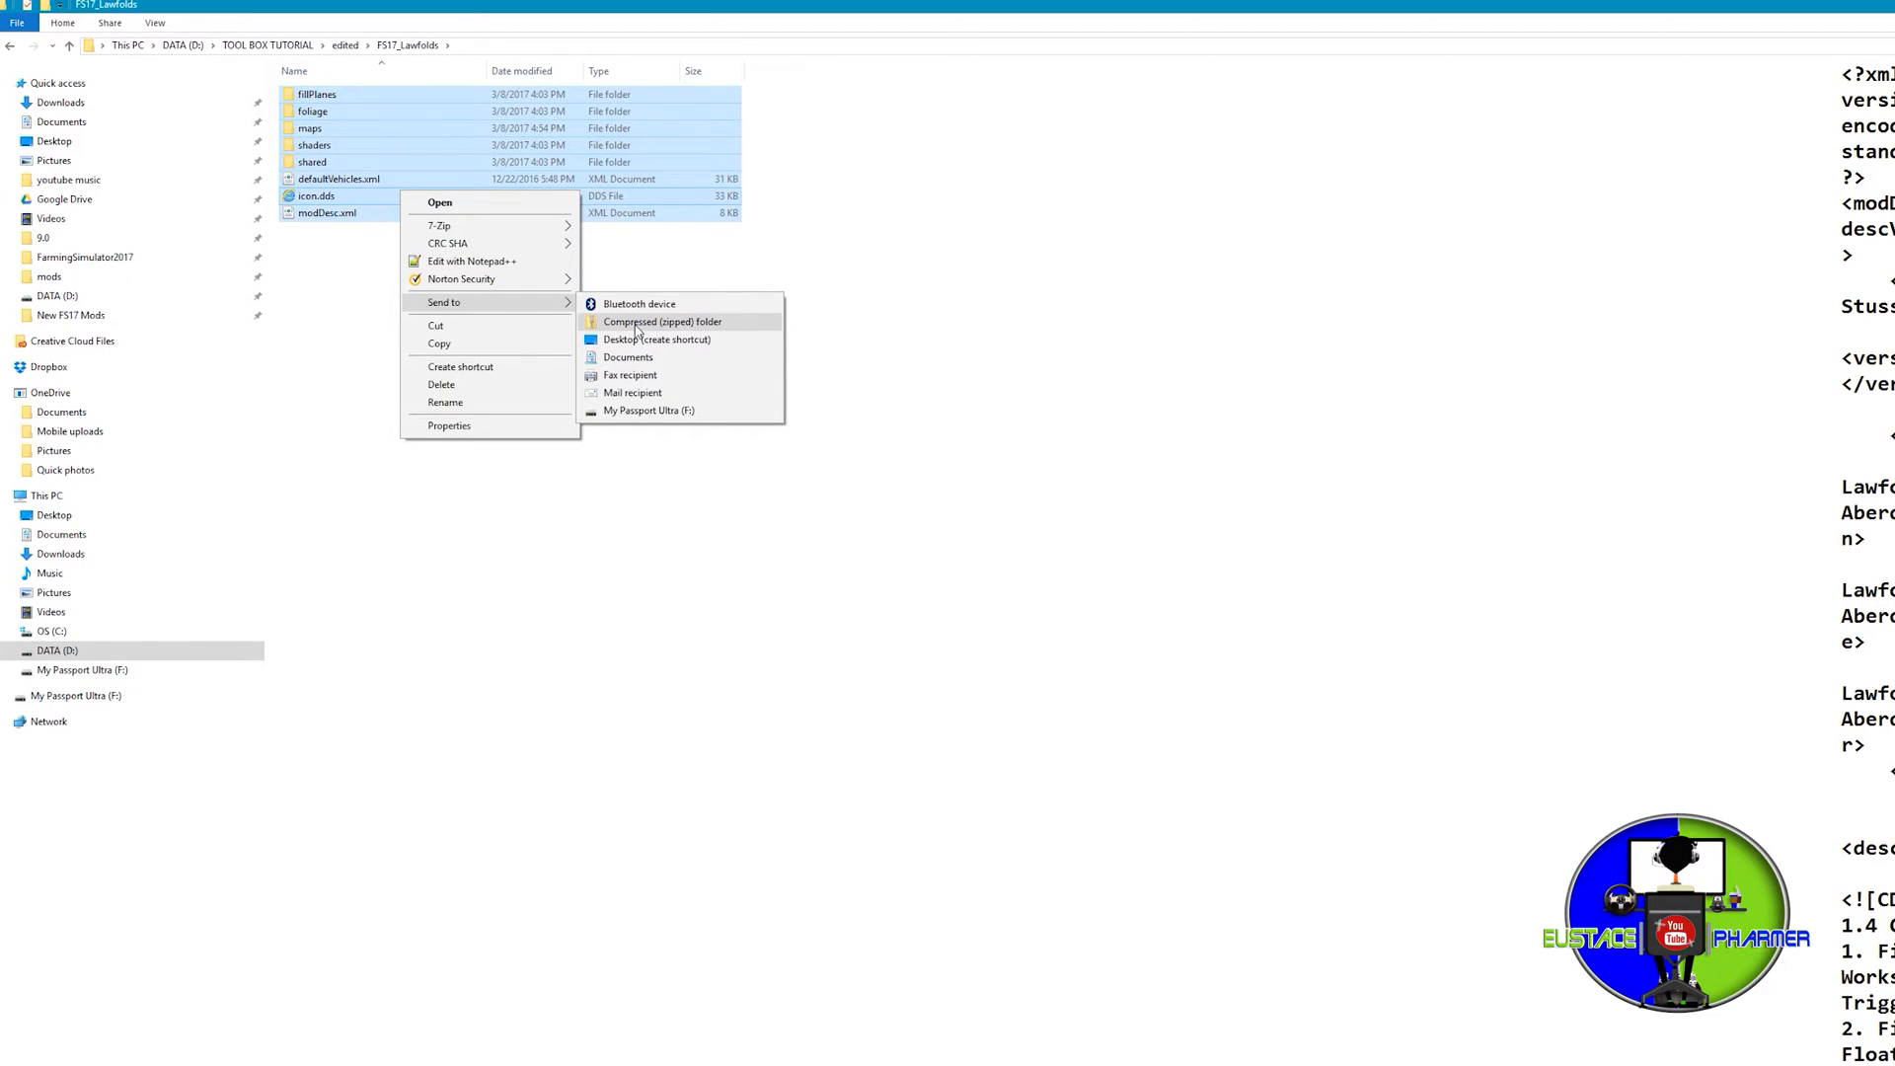
click(637, 323)
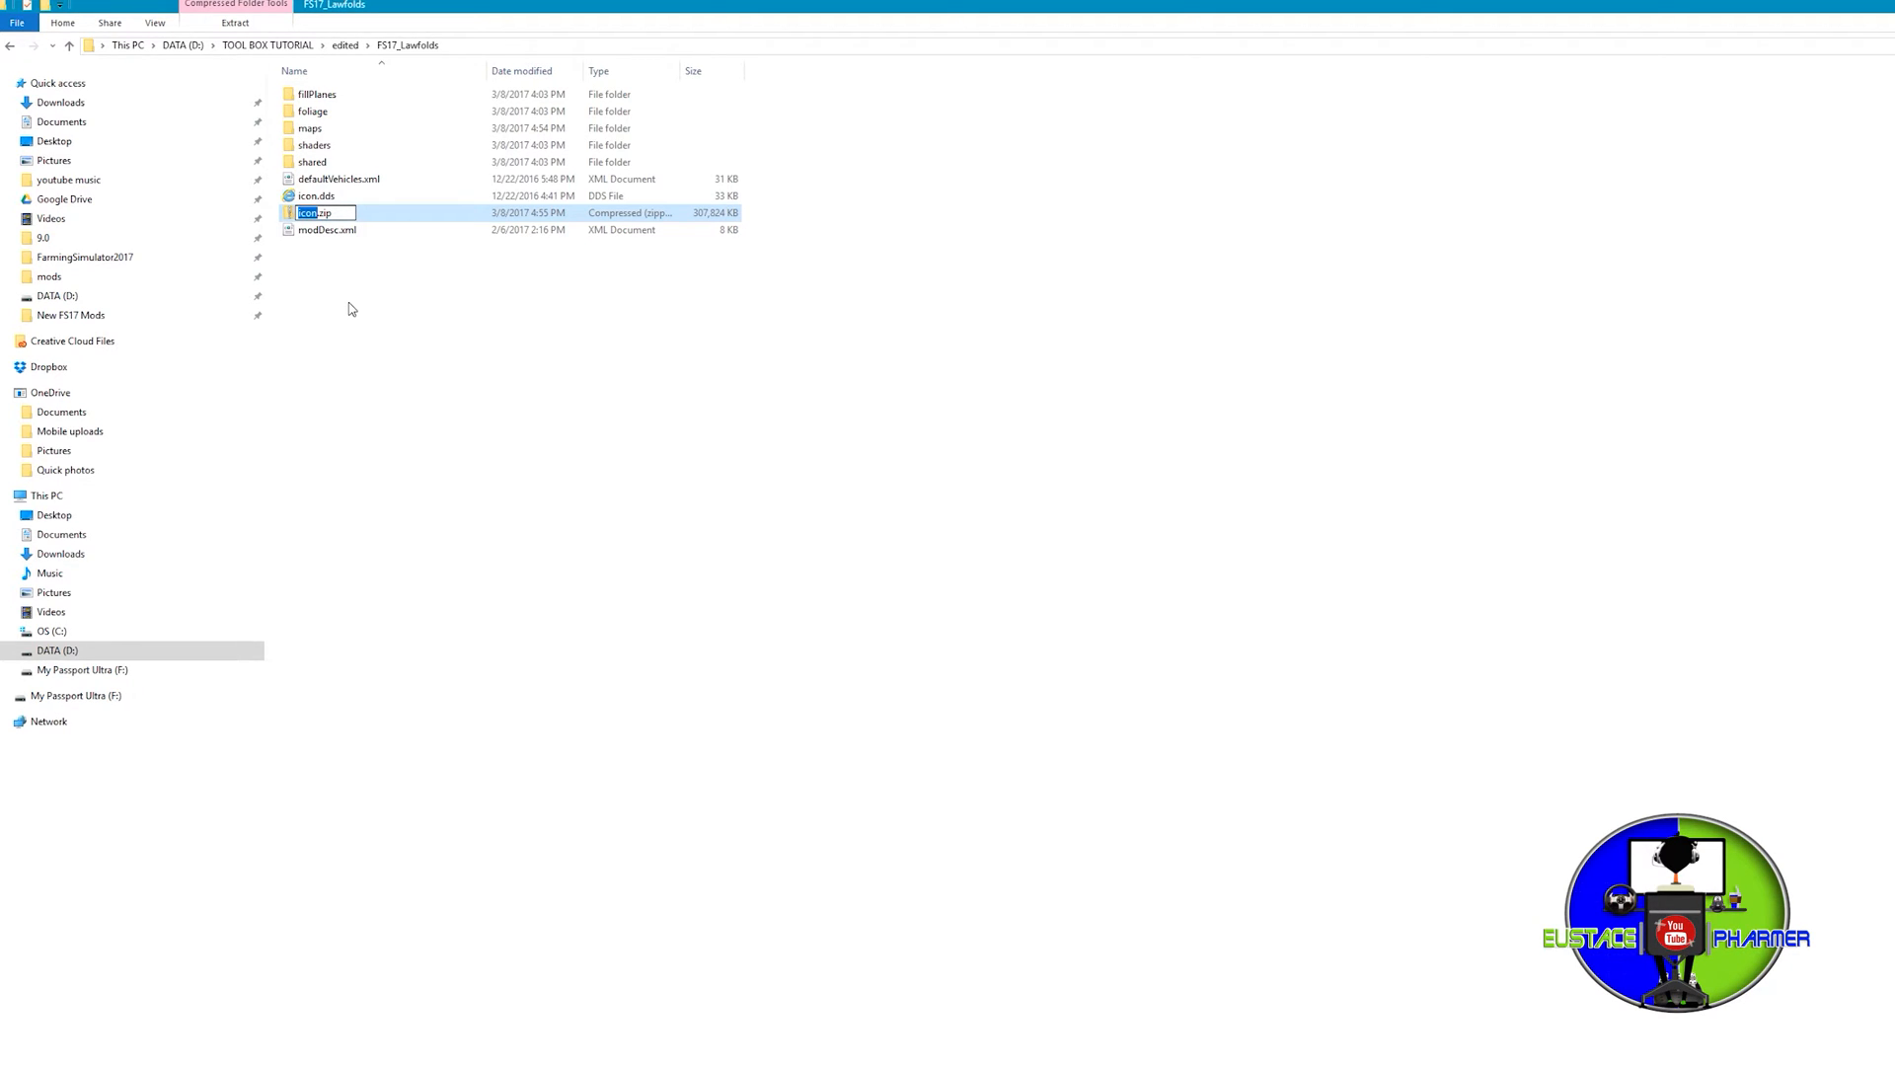
key(ctrl+v)
click(350, 308)
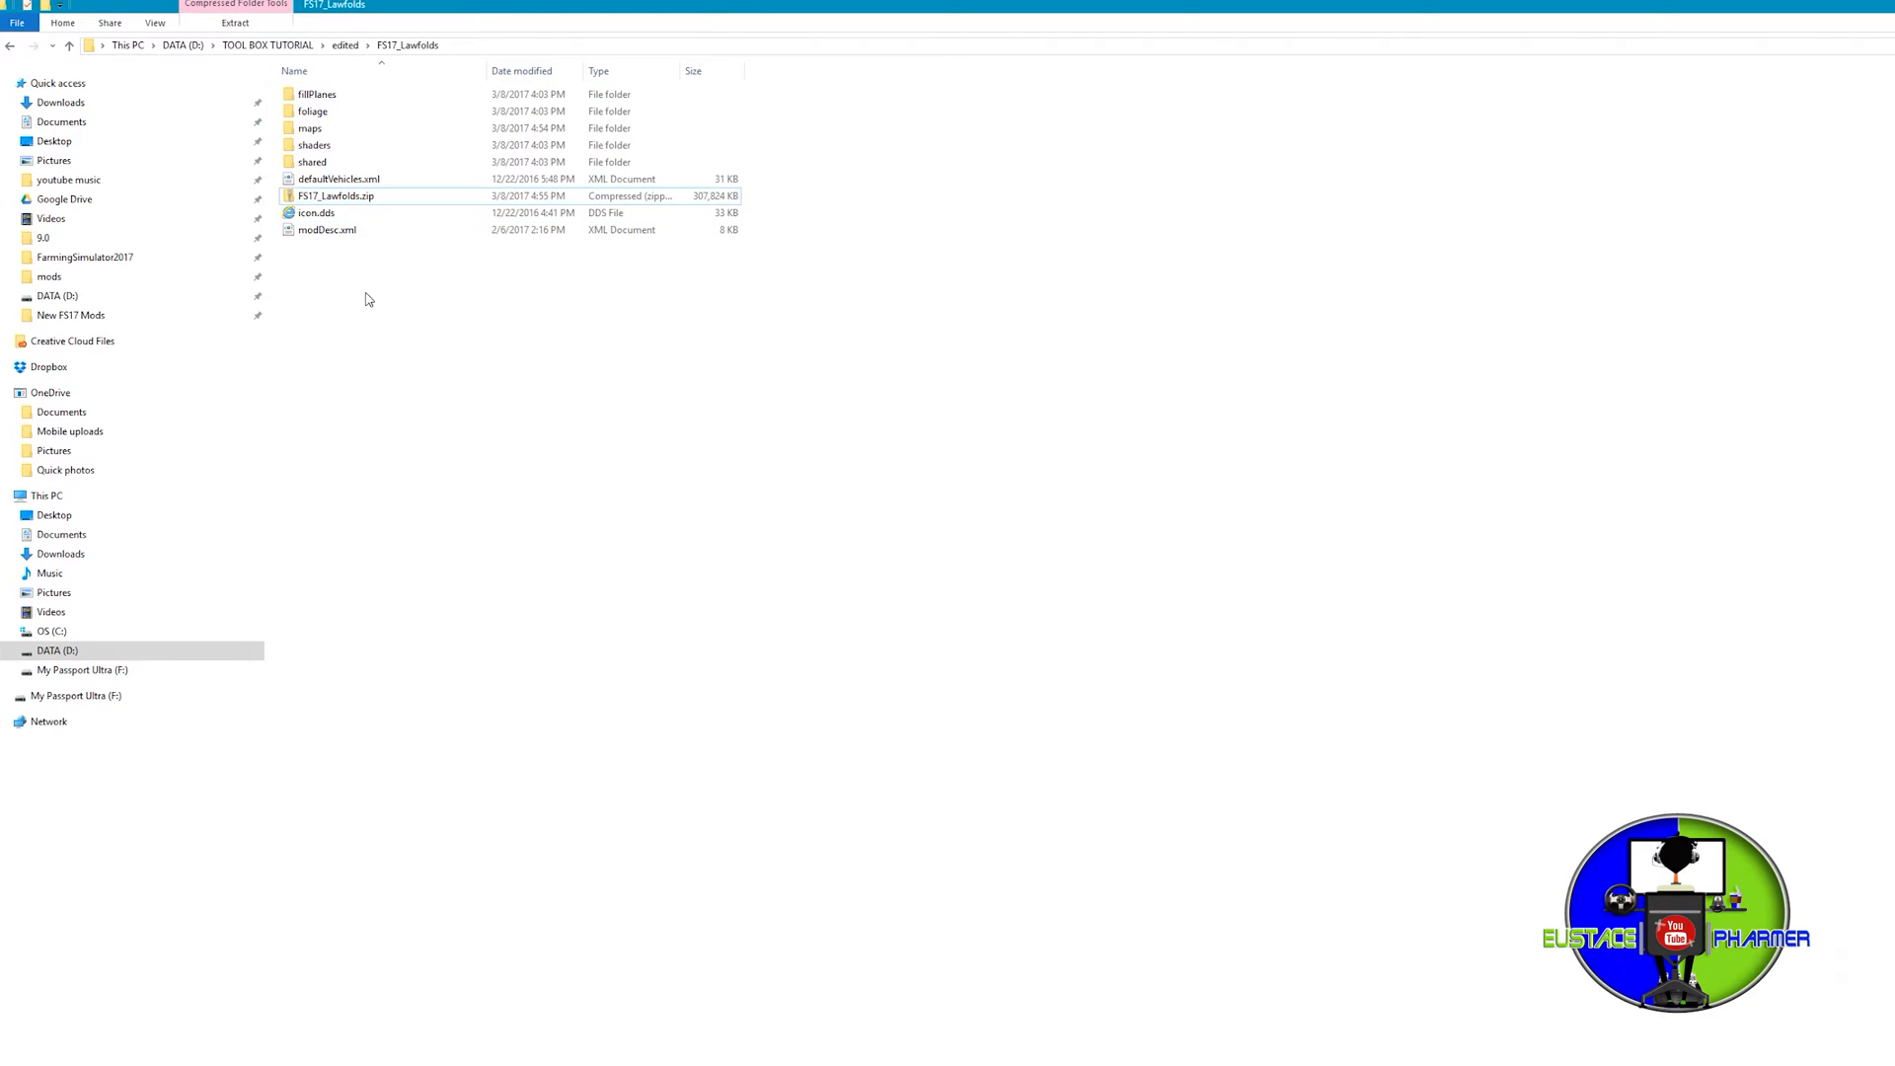
Cut FS17_Lawfolds.zip and paste it up into the parent edited folder.
right_click(335, 197)
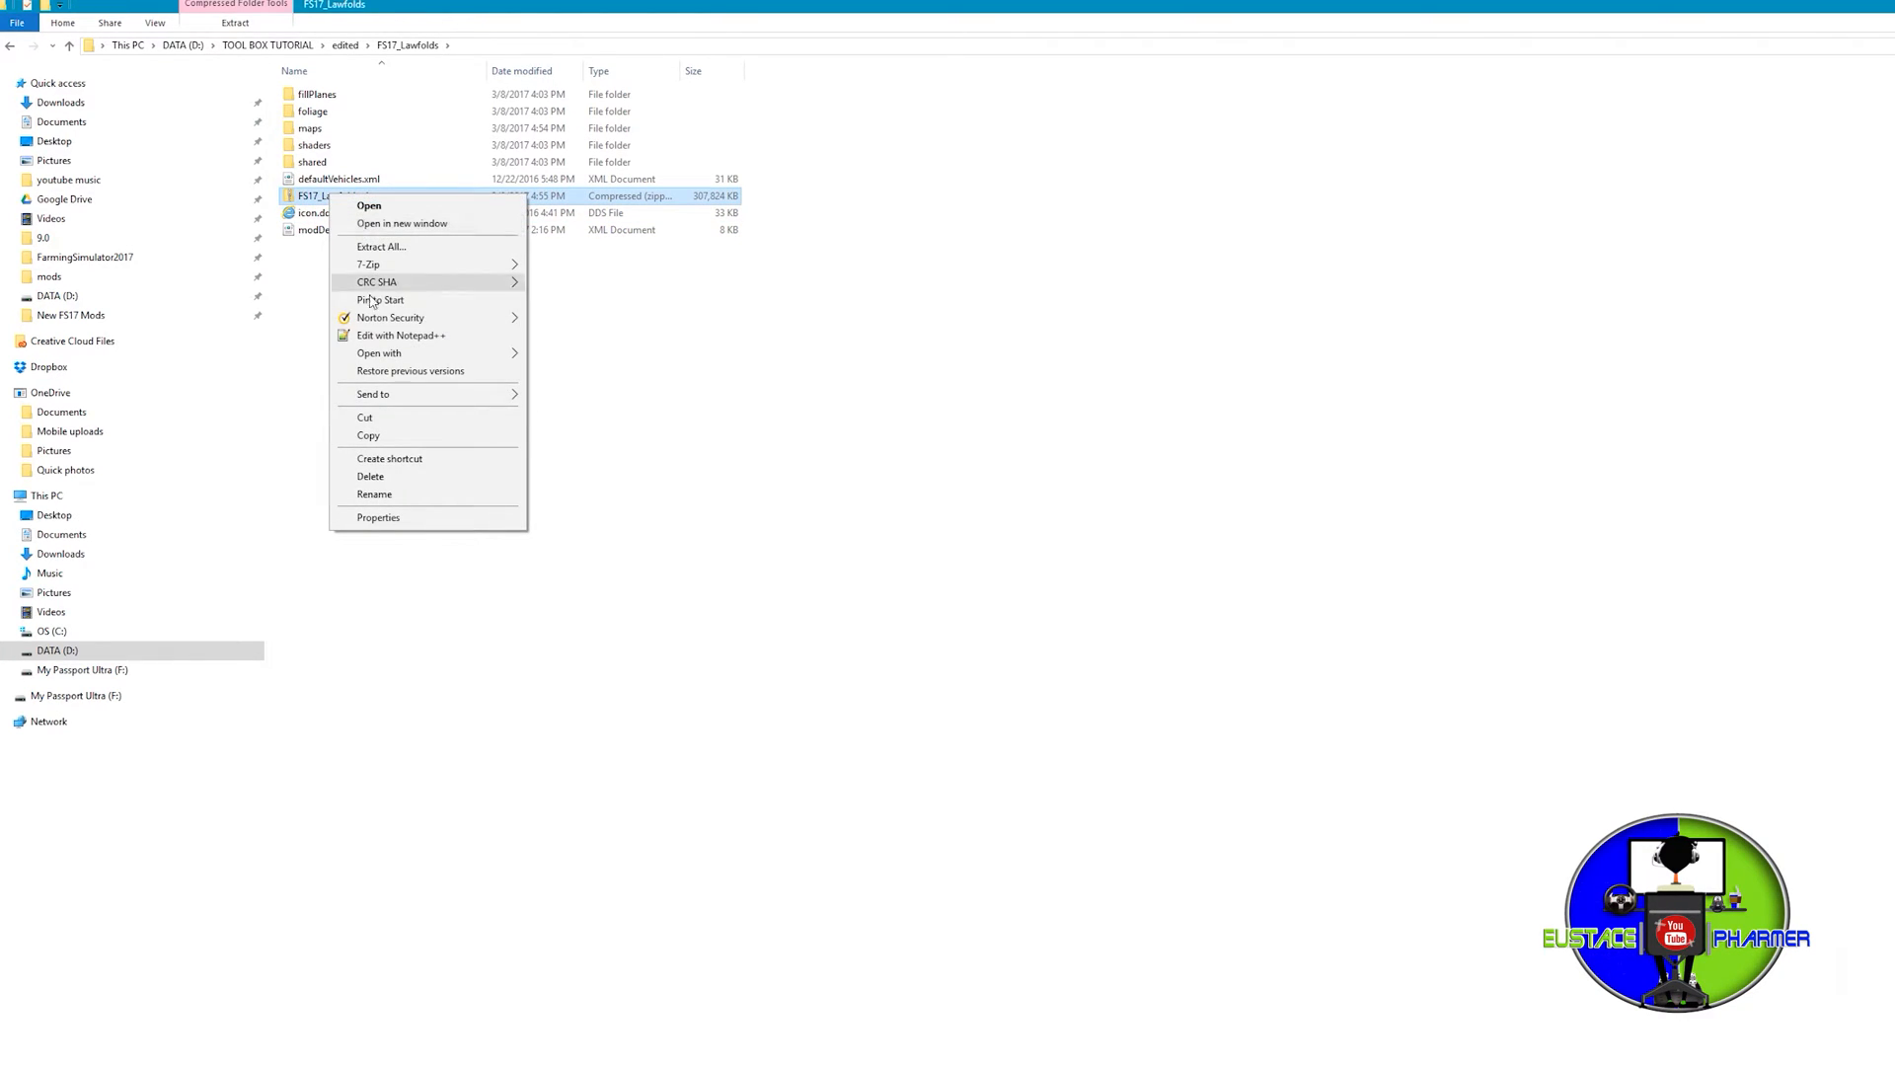
click(386, 420)
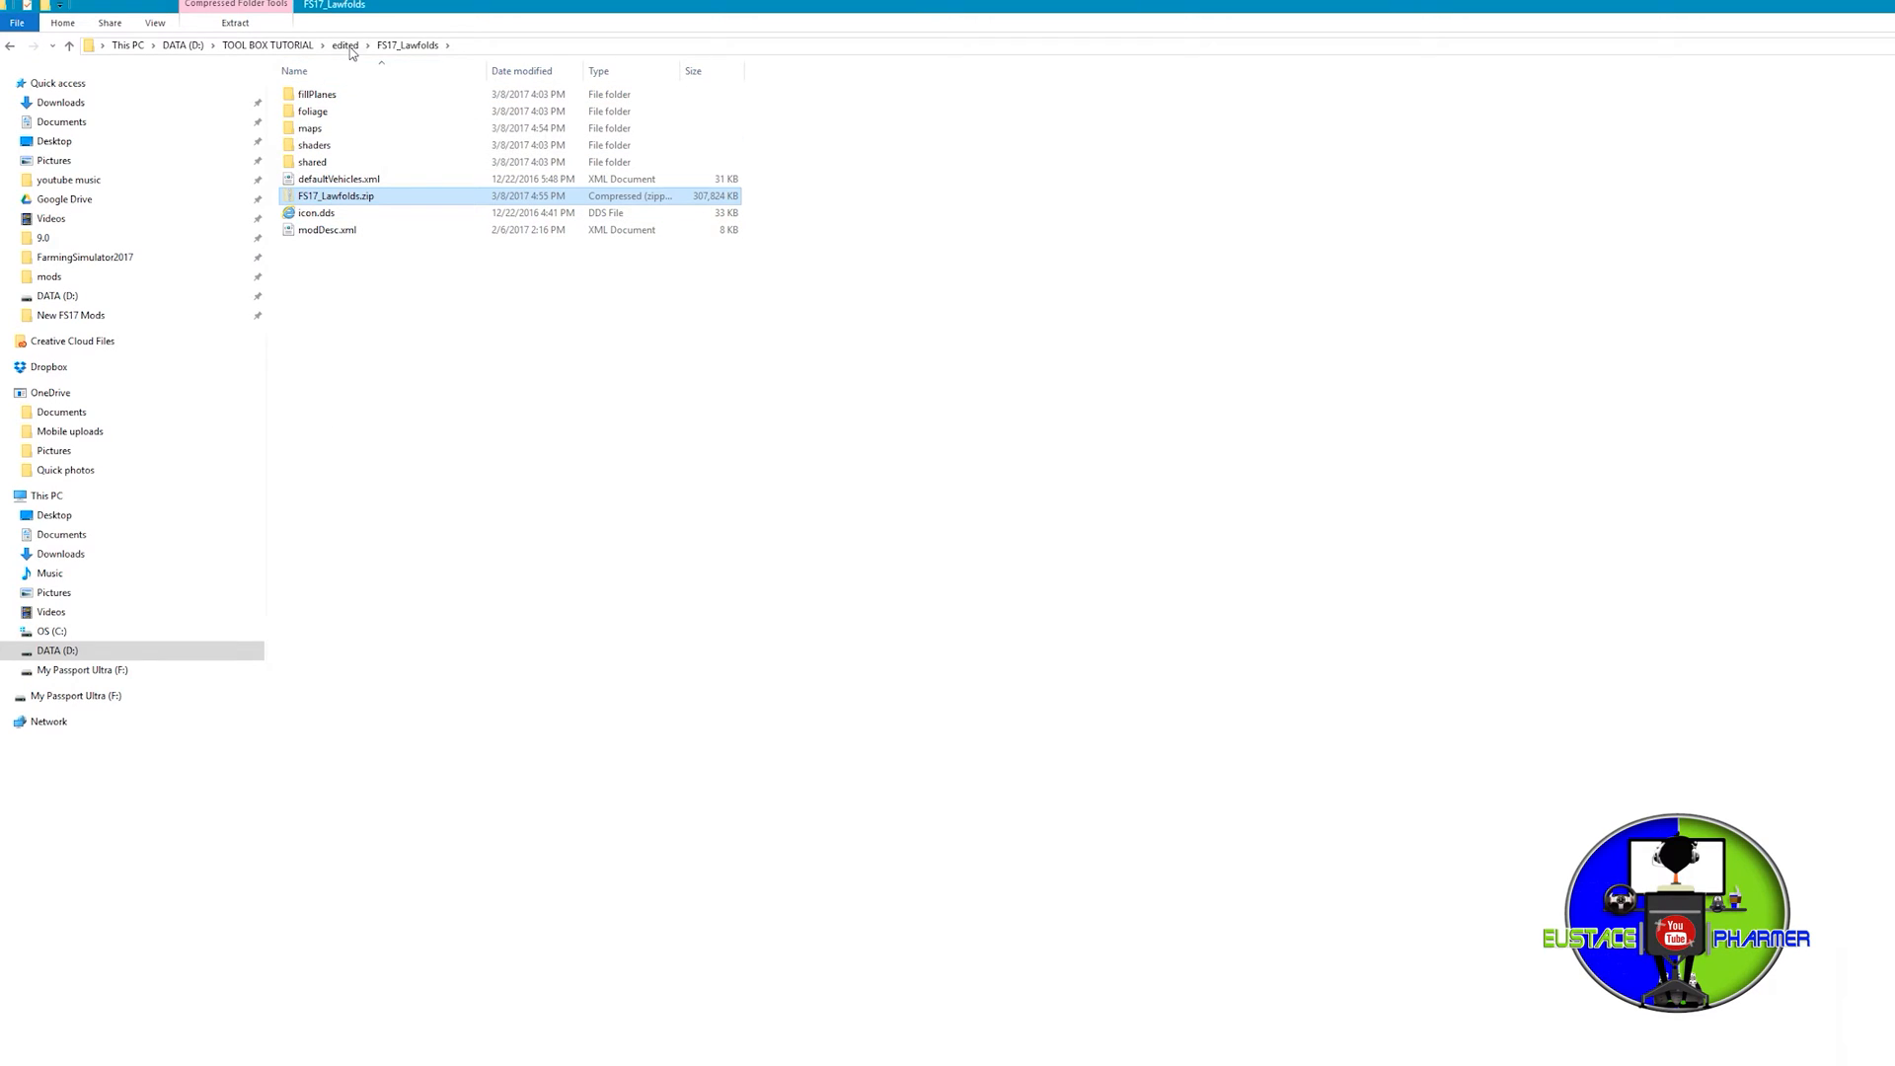
click(345, 44)
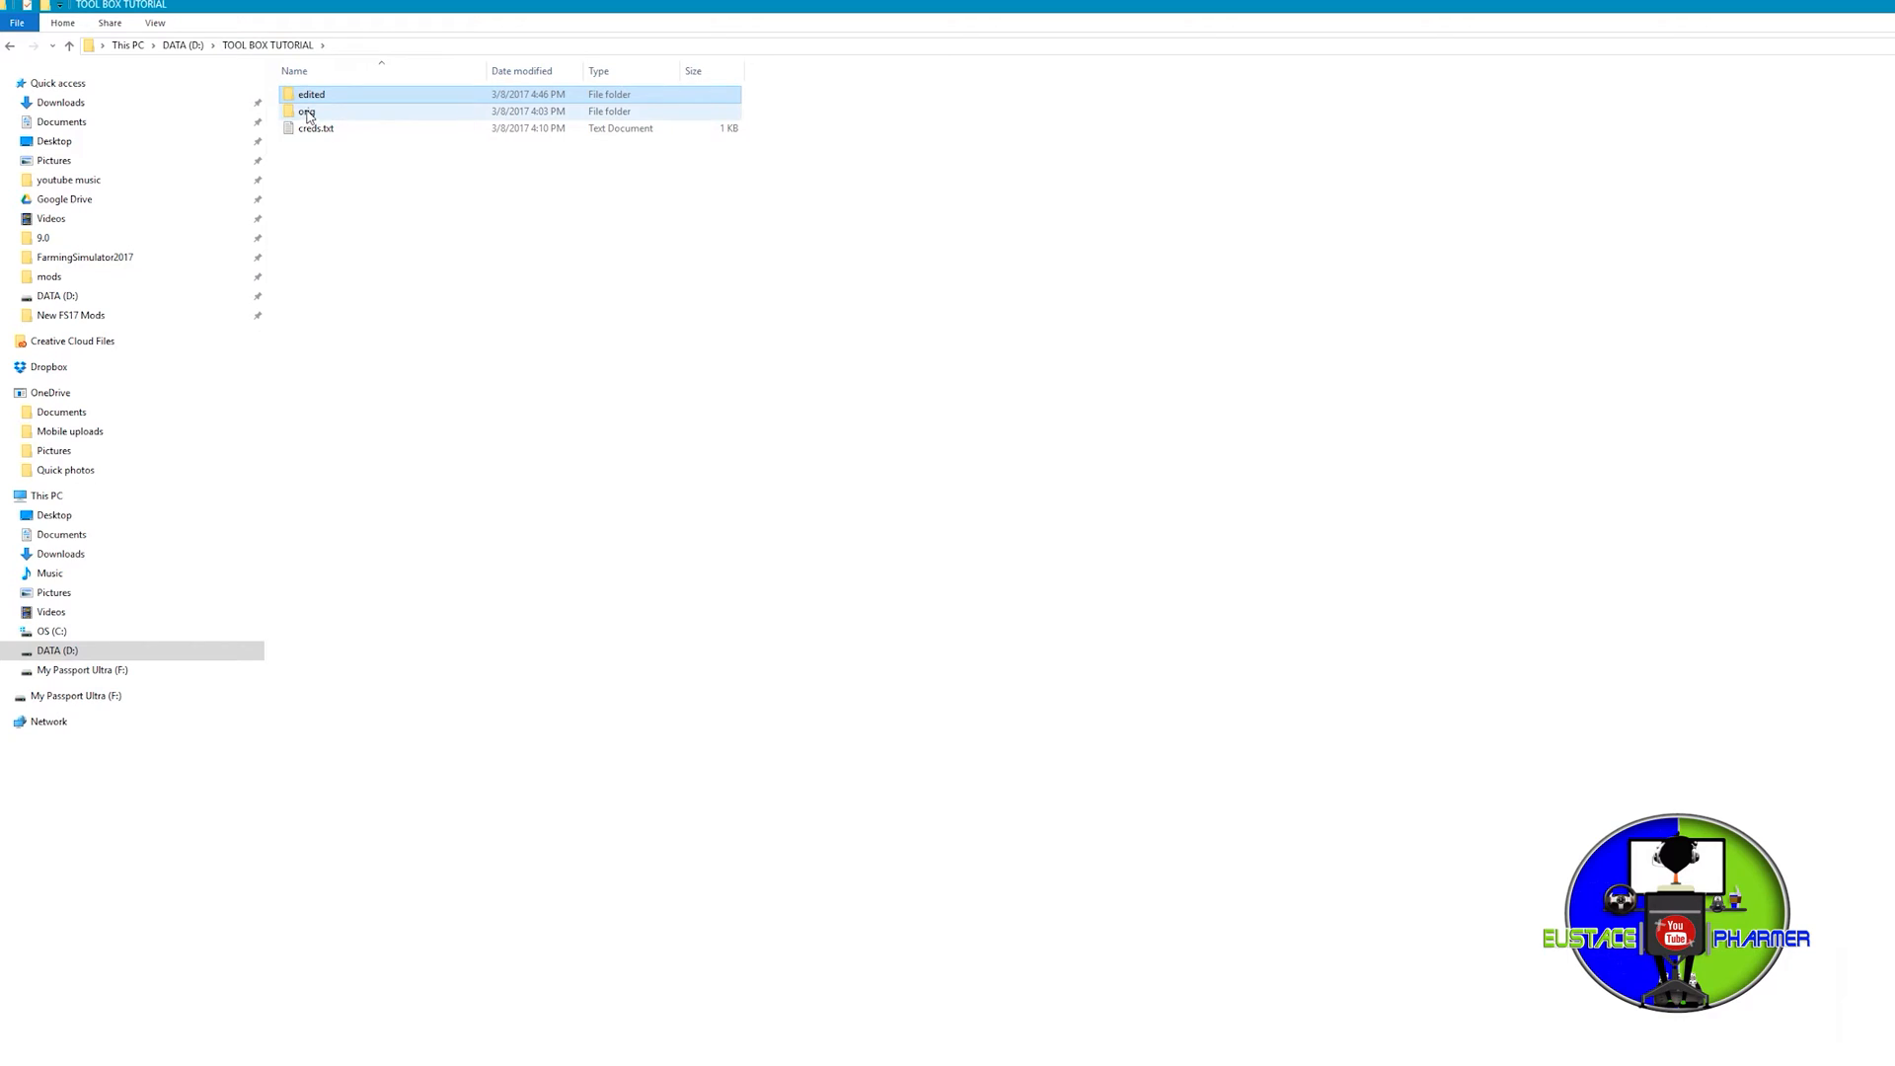
right_click(325, 165)
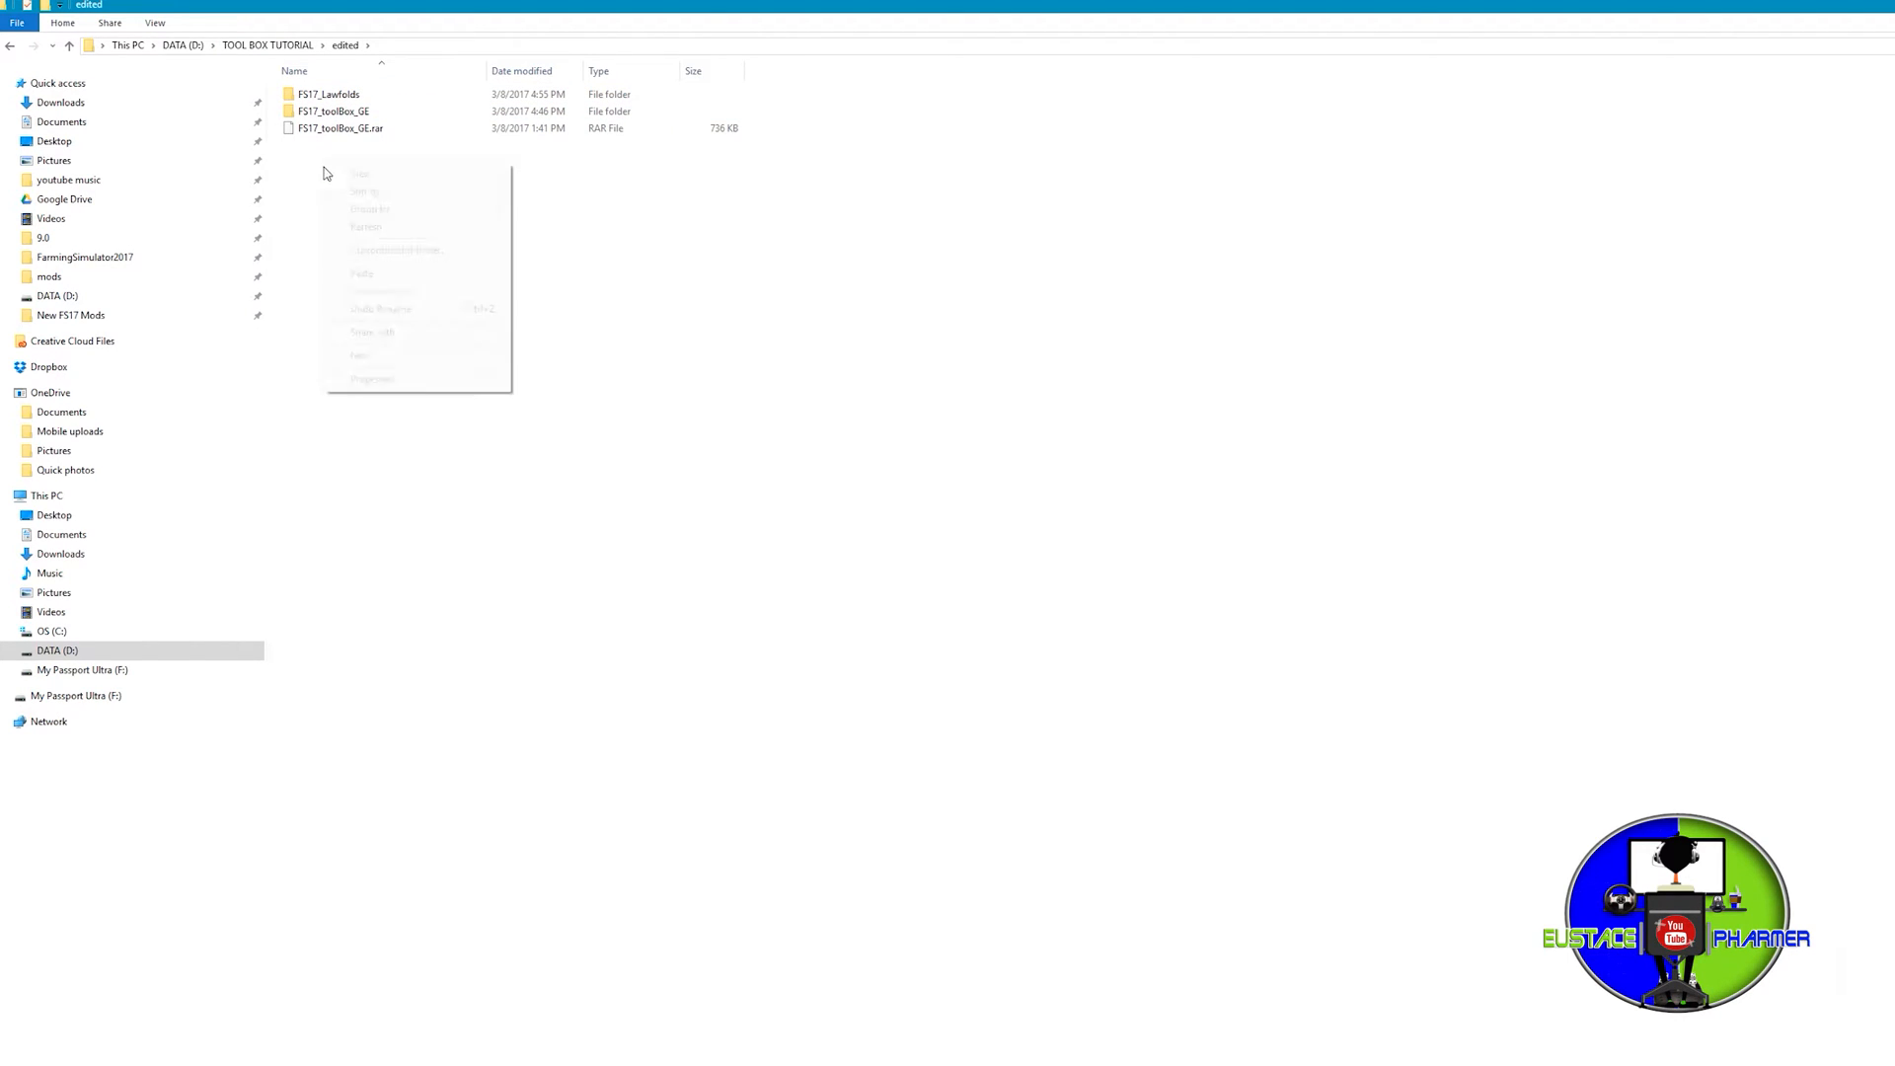
click(371, 274)
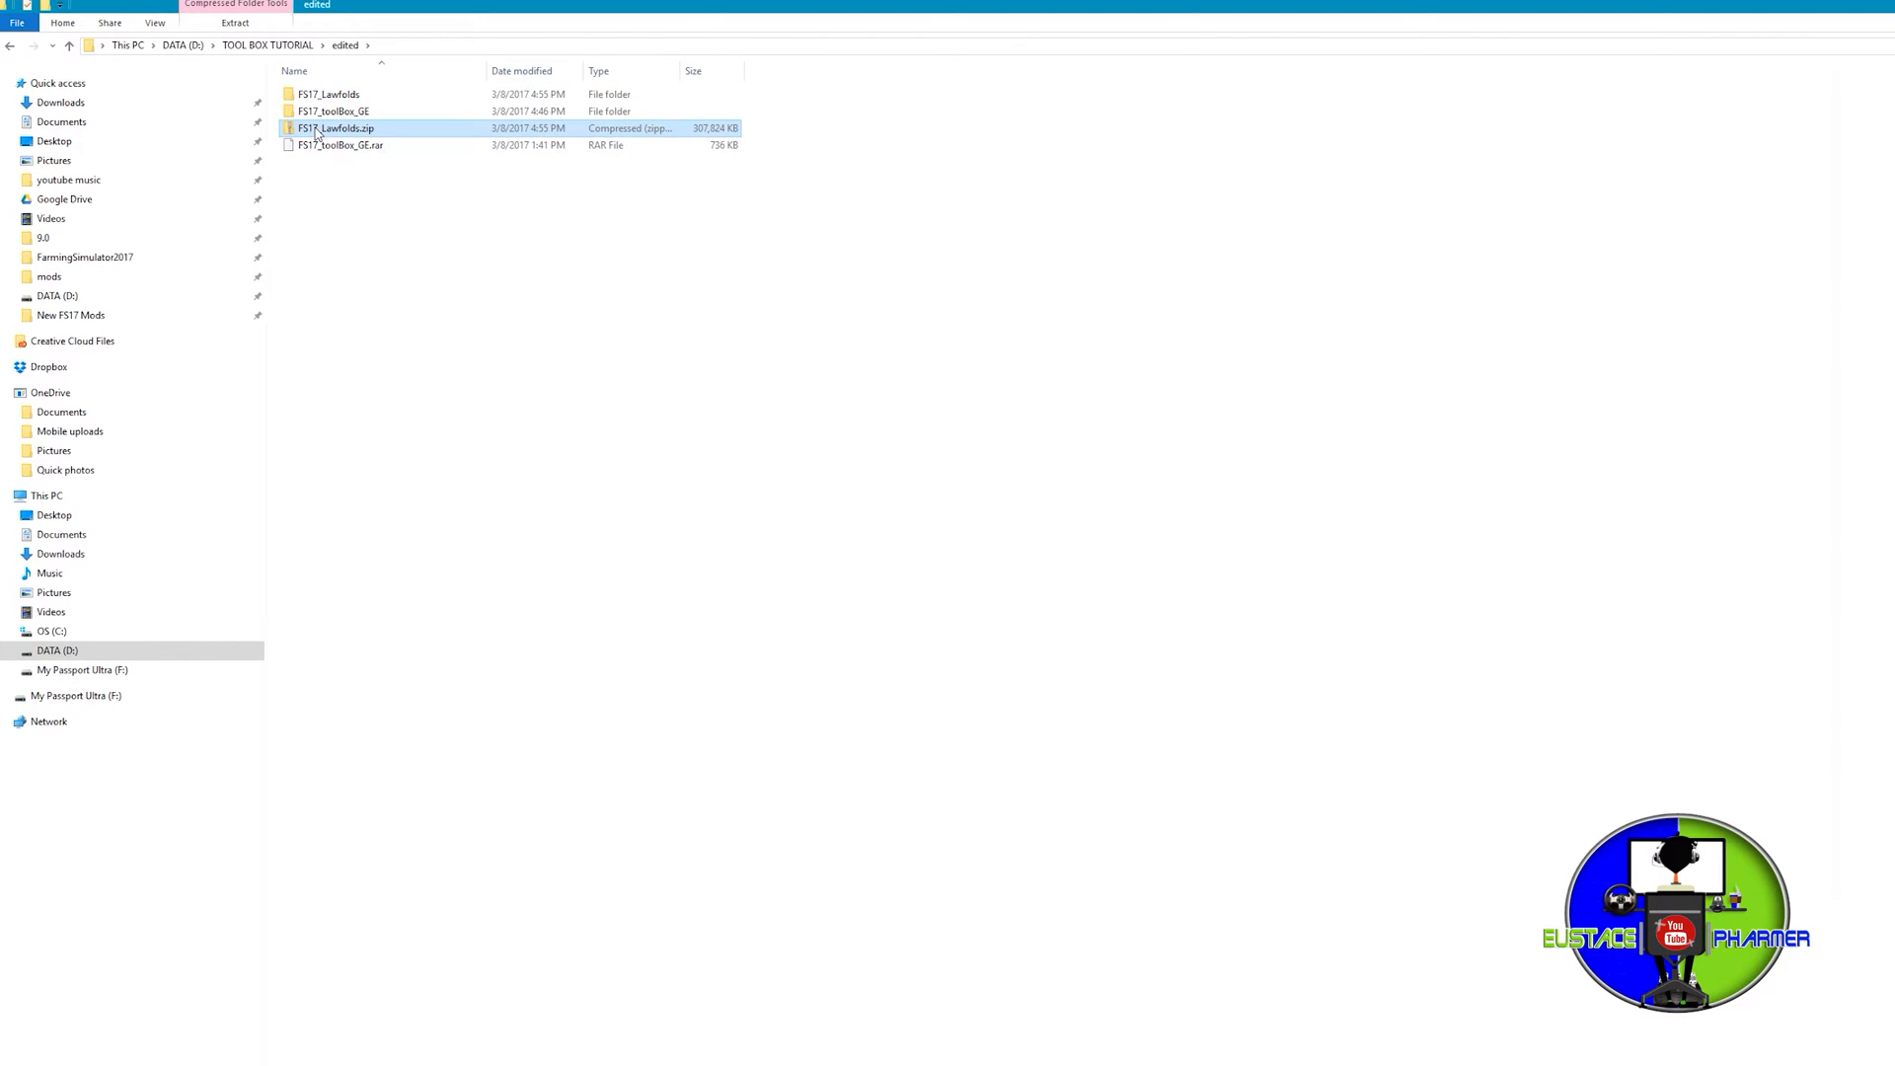
drag(307, 130, 119, 291)
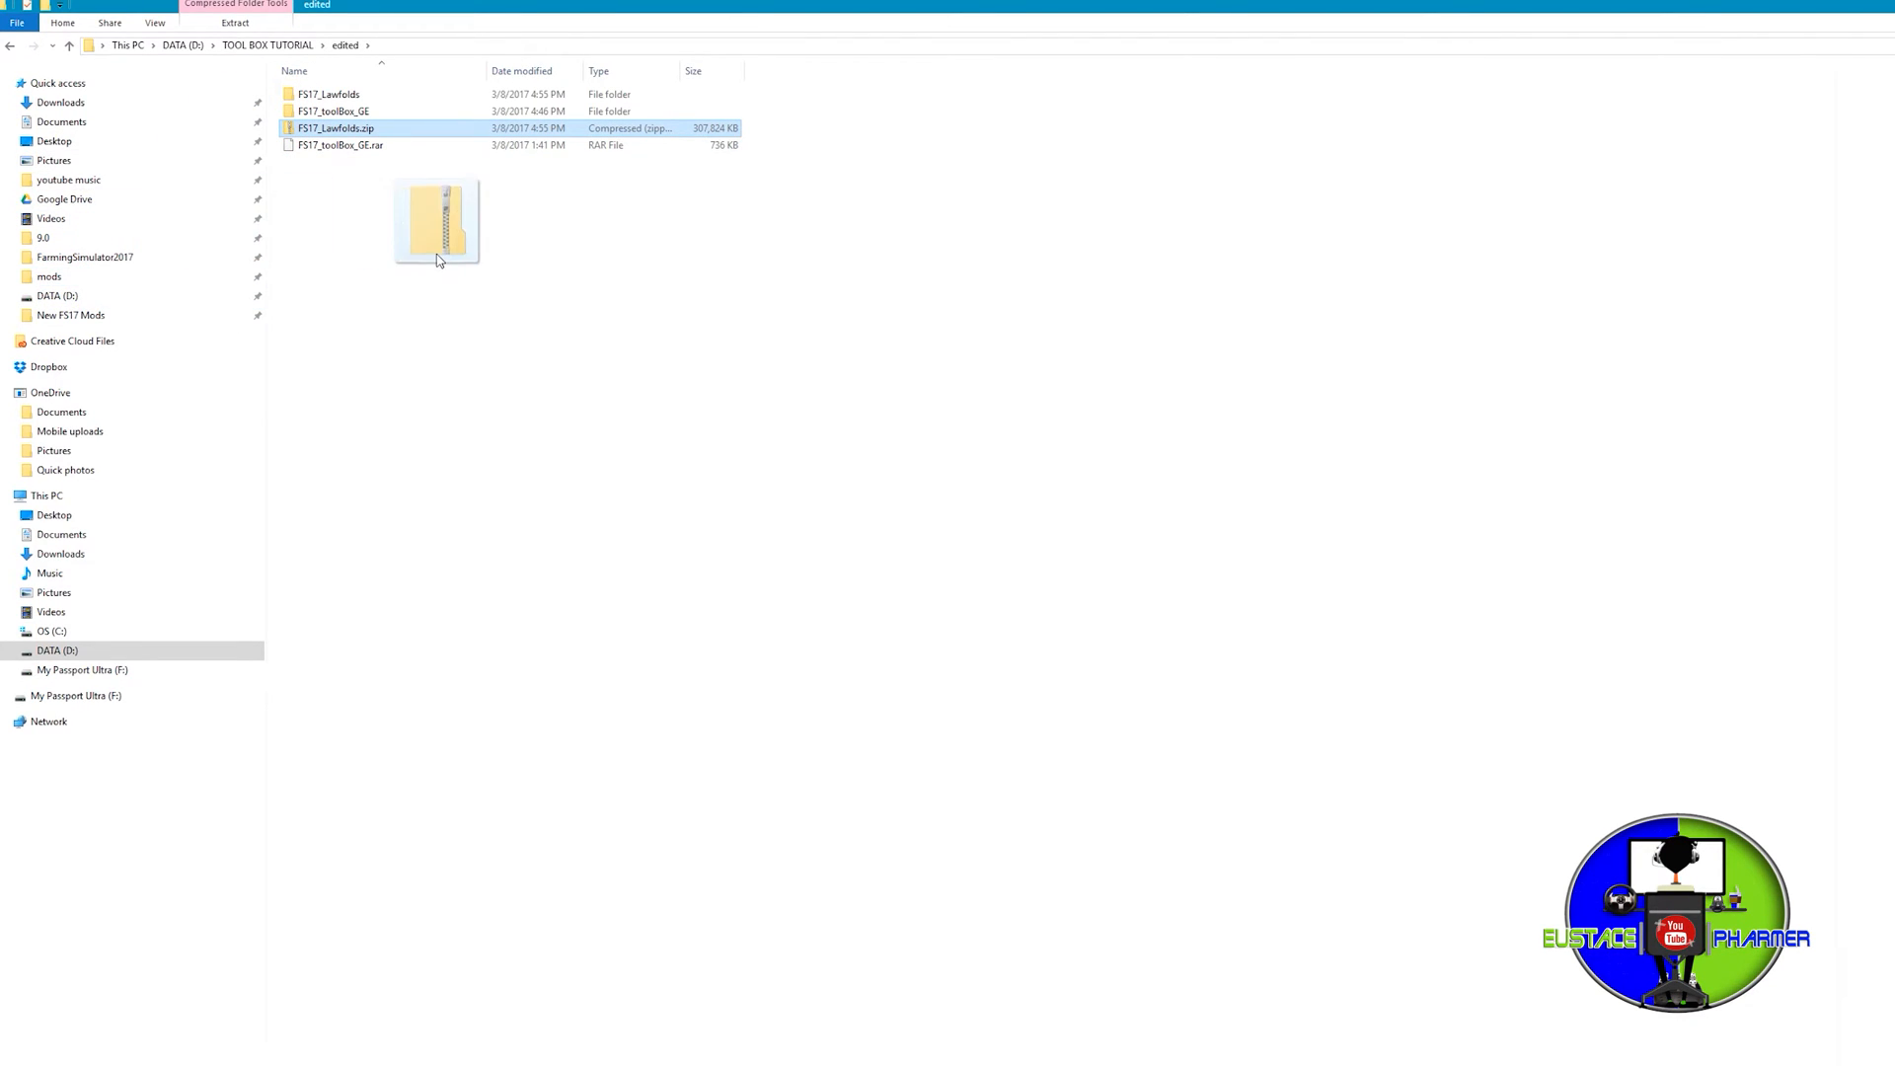
drag(119, 291, 438, 225)
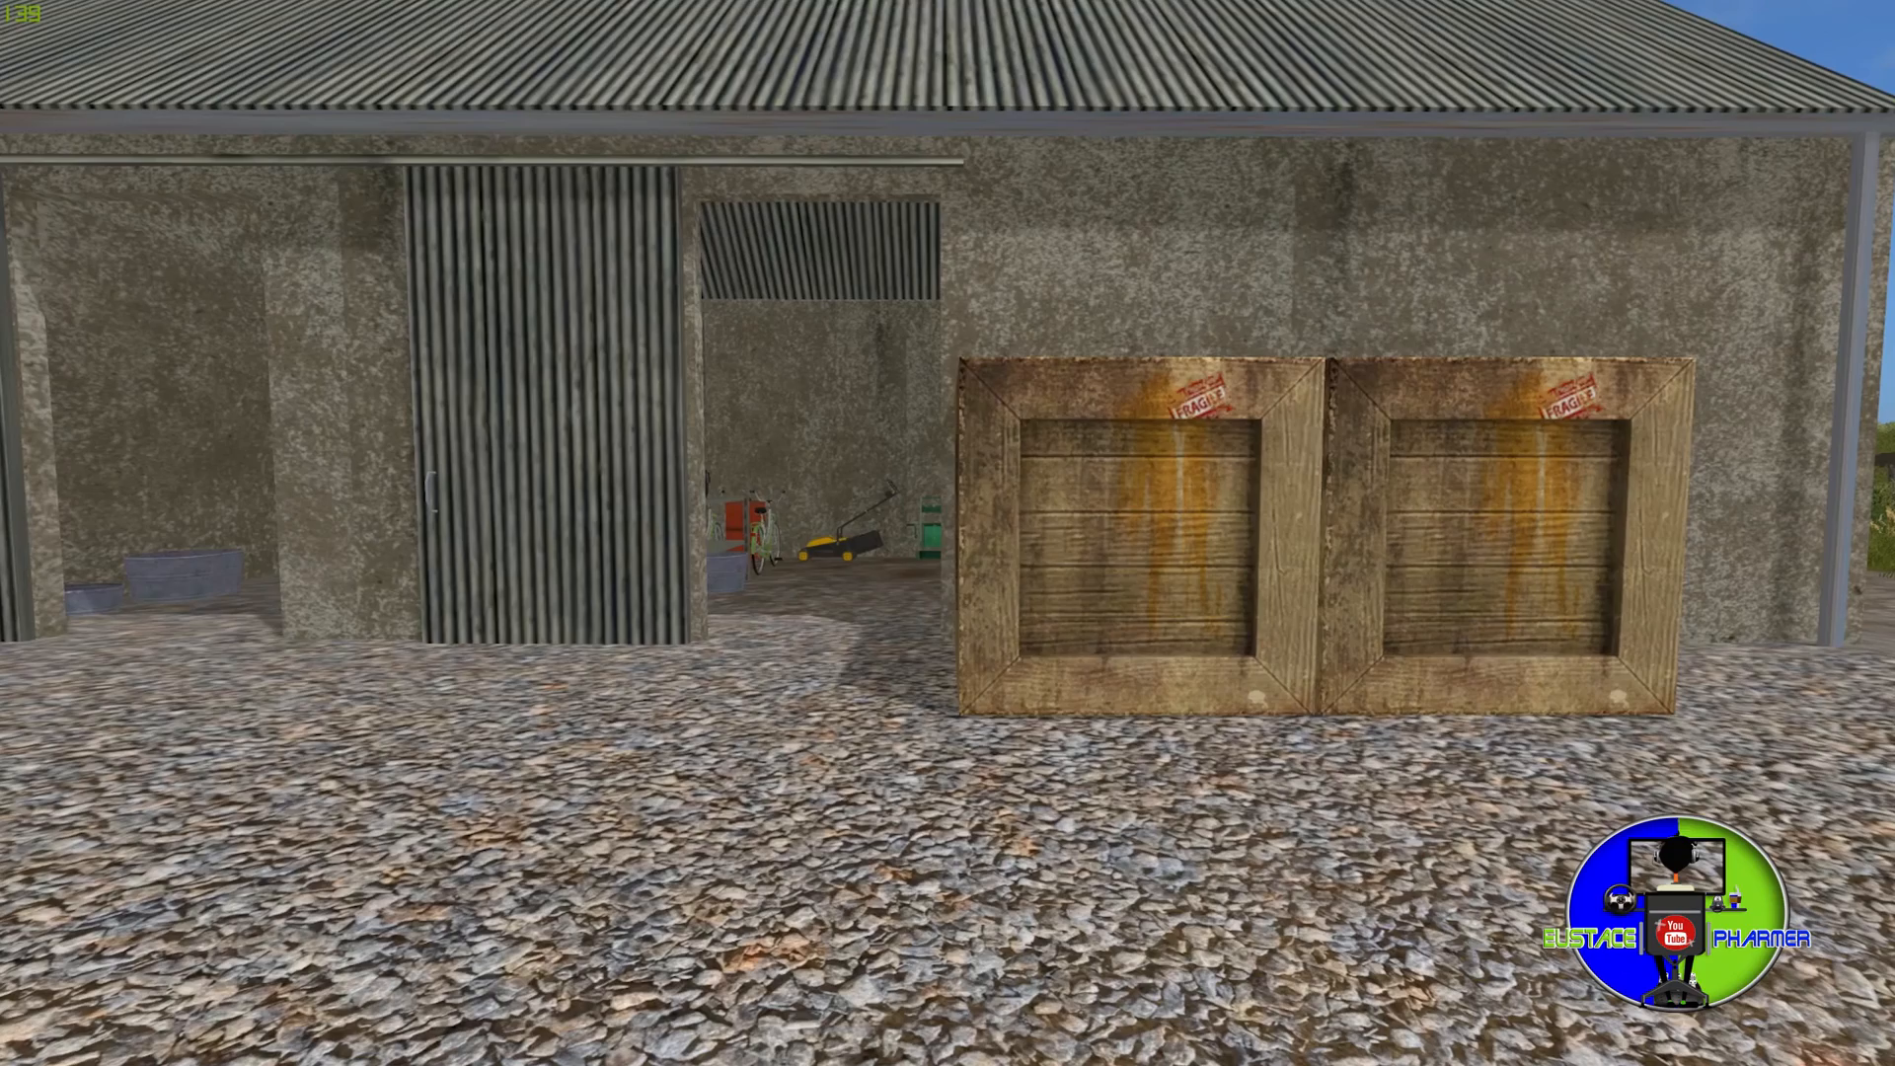
Walk into the shed and line up the view on the toolbox sitting on the shelf.
key(w)
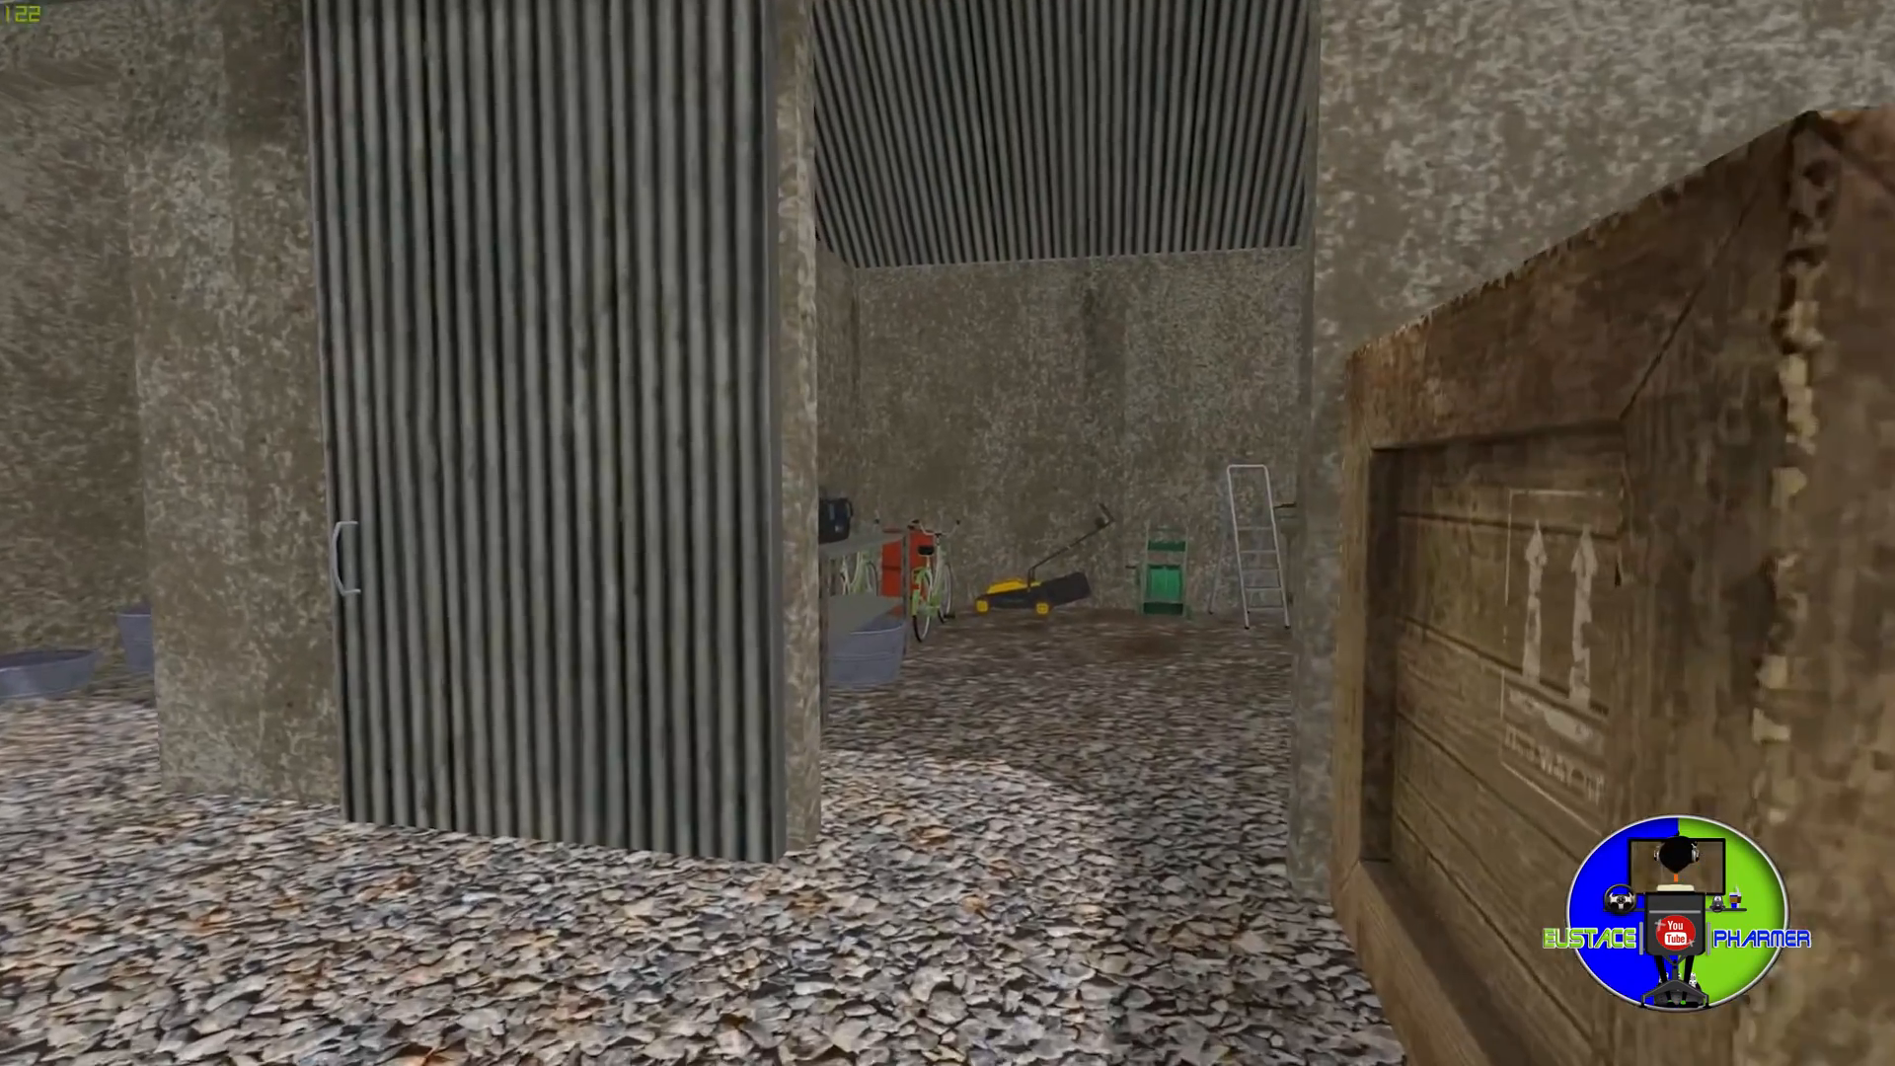
key(w)
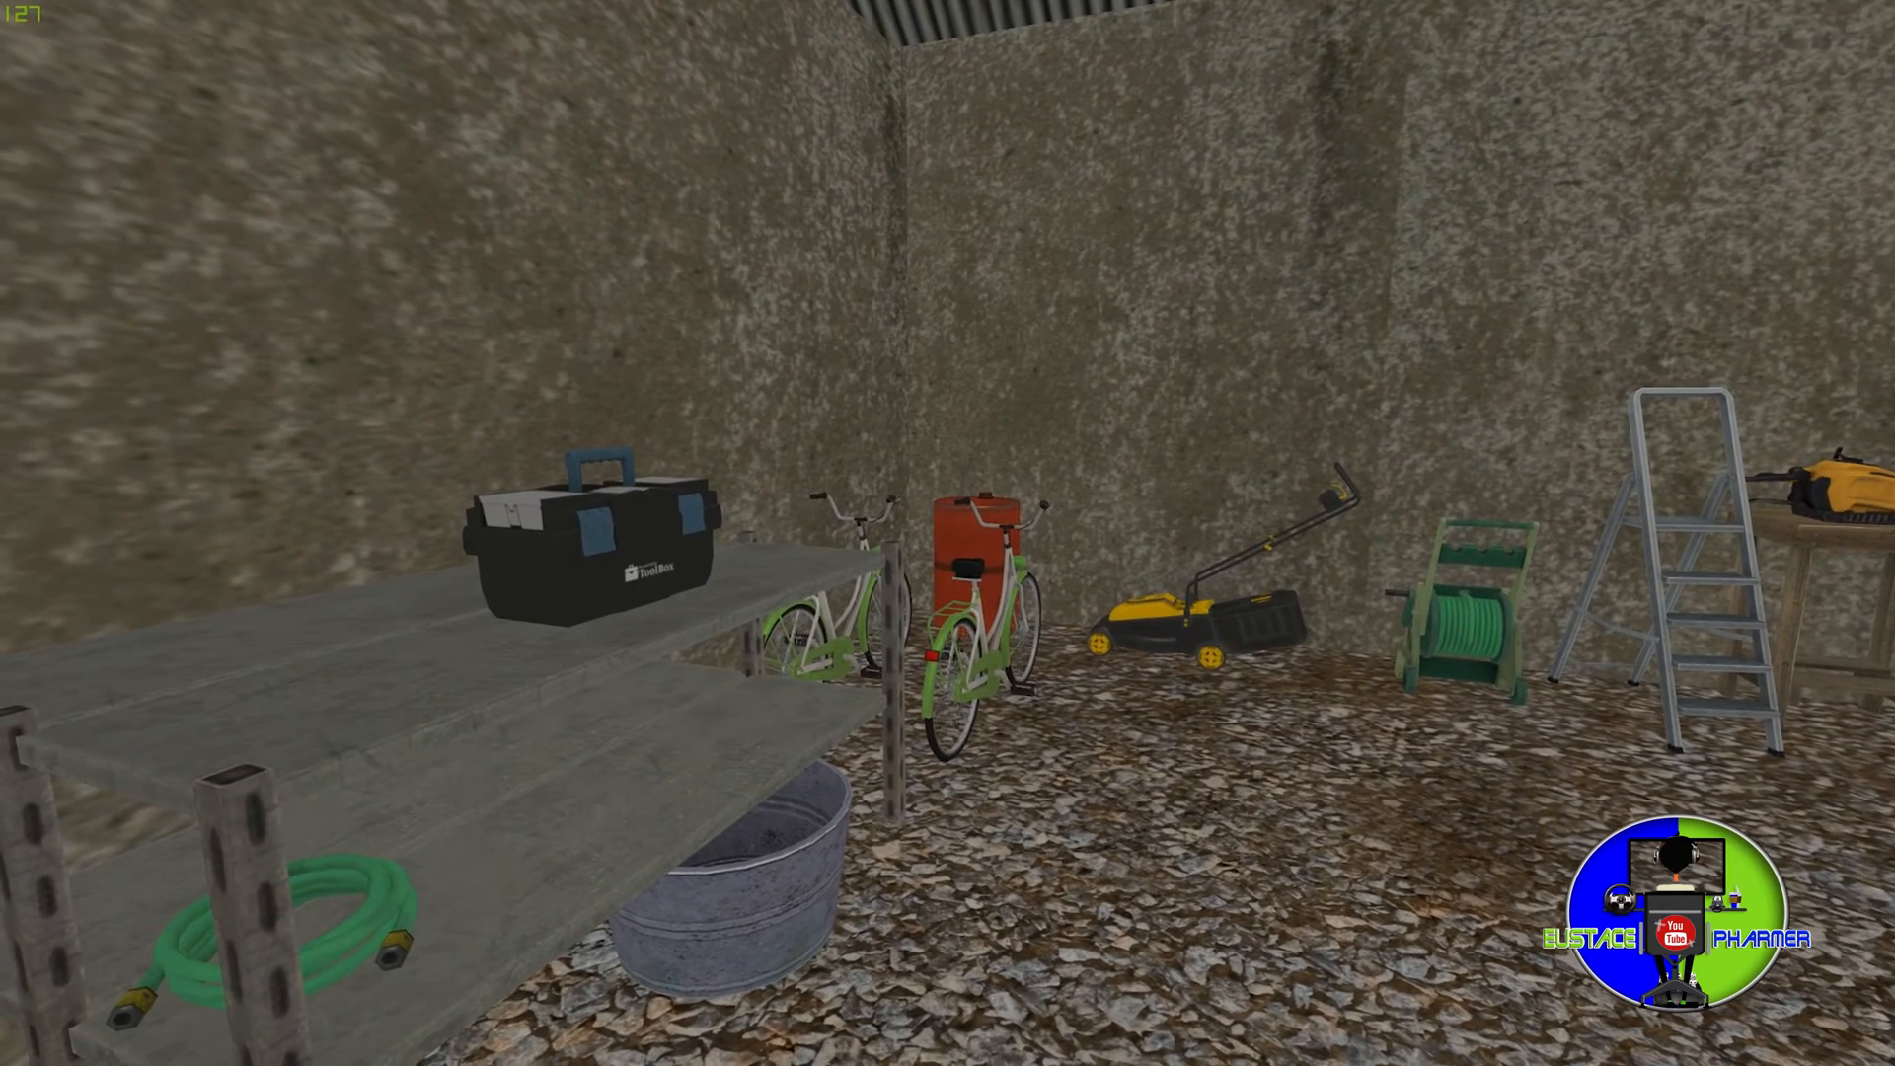
key(w)
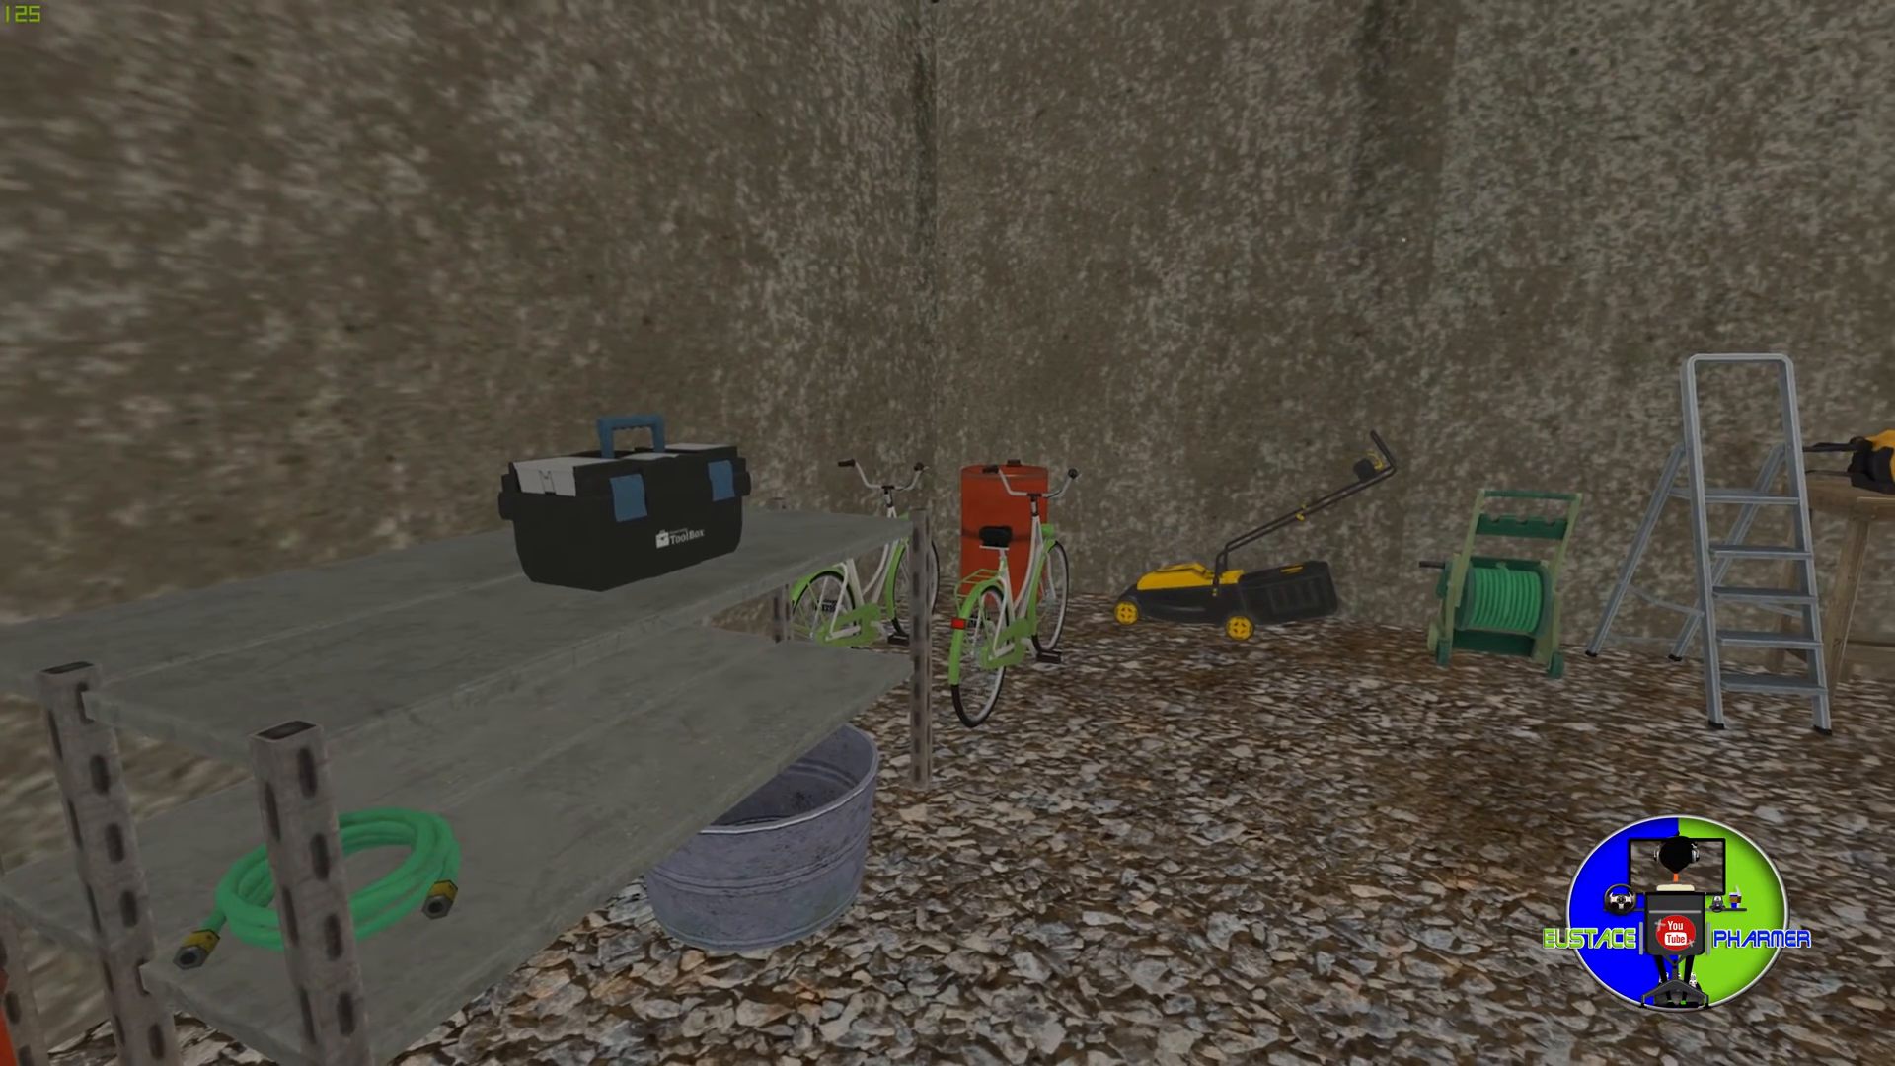
key(w)
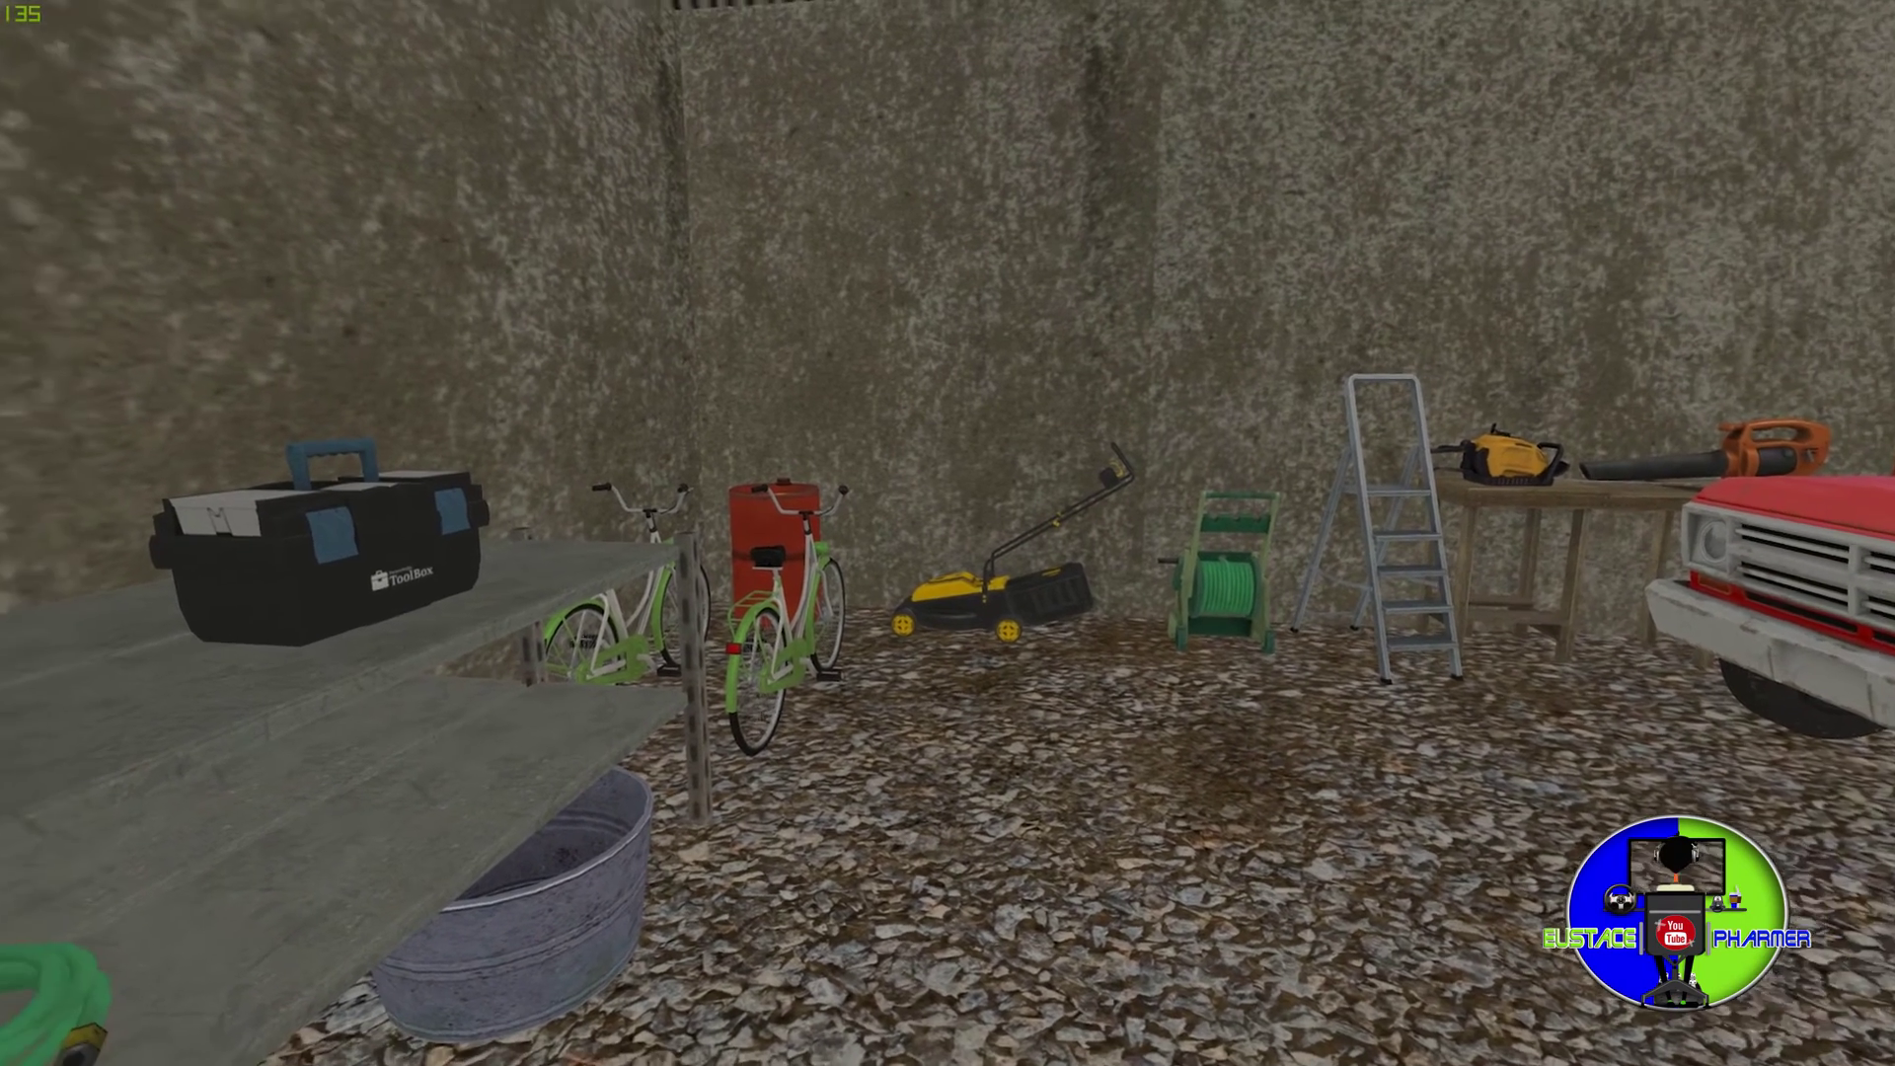
key(F8)
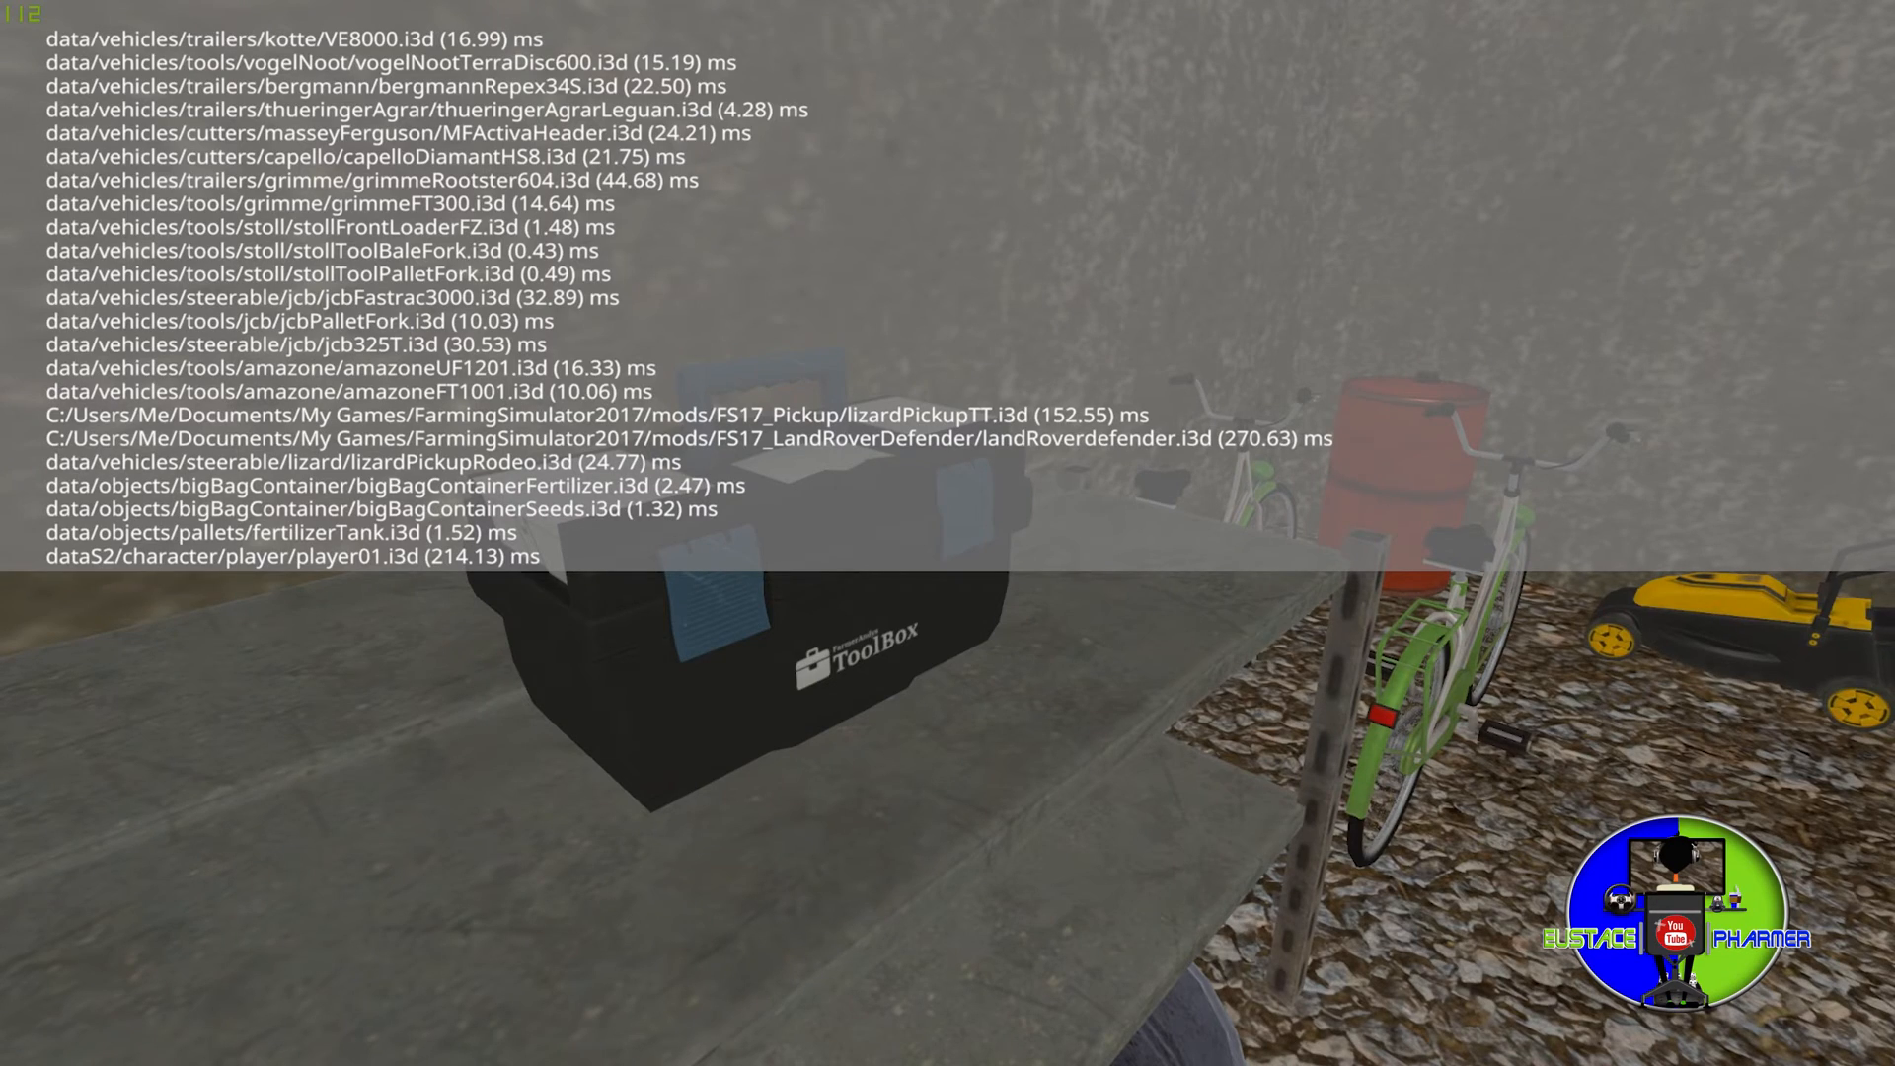
key(F8)
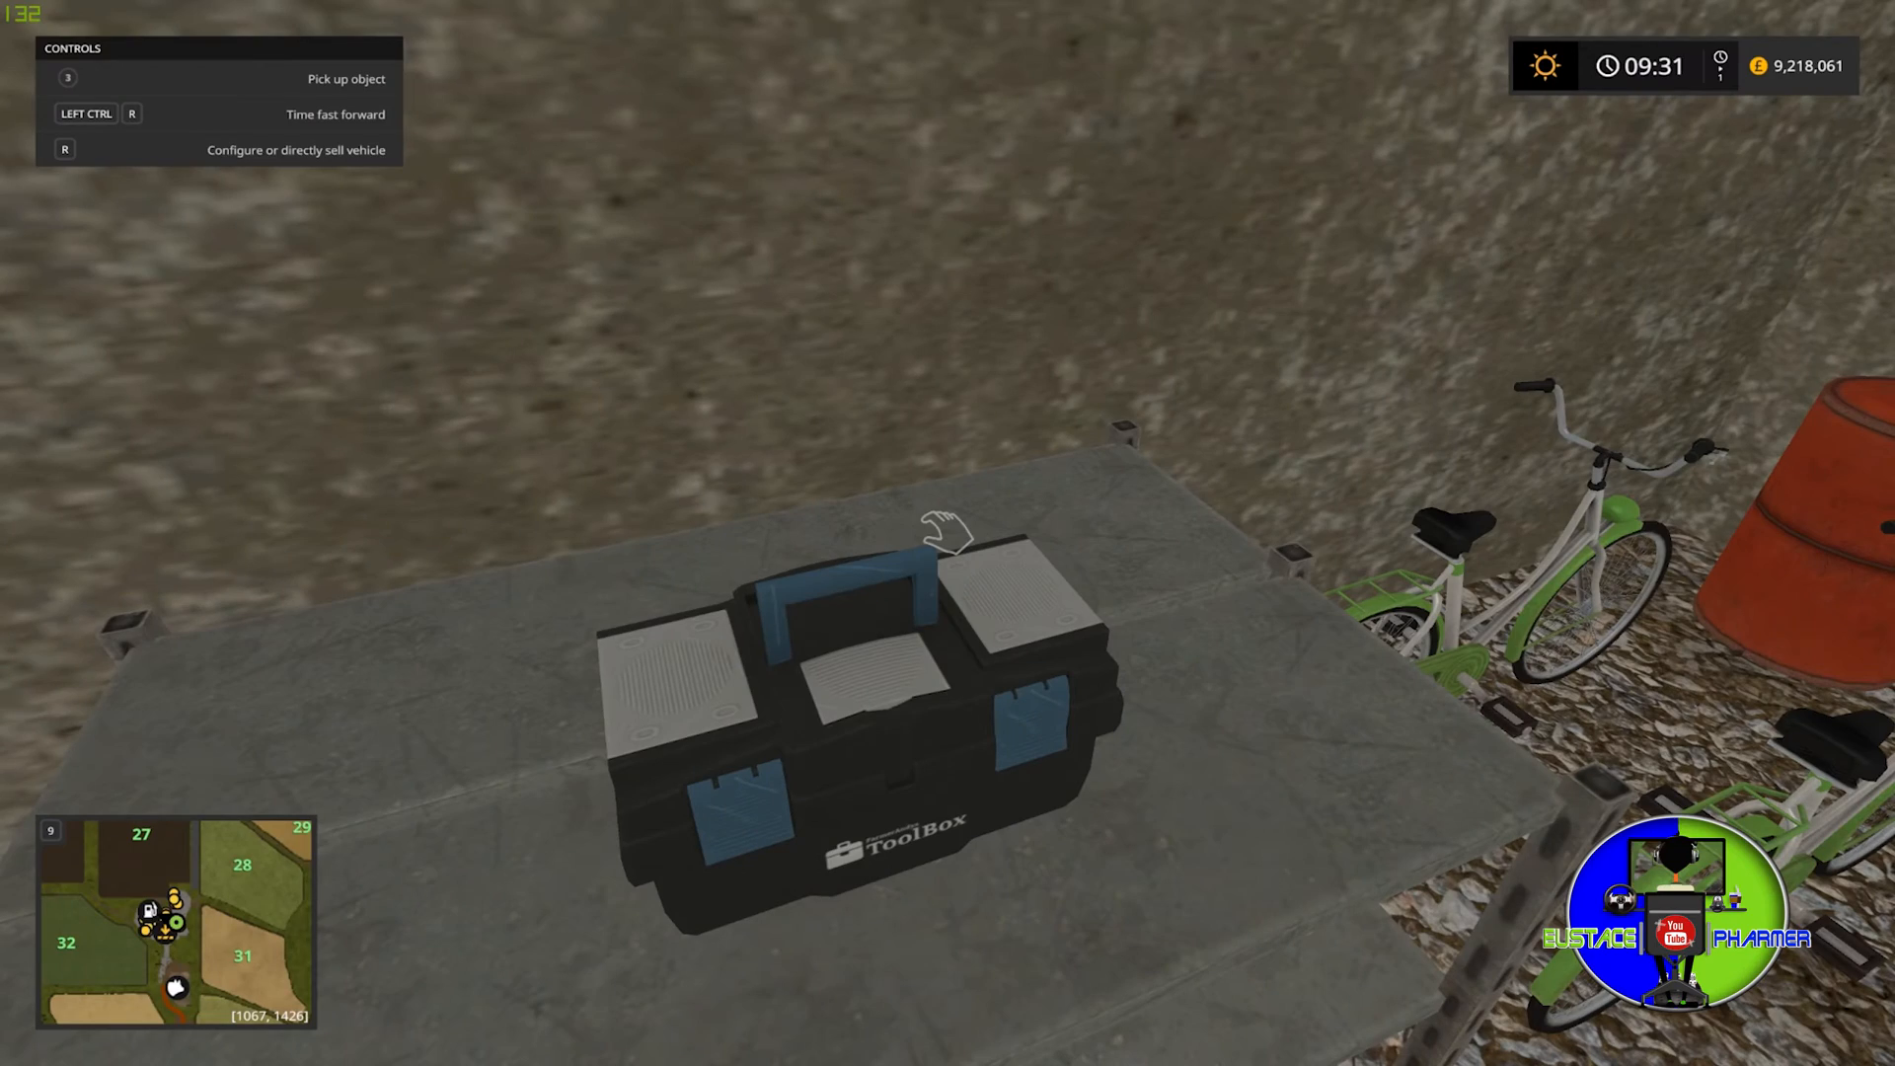
key(w)
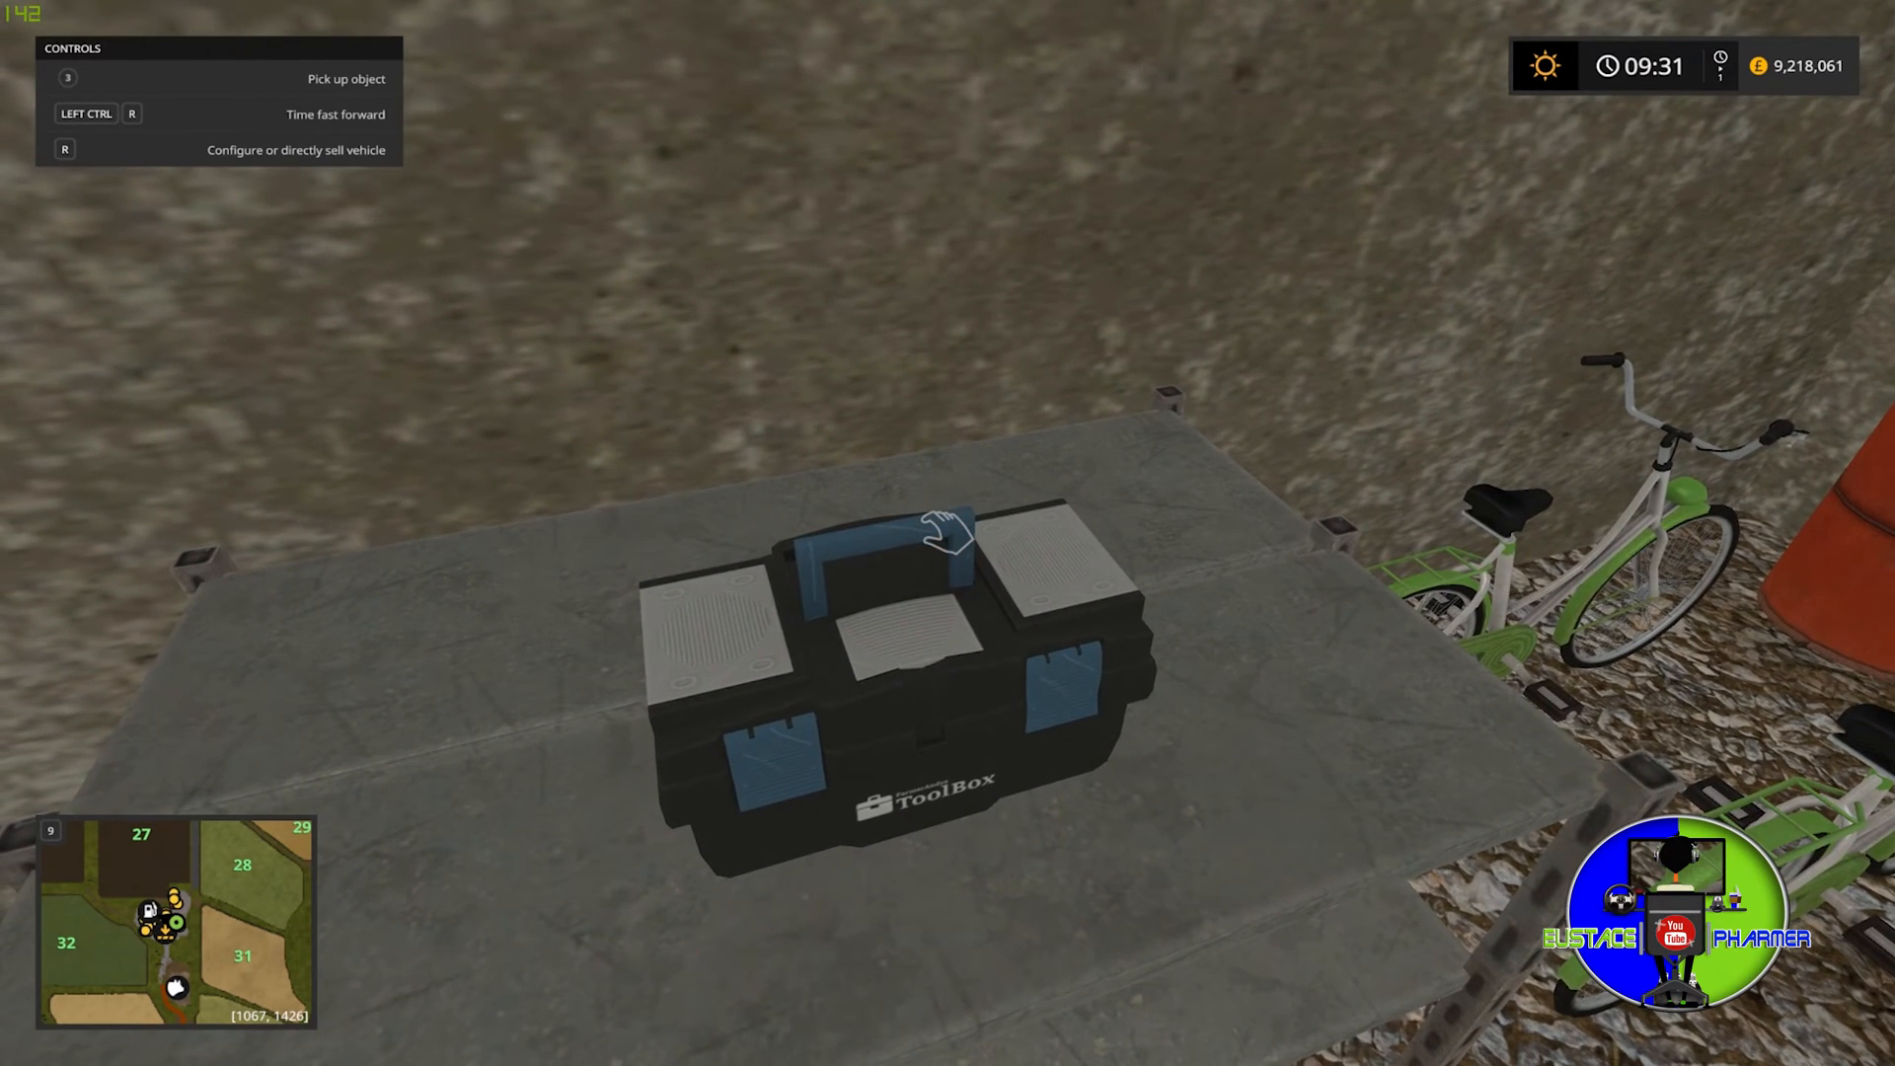
key(w)
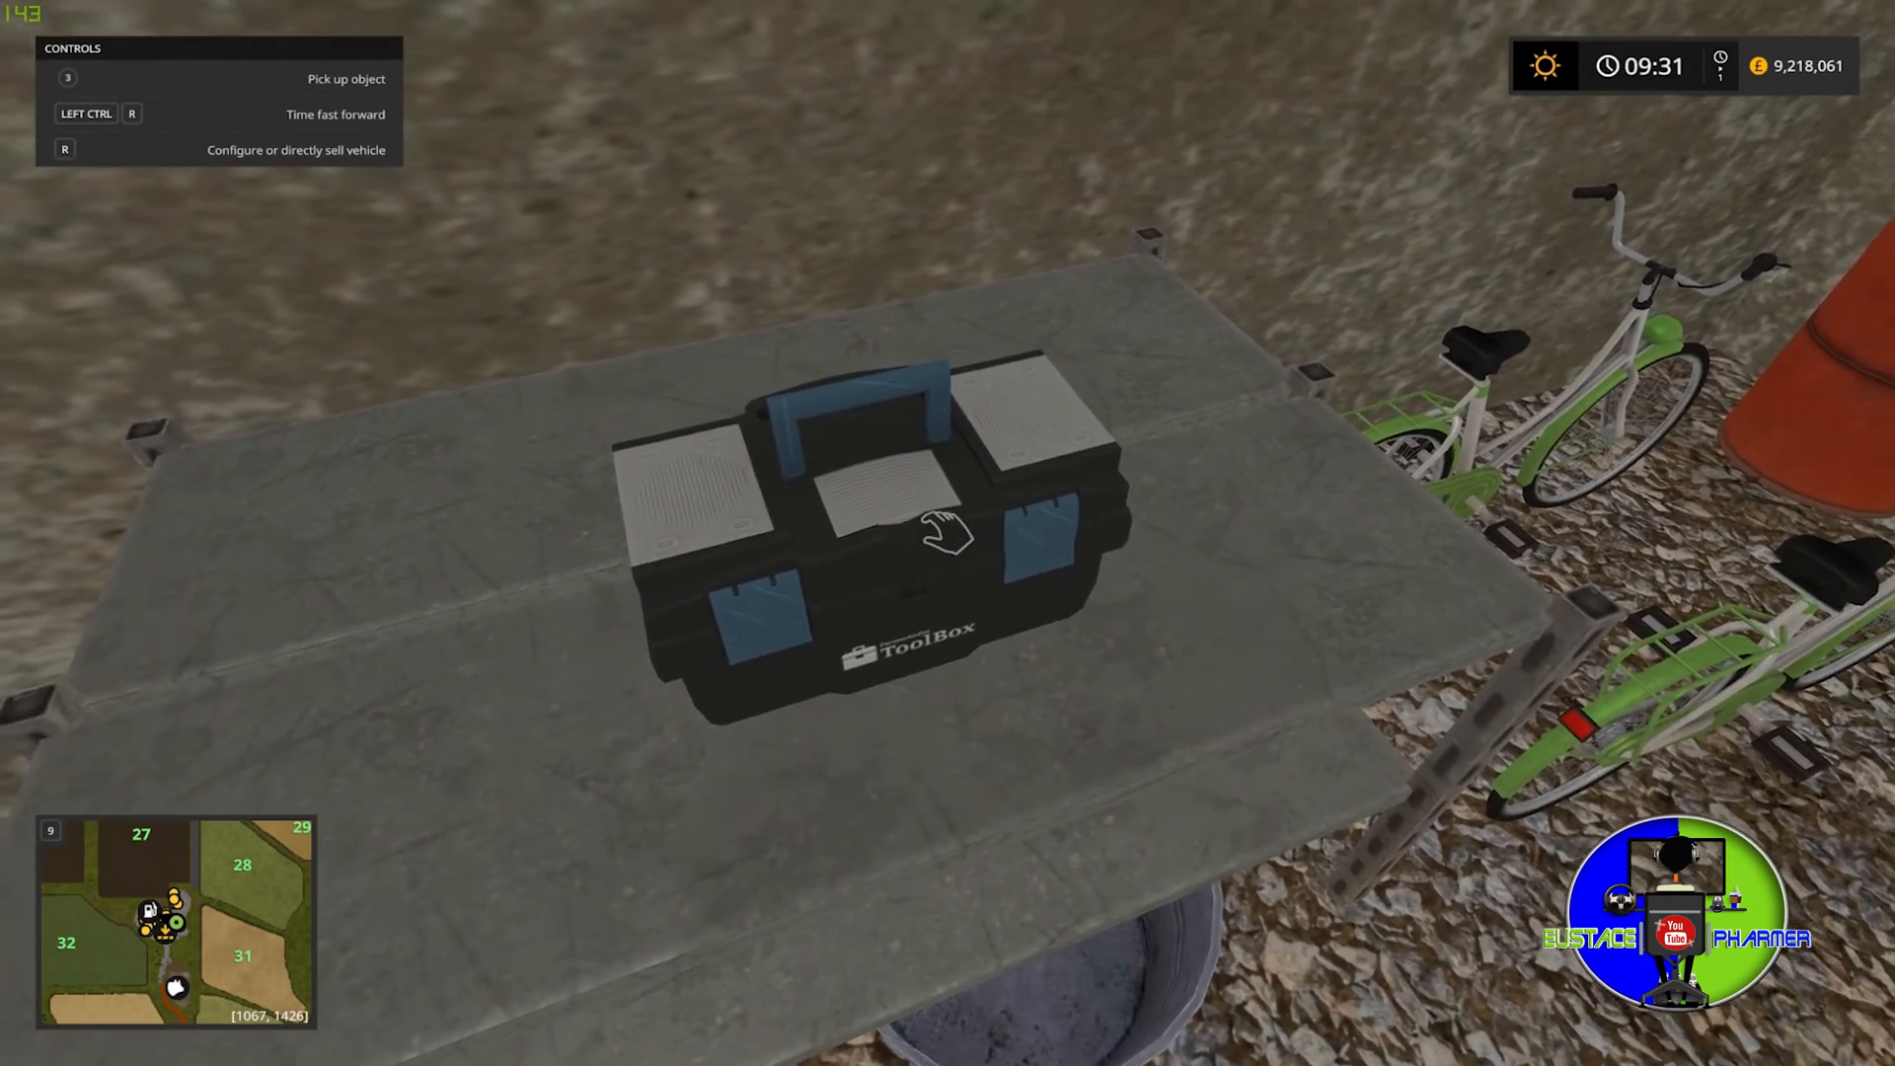
key(s)
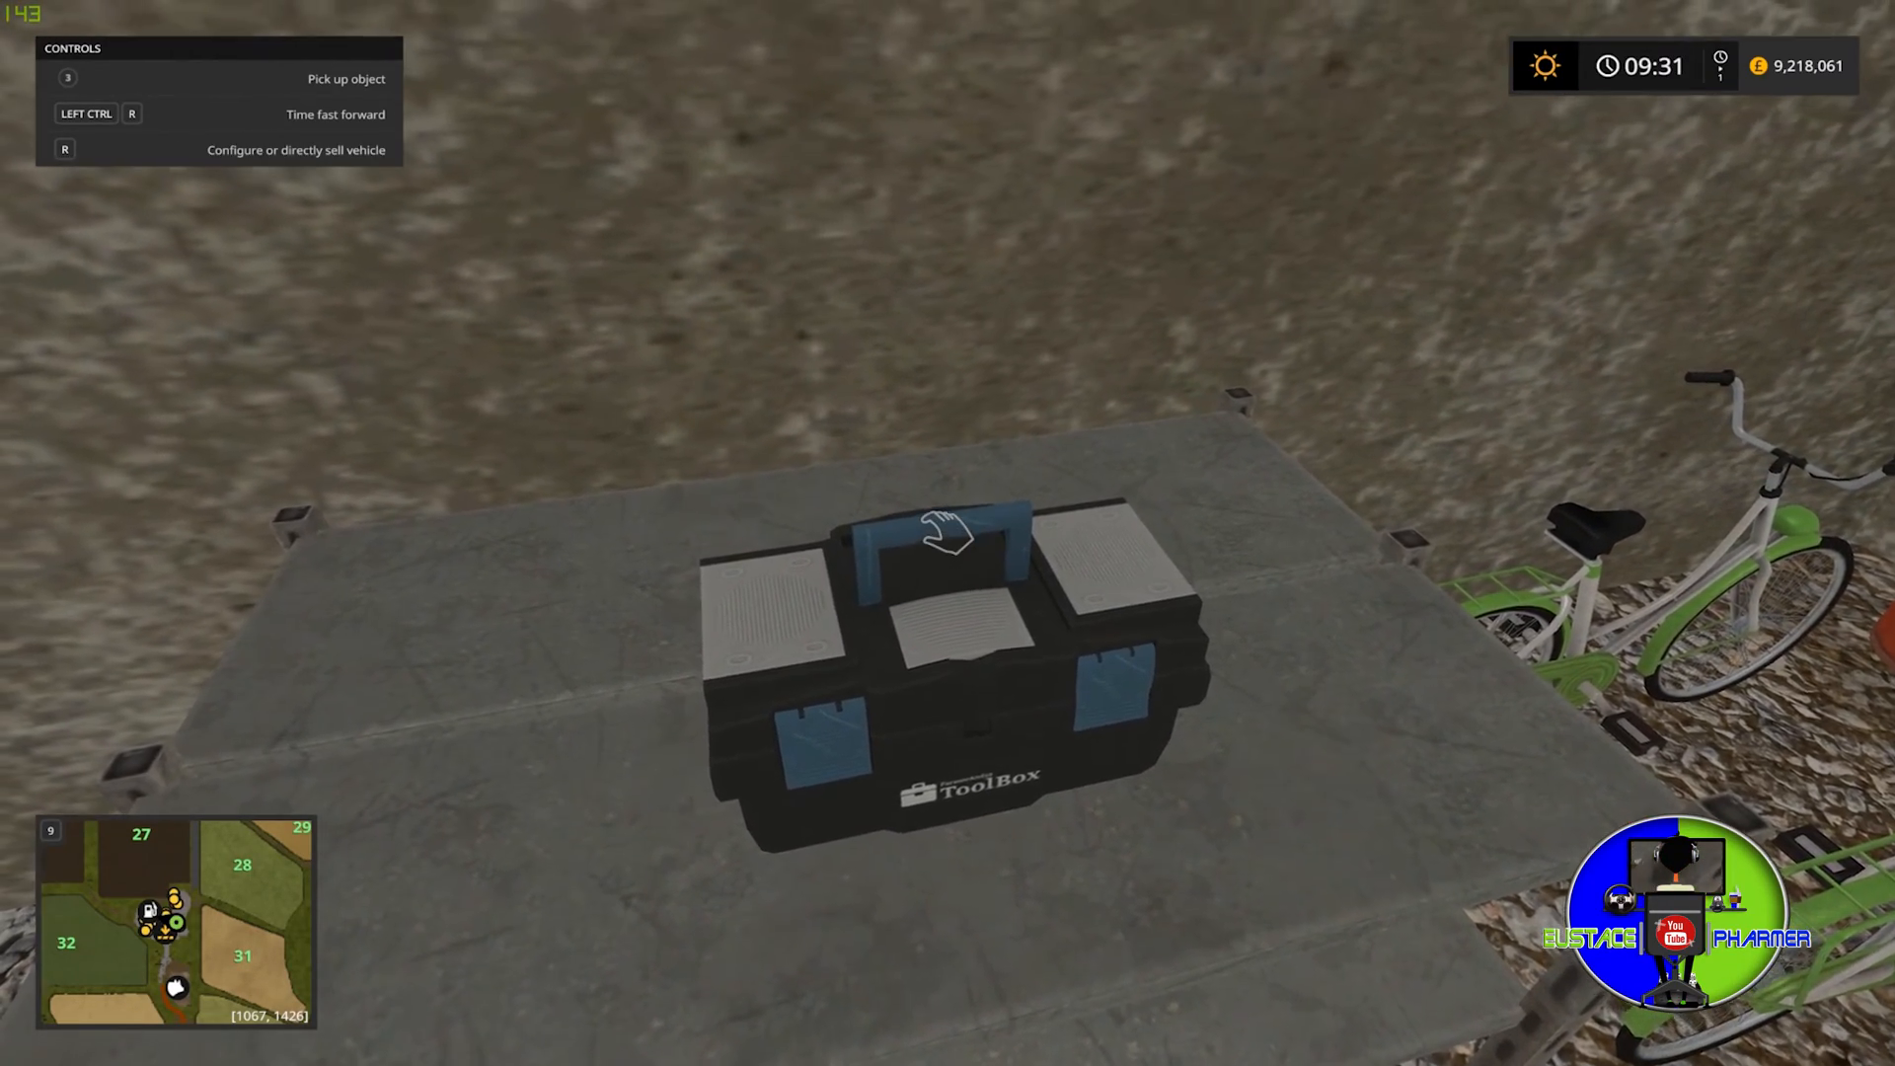
Pick up the toolbox, carry it a step and drop it to confirm it works.
click(945, 530)
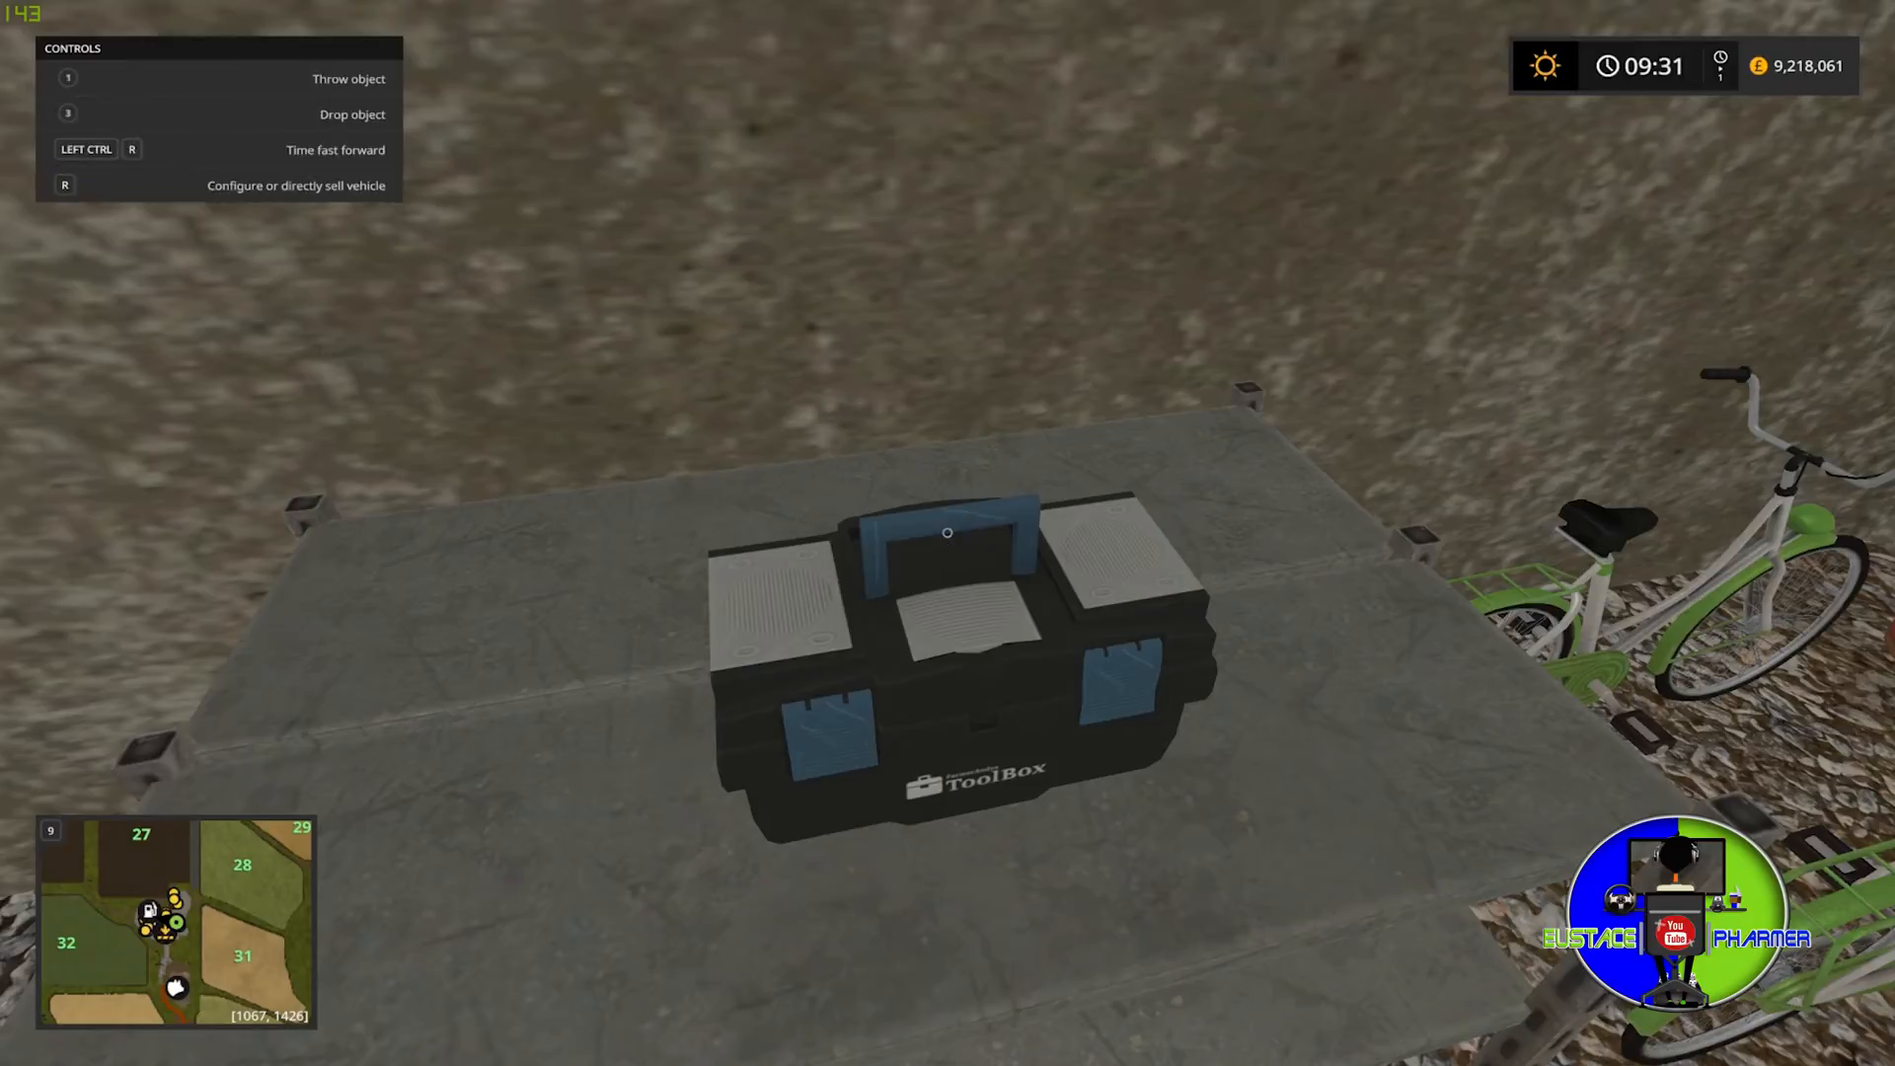
key(s)
key(w)
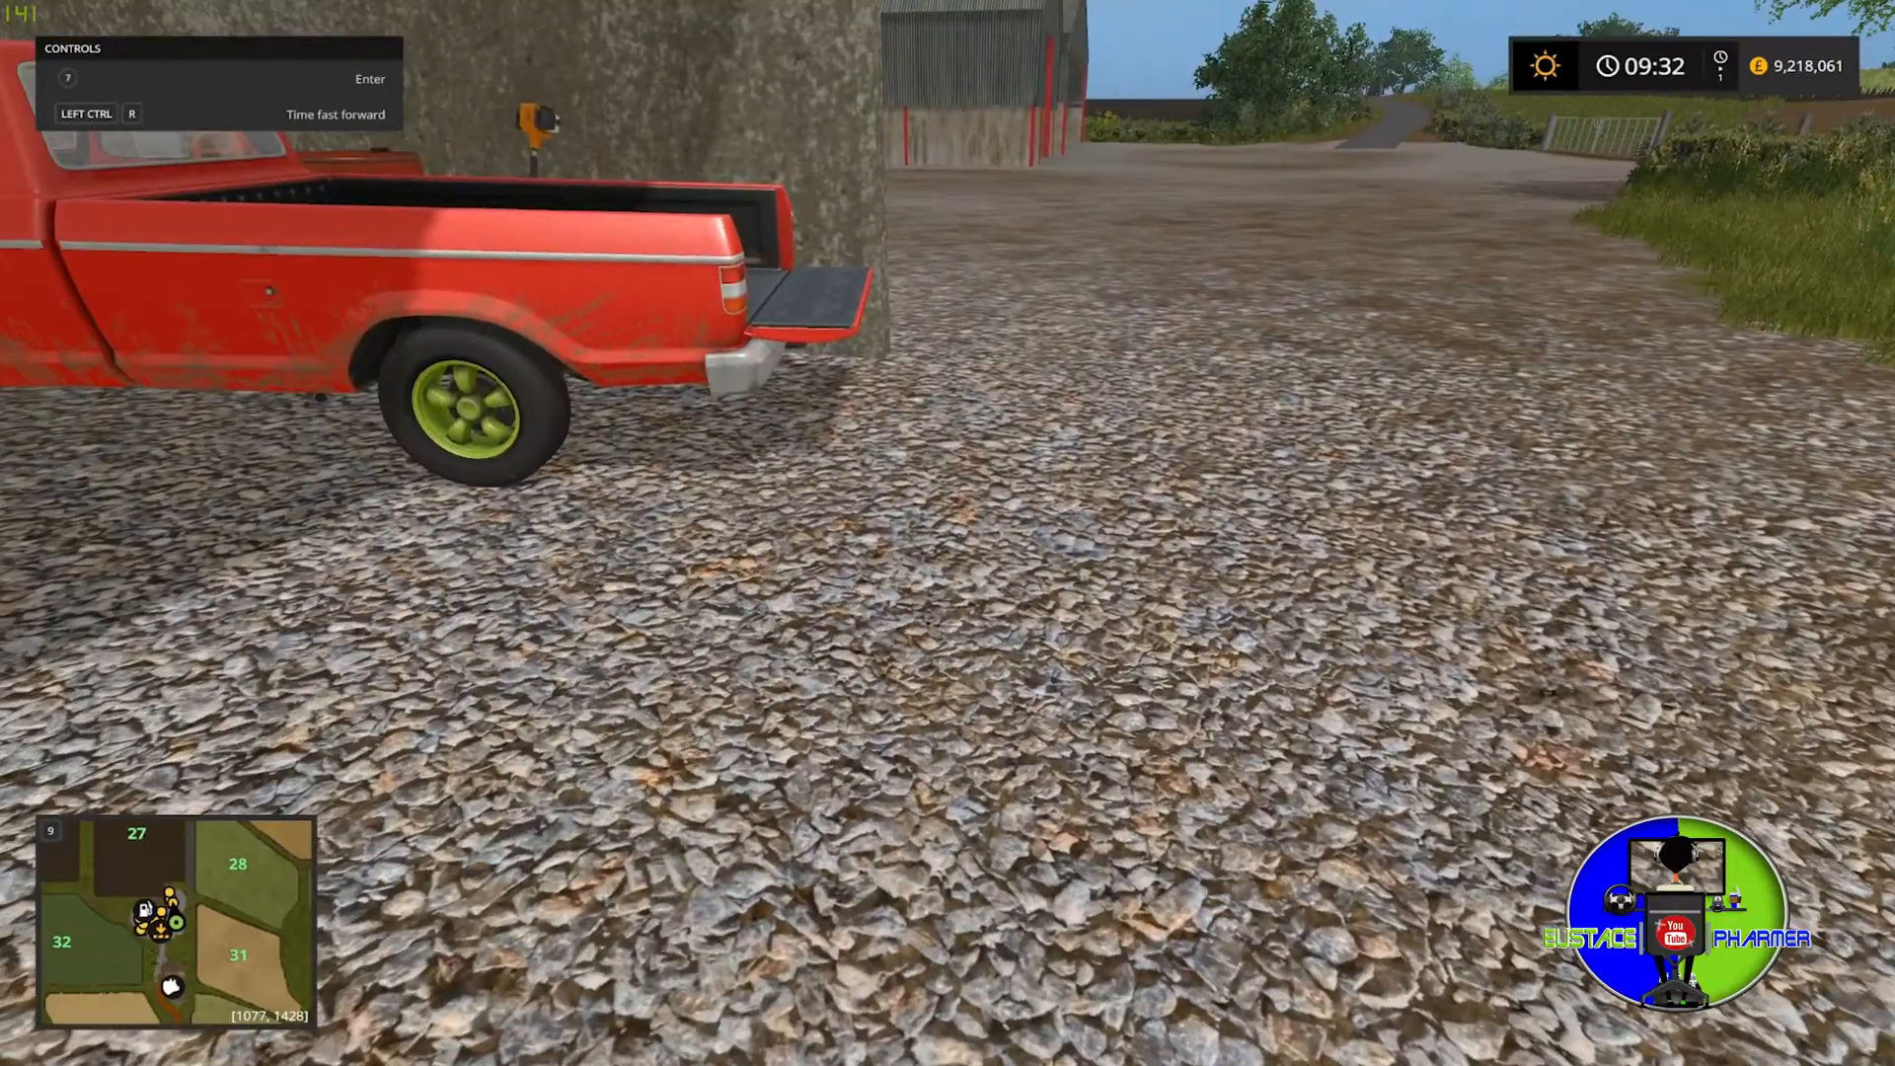
Leave the toolbox on the shed floor and walk out past the pickup into the farmyard.
key(w)
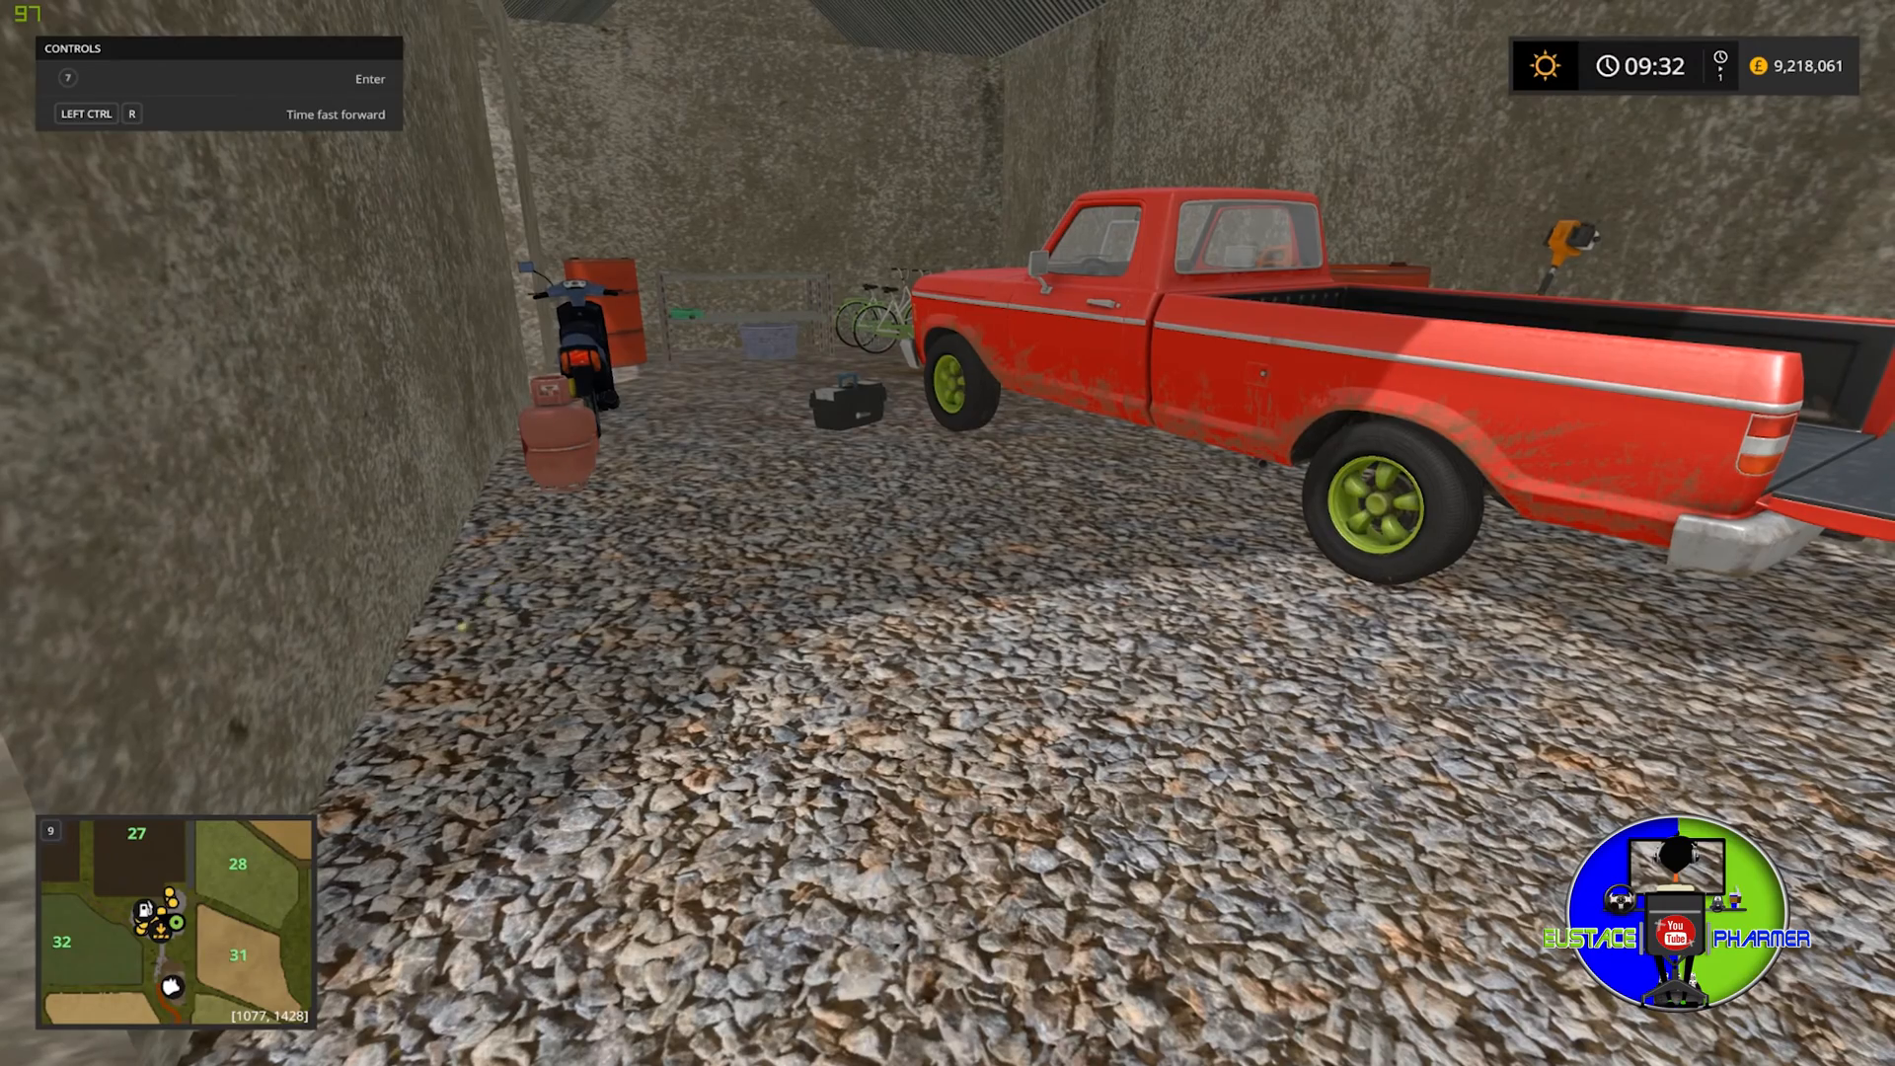
key(w)
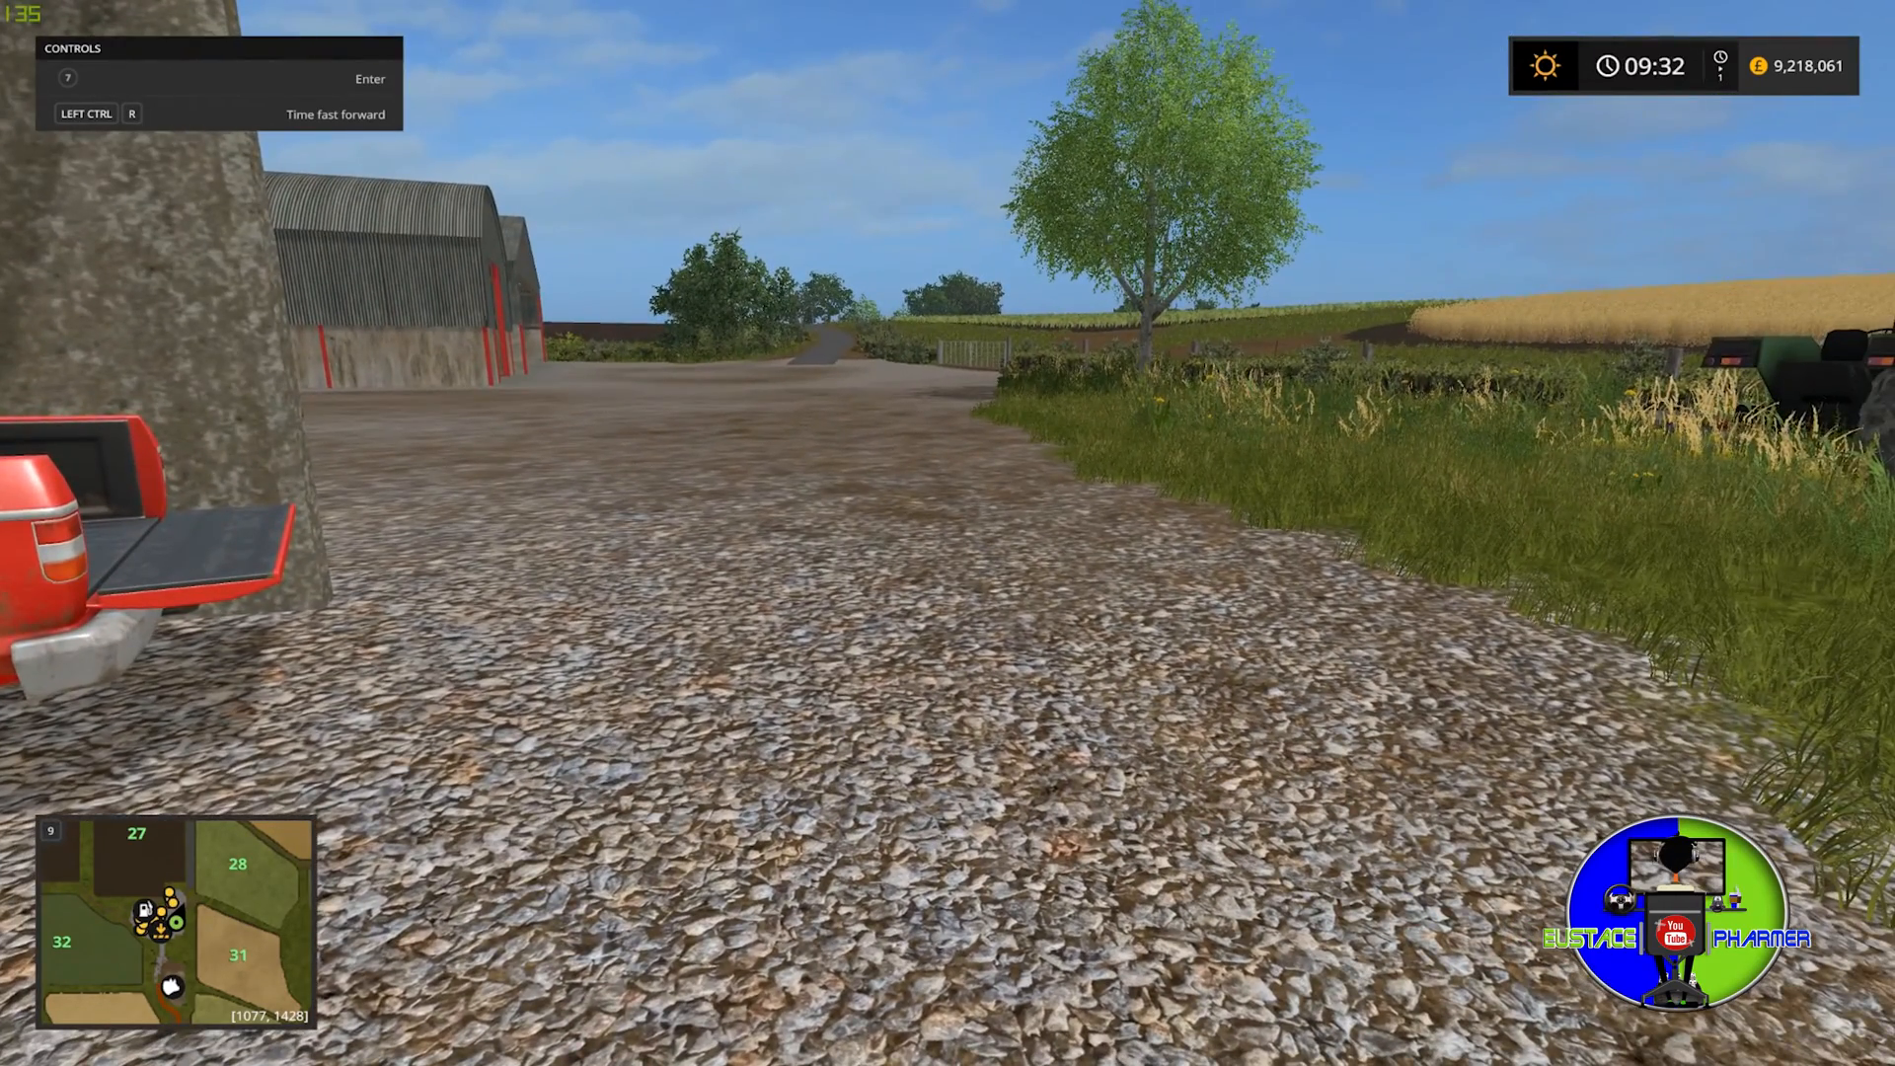
key(w)
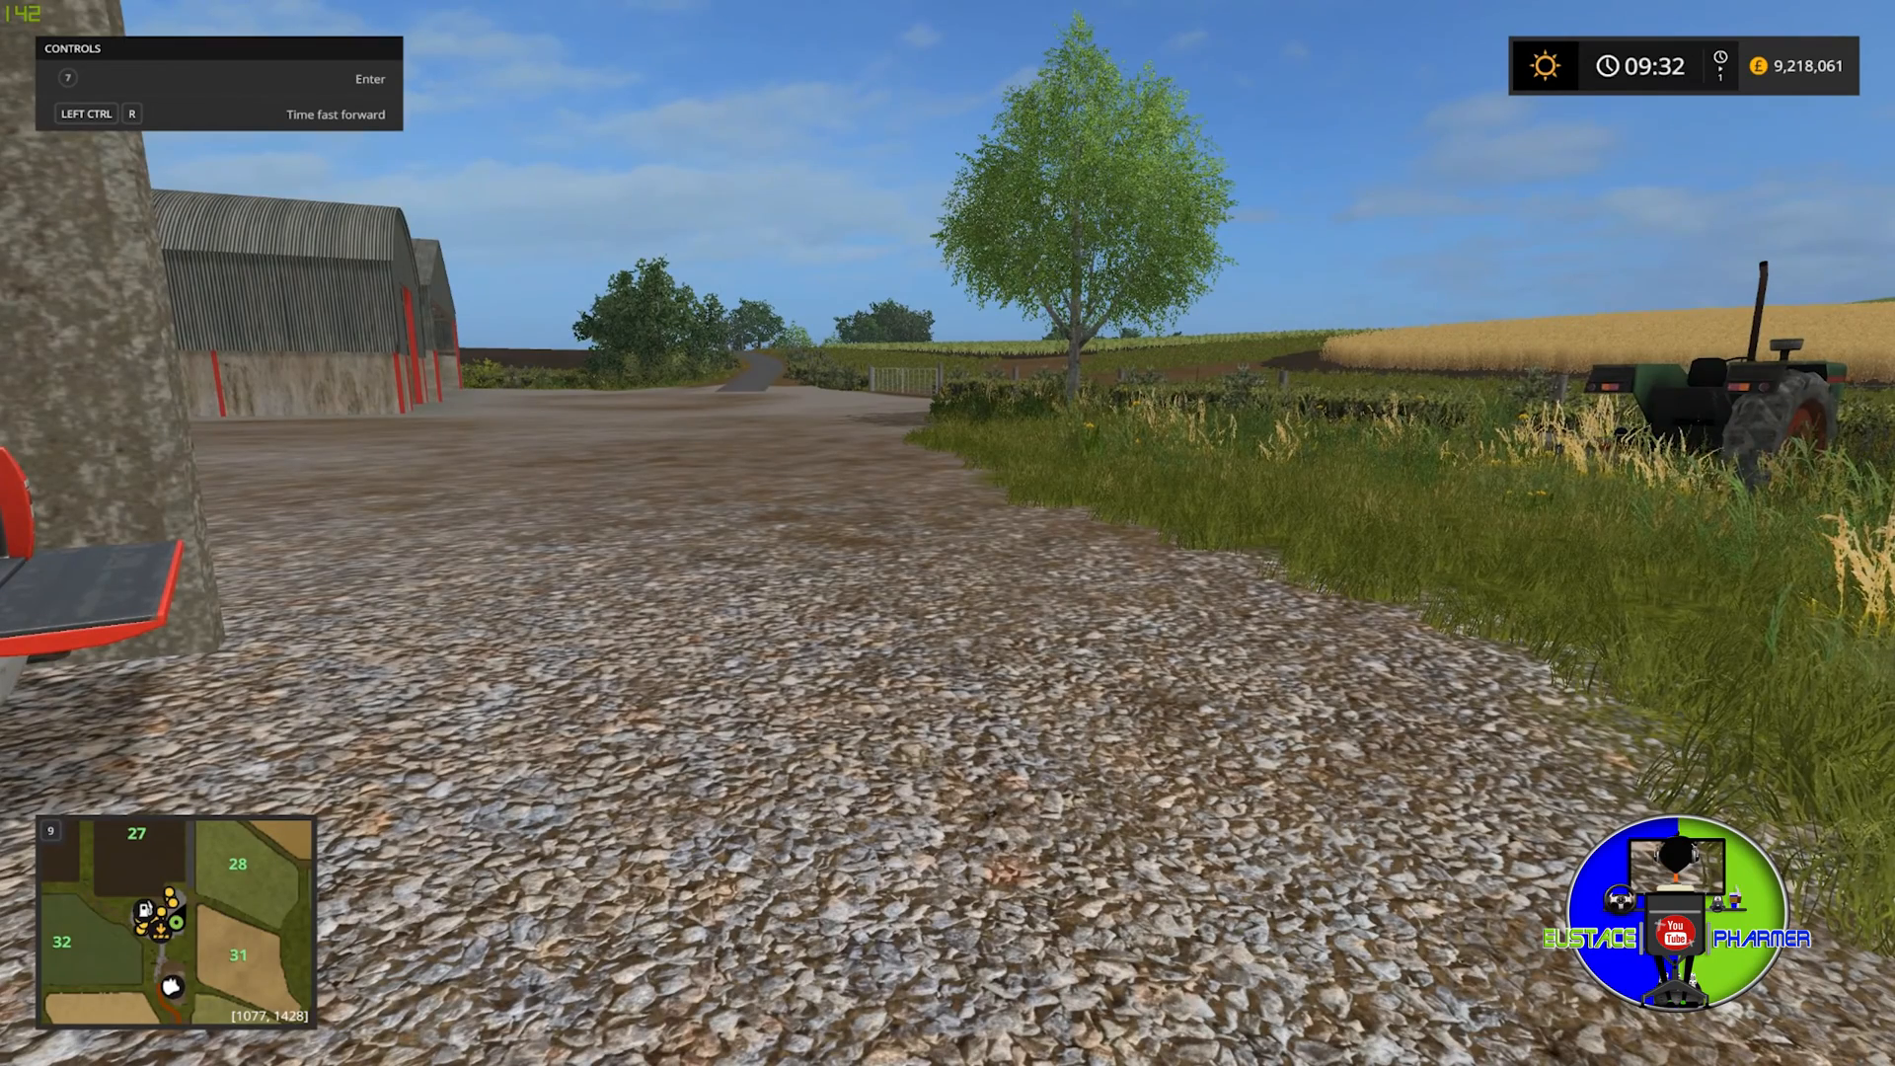